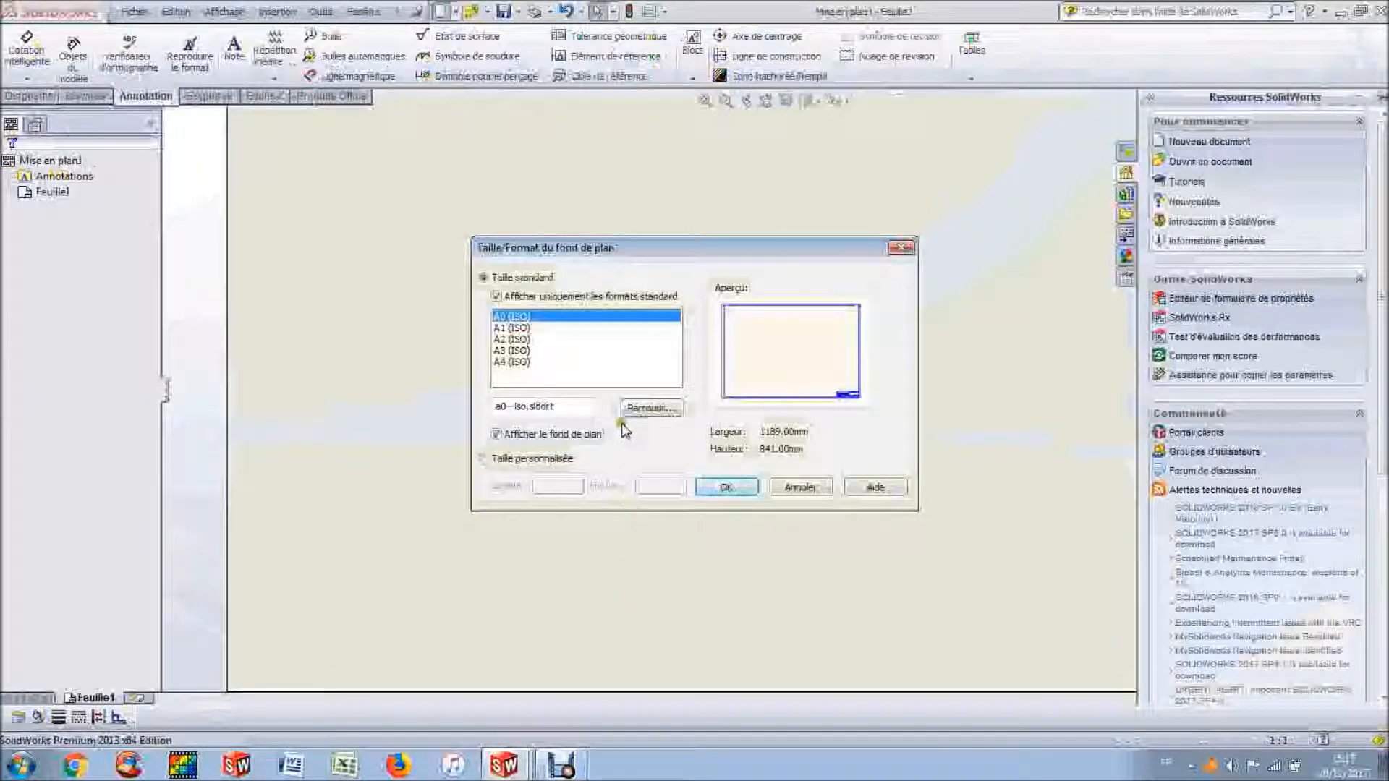
# Step: Create the drawing sheet with the sheet format file "a4 - landscape.slddrt"
pyautogui.click(644, 408)
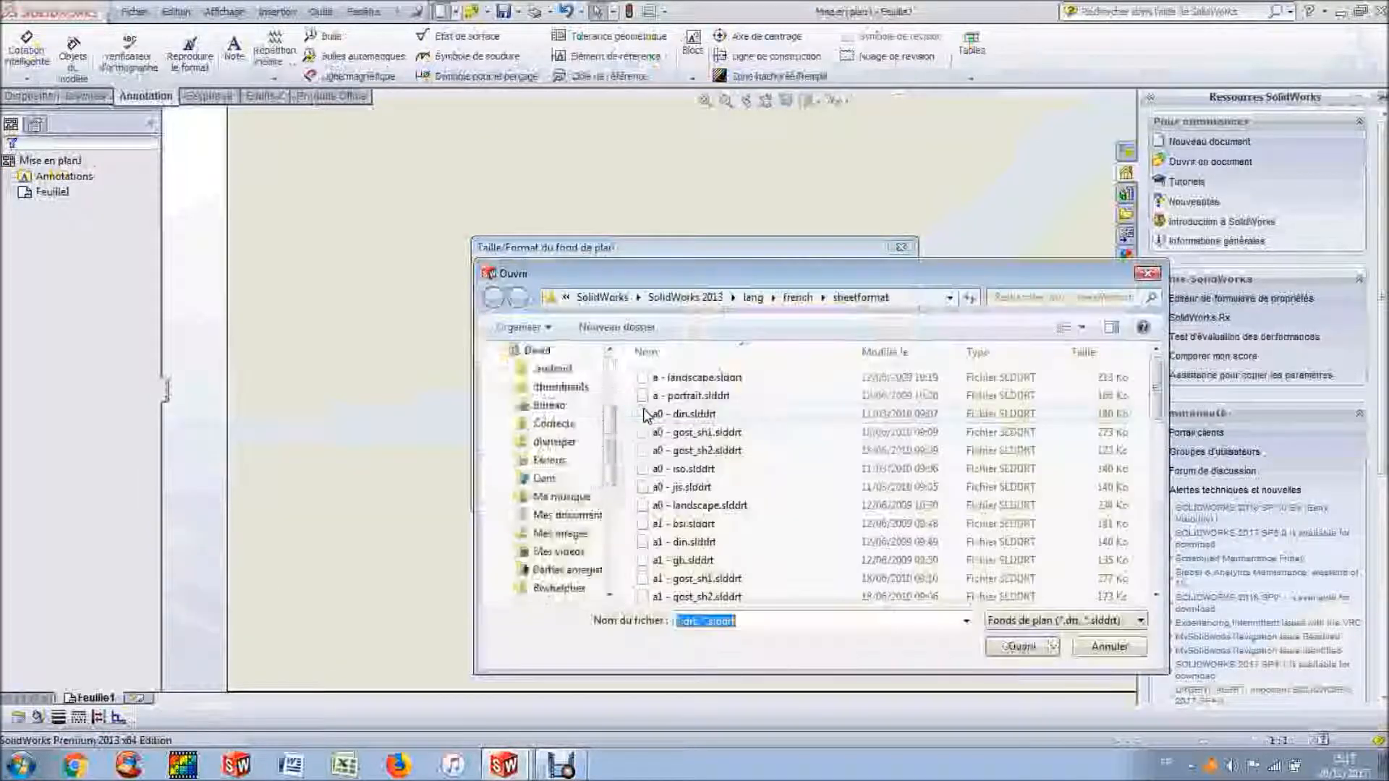
pyautogui.moveTo(1155, 394); pyautogui.dragTo(1158, 557)
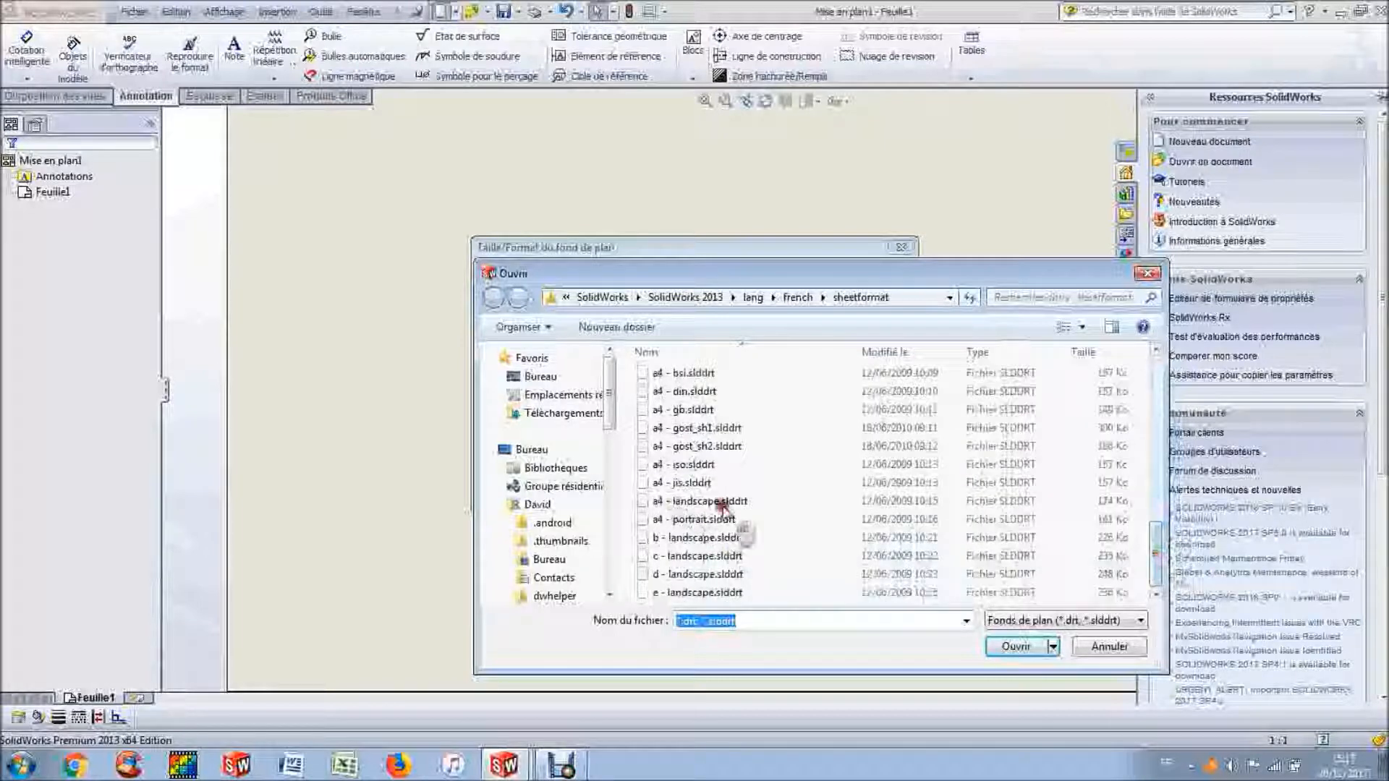
pyautogui.click(712, 503)
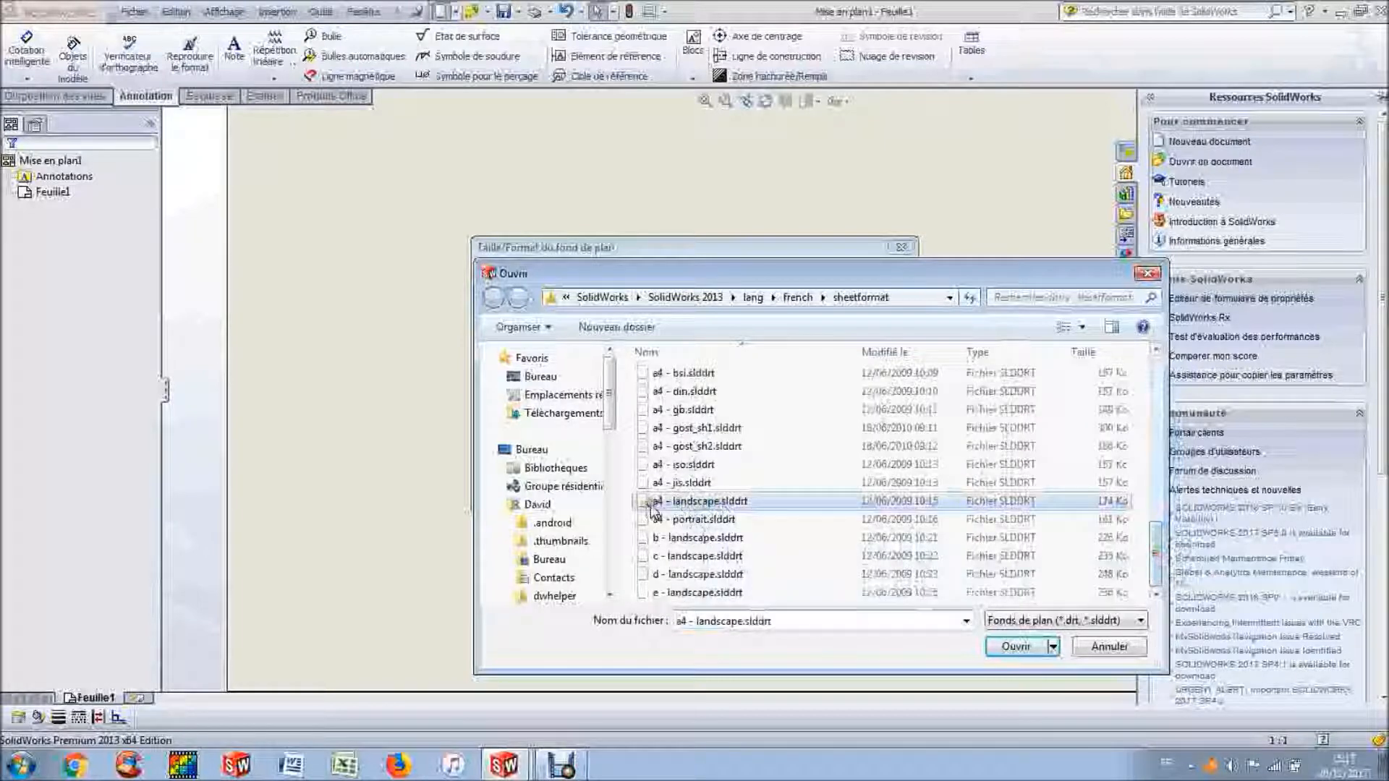
pyautogui.click(1012, 648)
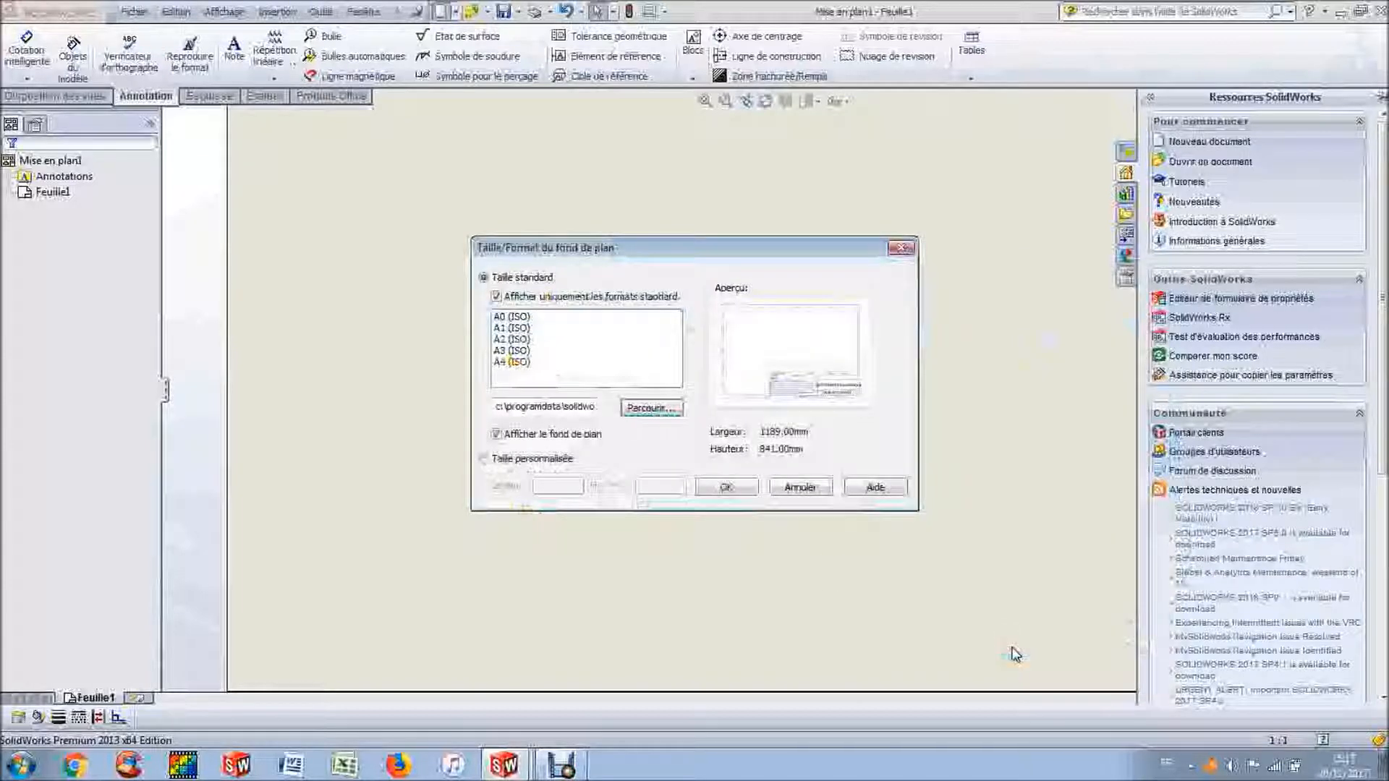
pyautogui.click(742, 489)
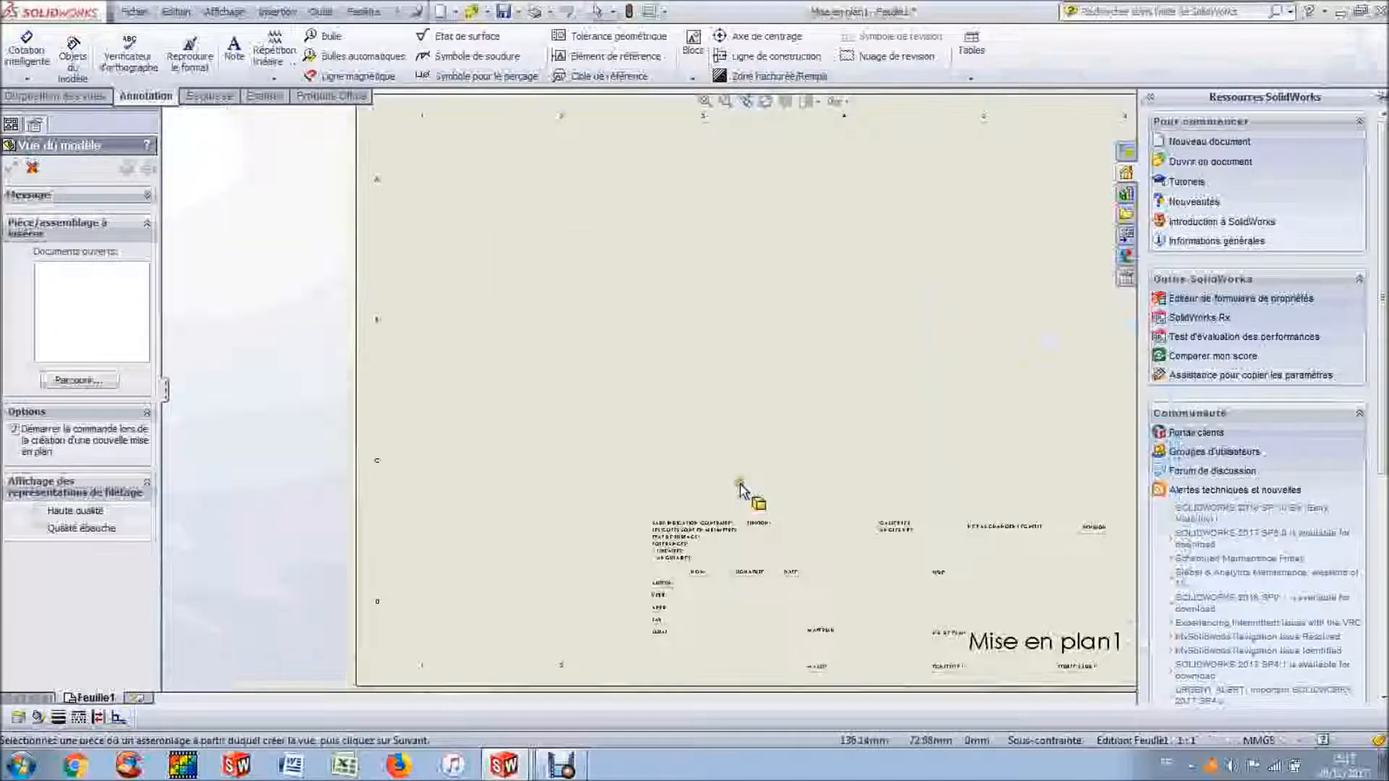
# Step: Load the part TP 1C NOM and place its front view just above the title block, without adding projected views
pyautogui.click(705, 101)
pyautogui.click(693, 204)
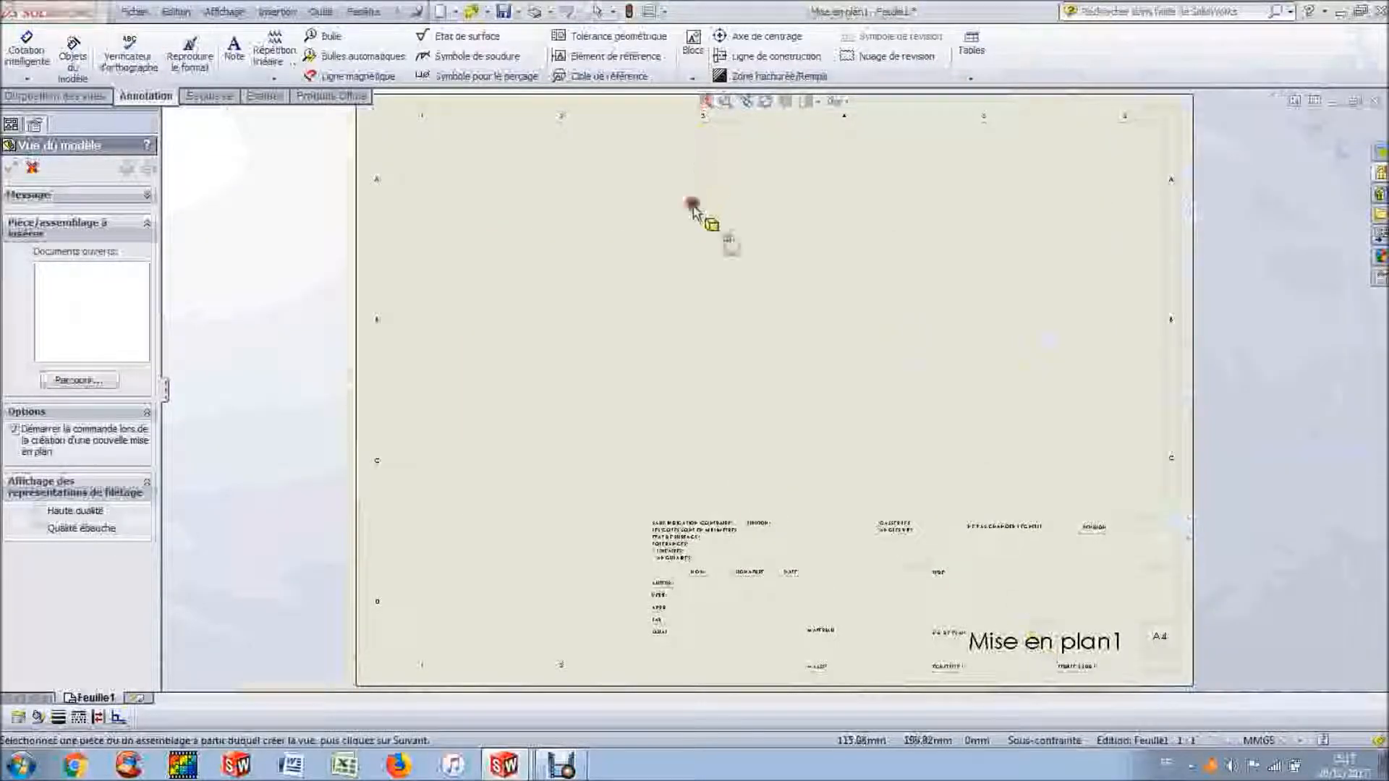
pyautogui.click(807, 394)
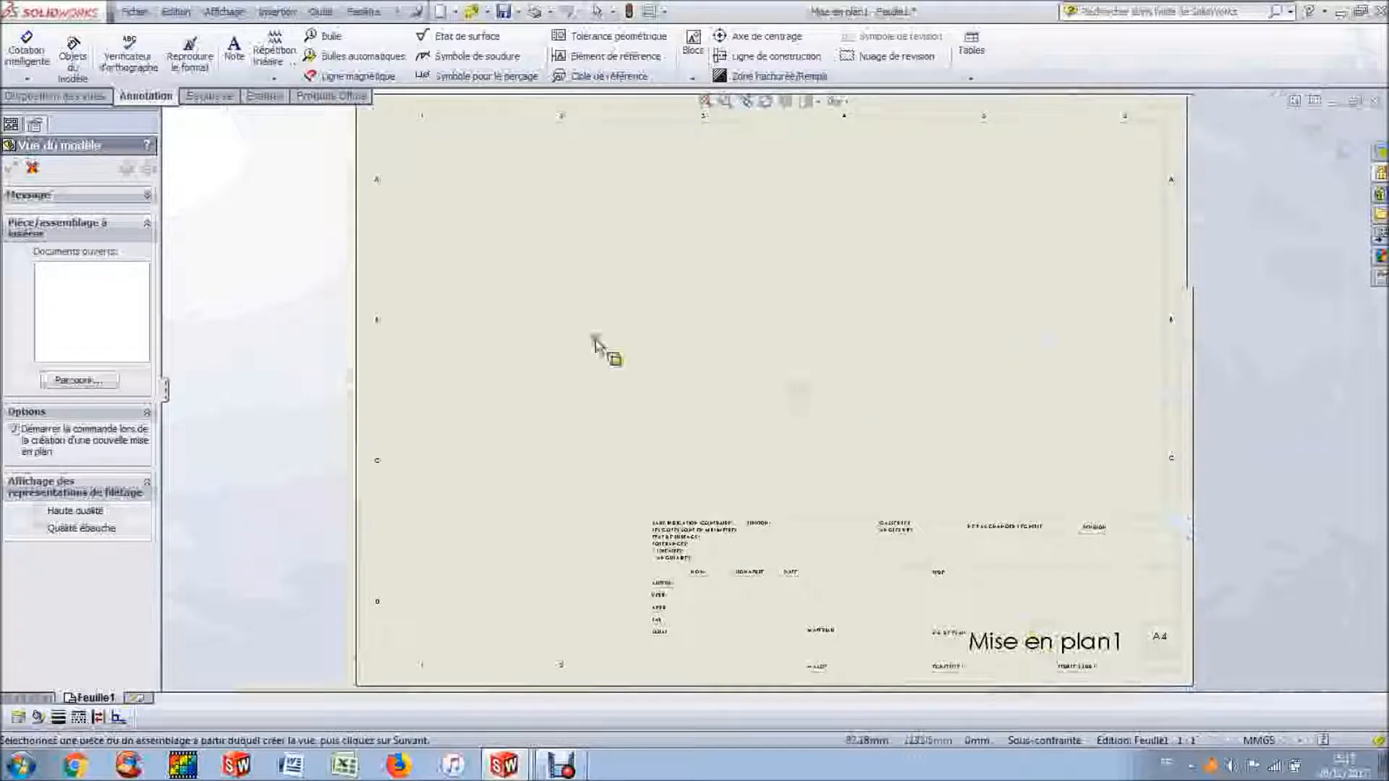
pyautogui.click(80, 379)
pyautogui.scroll(-3, 1078, 362)
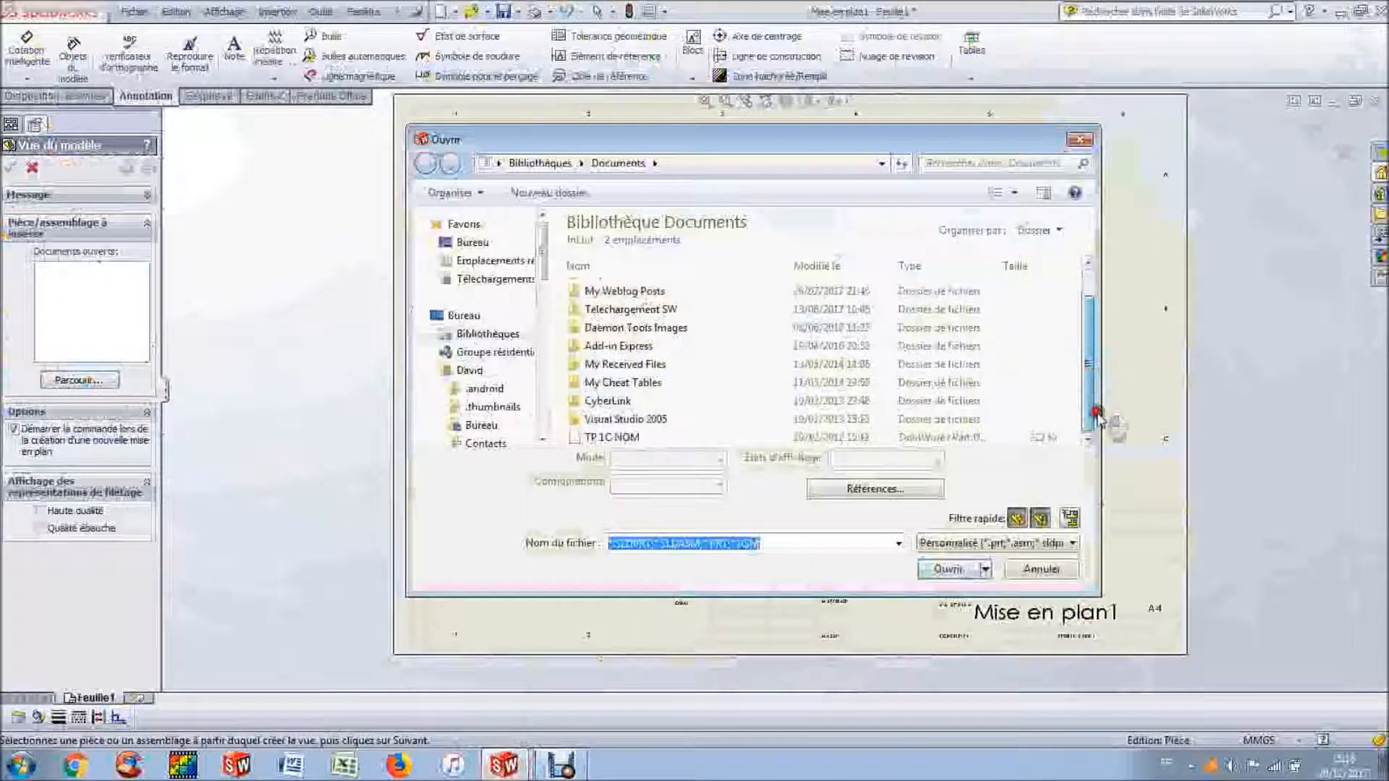
pyautogui.click(610, 438)
pyautogui.click(947, 569)
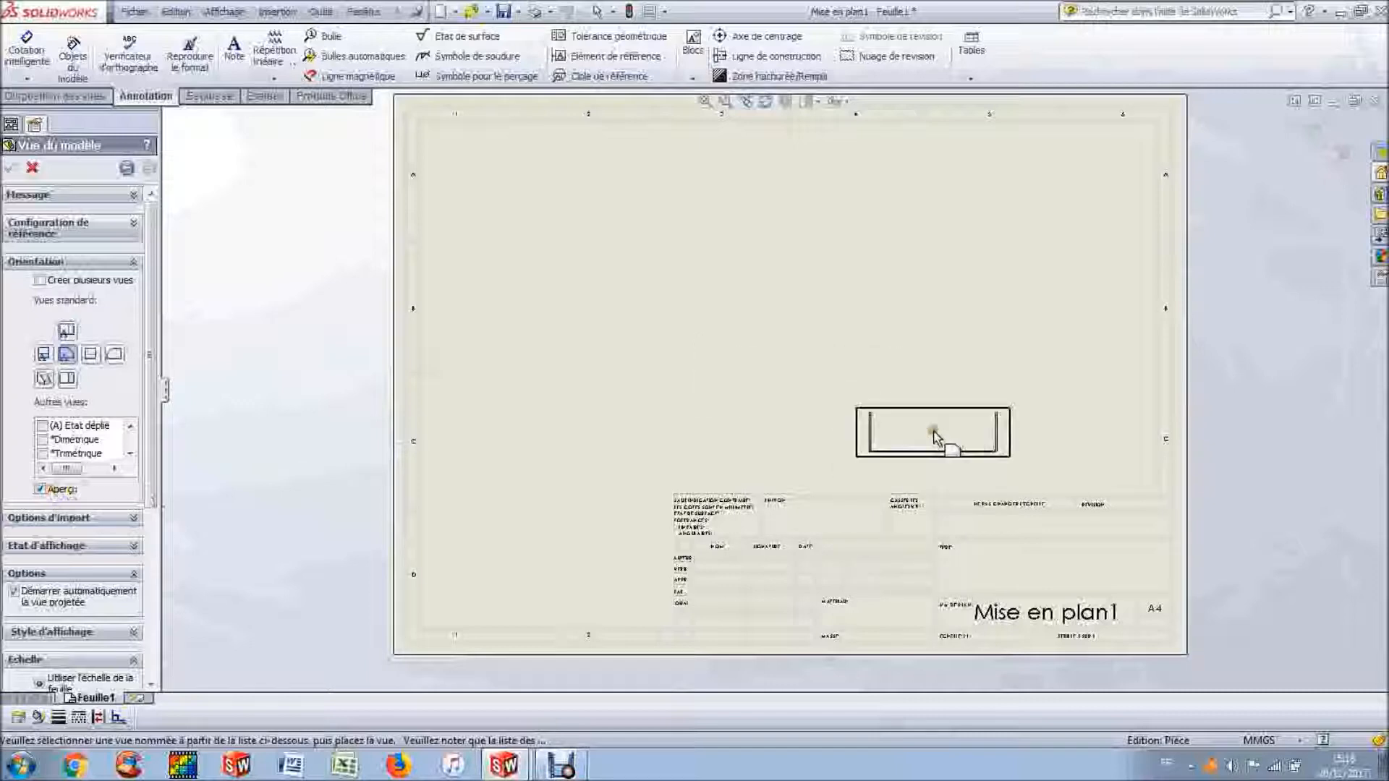
pyautogui.click(934, 437)
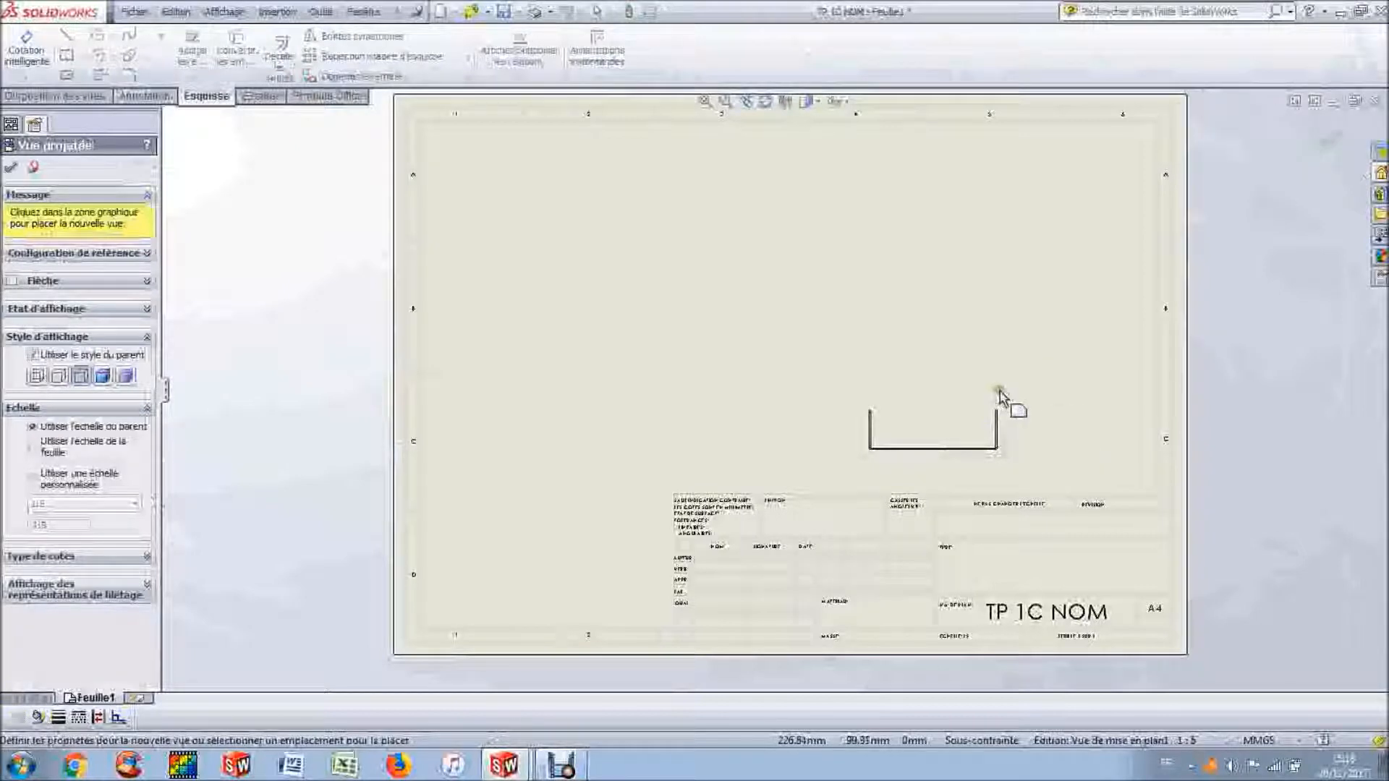
pyautogui.press('Escape')
pyautogui.click(1051, 359)
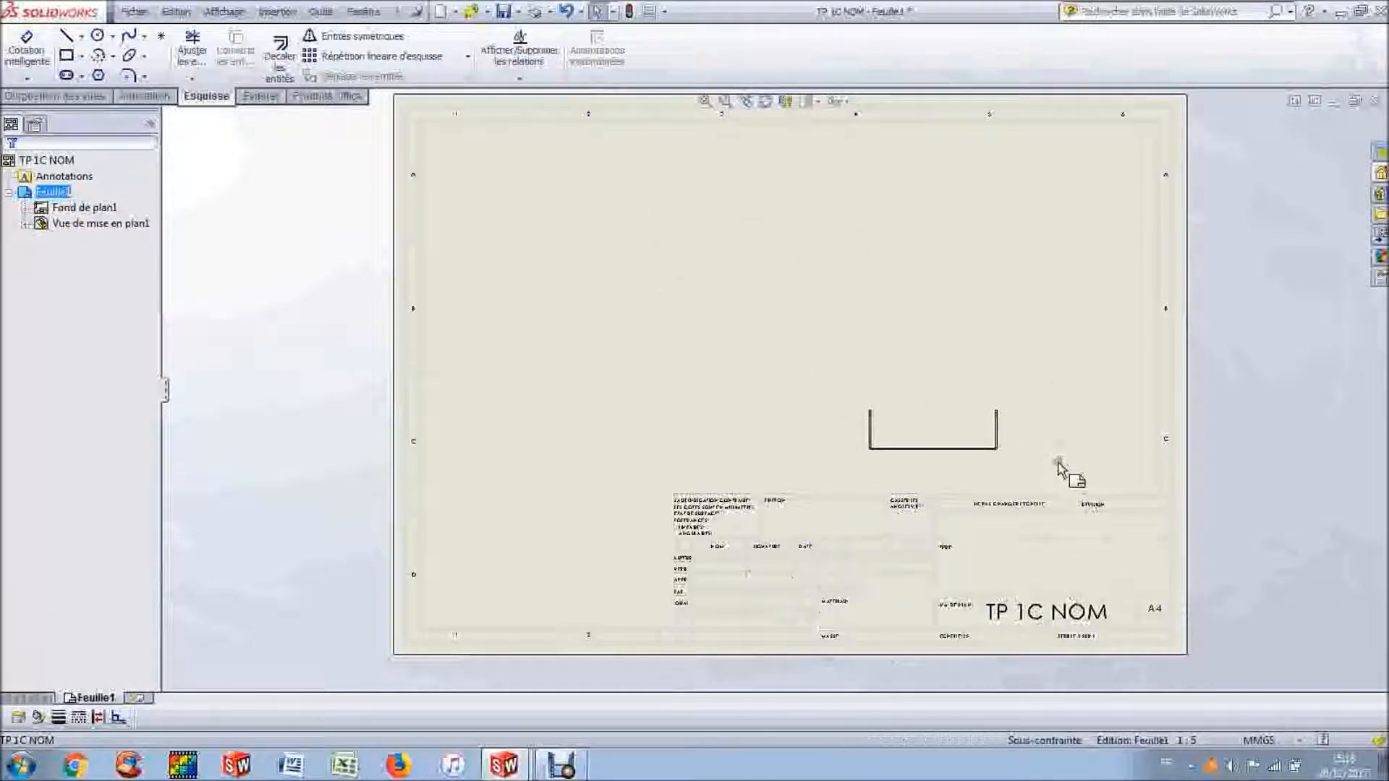
# Step: Edit the sheet format and delete the "NE PAS CHANGER L'ECHELLE" and "REVISION" notes from the title block
pyautogui.rightClick(1056, 429)
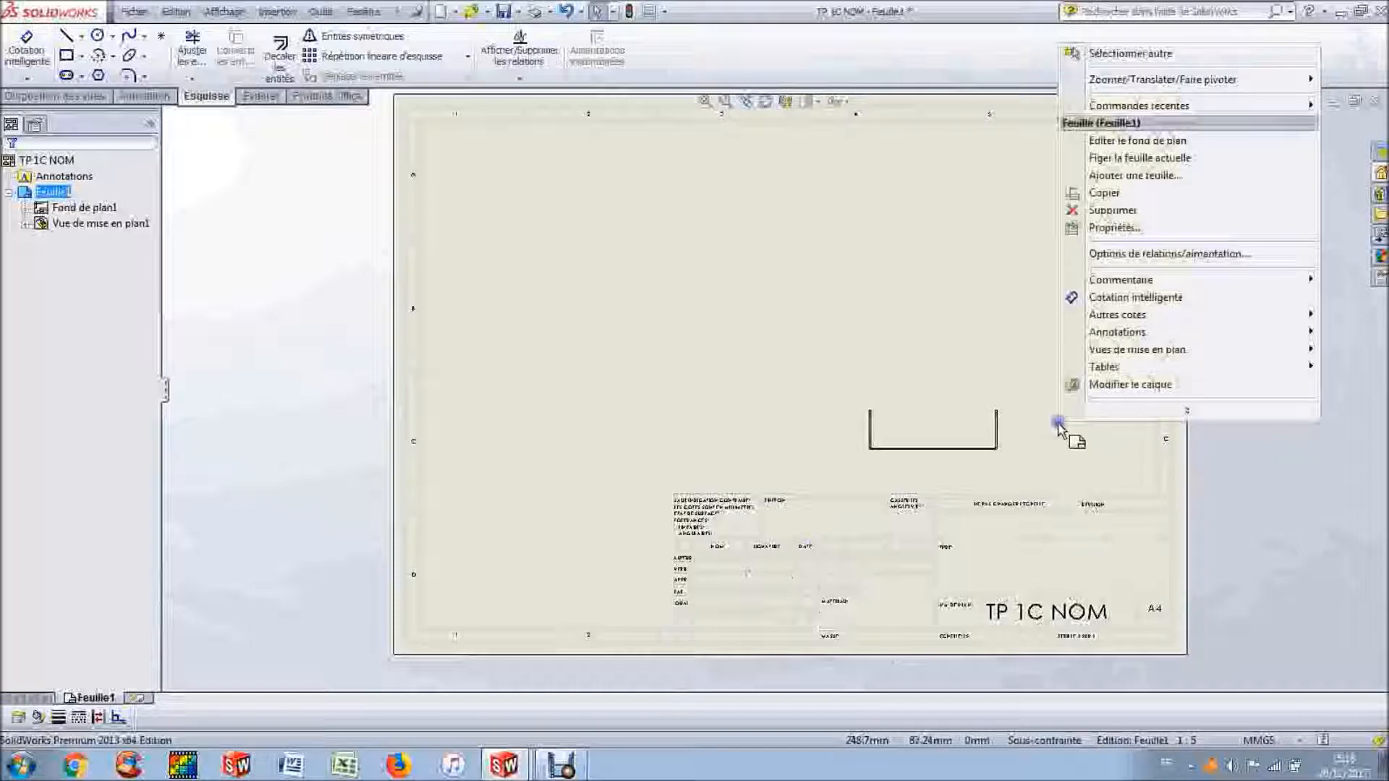
pyautogui.click(1122, 148)
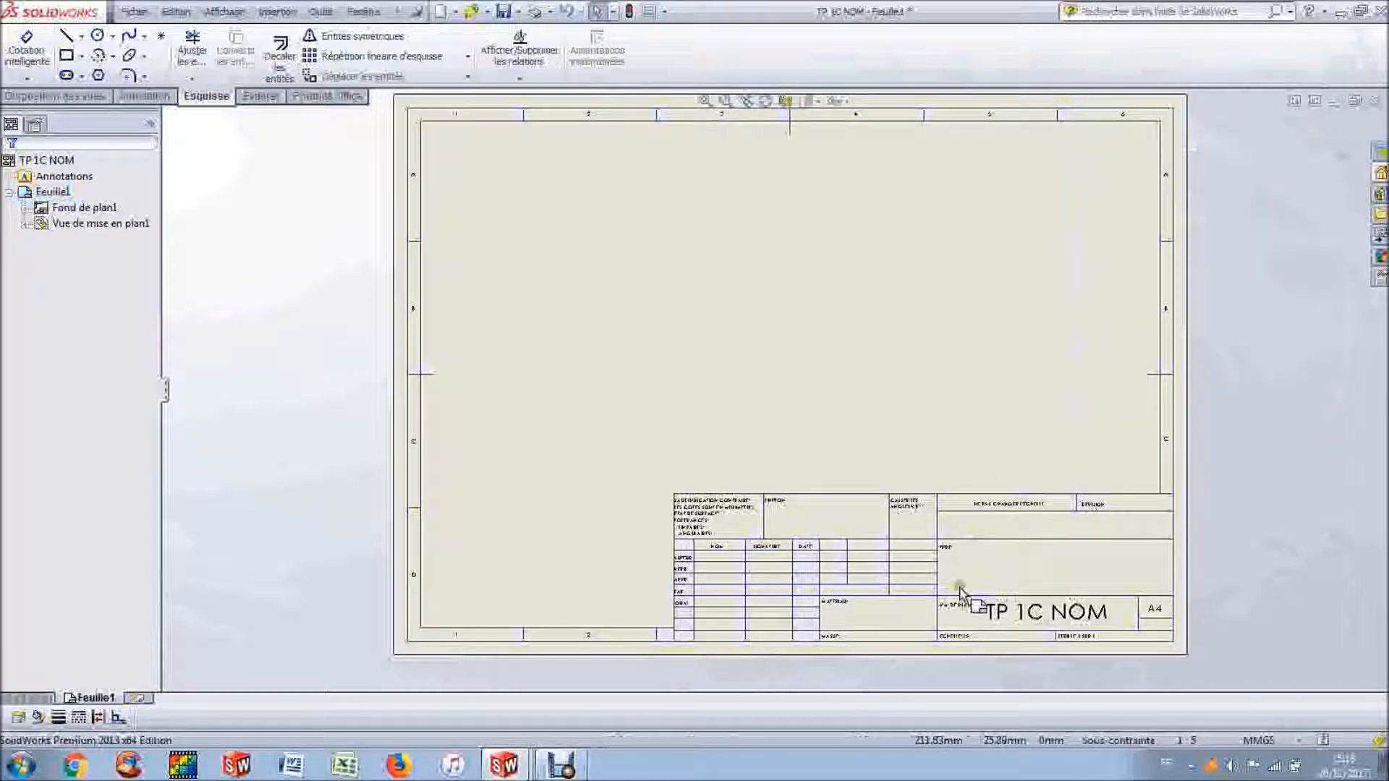
pyautogui.scroll(-3, 966, 595)
pyautogui.scroll(-1, 964, 596)
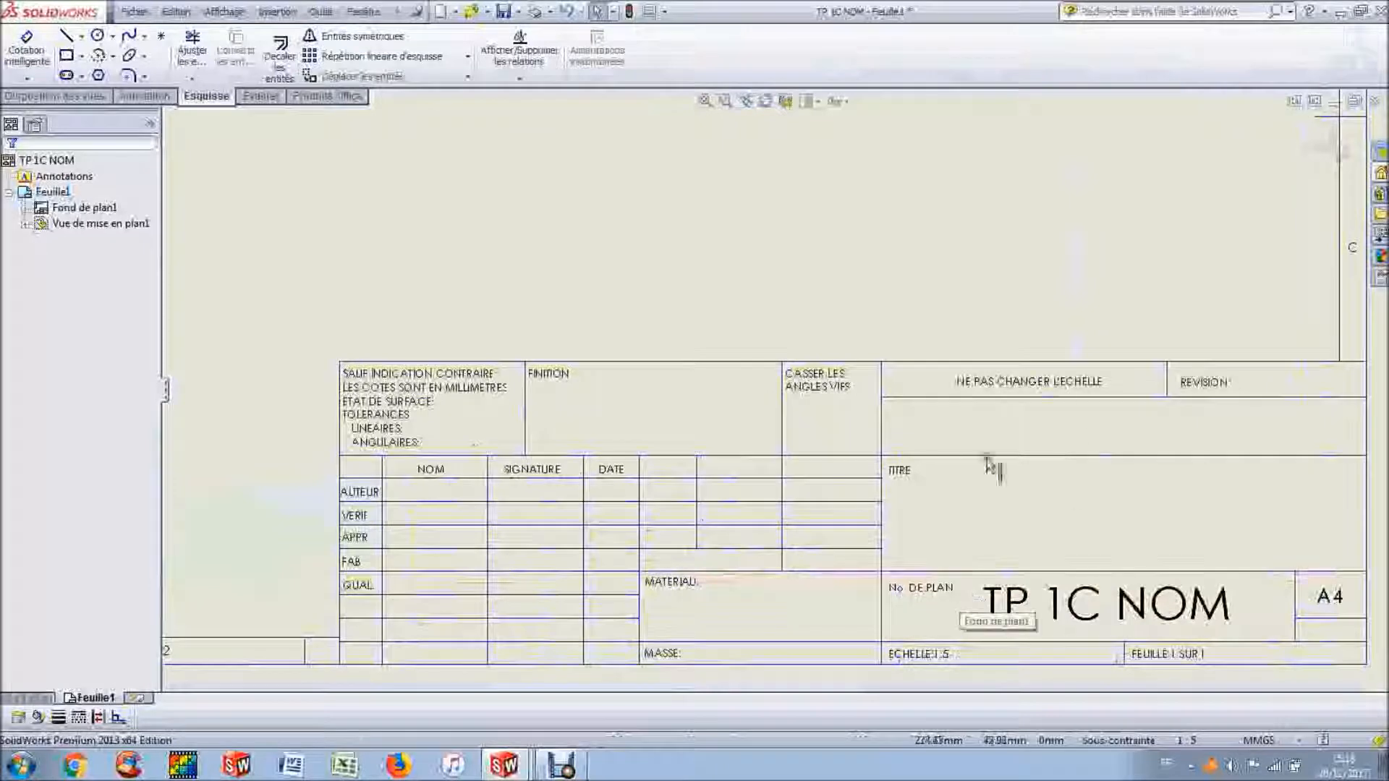
pyautogui.click(1080, 385)
pyautogui.press('Delete')
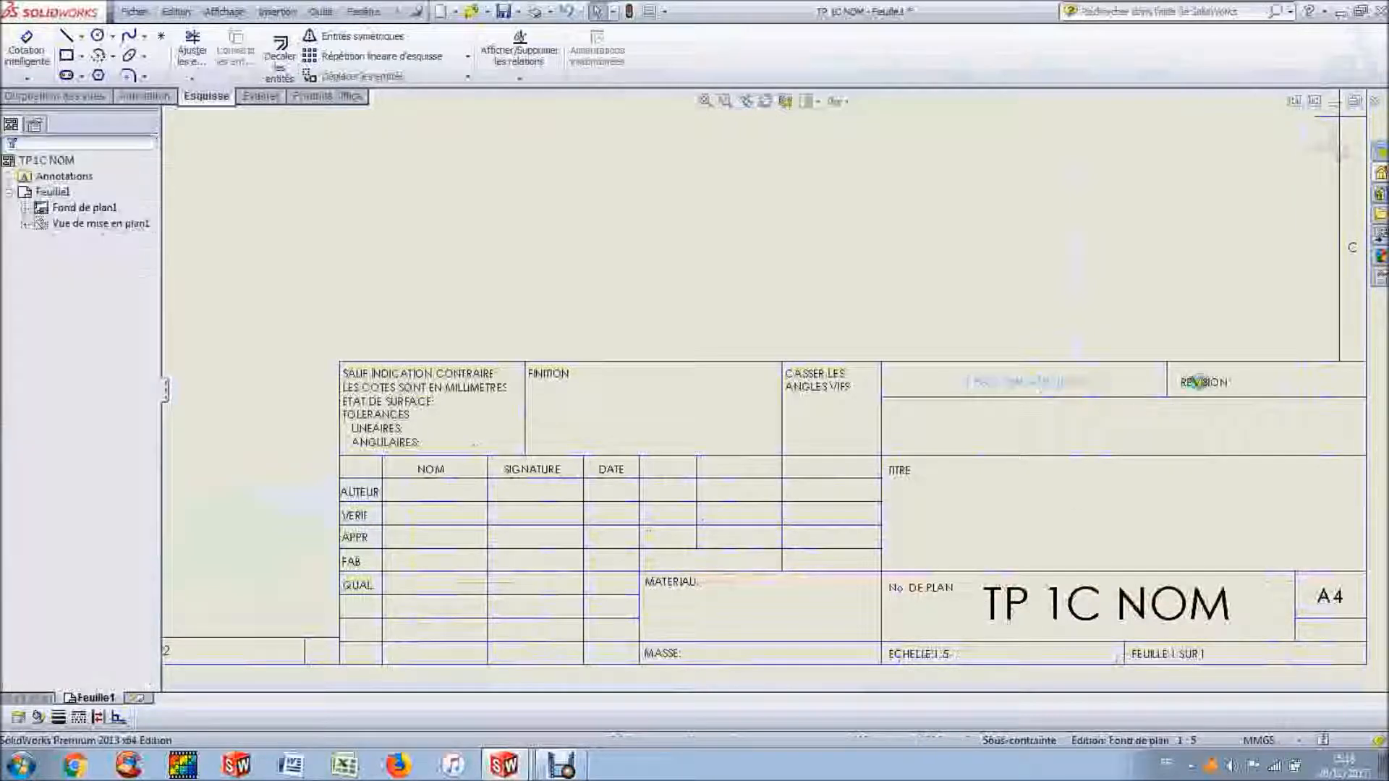
pyautogui.click(1193, 382)
pyautogui.press('Delete')
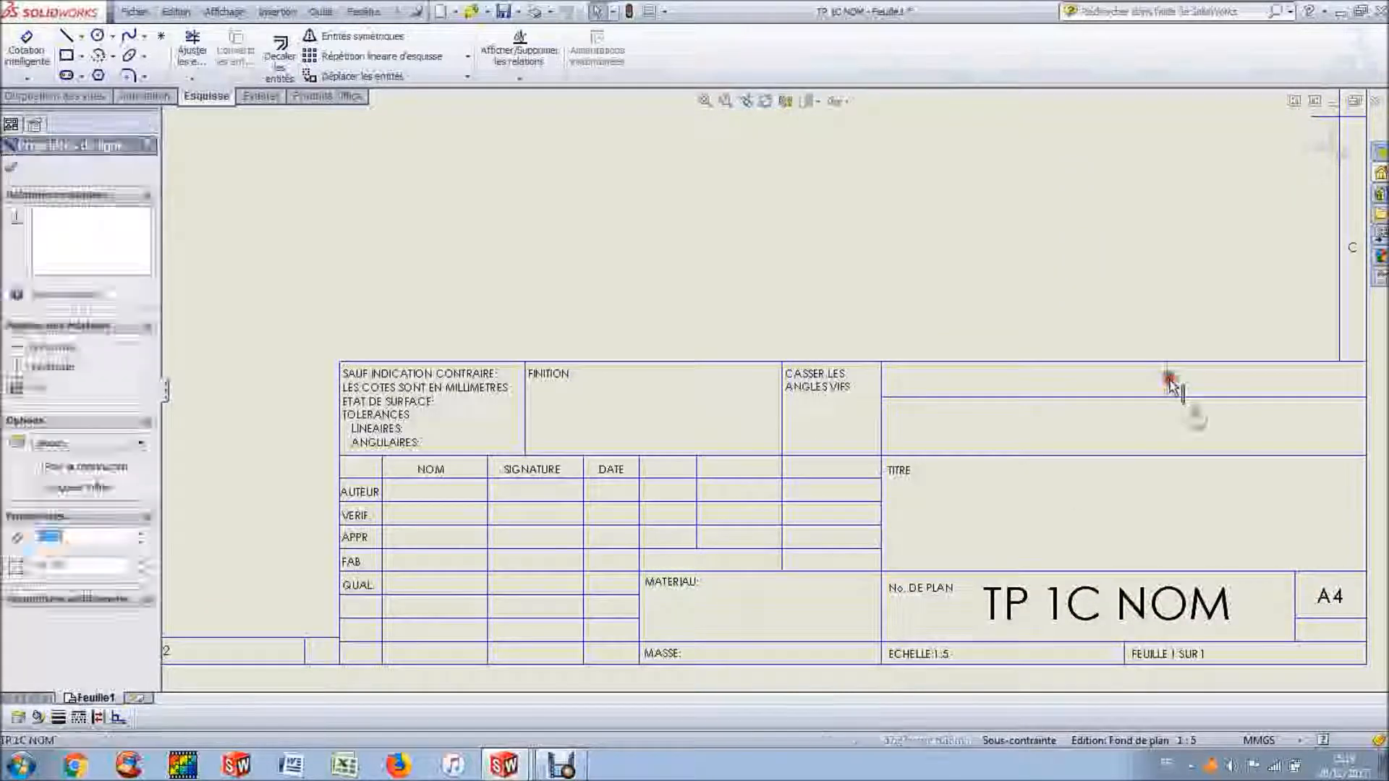
# Step: Delete the "CASSER LES ANGLES VIFS", "SAUF INDICATION CONTRAIRE" and "FINITION" notes from the title block's upper row
pyautogui.click(816, 384)
pyautogui.press('Delete')
pyautogui.click(466, 400)
pyautogui.press('Delete')
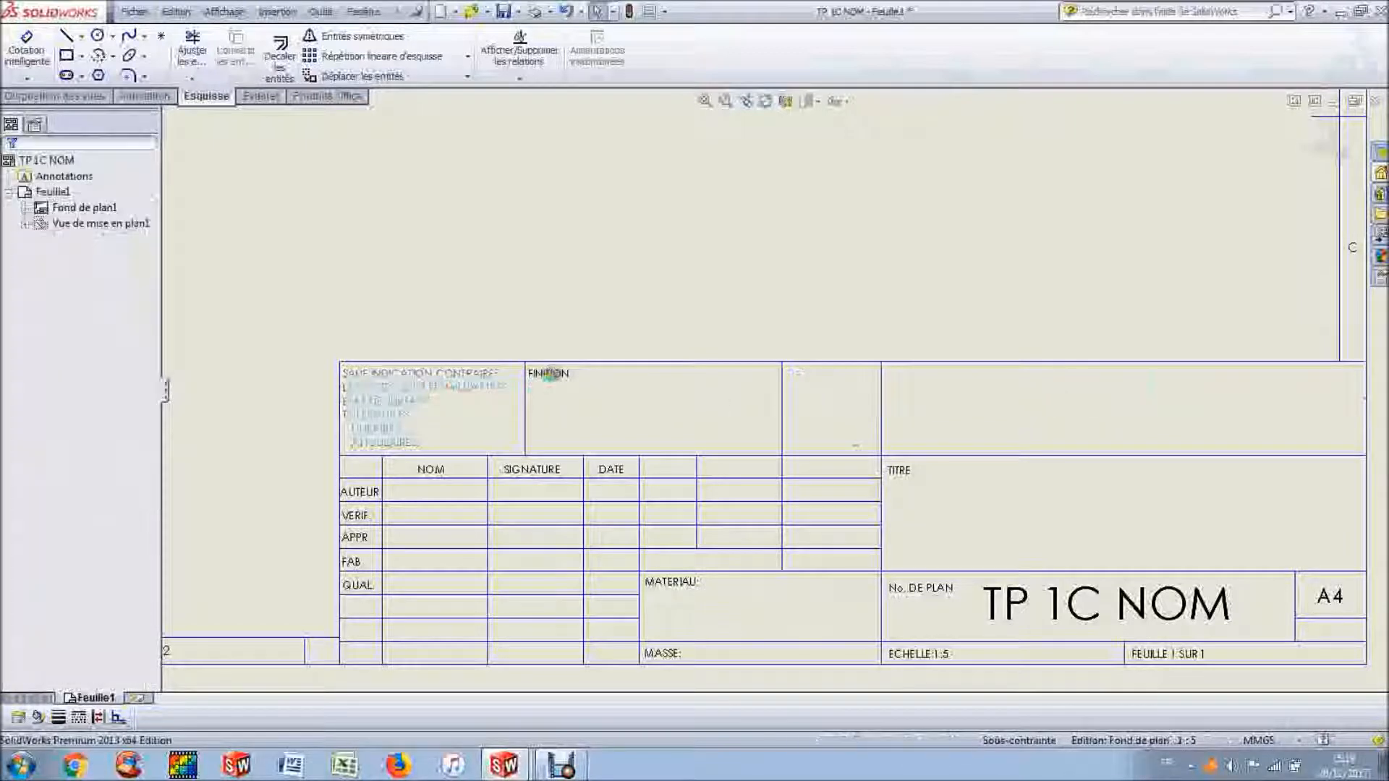
pyautogui.click(552, 375)
pyautogui.press('Delete')
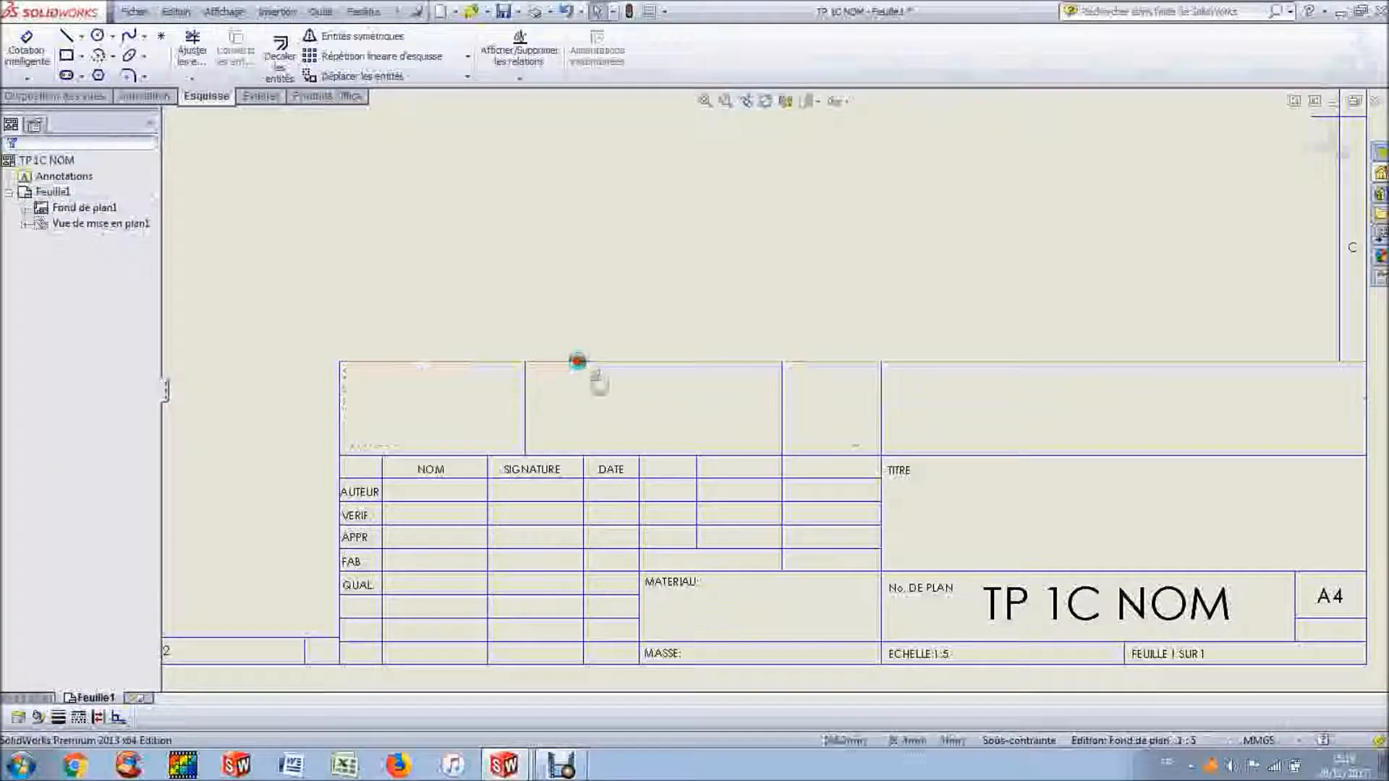
# Step: Remove the title block's empty upper row: delete its border and divider lines and shorten the protruding vertical lines to the table's top edge
pyautogui.press('Delete')
pyautogui.click(526, 394)
pyautogui.press('Delete')
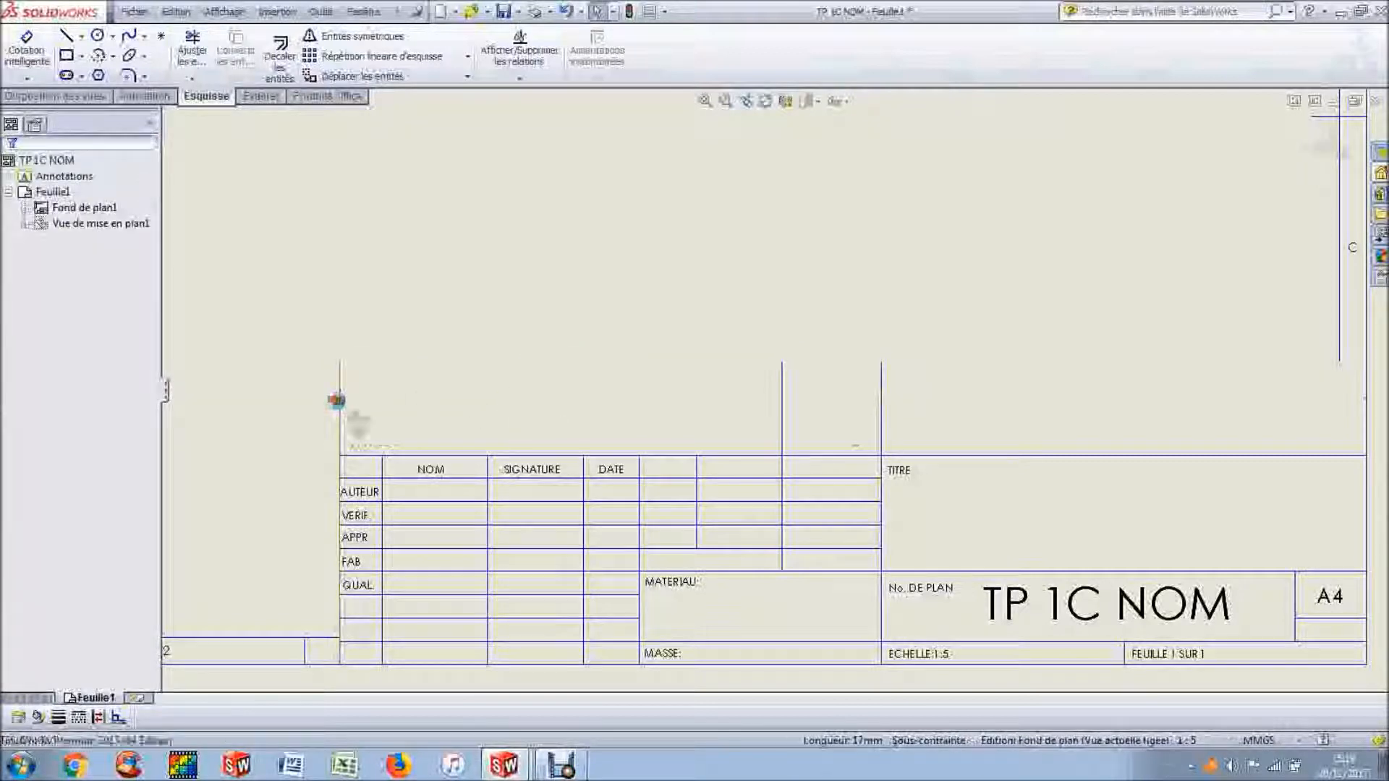
pyautogui.click(342, 391)
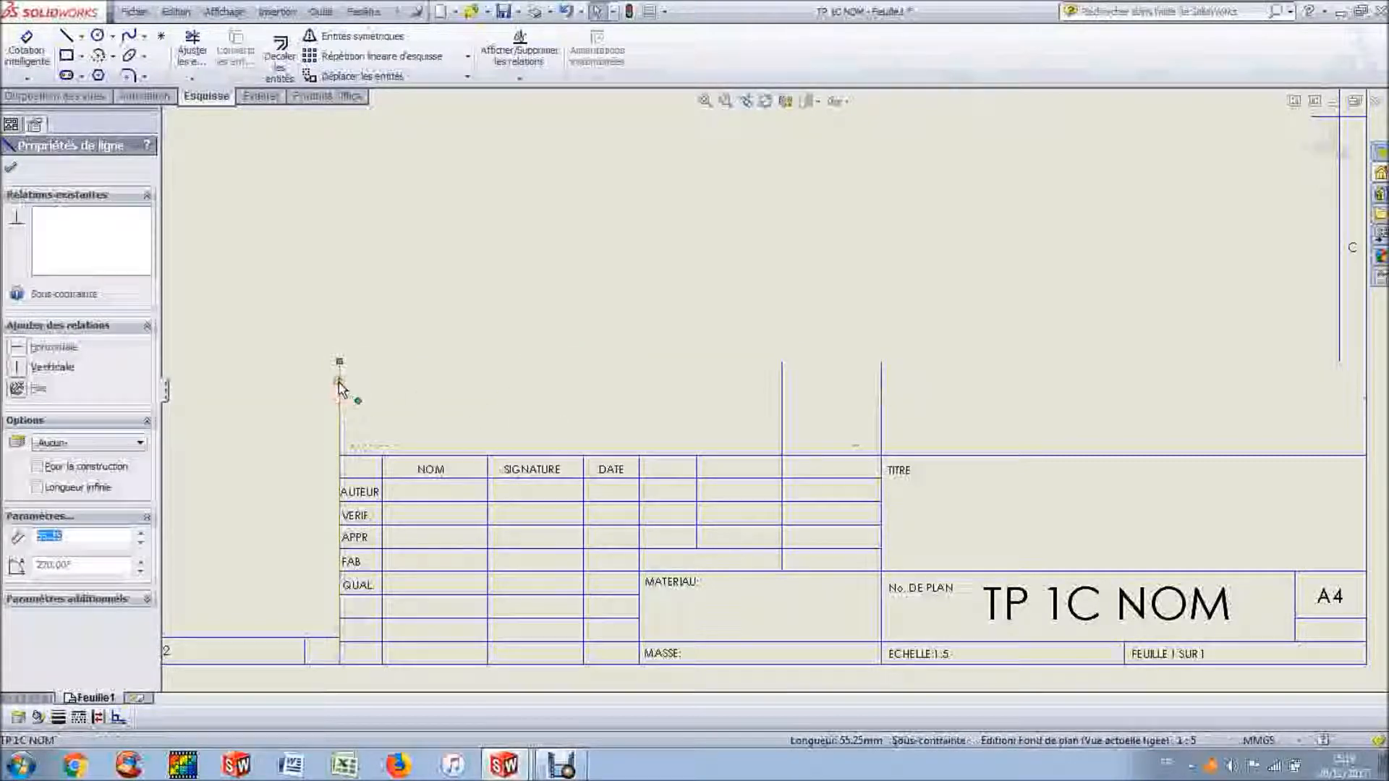
pyautogui.moveTo(341, 367); pyautogui.dragTo(346, 454)
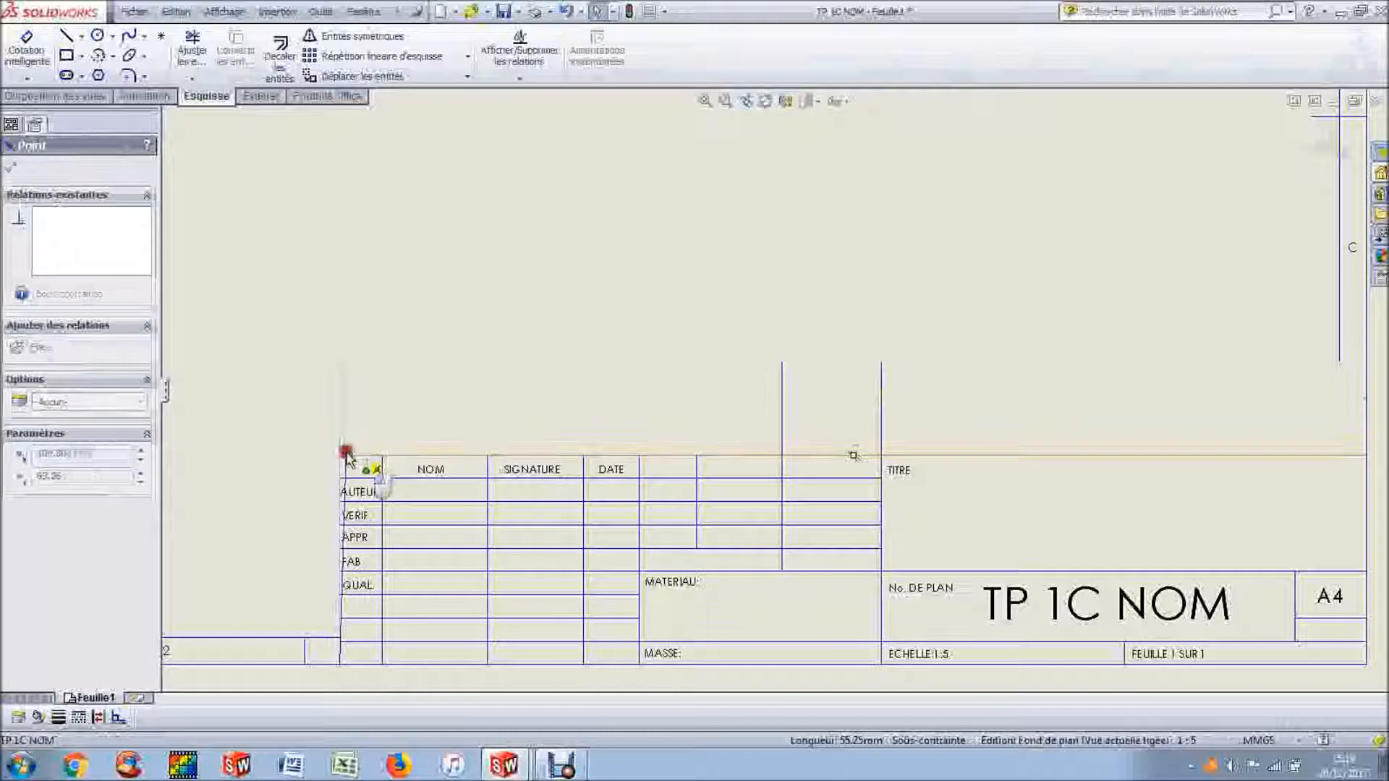
pyautogui.press('Escape')
pyautogui.click(782, 418)
pyautogui.press('Delete')
pyautogui.click(882, 387)
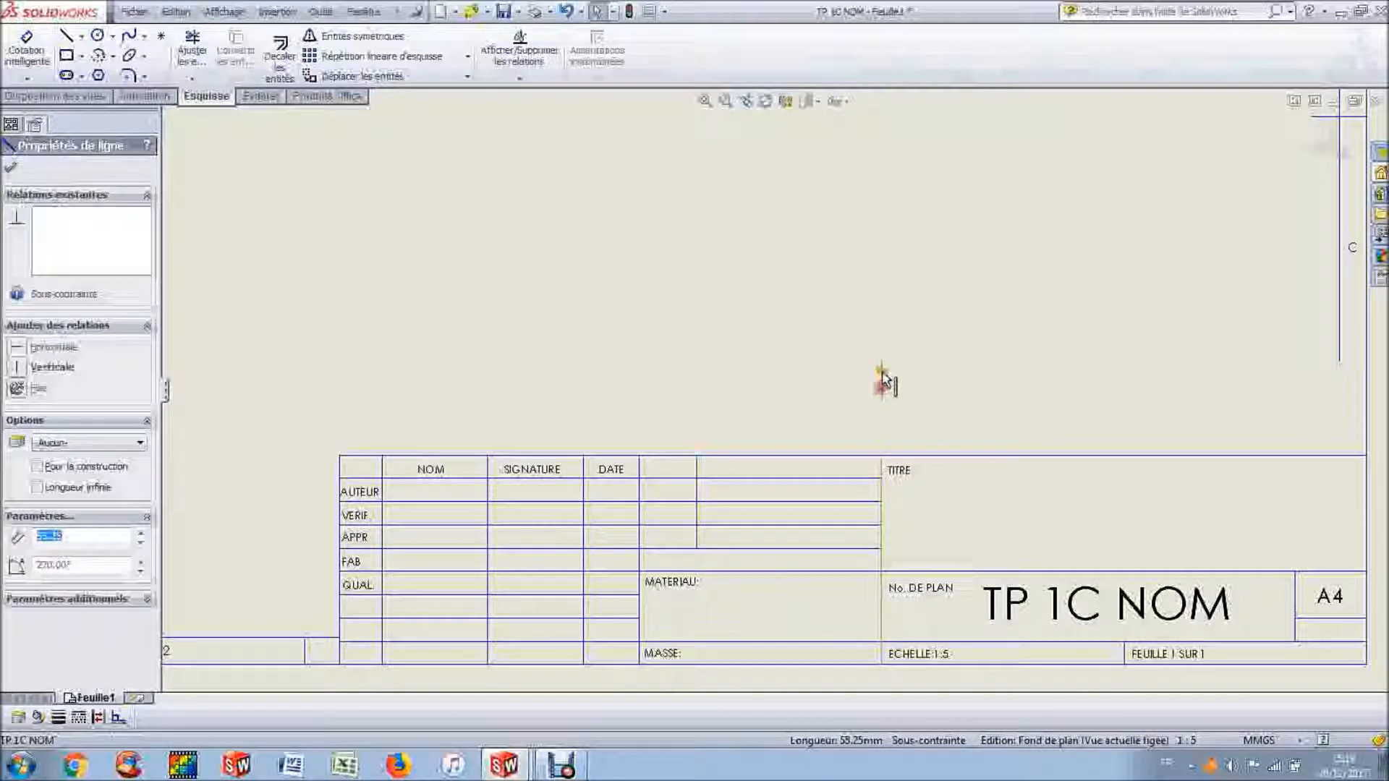
pyautogui.moveTo(881, 362); pyautogui.dragTo(881, 454)
# Step: Move the "DATE" note into the wide column before TITRE and delete the surplus vertical dividers beside it
pyautogui.moveTo(612, 469); pyautogui.dragTo(760, 471)
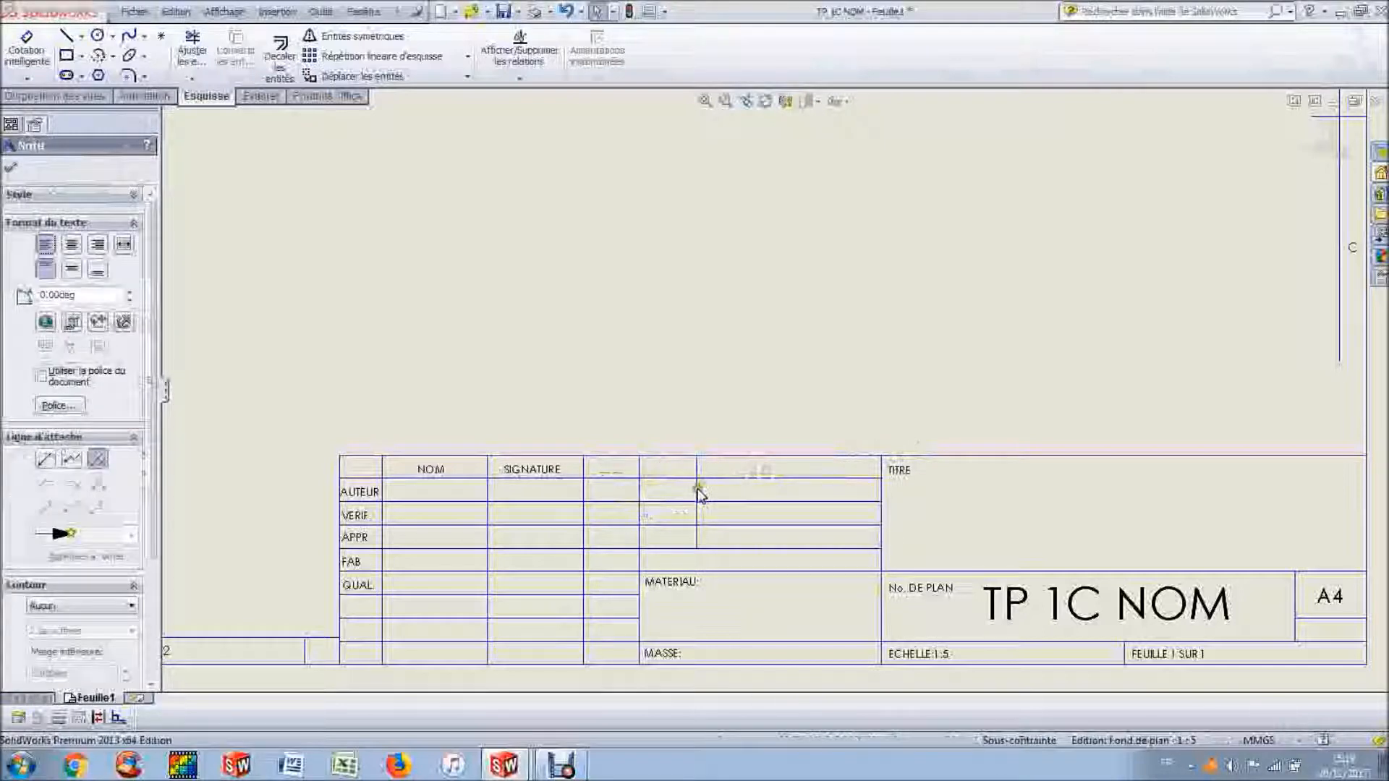
pyautogui.click(698, 493)
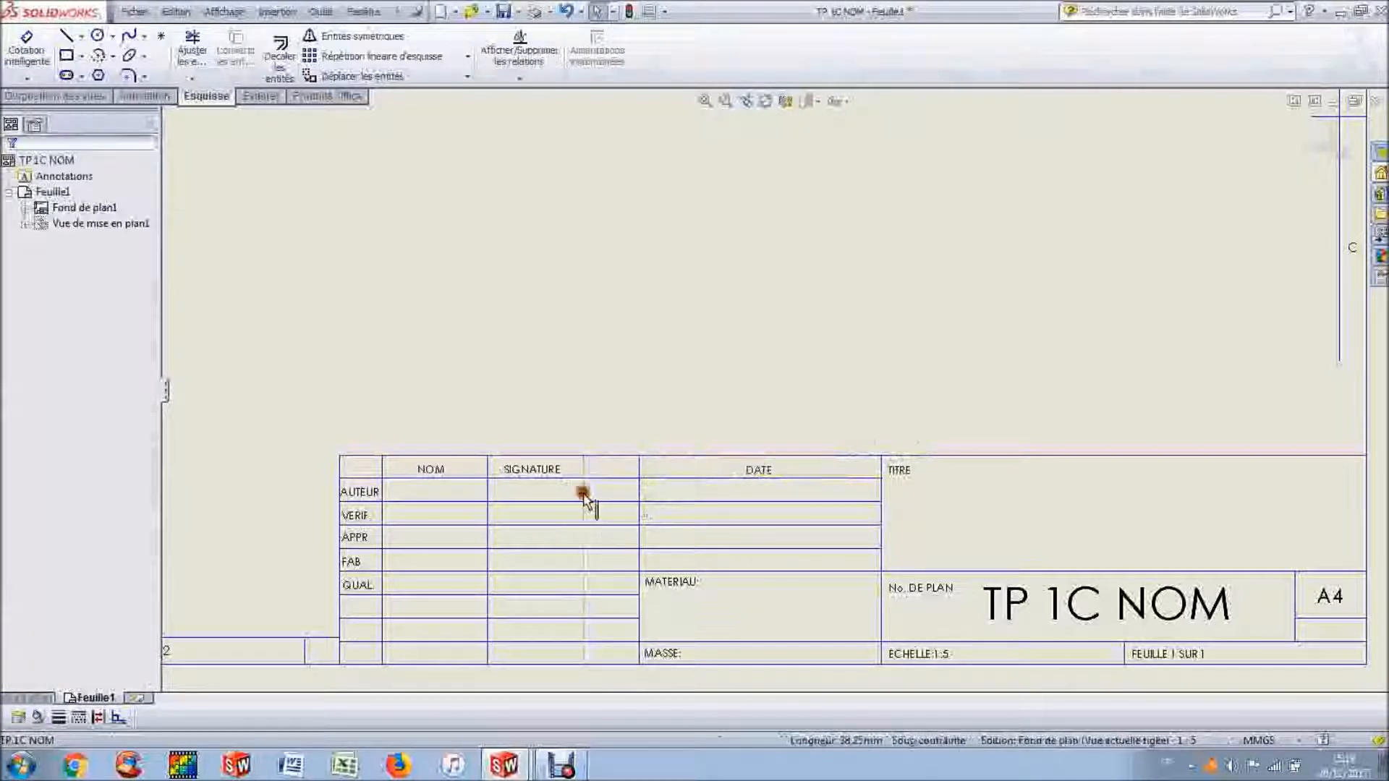
# Step: Extend the inner right frame line down to the title block's top edge
pyautogui.scroll(1, 1271, 444)
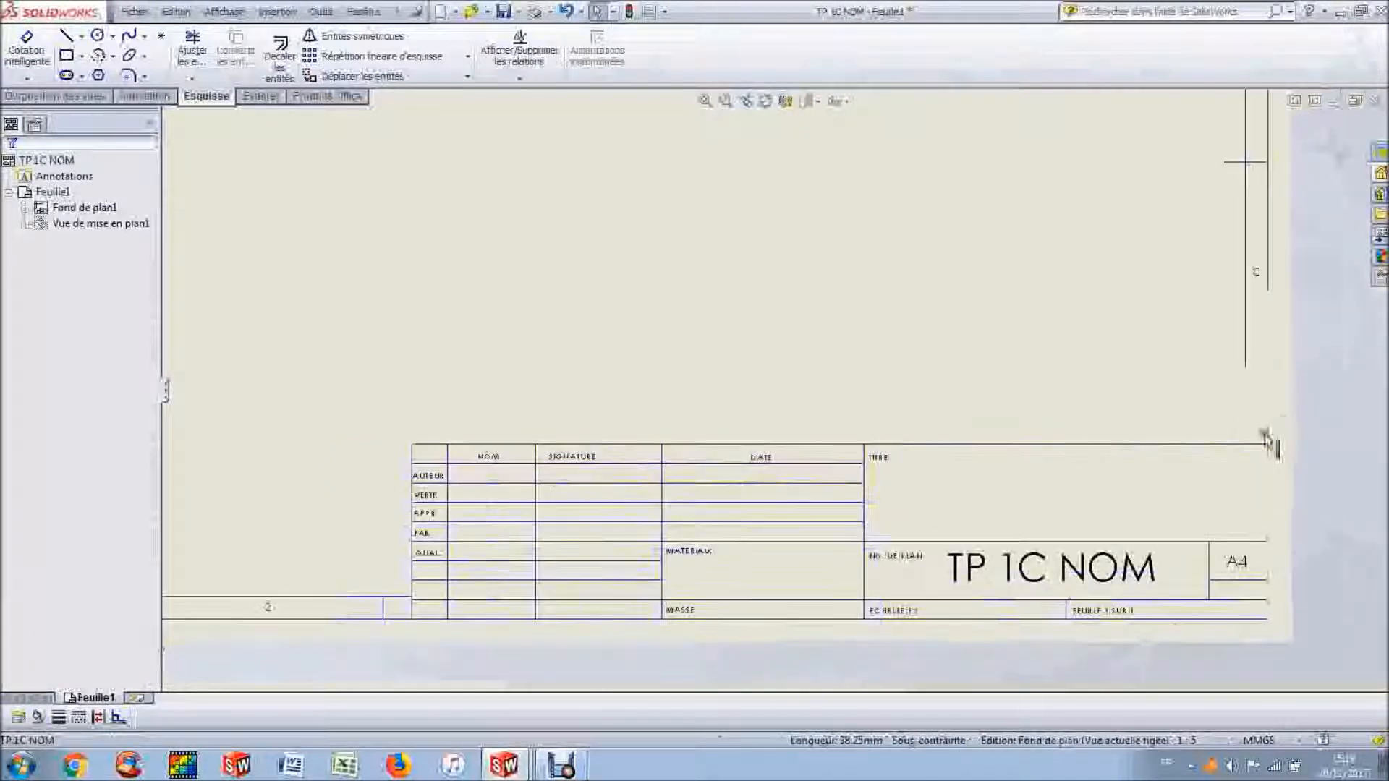
pyautogui.click(1247, 361)
pyautogui.moveTo(1245, 368); pyautogui.dragTo(1245, 444)
# Step: Finish editing the sheet format and remove the placed front view from the sheet
pyautogui.click(1313, 139)
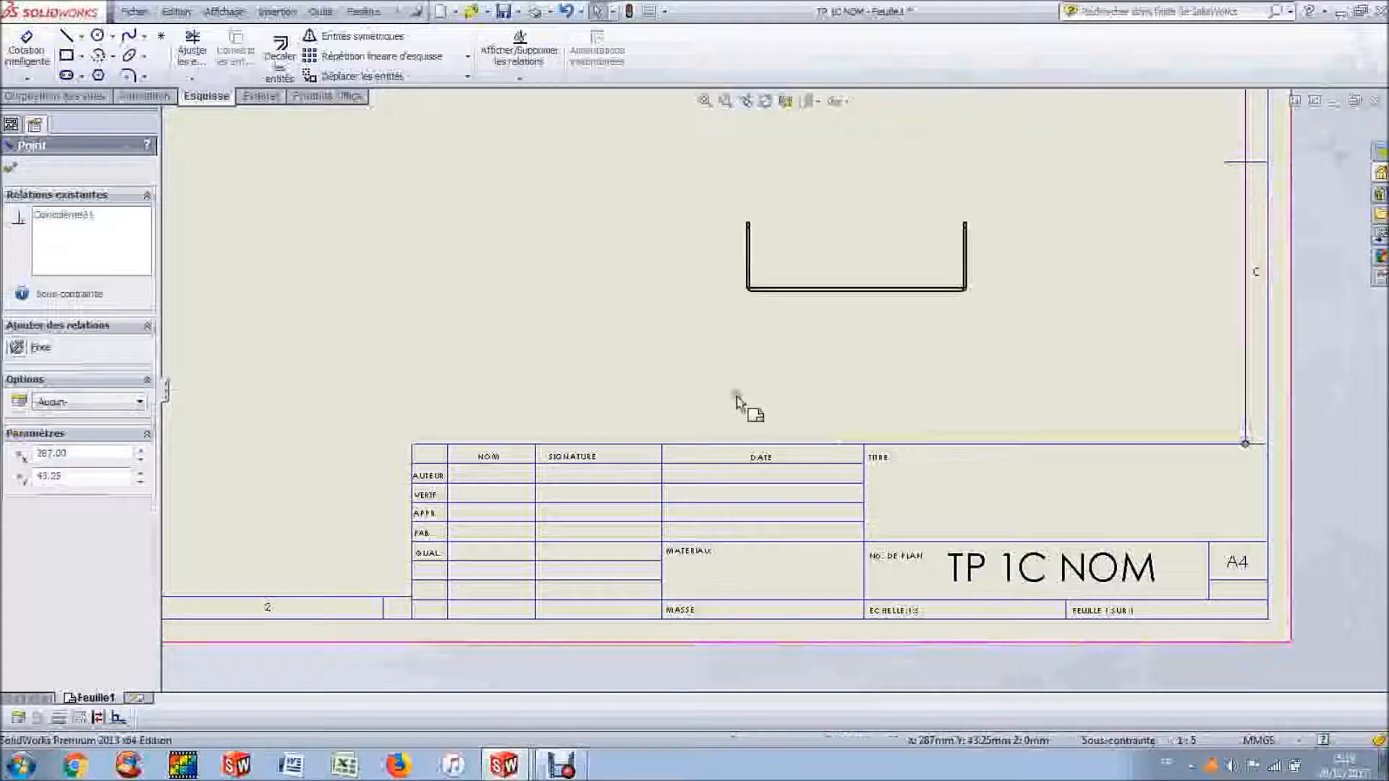
pyautogui.scroll(-1, 737, 401)
pyautogui.click(703, 102)
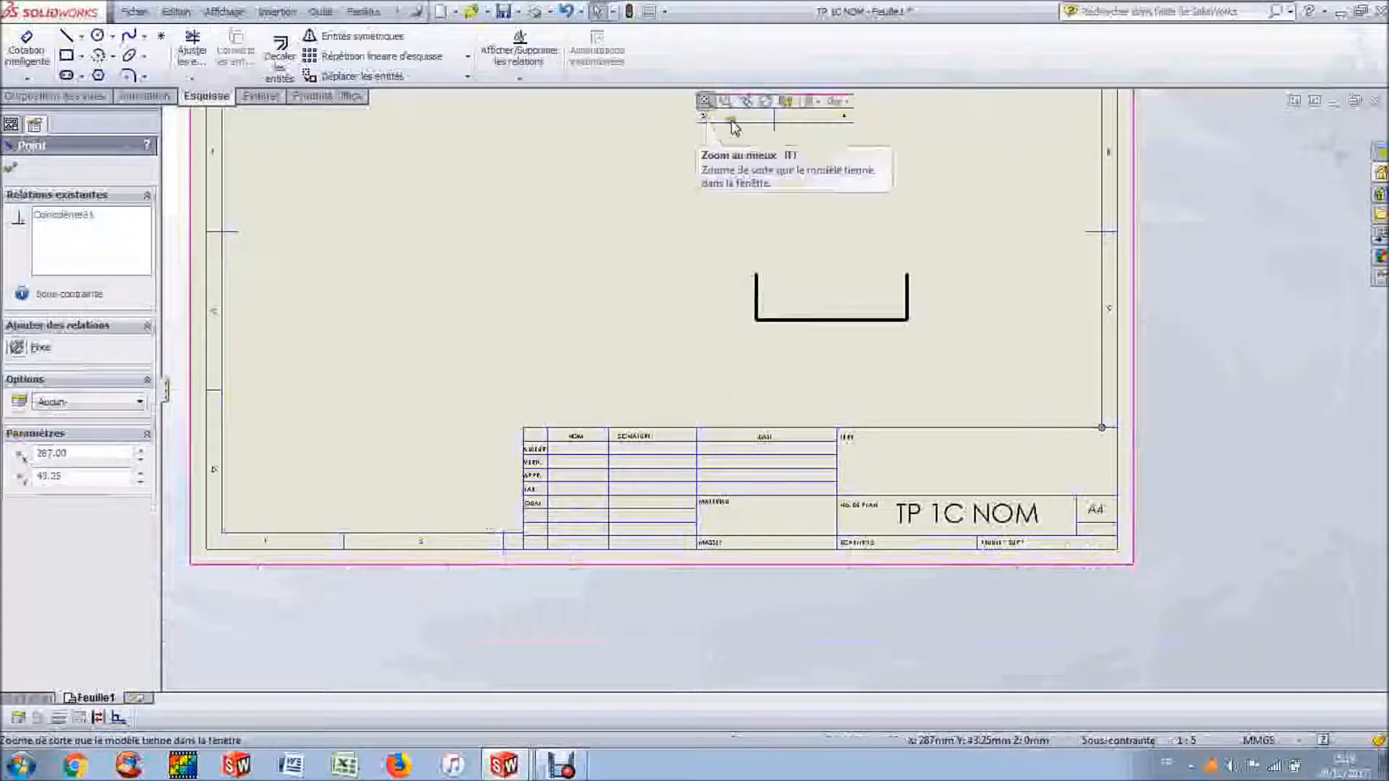
pyautogui.click(702, 103)
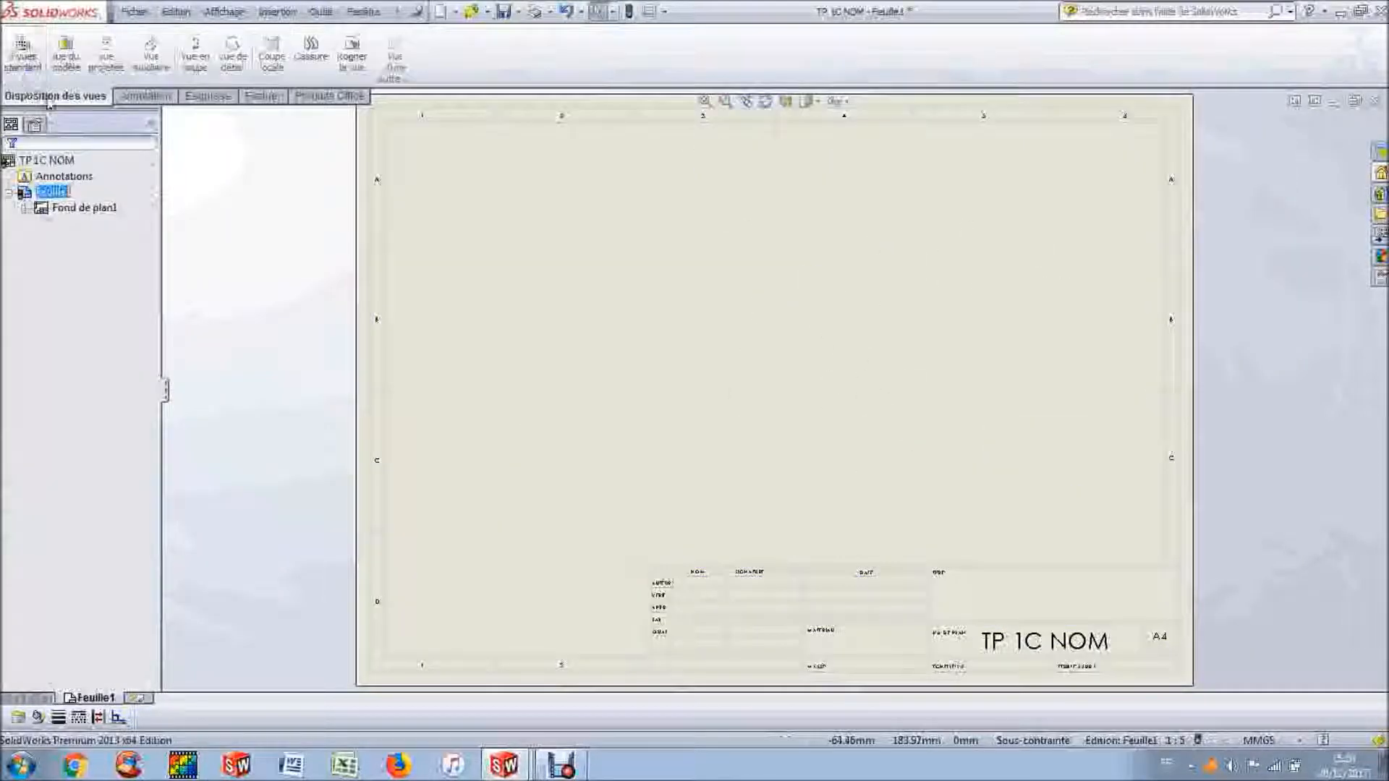
# Step: Insert the left view of TP 1C NOM in the lower-left area of the sheet, without adding projected views
pyautogui.click(65, 52)
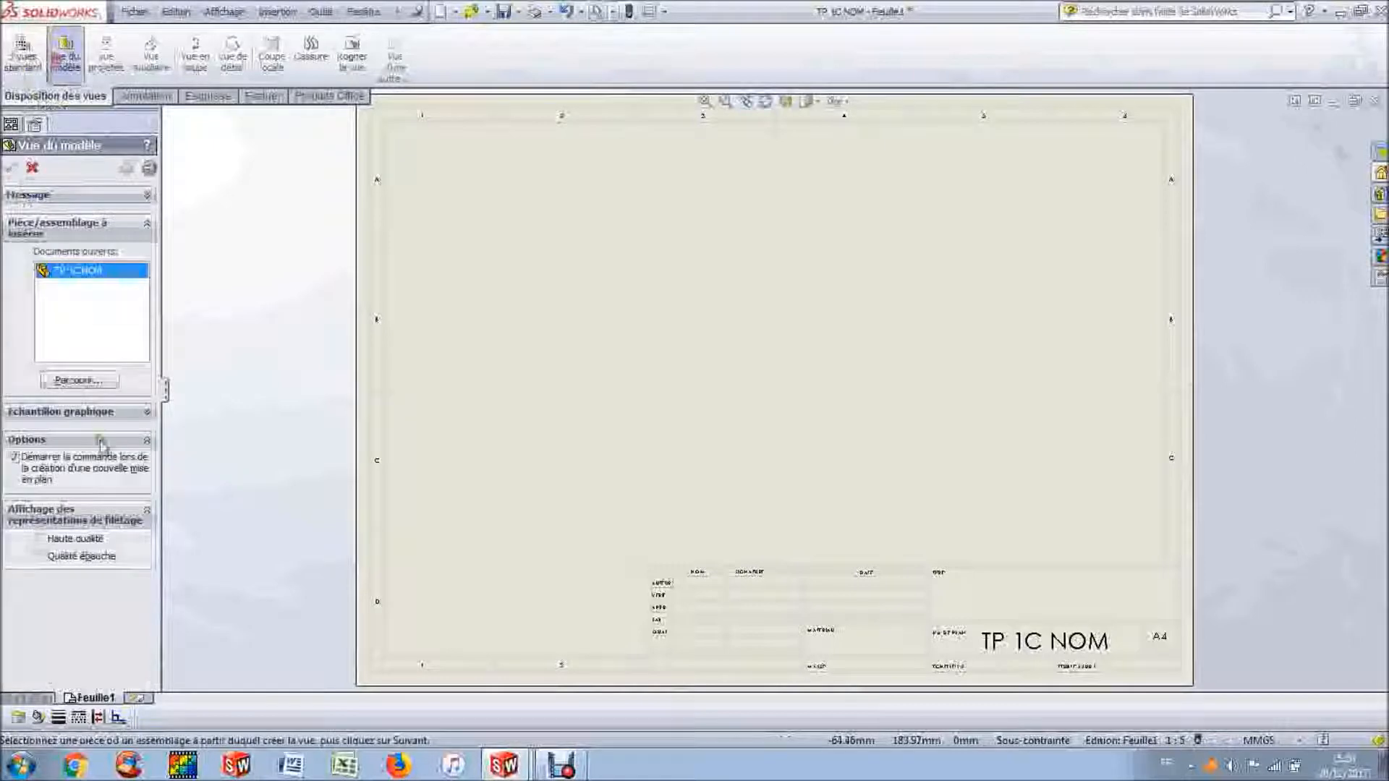
pyautogui.doubleClick(86, 272)
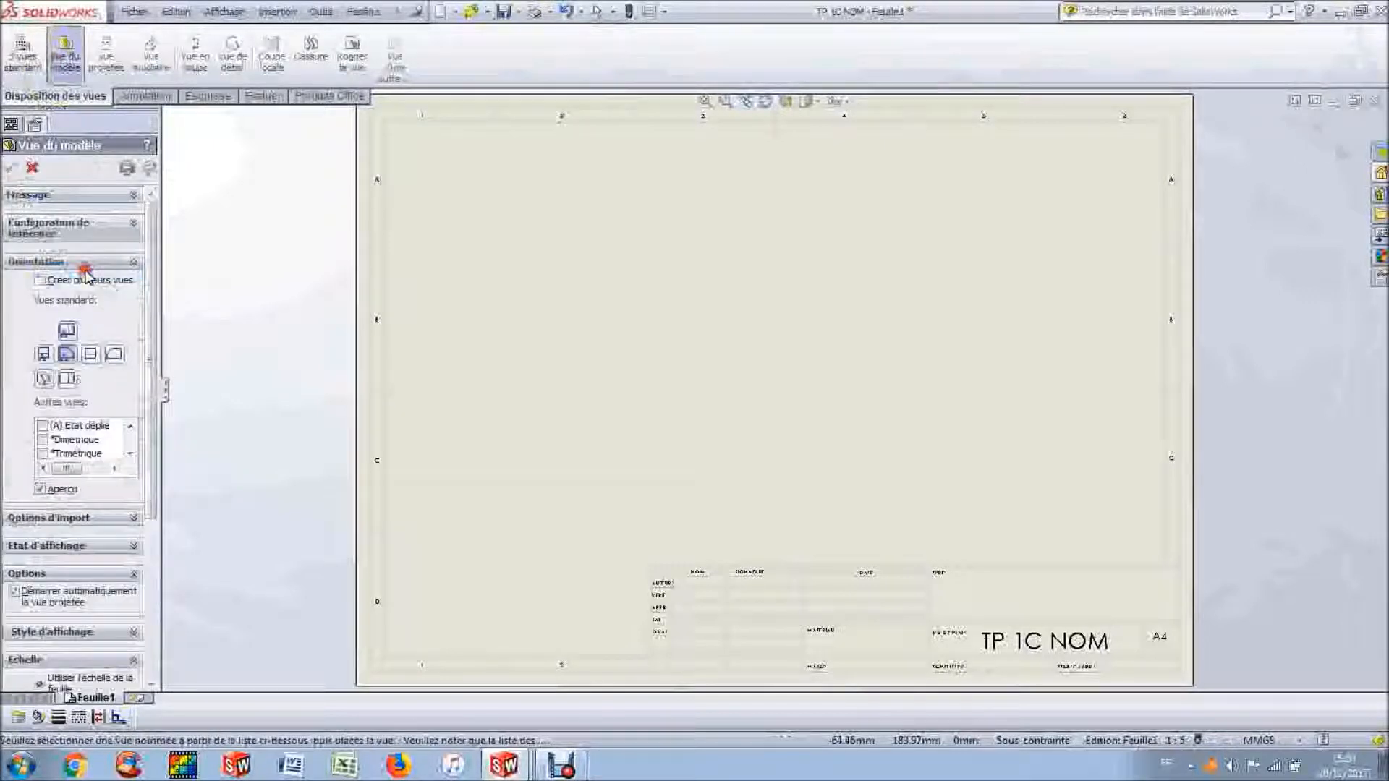
pyautogui.click(44, 354)
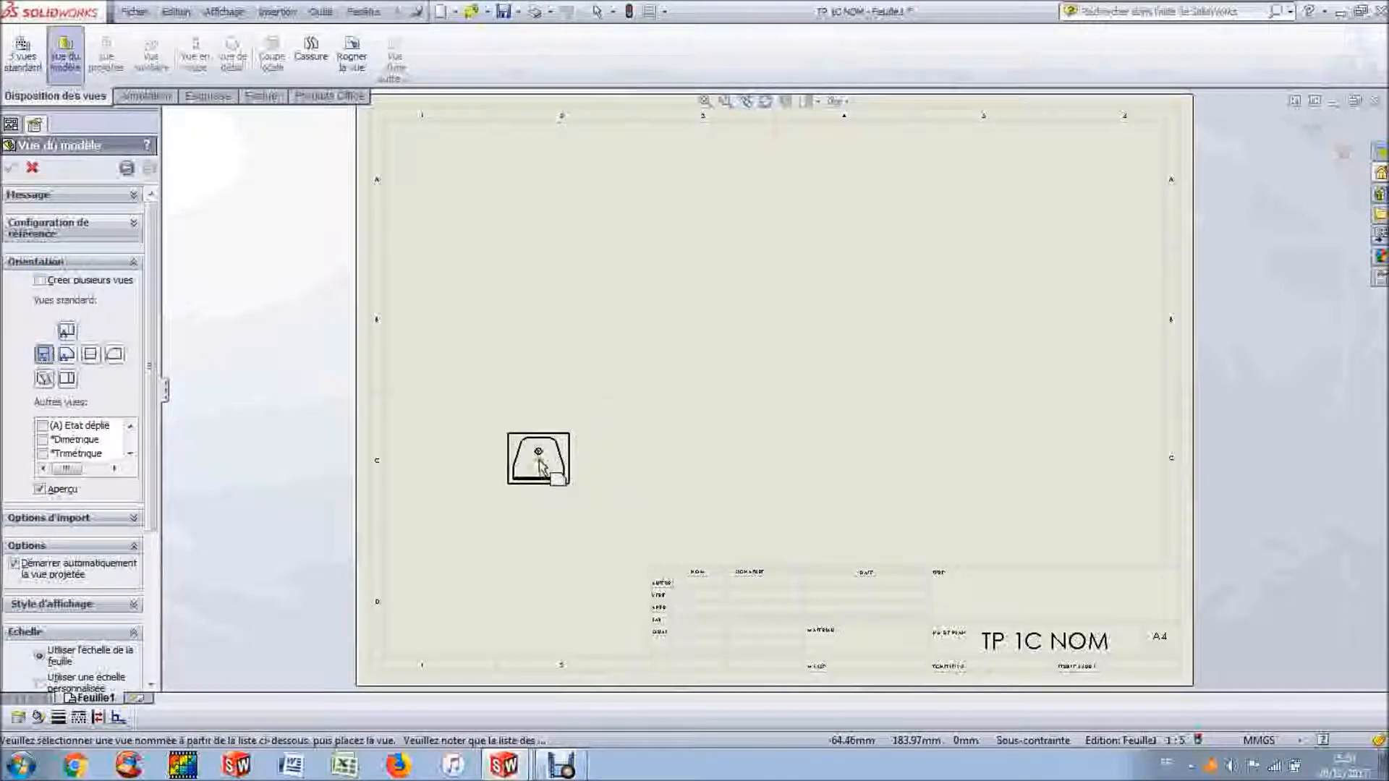
pyautogui.click(540, 461)
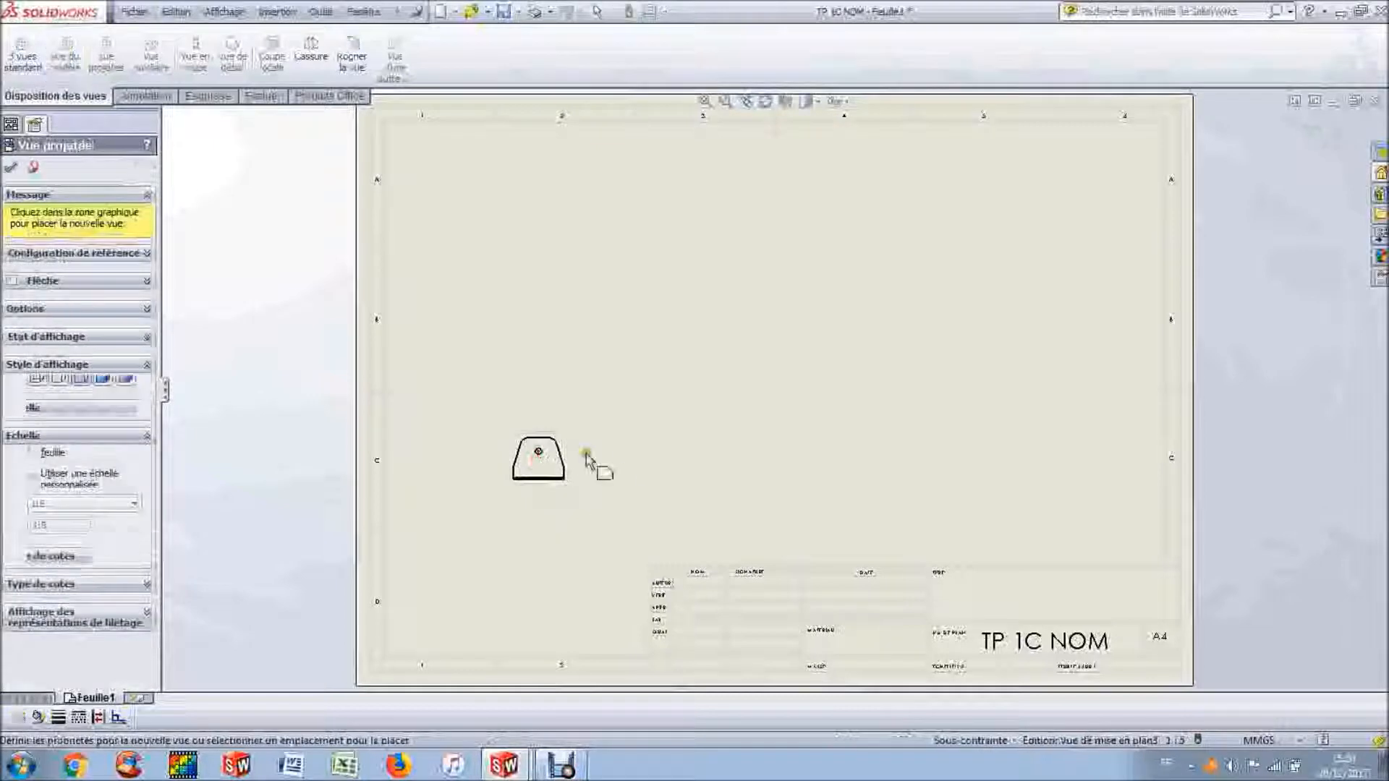
pyautogui.press('Escape')
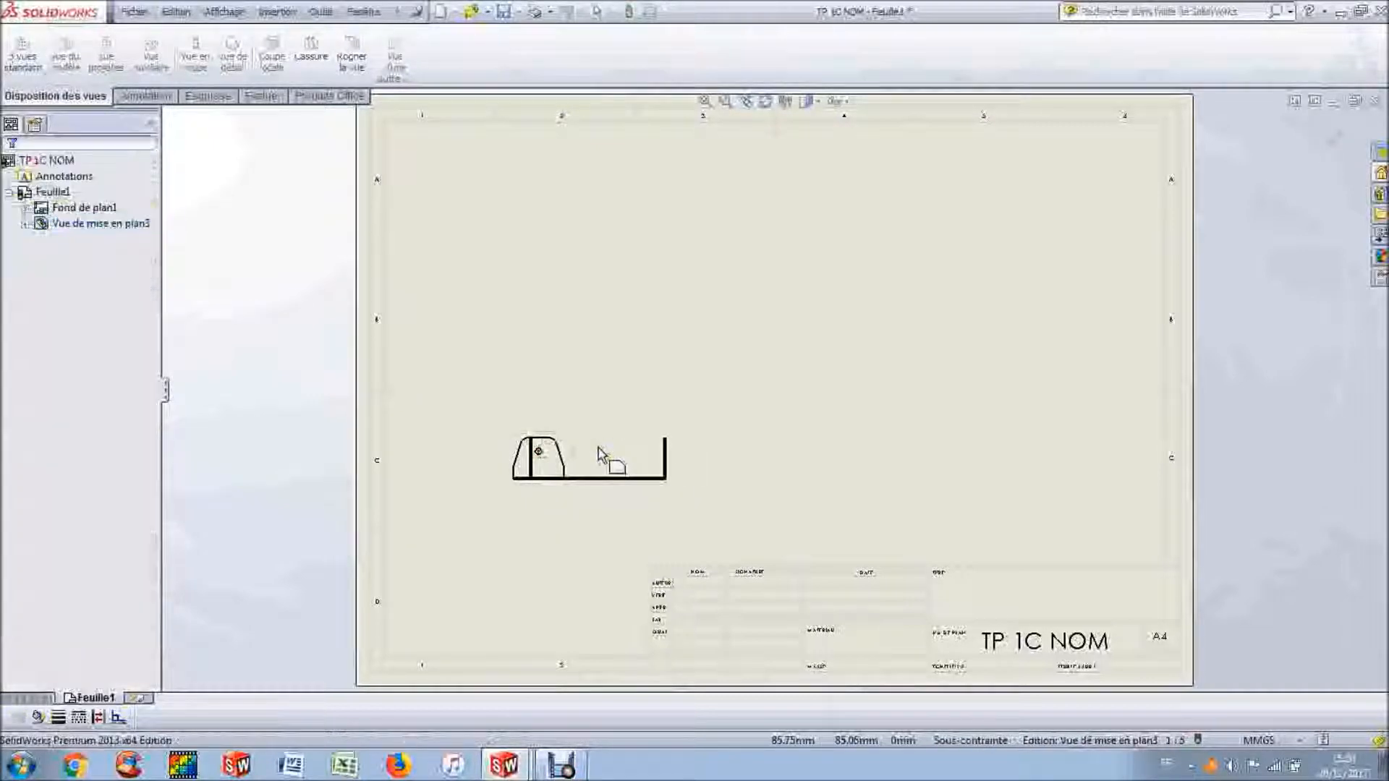
# Step: Give the left view a custom scale of 1:2 and shift it slightly within the lower-left area of the sheet
pyautogui.click(572, 447)
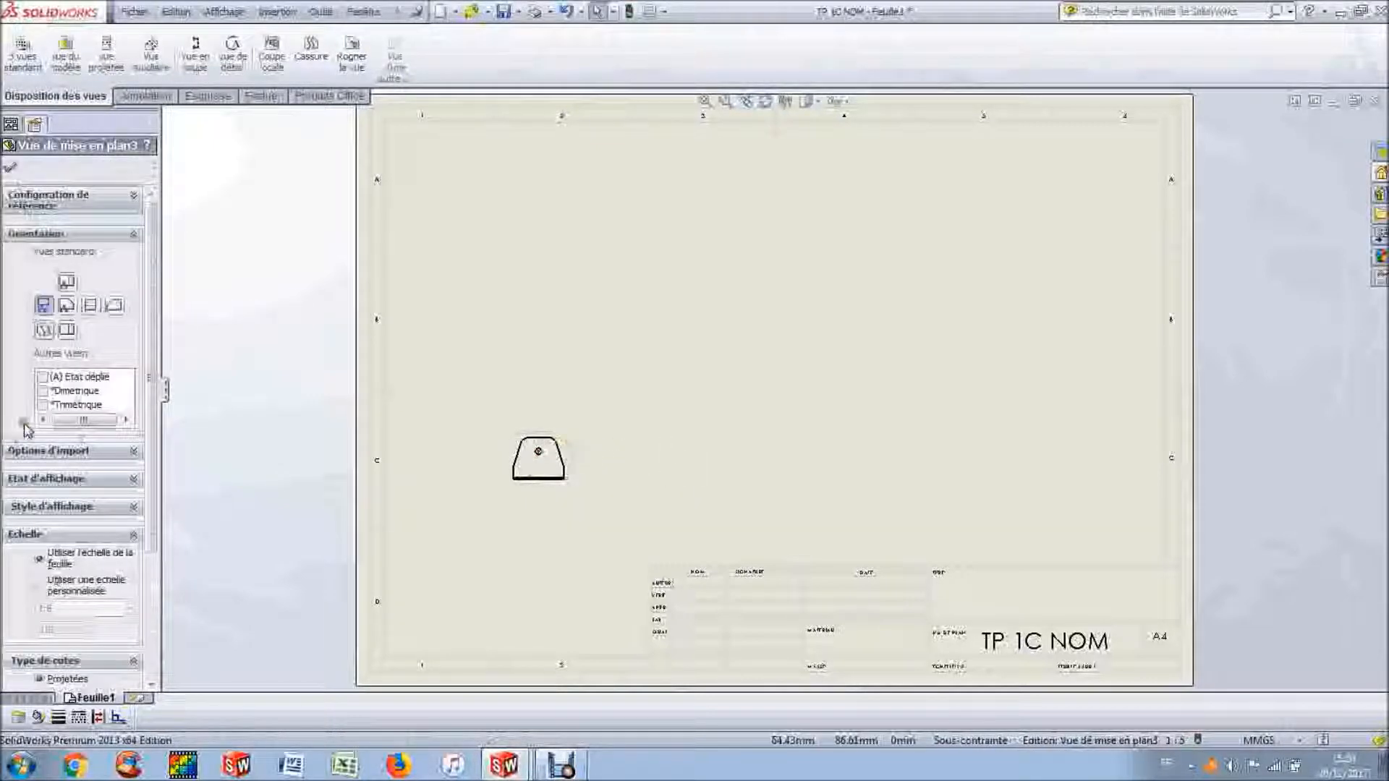
pyautogui.click(80, 235)
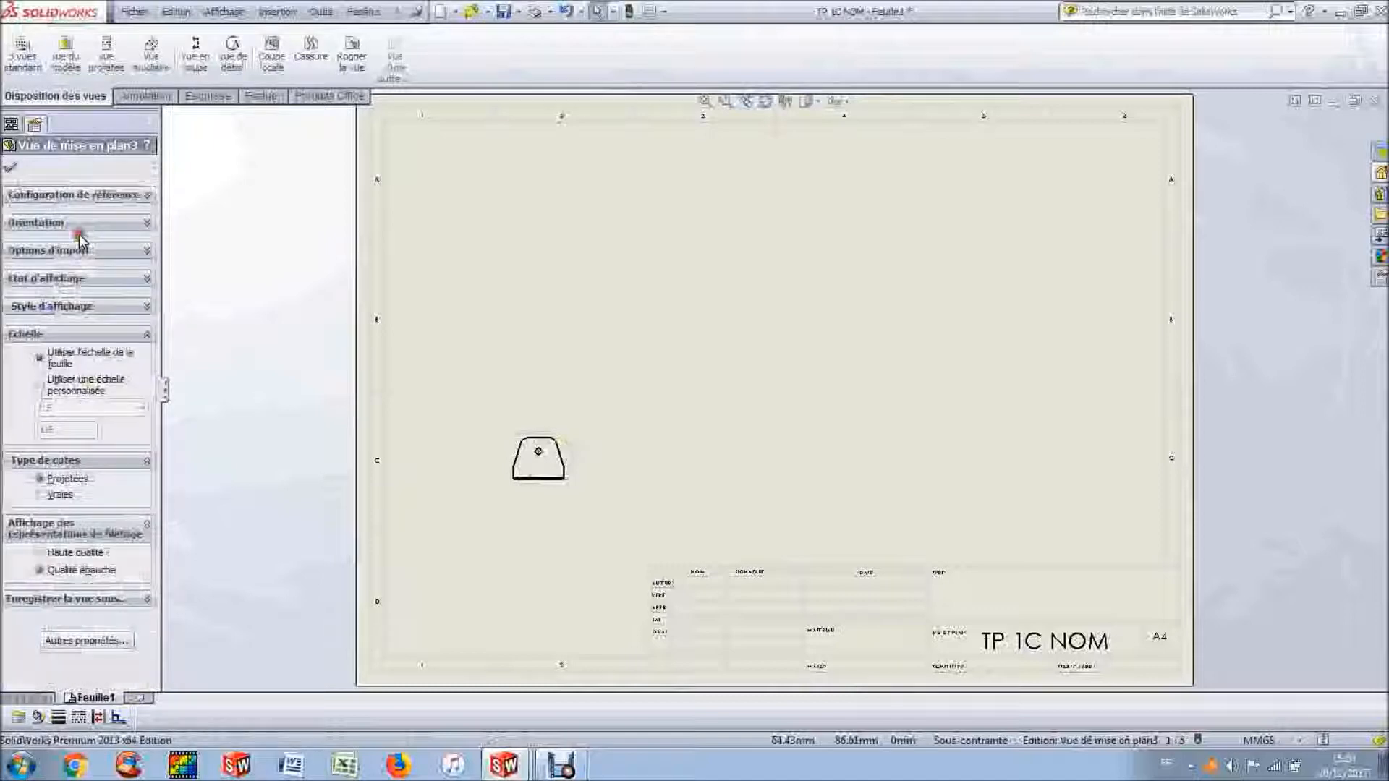
pyautogui.click(75, 394)
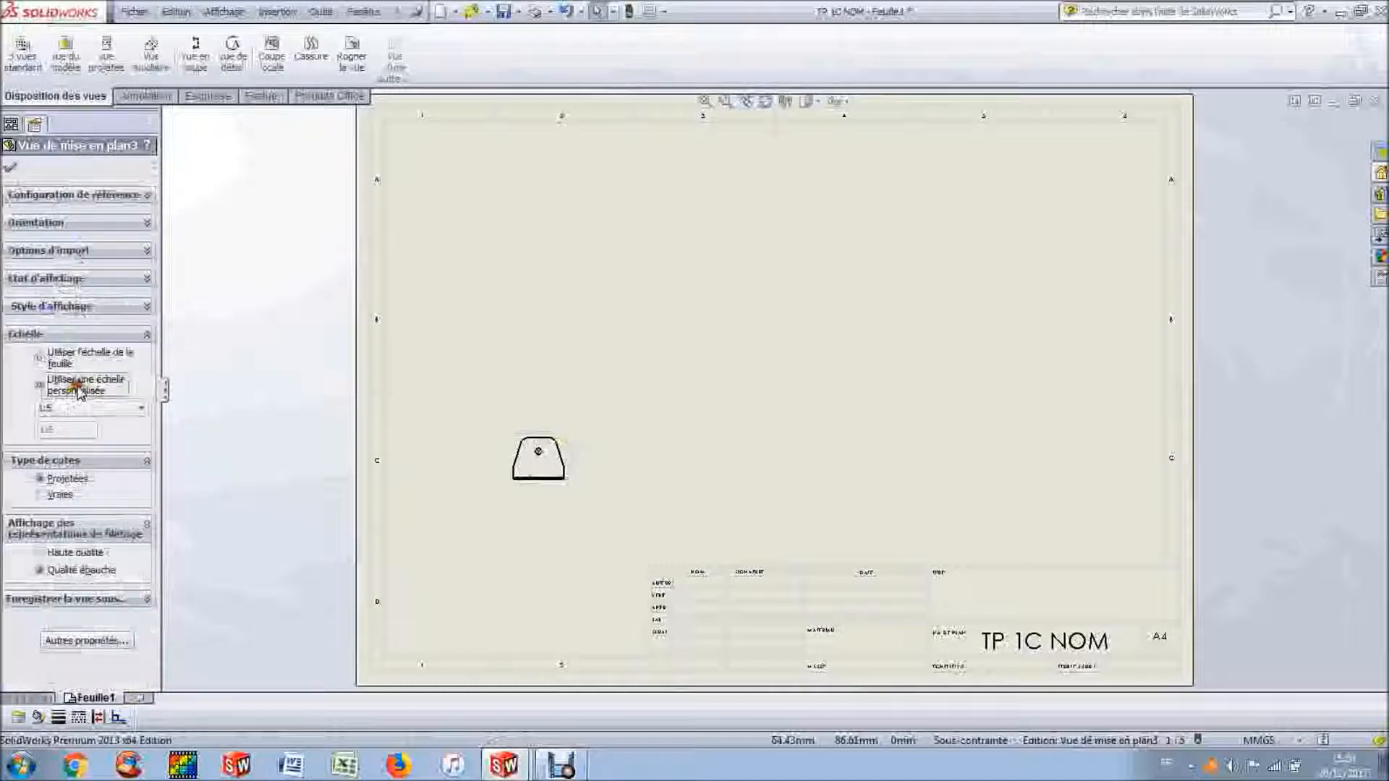
pyautogui.click(76, 407)
pyautogui.click(72, 446)
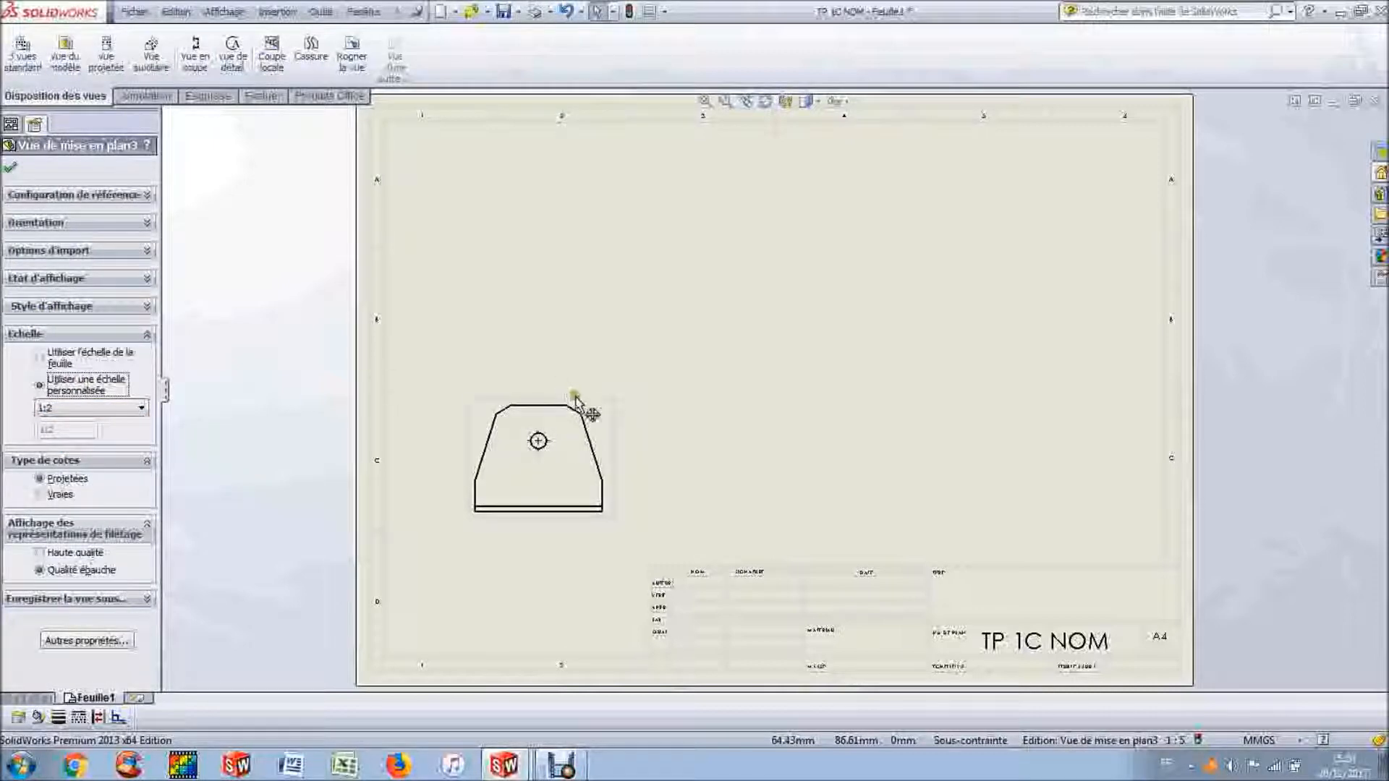
pyautogui.moveTo(576, 400); pyautogui.dragTo(592, 409)
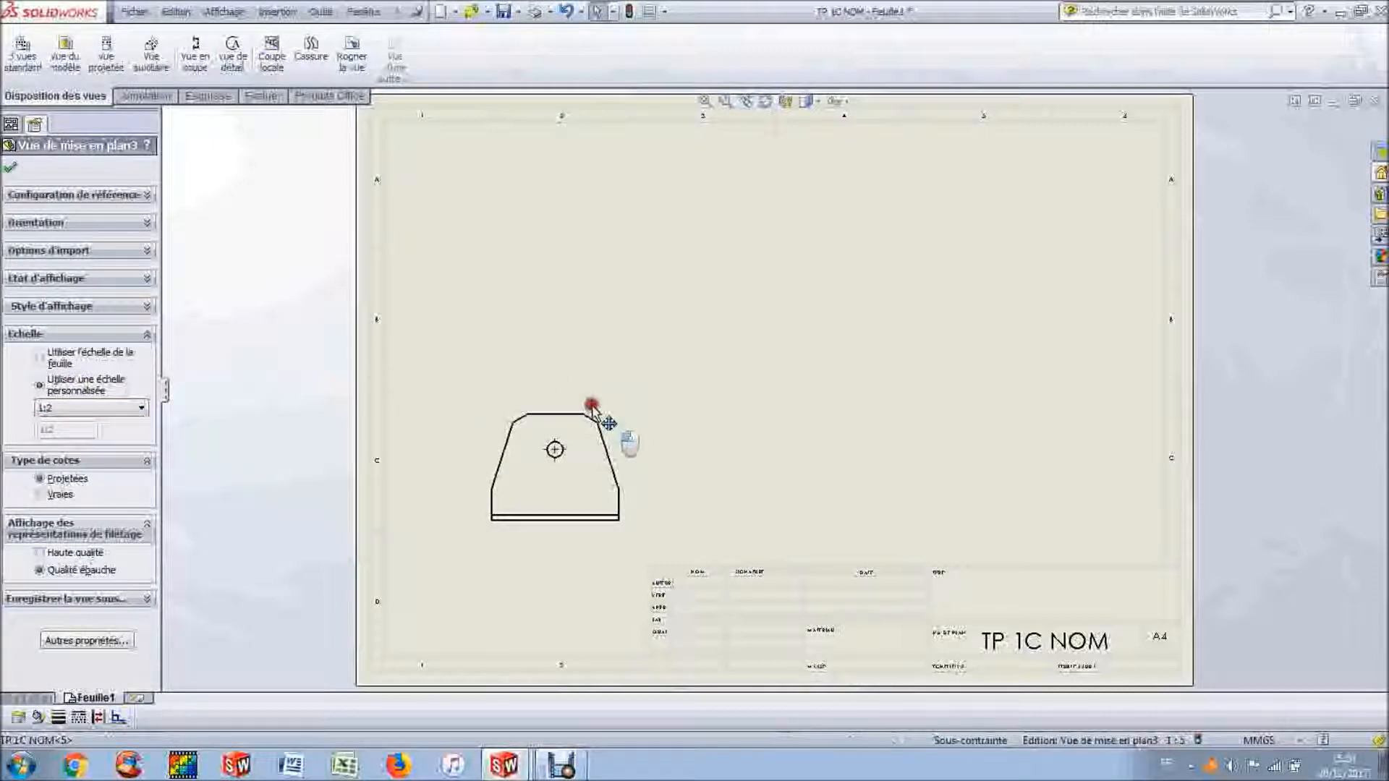
pyautogui.click(535, 331)
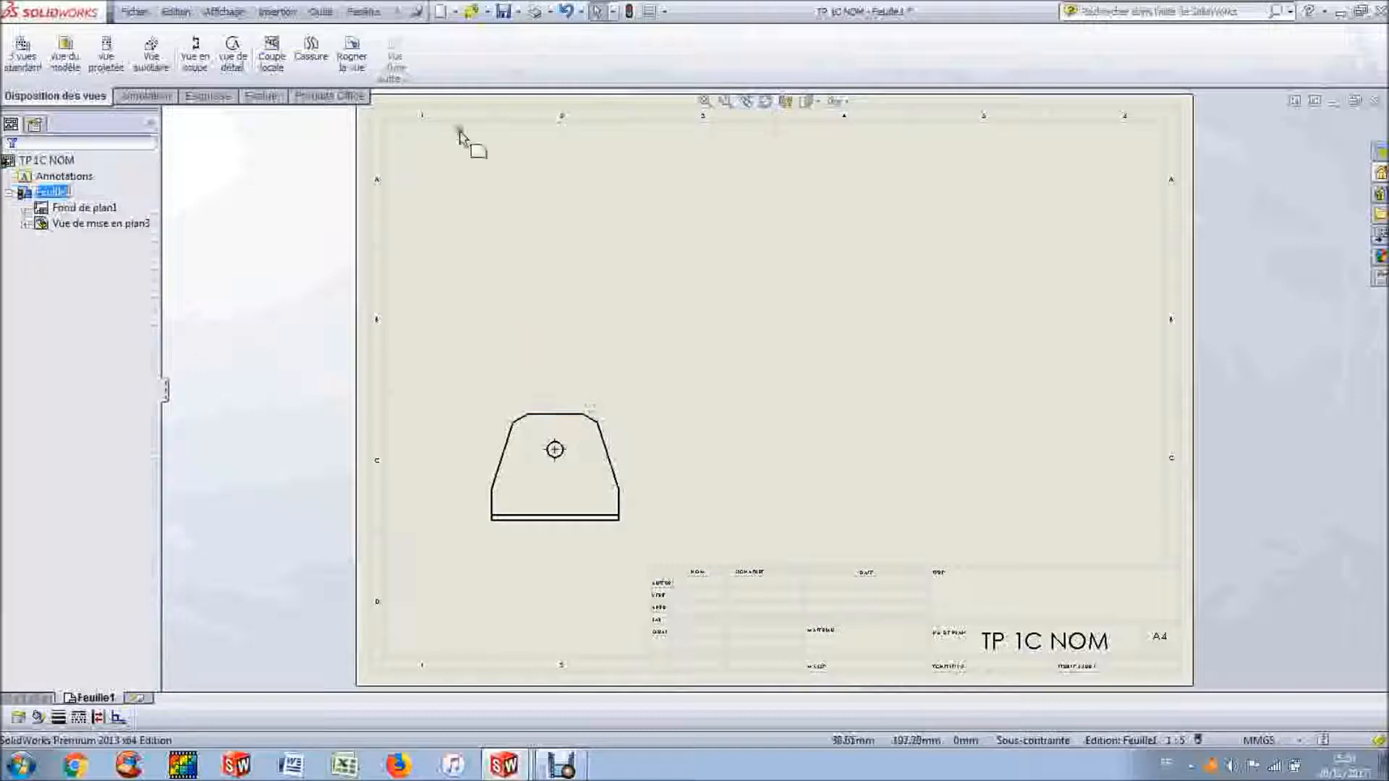
# Step: Create section view A-A with a vertical cutting line through the left view's hole centre, reverse its direction, and place it right of that view
pyautogui.click(198, 58)
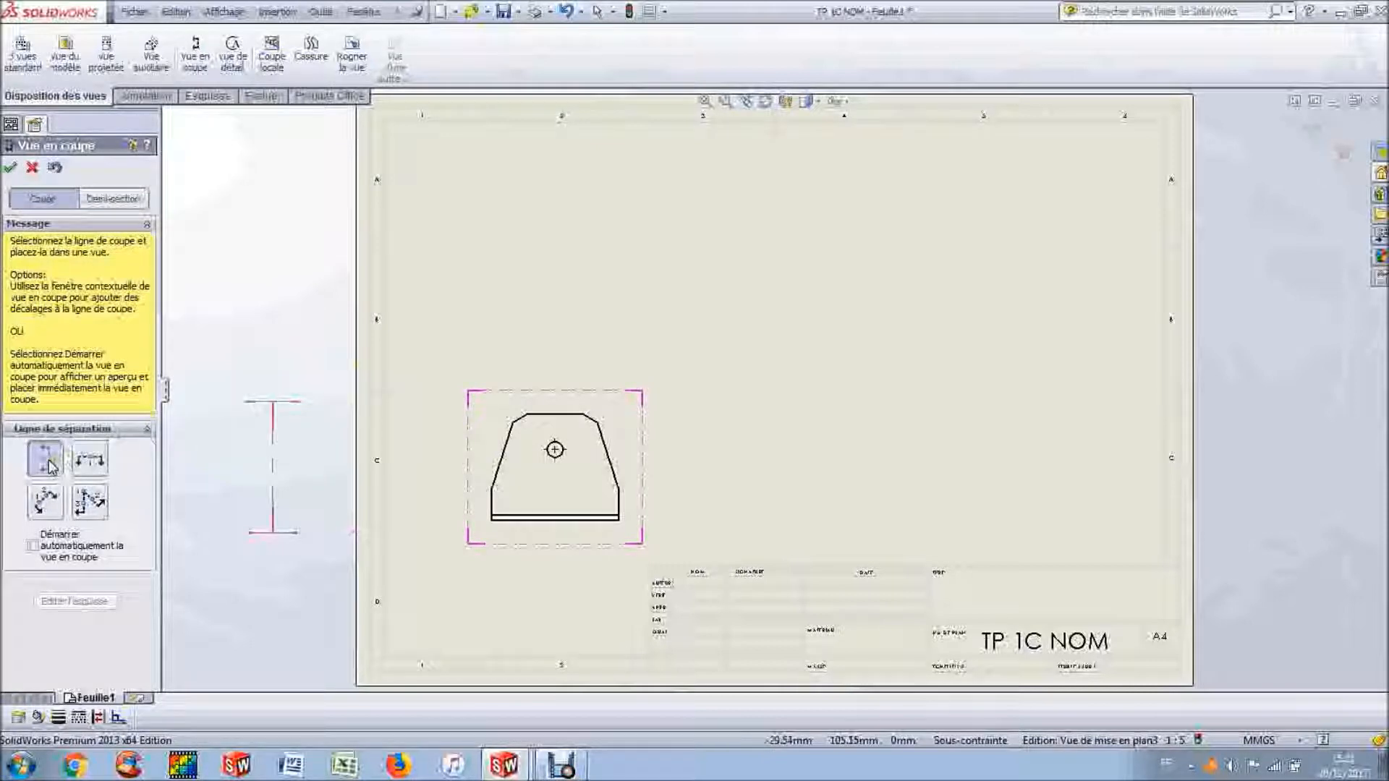
pyautogui.scroll(-4, 567, 471)
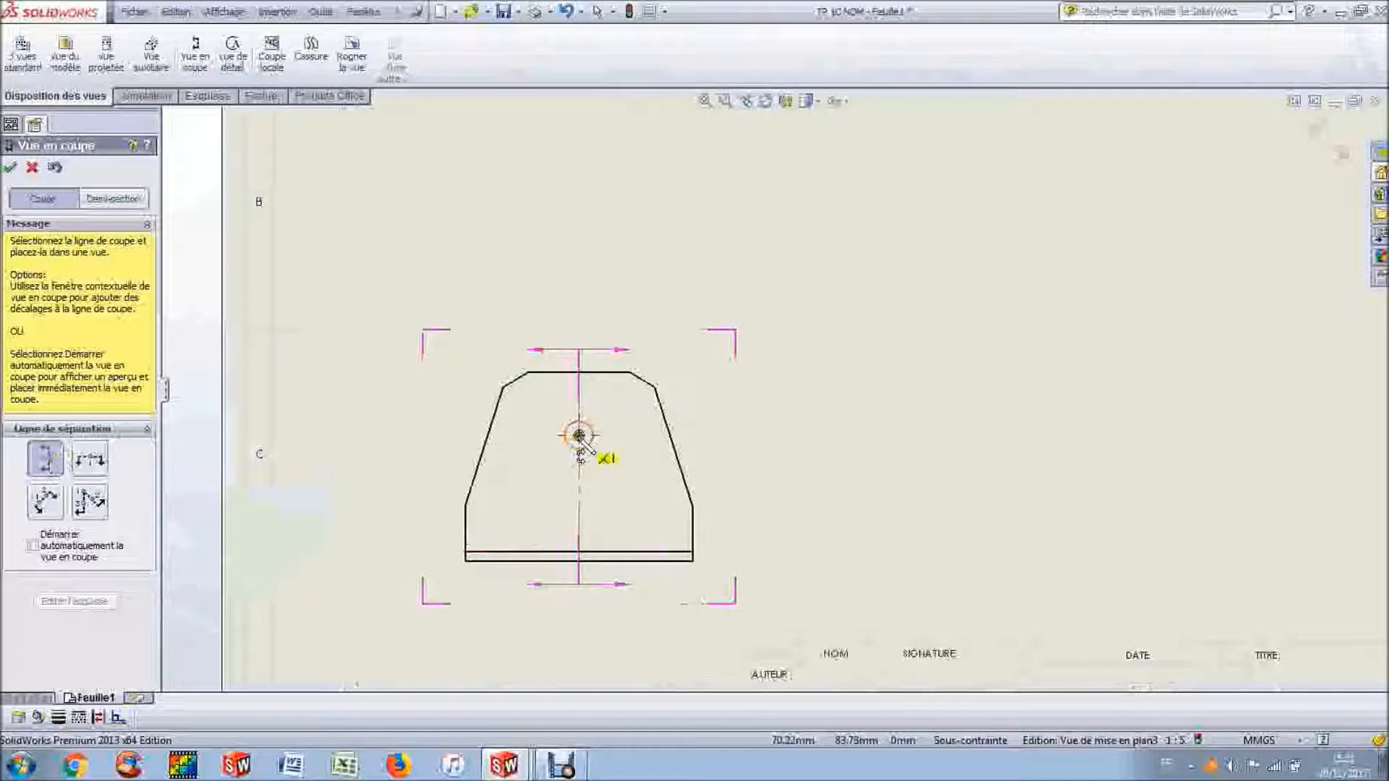
pyautogui.click(579, 435)
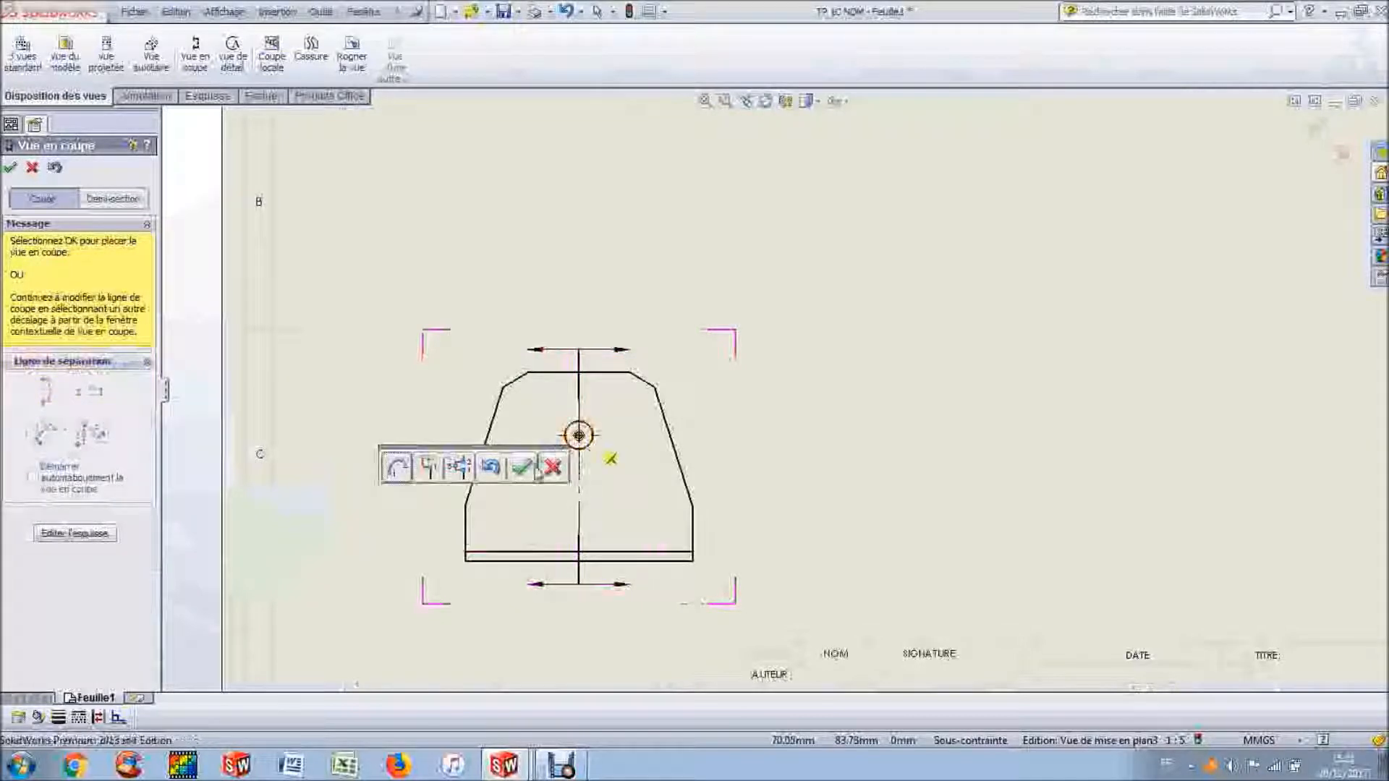
pyautogui.click(524, 468)
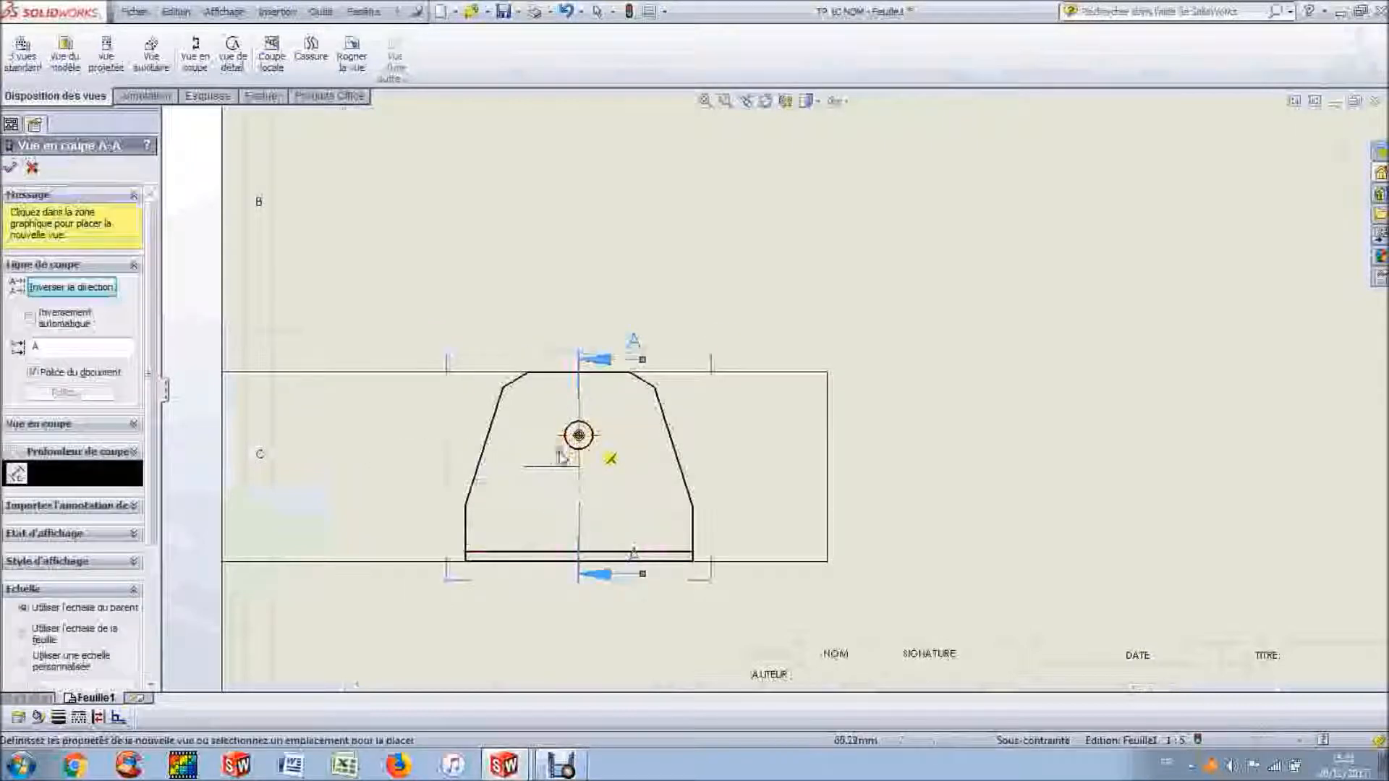
pyautogui.click(81, 289)
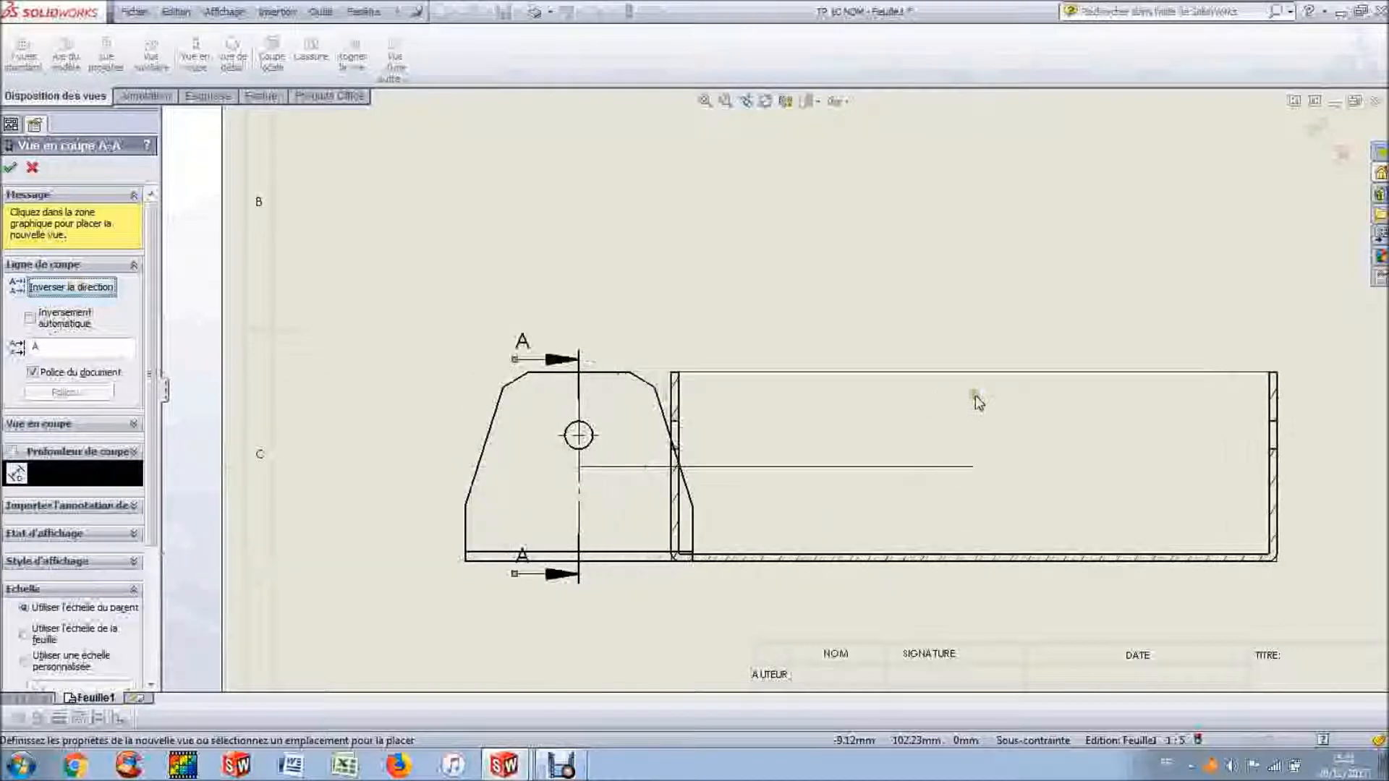
pyautogui.press('f')
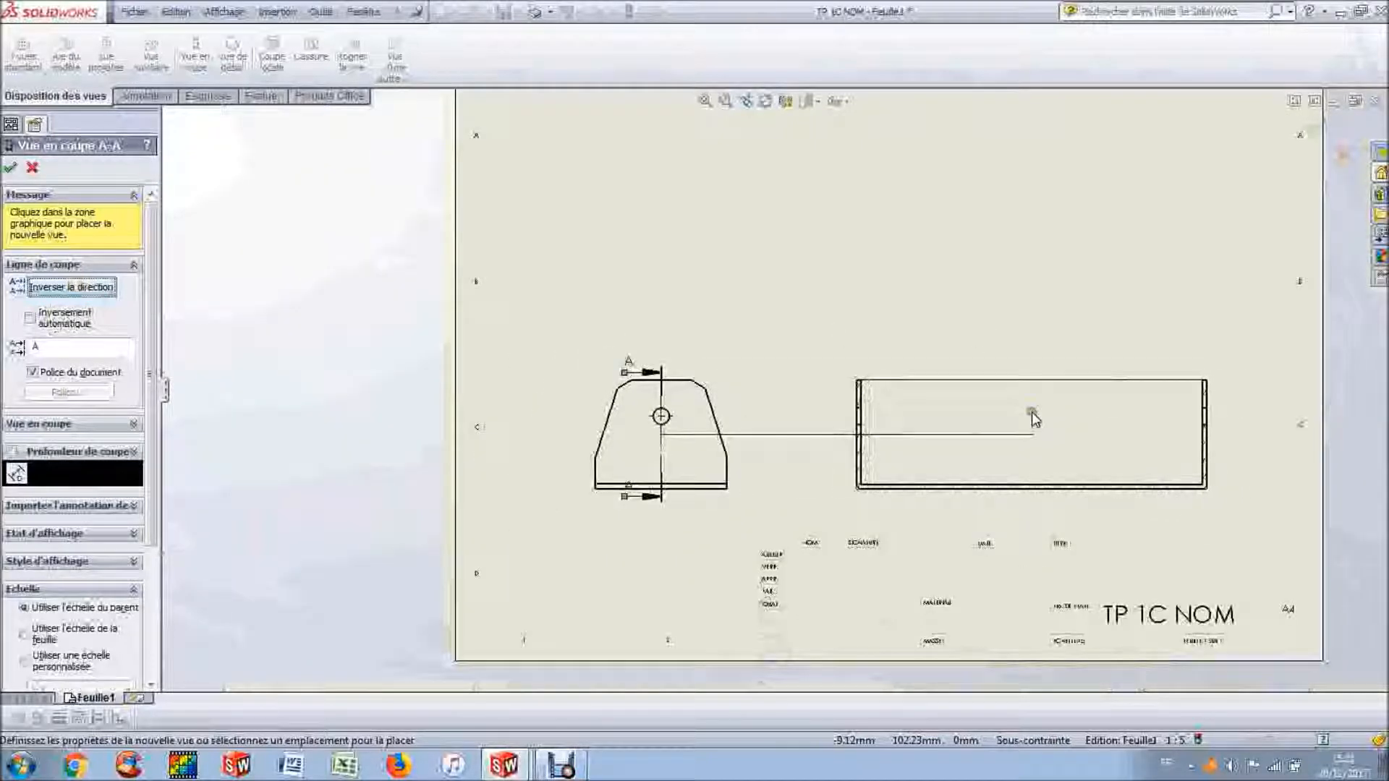
pyautogui.click(1035, 419)
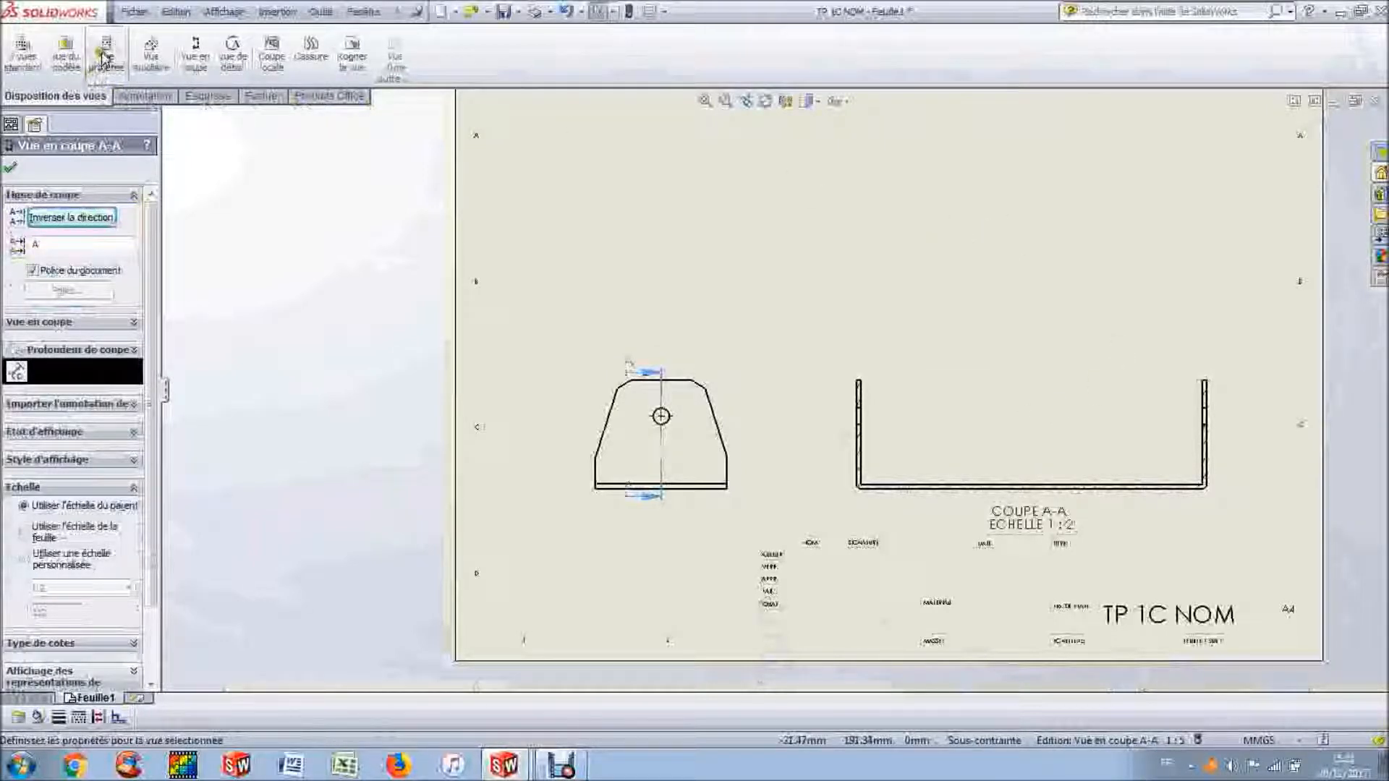
pyautogui.click(10, 167)
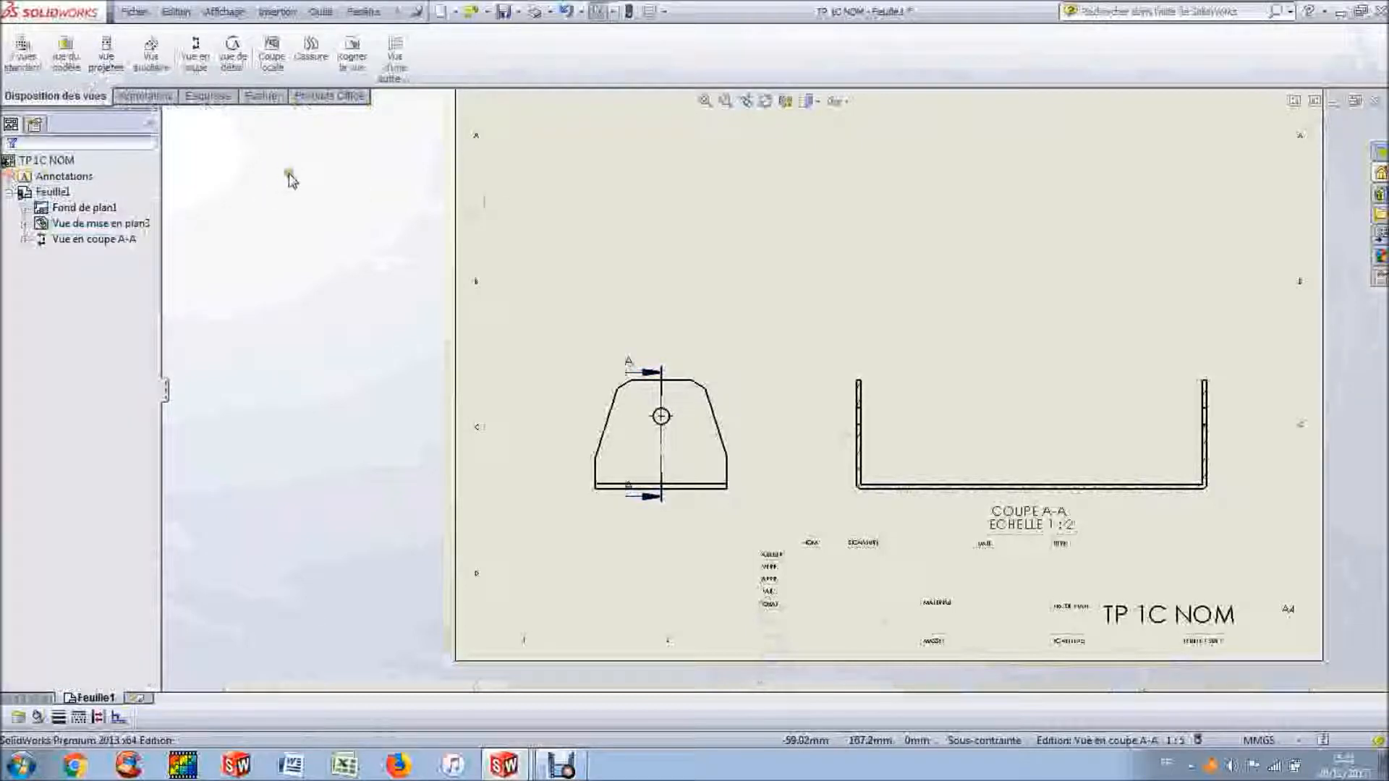
# Step: Project a top-down view from section A-A and place it directly above the section in the upper-right area of the sheet
pyautogui.click(620, 187)
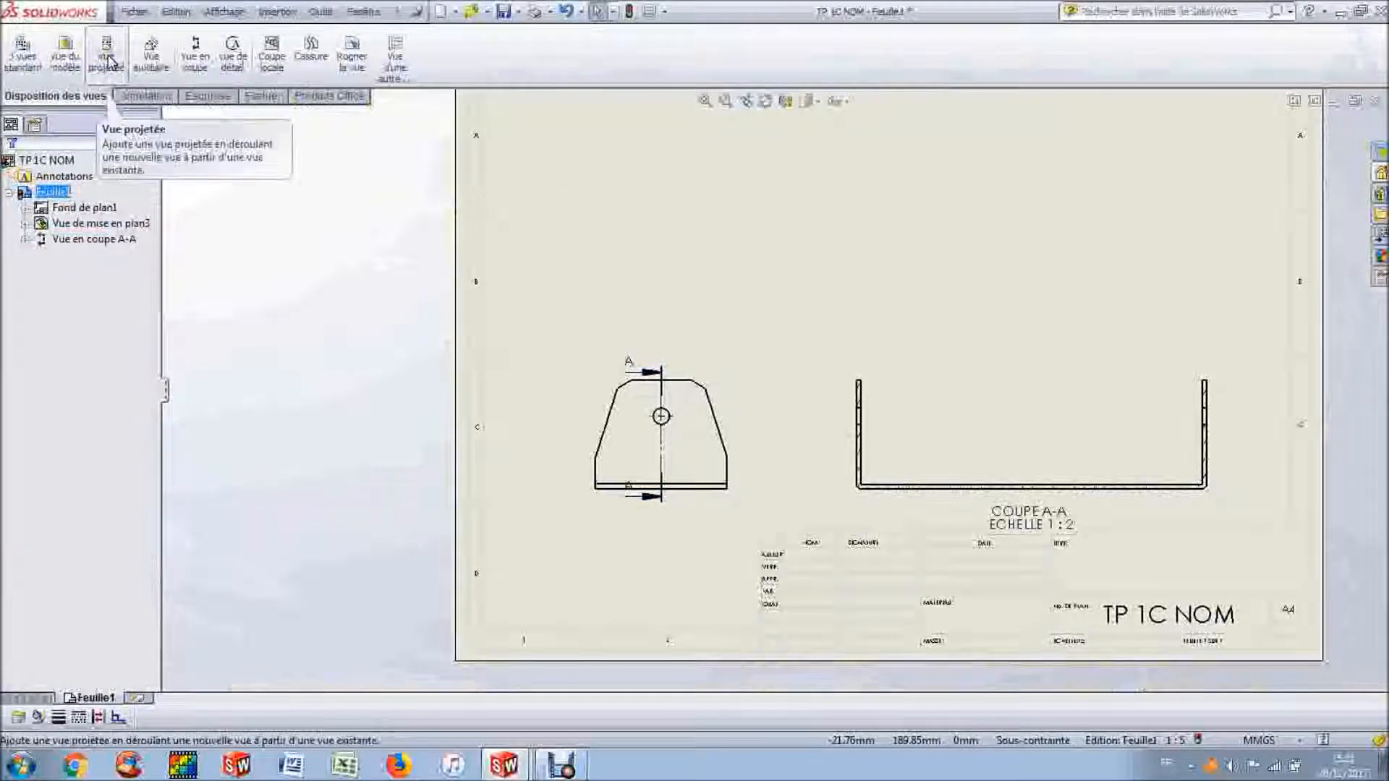
pyautogui.click(107, 58)
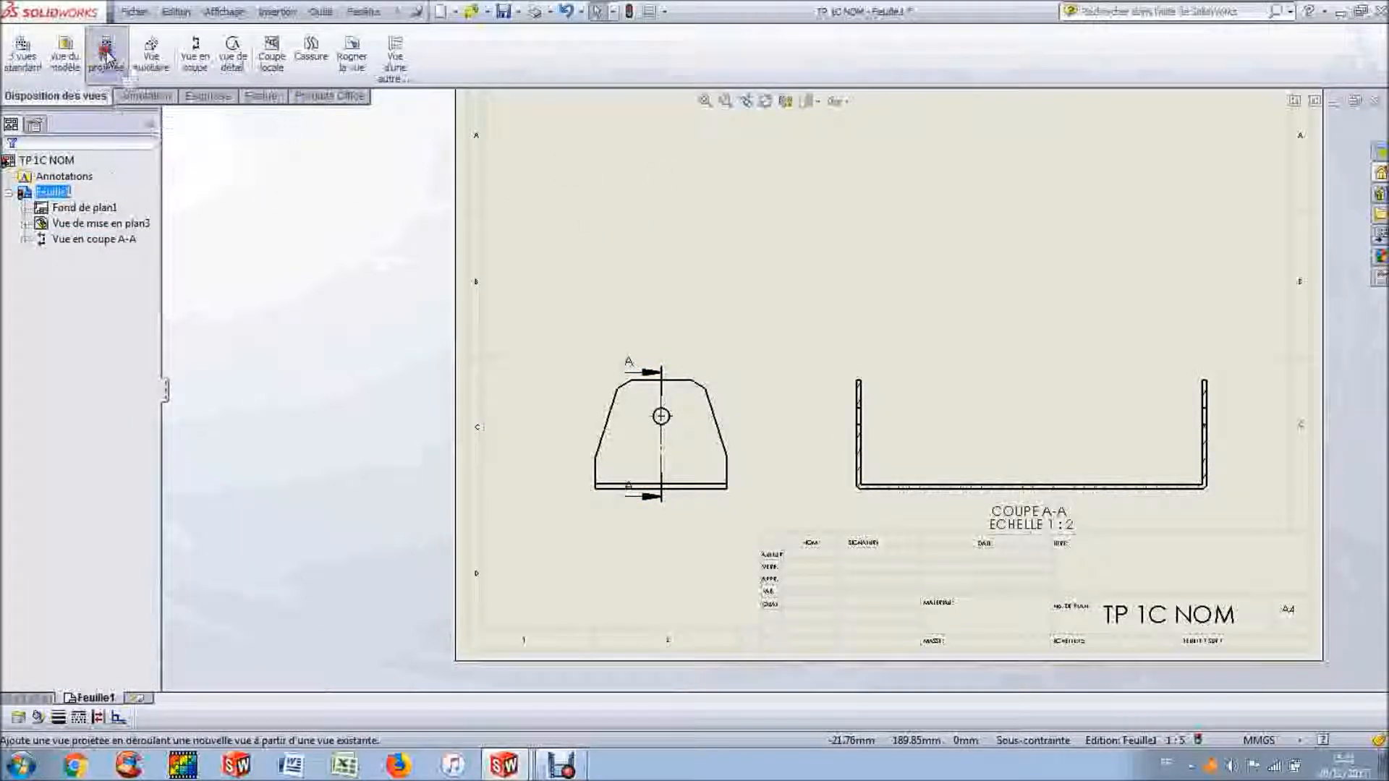
pyautogui.click(1040, 446)
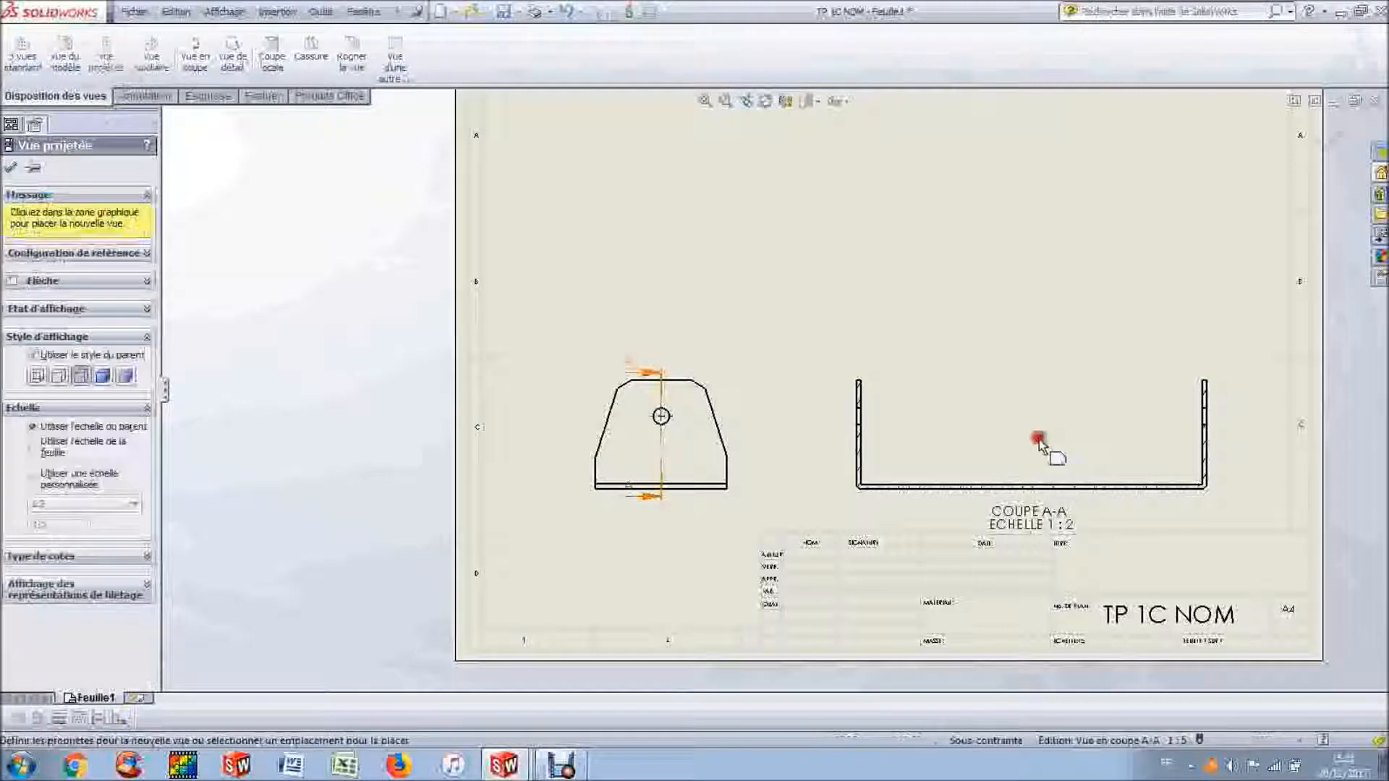
pyautogui.press('f')
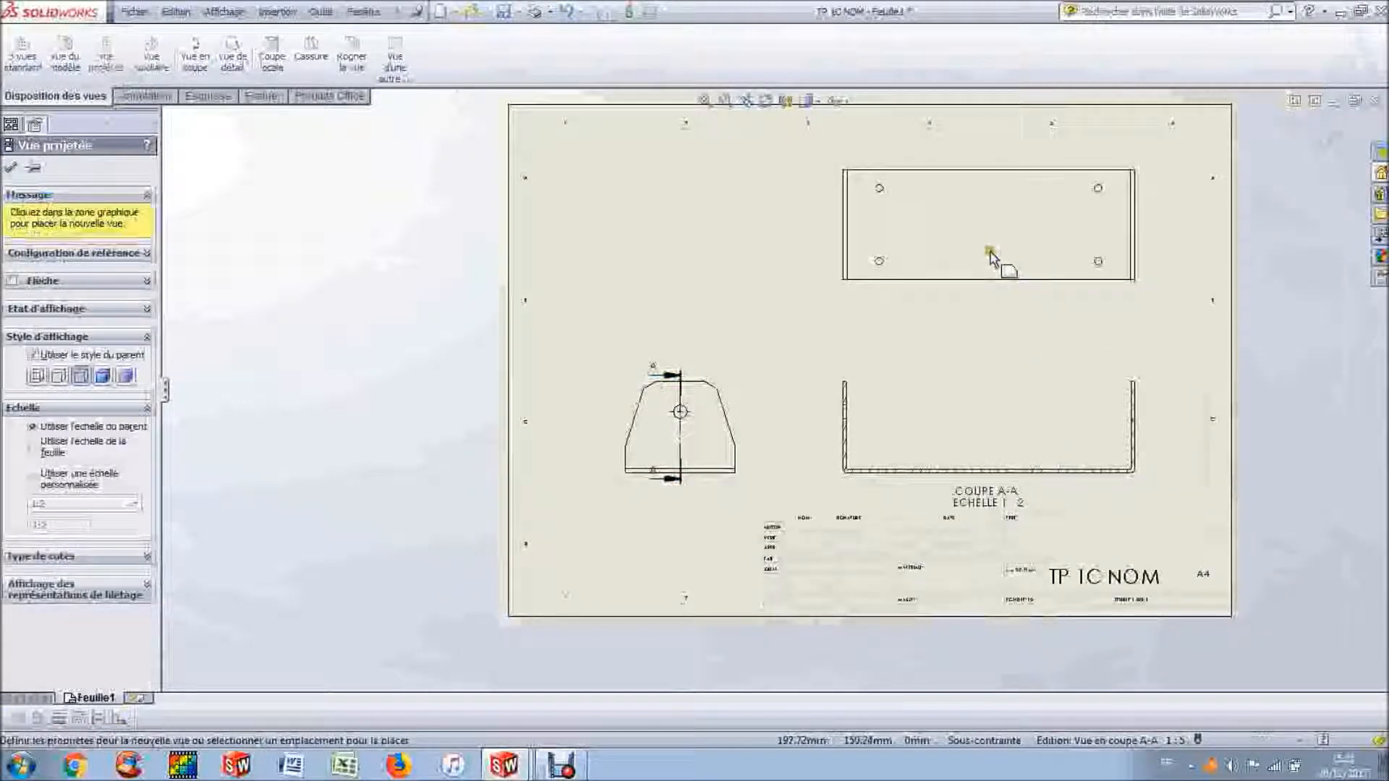
pyautogui.click(988, 273)
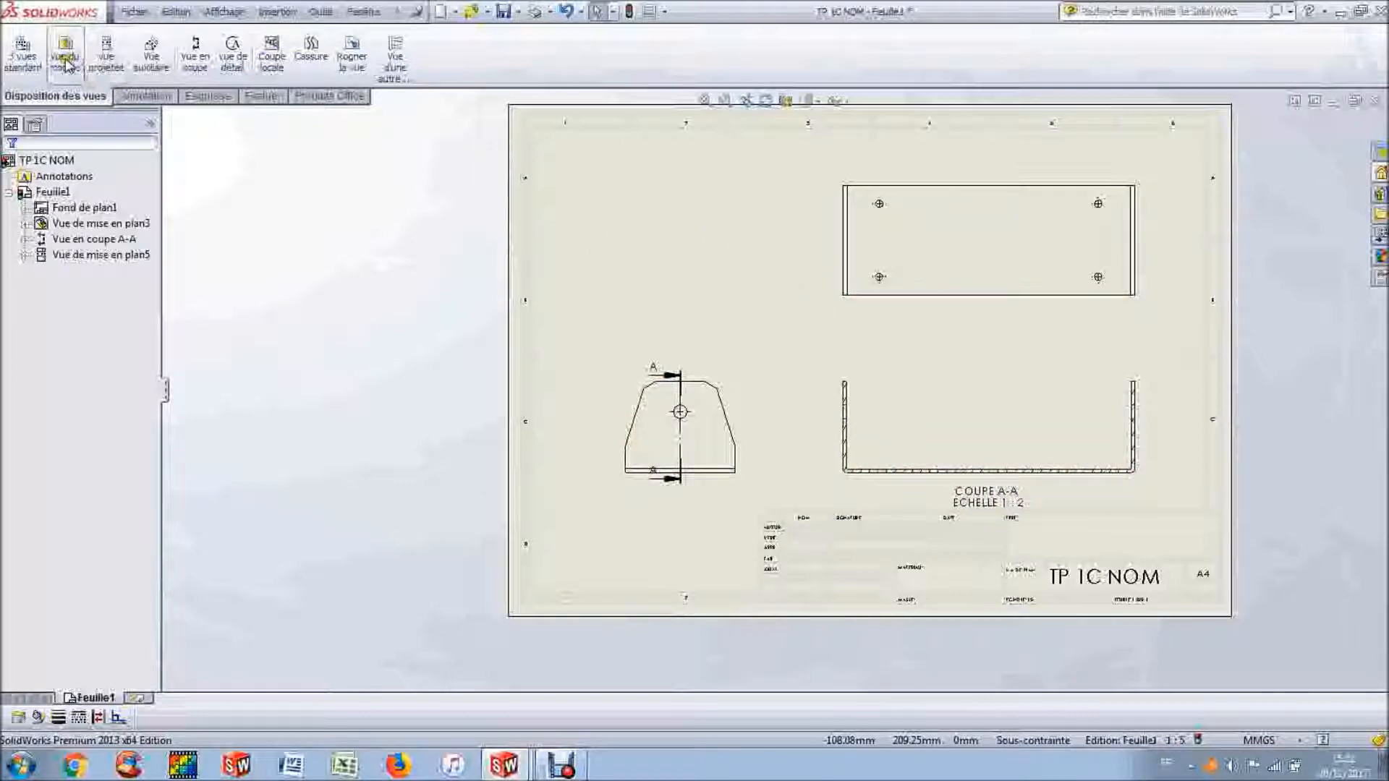
# Step: Project an isometric view from the left view and place it diagonally up and to the left, overlapping the sheet edge
pyautogui.click(96, 62)
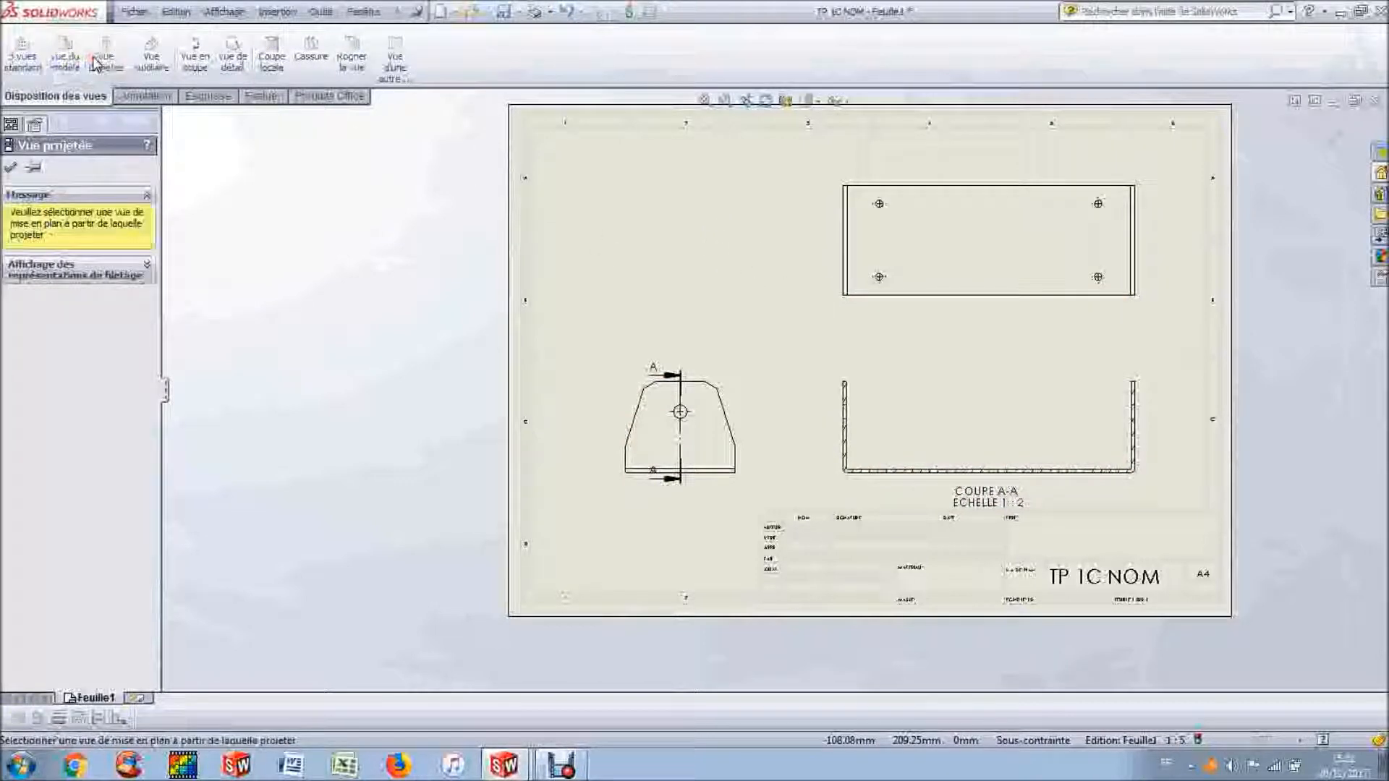
pyautogui.click(732, 403)
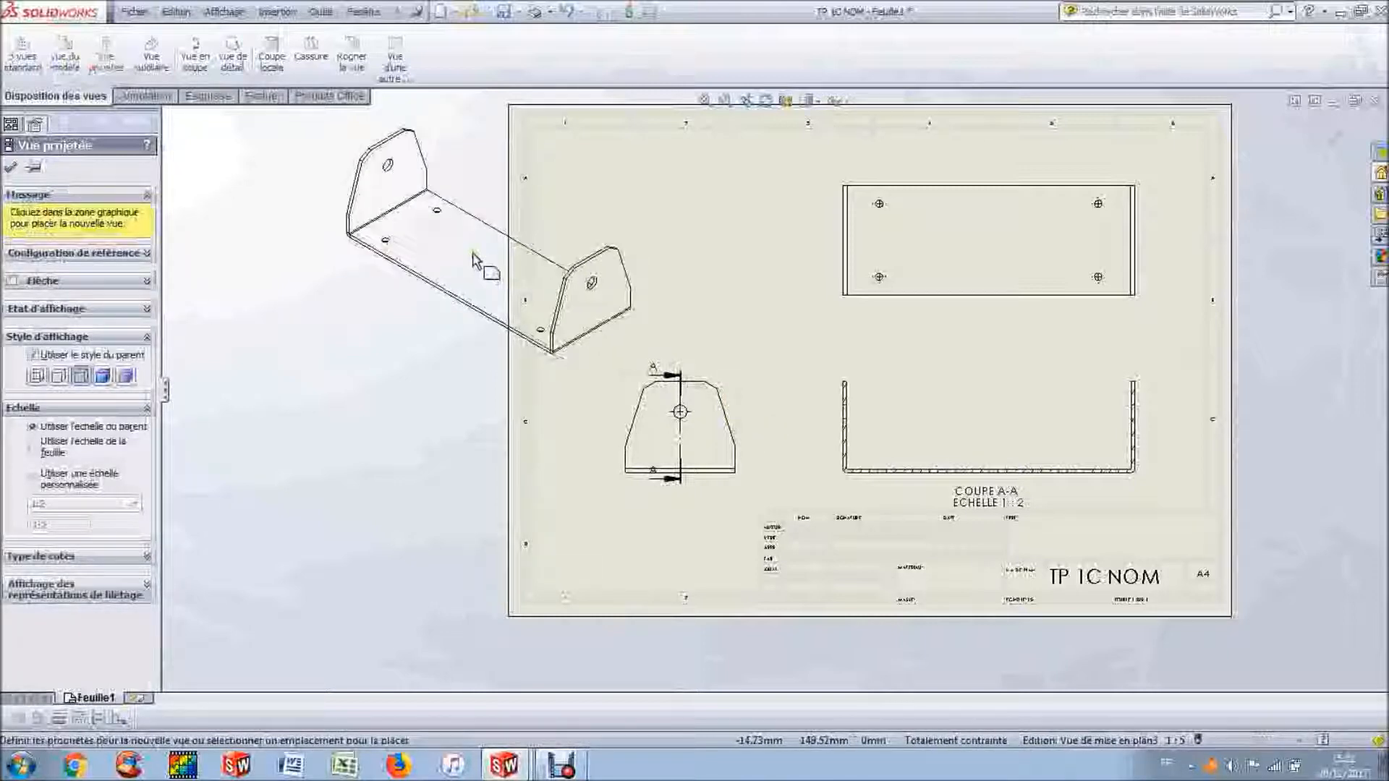
pyautogui.click(473, 260)
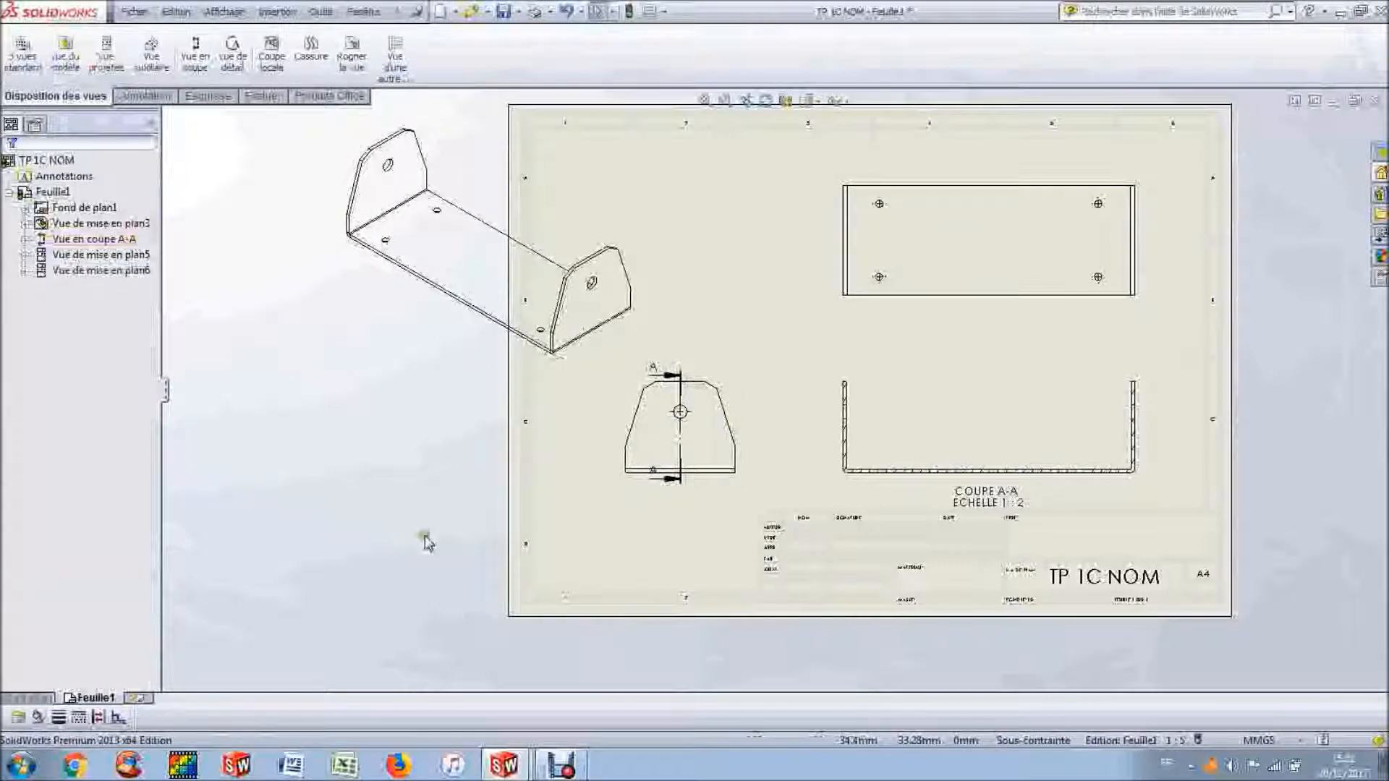
# Step: Set the isometric view to a custom 1:5 scale with shaded-with-edges display and move it onto the sheet above the left view
pyautogui.click(494, 191)
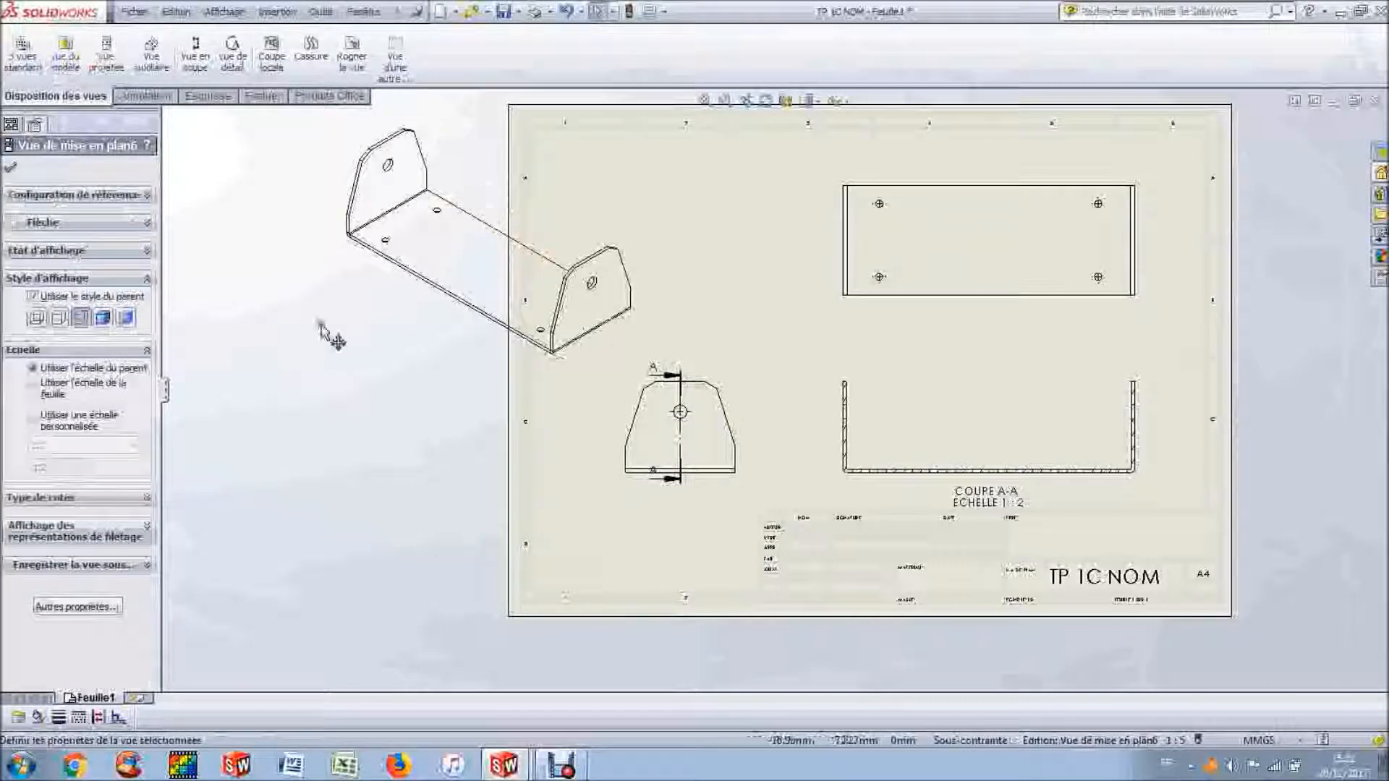
pyautogui.click(75, 421)
pyautogui.click(72, 446)
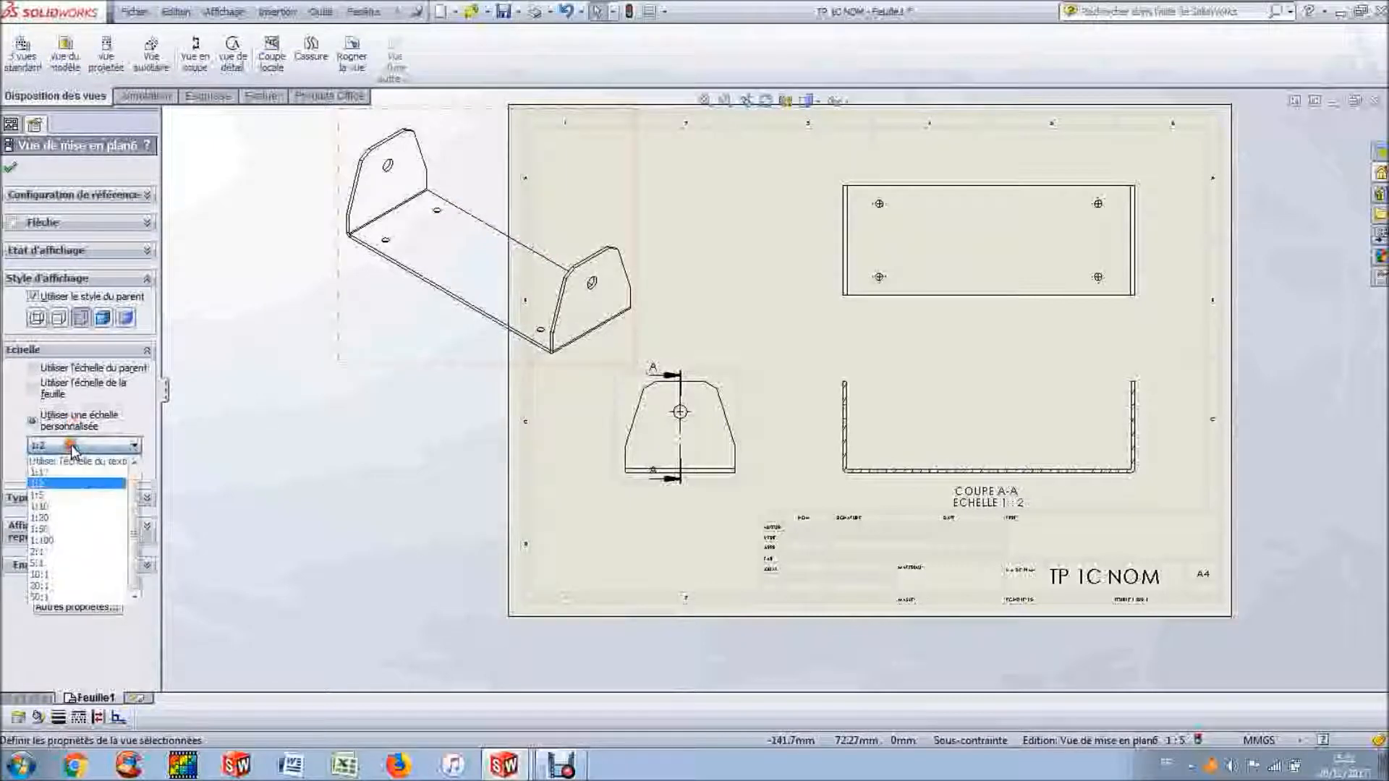
pyautogui.click(71, 495)
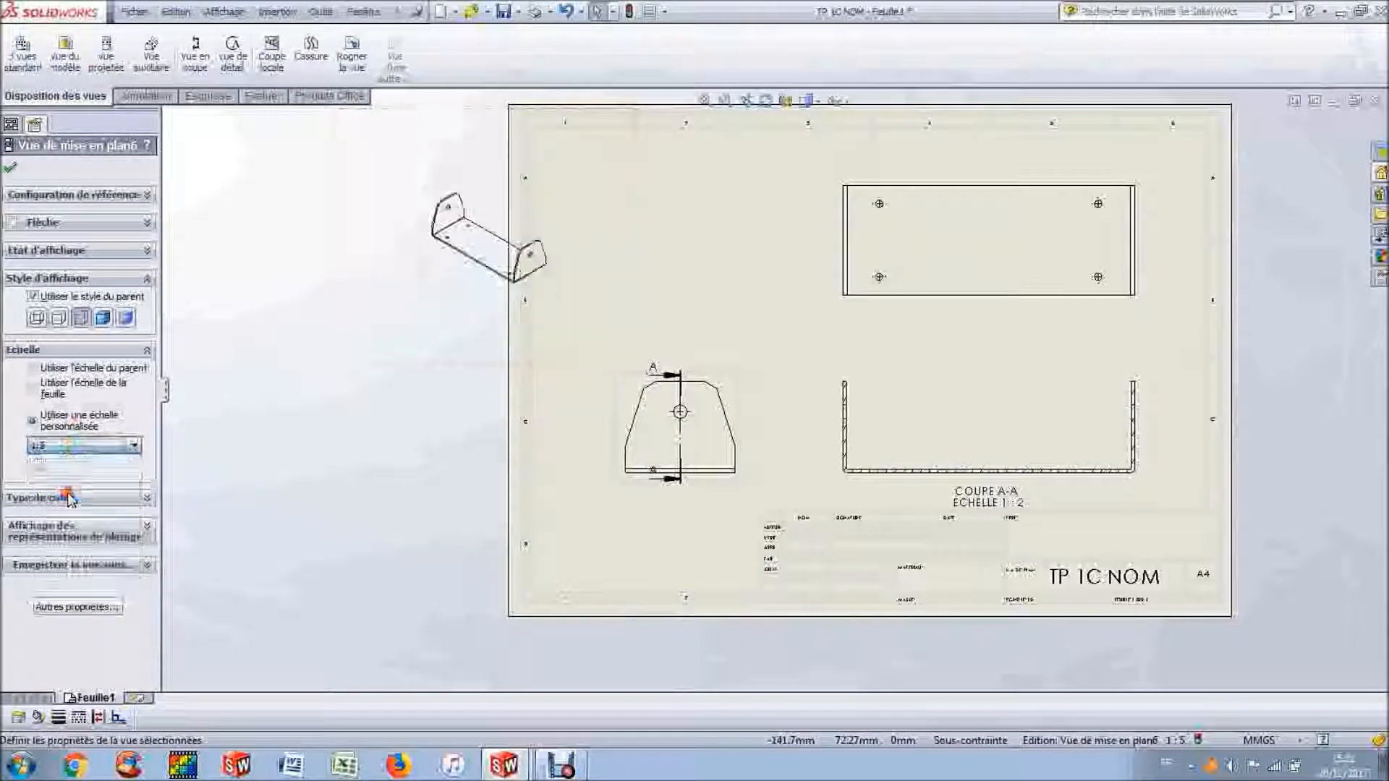
pyautogui.click(102, 319)
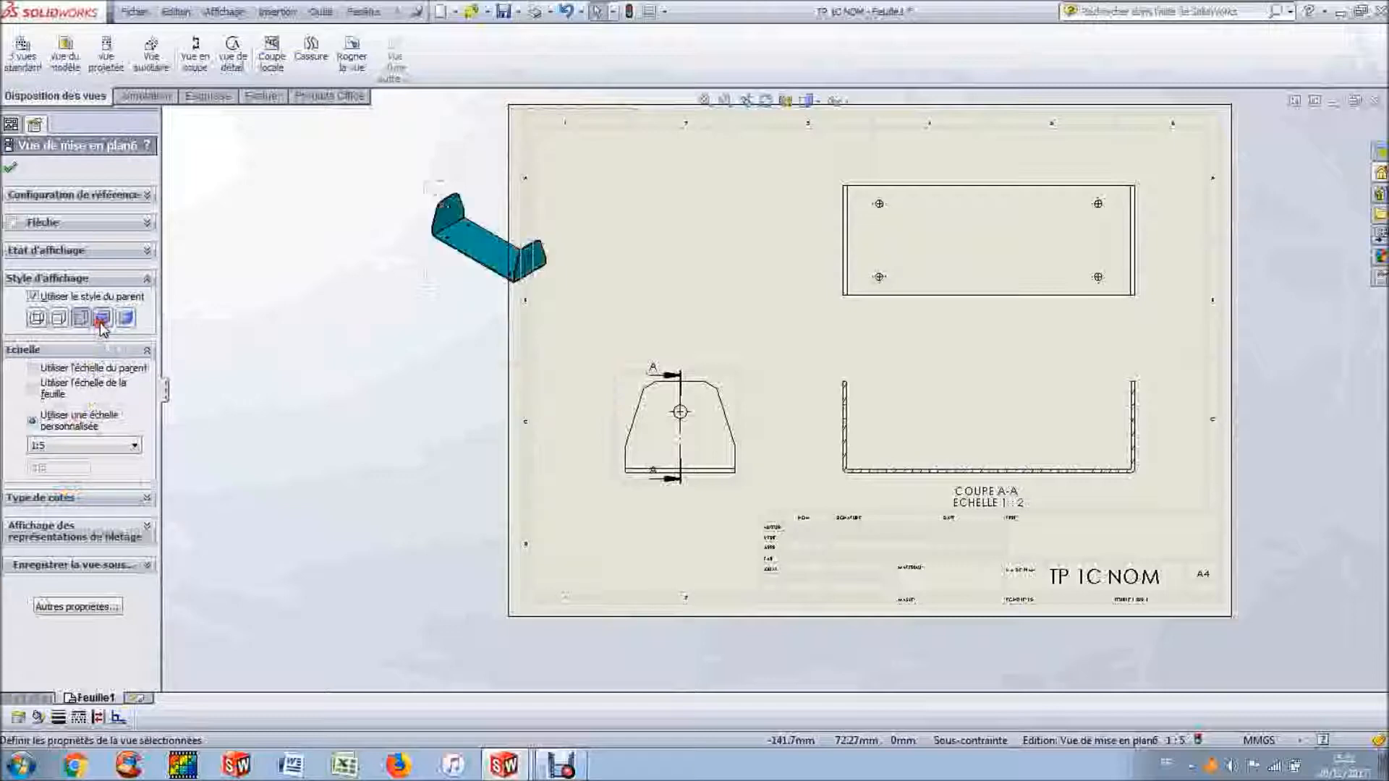
pyautogui.moveTo(483, 301); pyautogui.dragTo(661, 279)
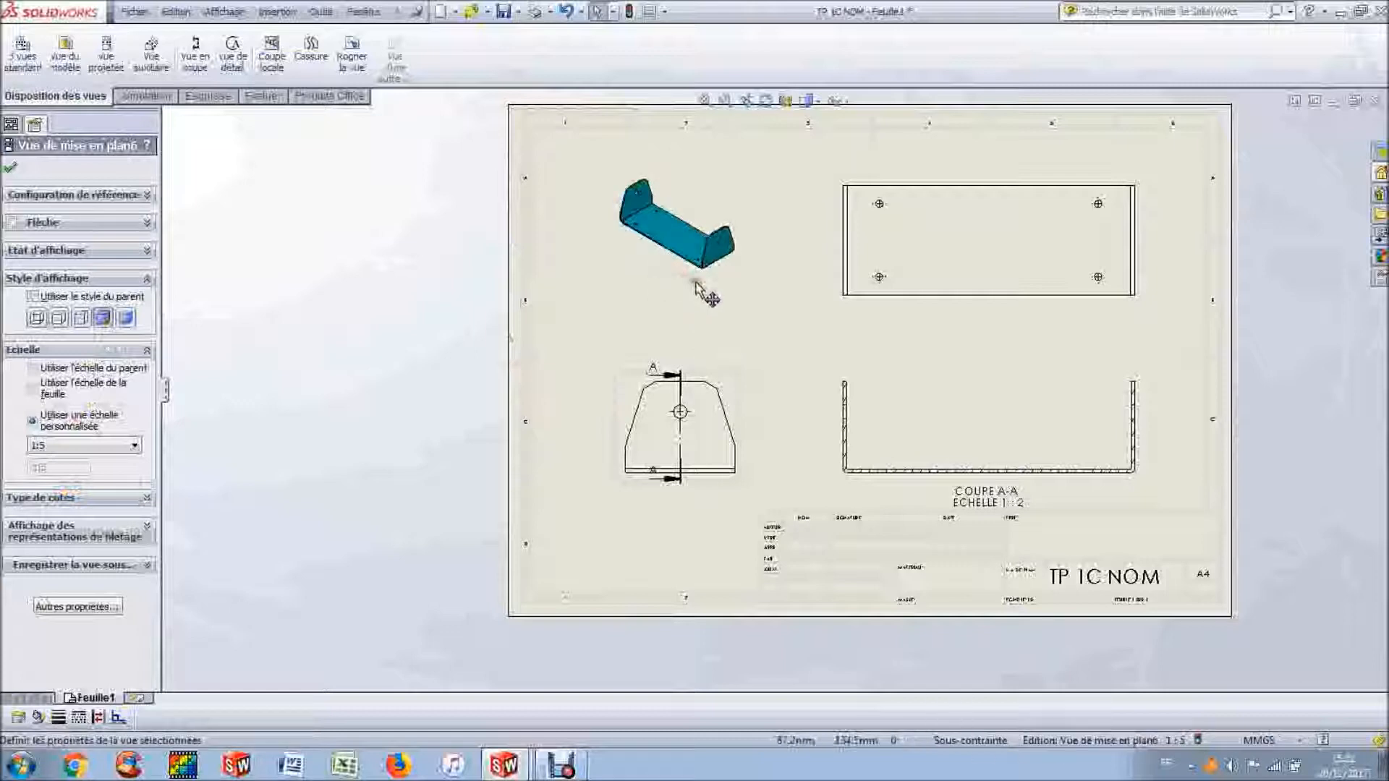
pyautogui.click(750, 316)
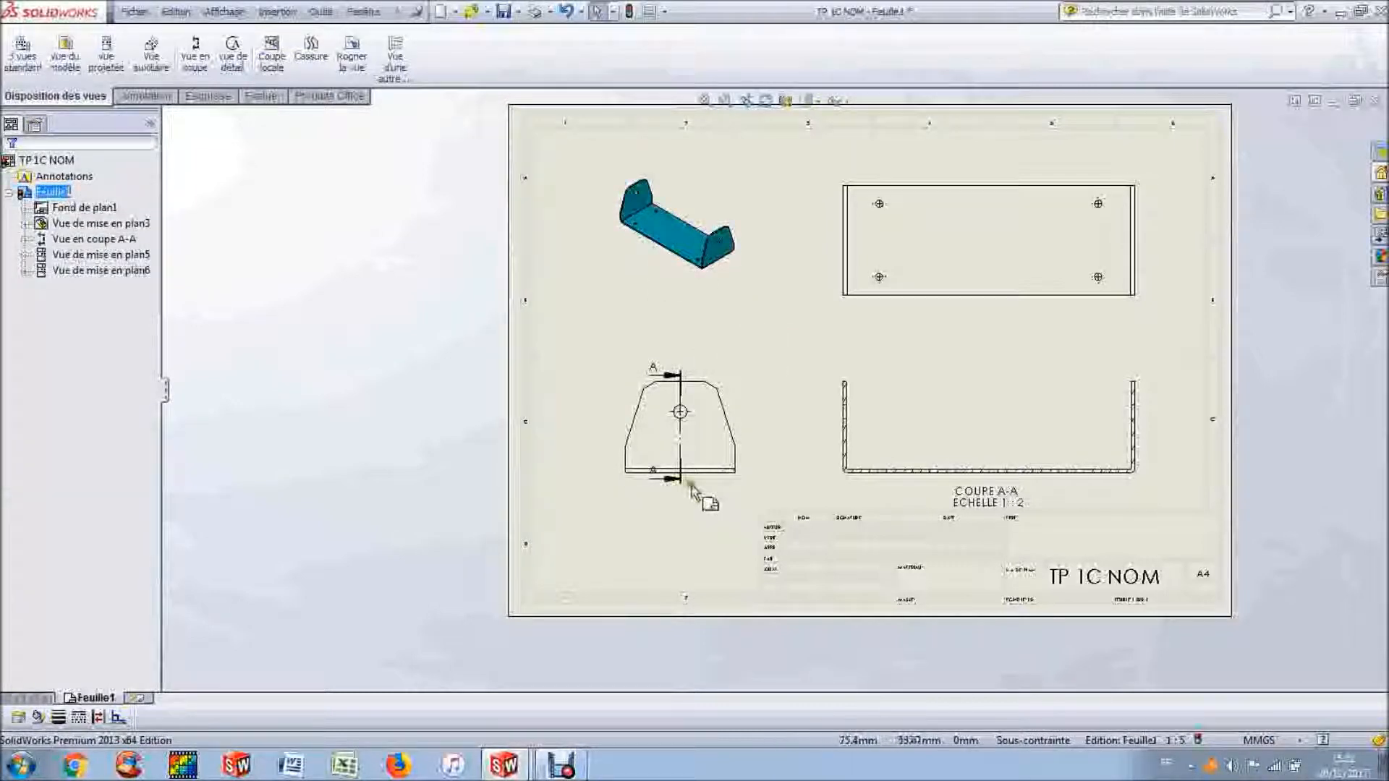
# Step: Extend the lower end of section line A-A well below the bottom edge of the left view
pyautogui.scroll(-4, 696, 482)
pyautogui.scroll(-3, 700, 478)
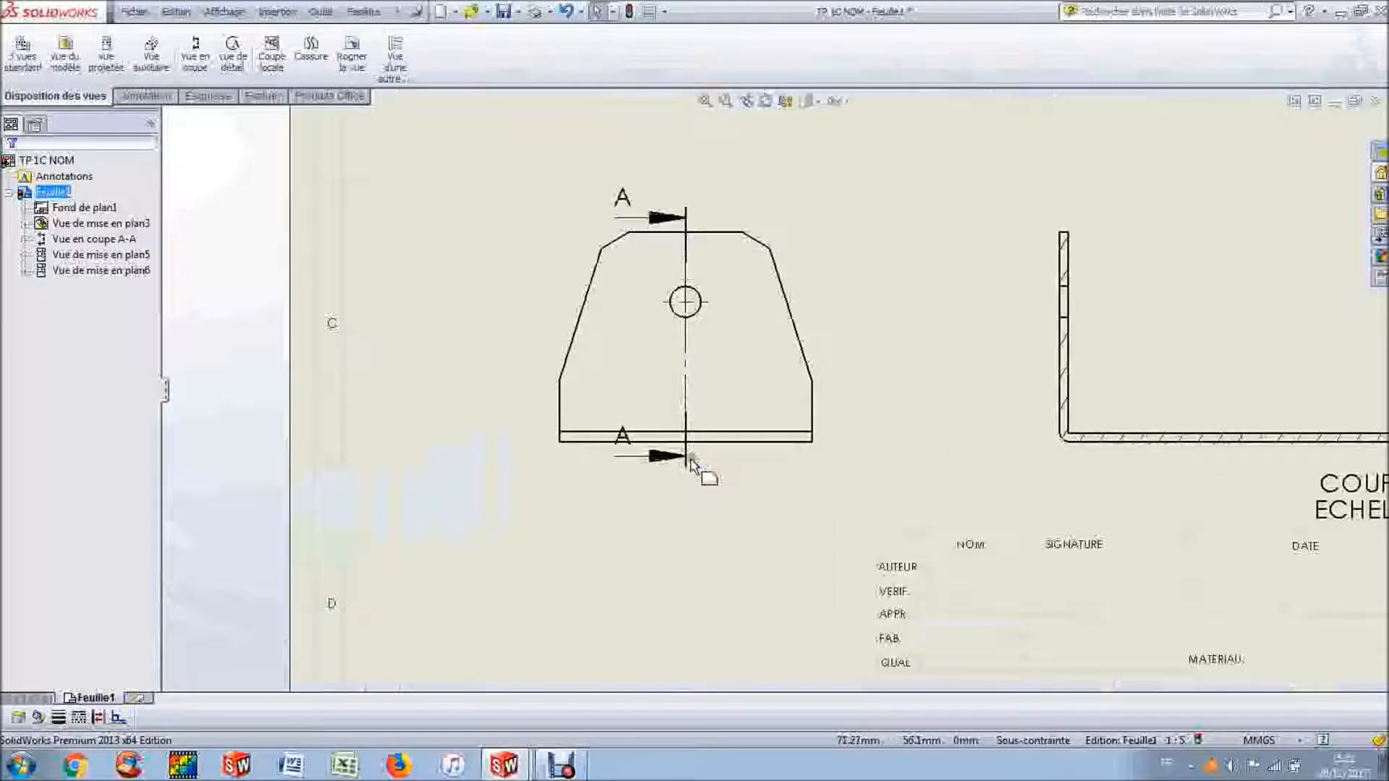
pyautogui.scroll(-2, 651, 463)
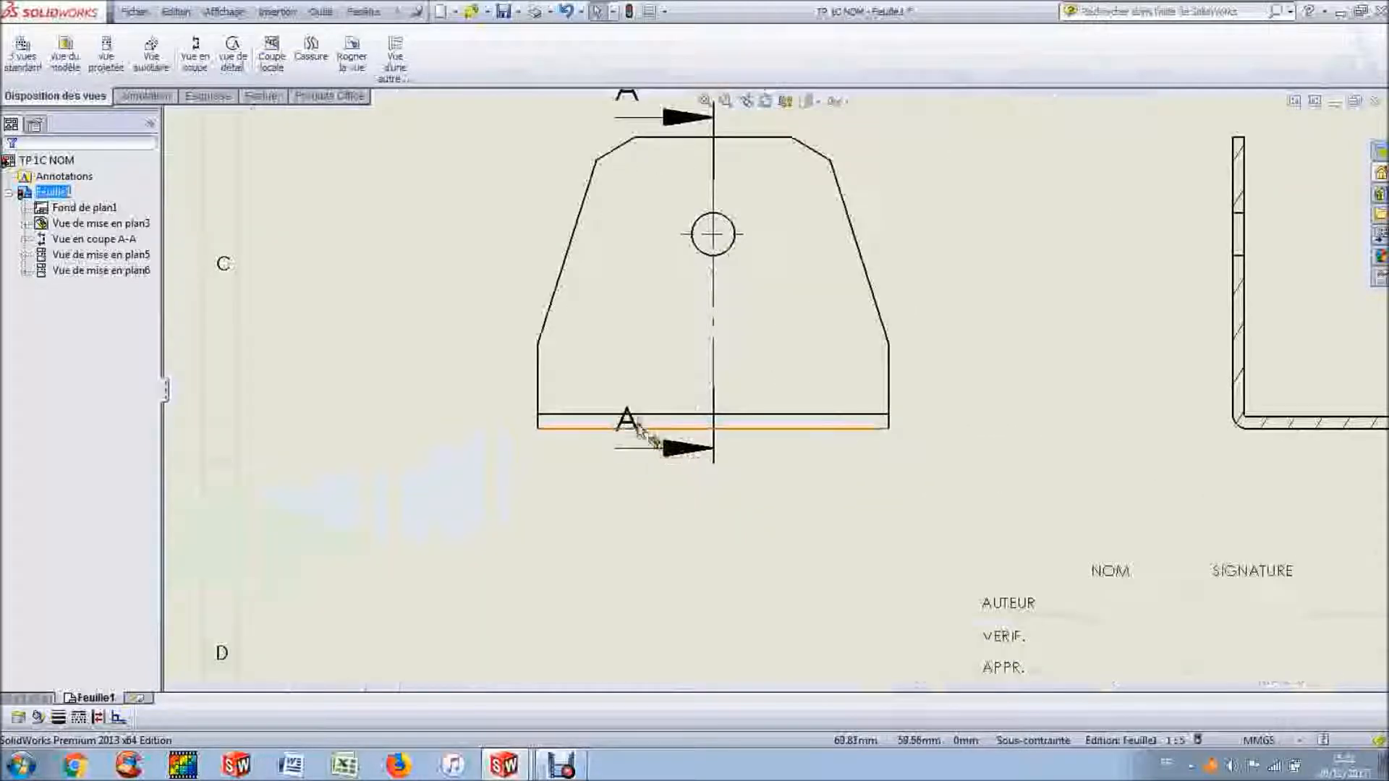
pyautogui.scroll(1, 672, 456)
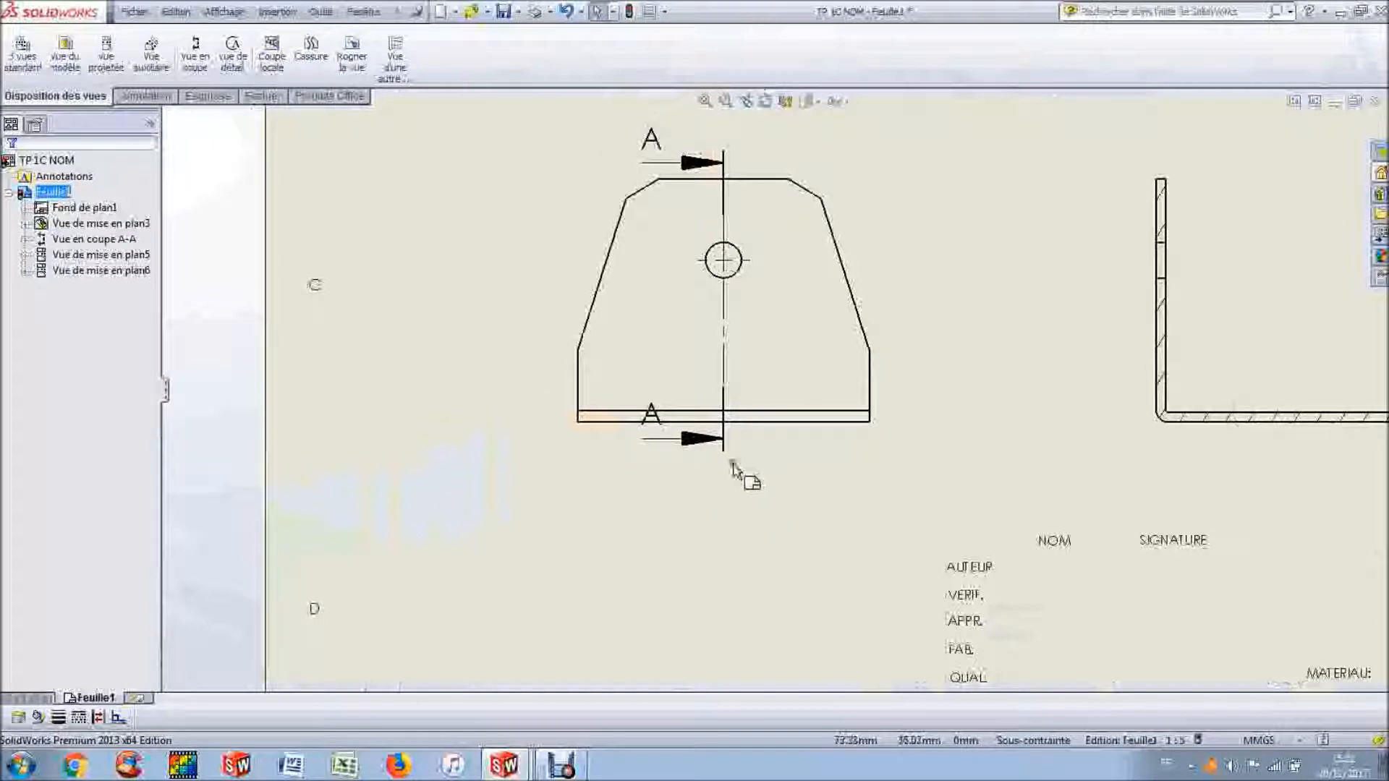
pyautogui.click(724, 436)
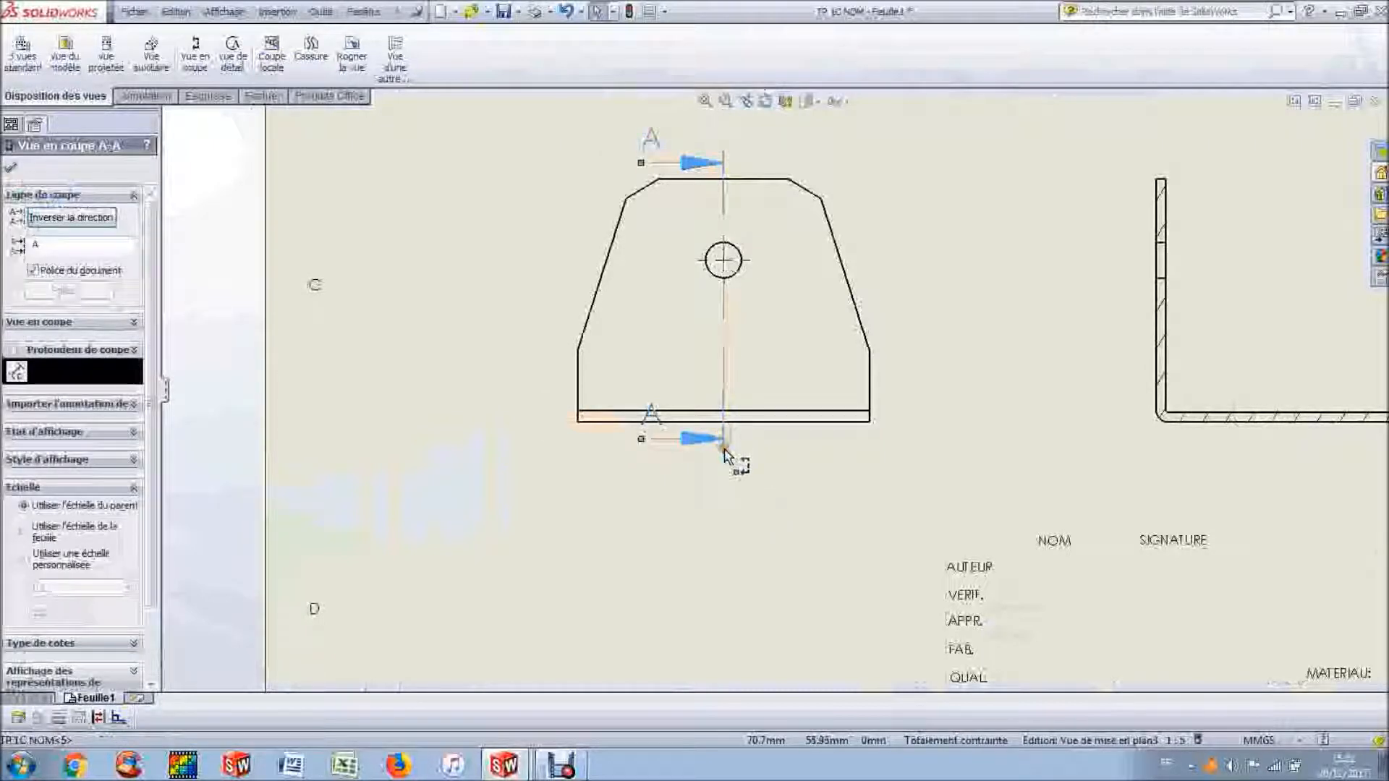
pyautogui.moveTo(725, 454); pyautogui.dragTo(725, 522)
pyautogui.scroll(1, 745, 233)
pyautogui.scroll(-3, 742, 230)
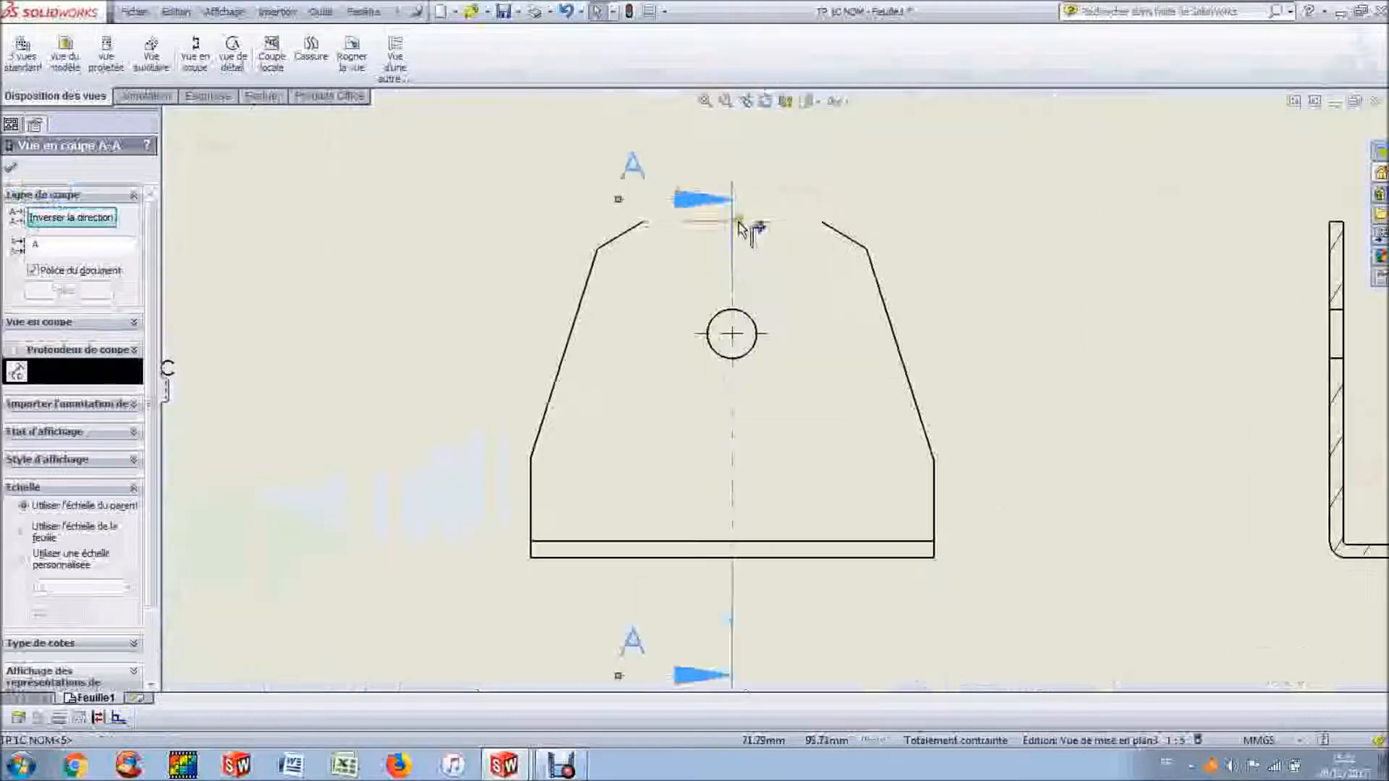
# Step: Extend the upper end of section line A-A above the left view and move both "A" labels beside their arrows' tails
pyautogui.scroll(2, 741, 235)
pyautogui.moveTo(747, 254); pyautogui.dragTo(636, 175)
pyautogui.moveTo(676, 571); pyautogui.dragTo(637, 578)
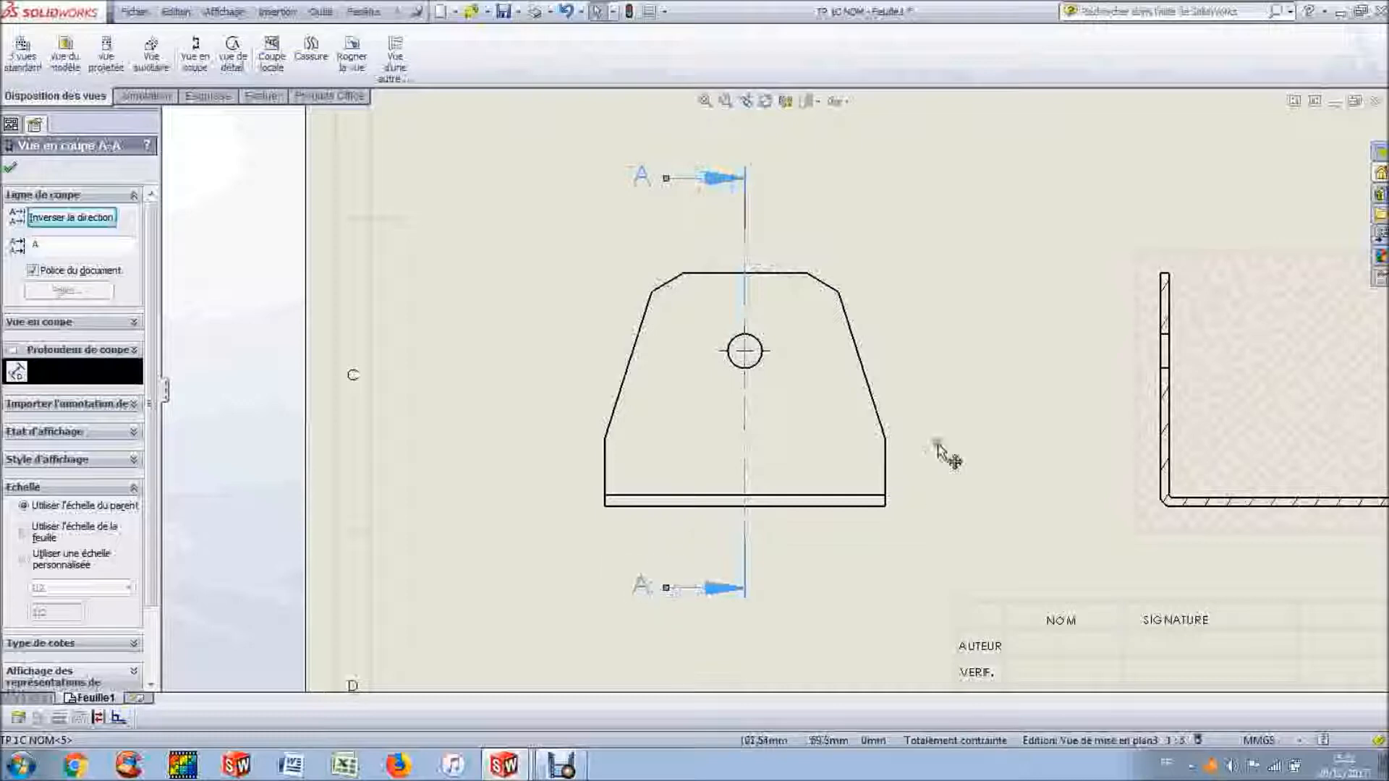
pyautogui.click(1008, 427)
pyautogui.press('z')
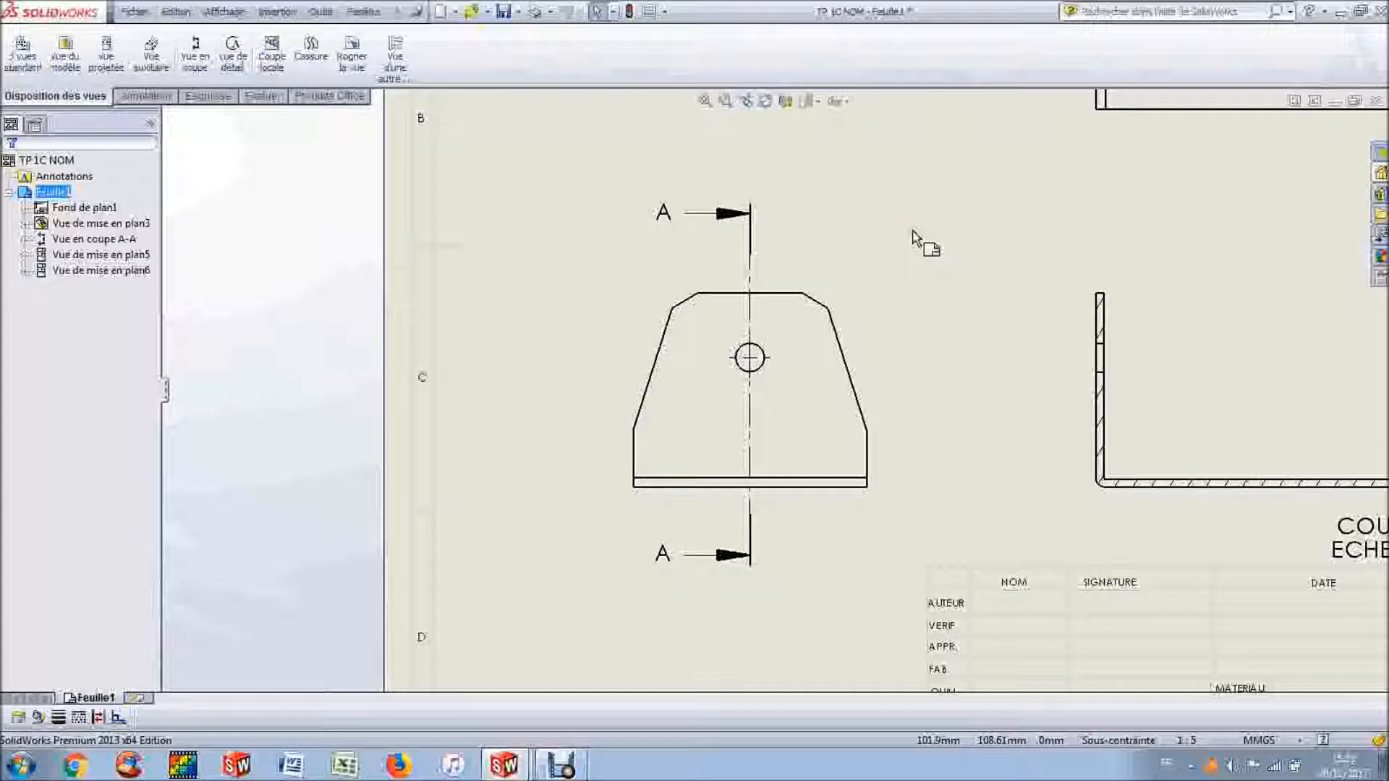
# Step: Add a centerline between the two edges of the hole in the left flange of section view A-A
pyautogui.scroll(3, 1194, 238)
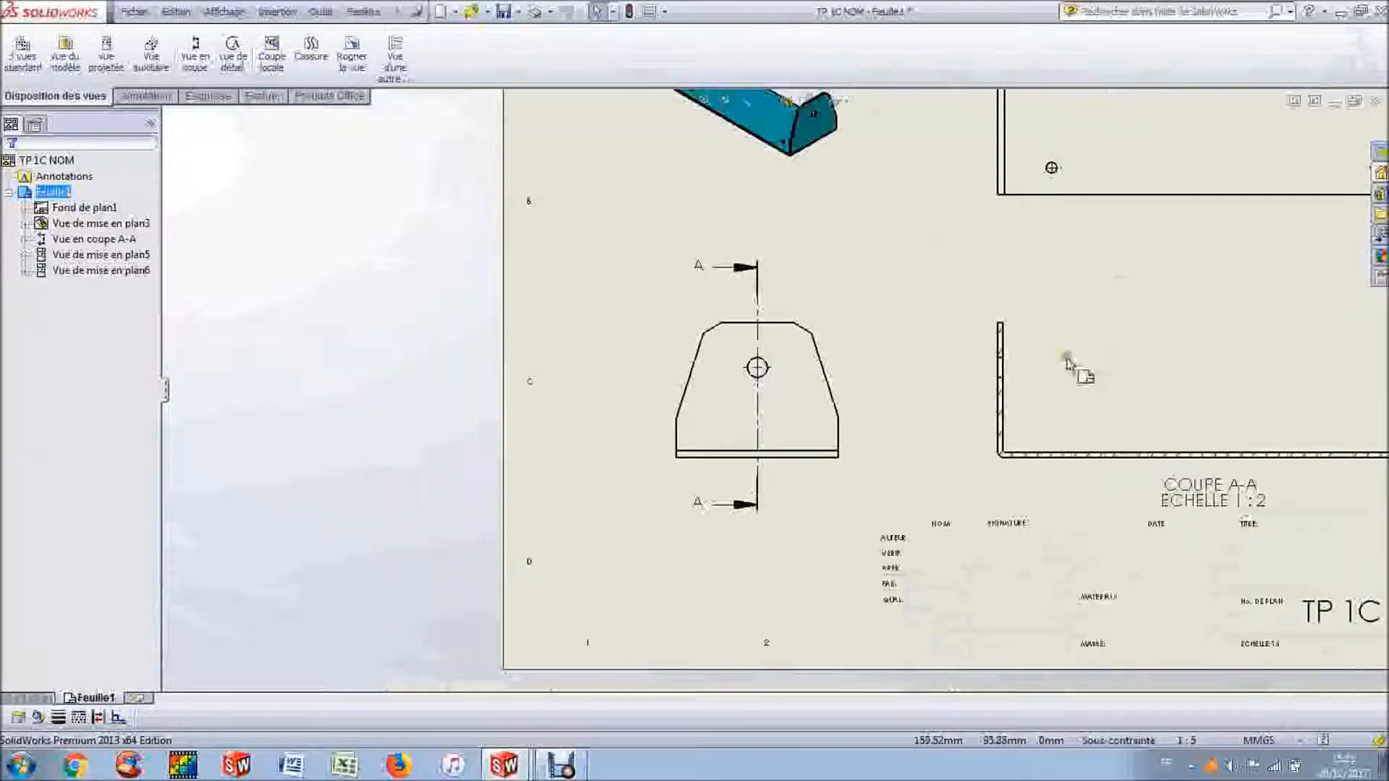
pyautogui.scroll(-6, 1002, 376)
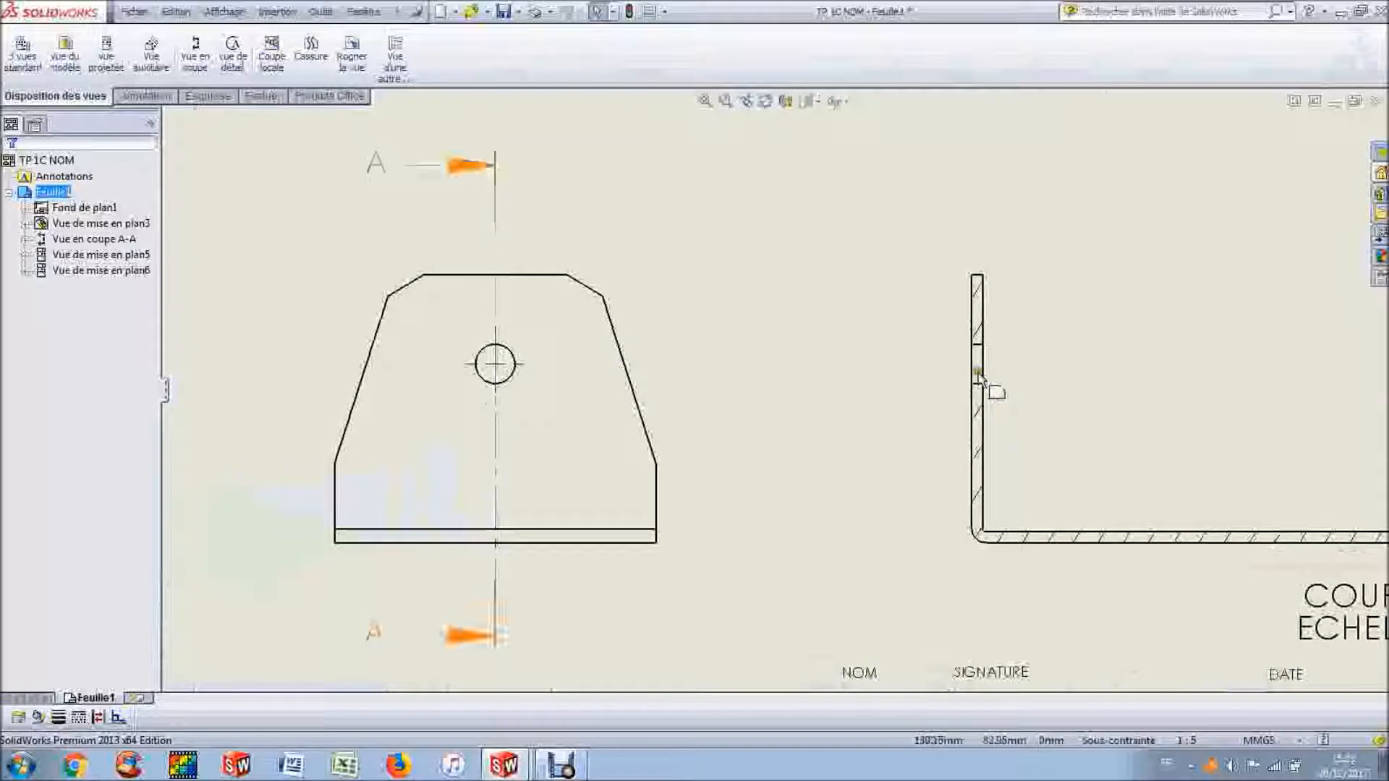
pyautogui.scroll(-1, 934, 373)
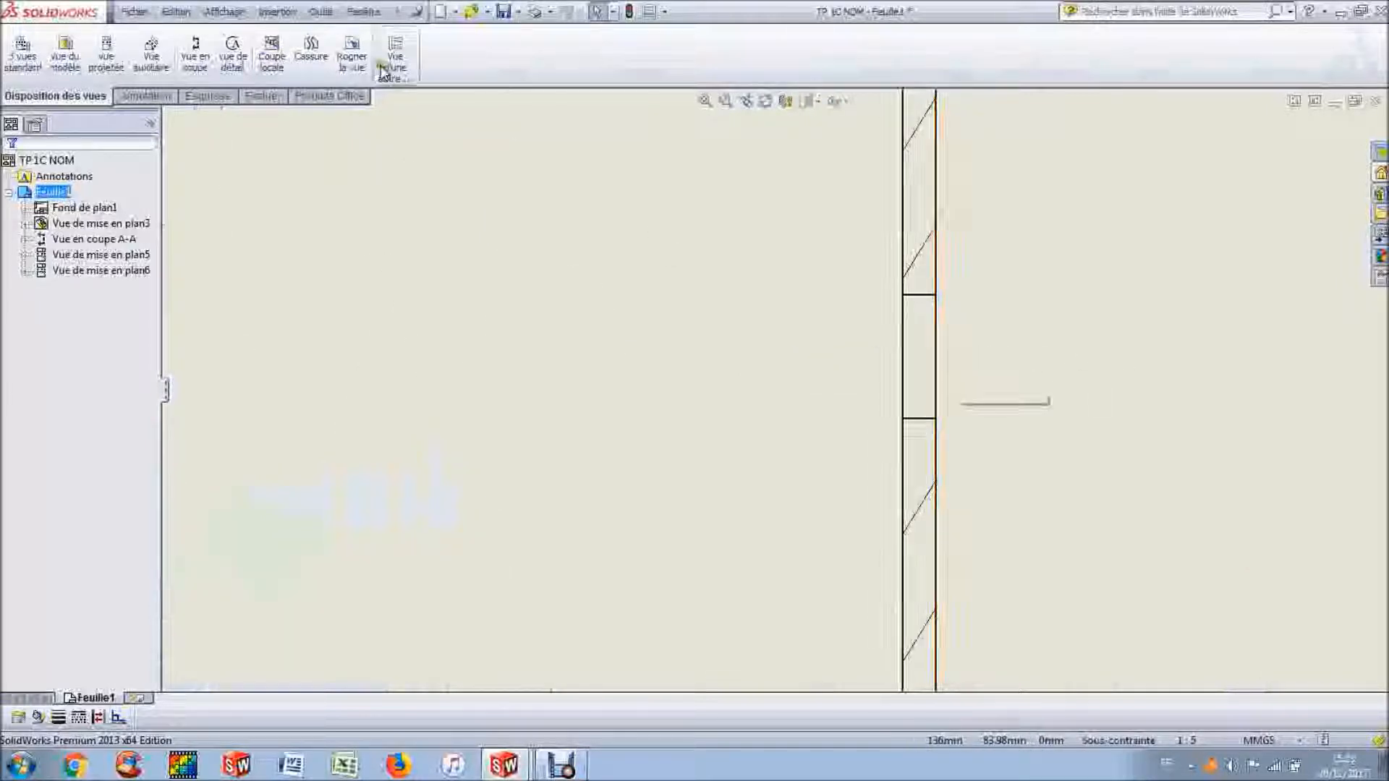
pyautogui.click(157, 98)
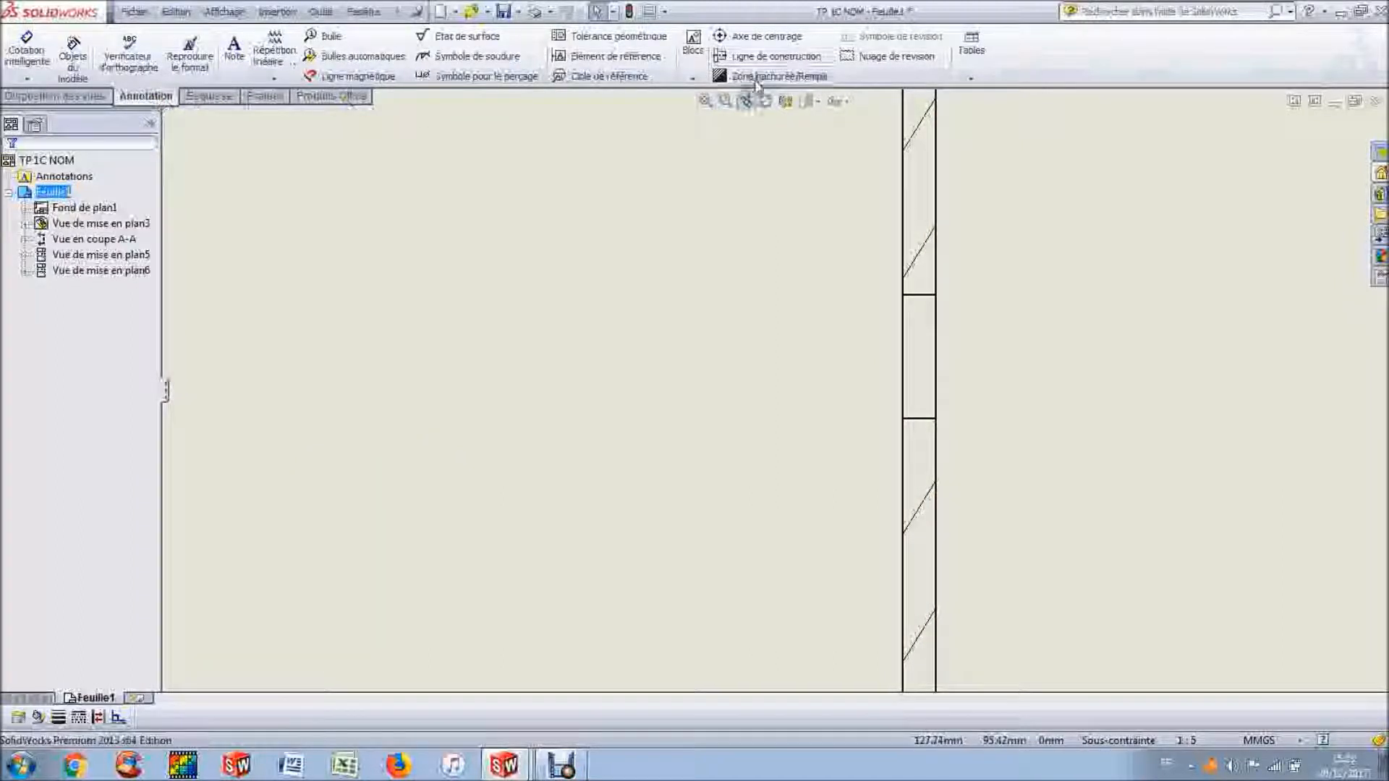
pyautogui.click(782, 66)
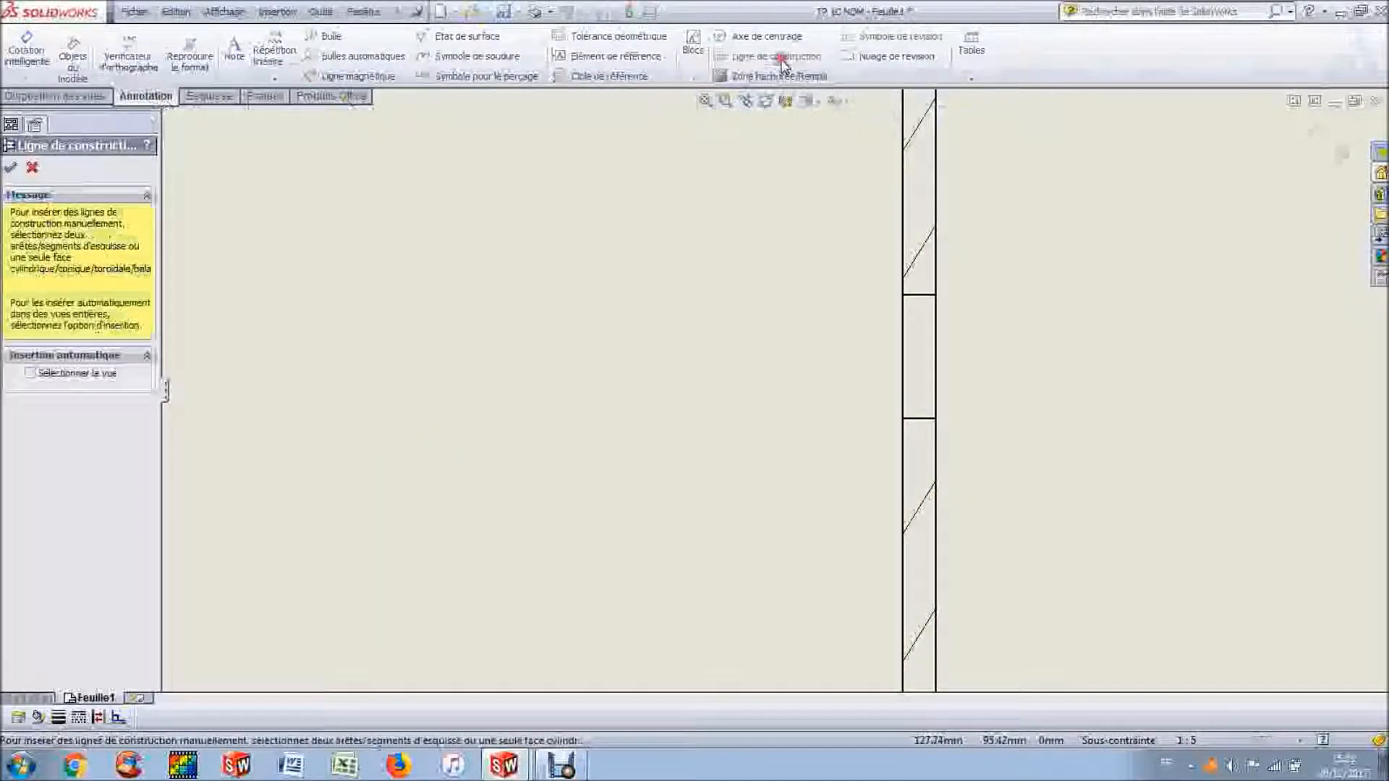
pyautogui.click(924, 295)
pyautogui.click(920, 421)
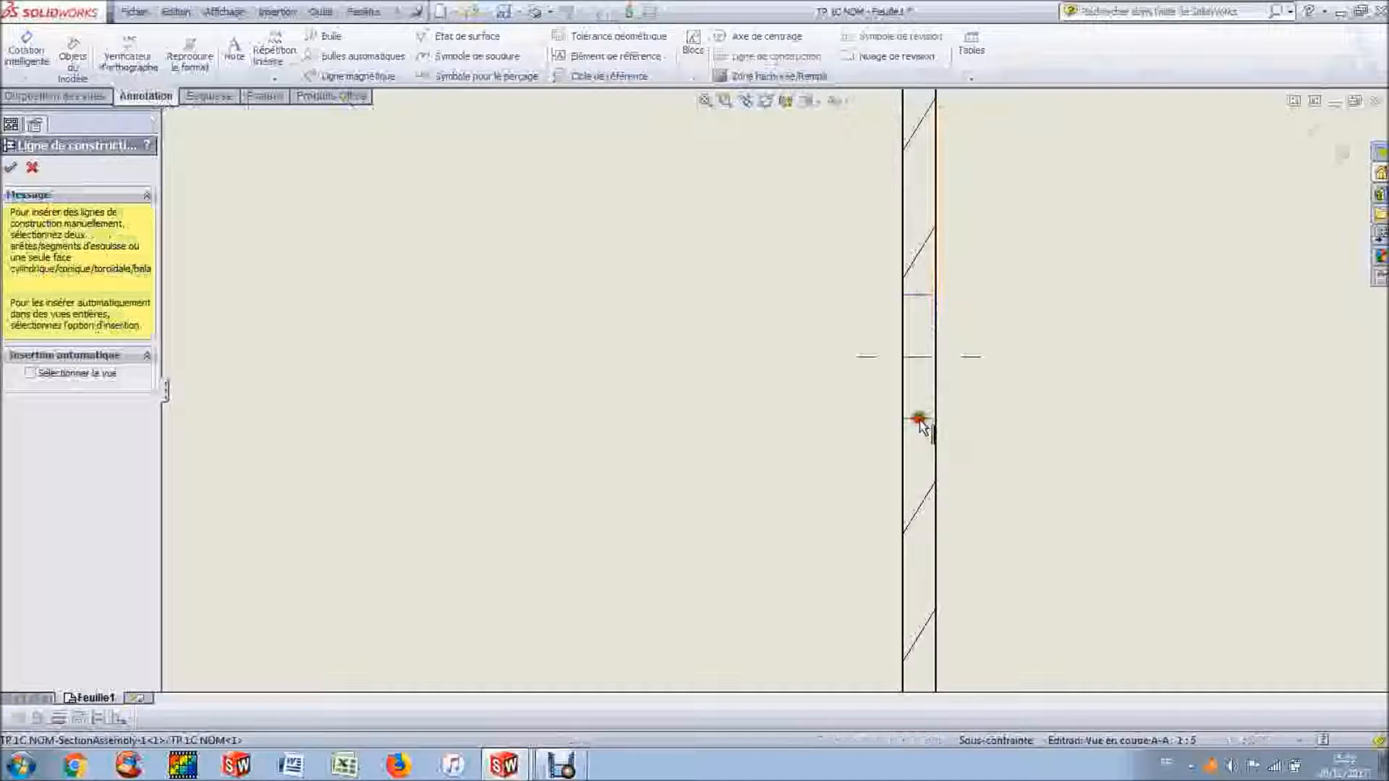
# Step: Add a centerline between the two edges of the hole in the right flange of section view A-A
pyautogui.scroll(3, 1069, 396)
pyautogui.scroll(5, 1125, 389)
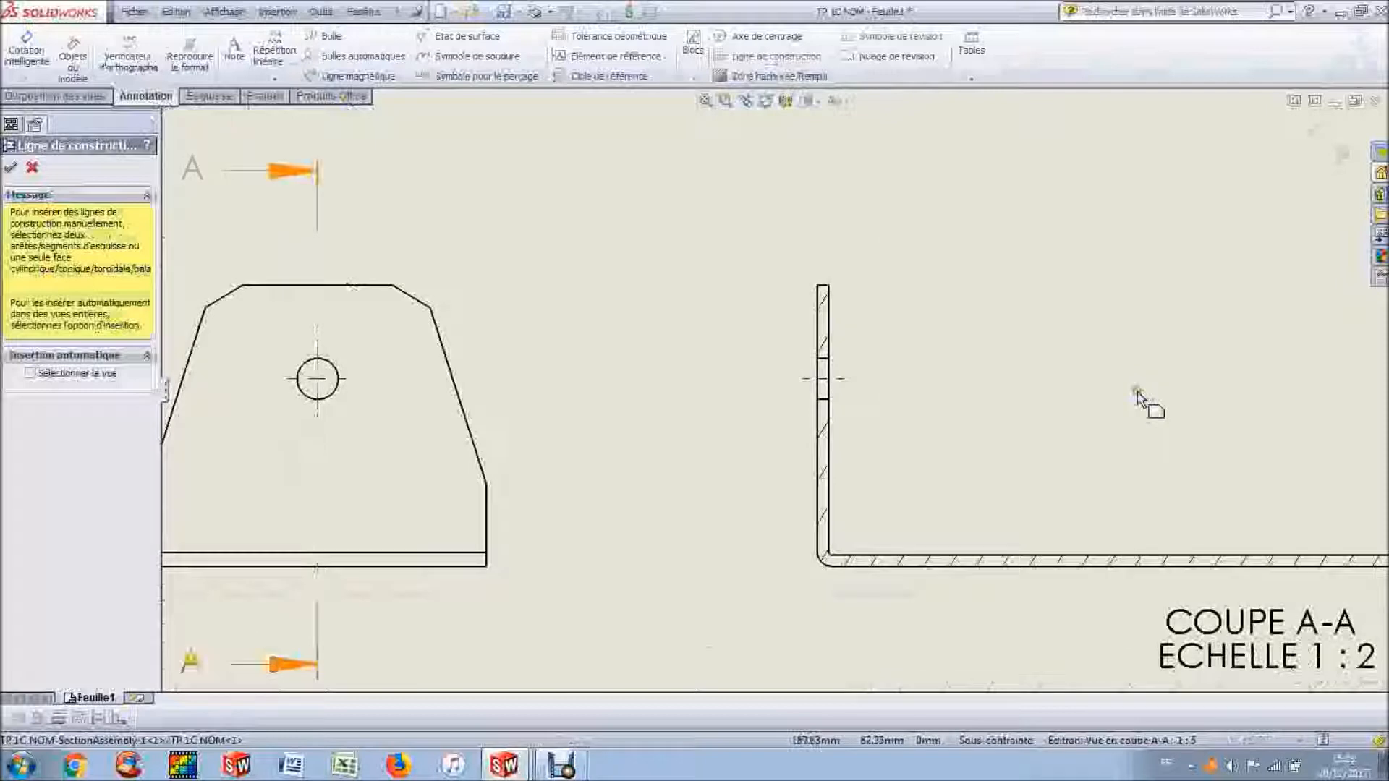
pyautogui.scroll(-5, 1157, 392)
pyautogui.scroll(-5, 1190, 389)
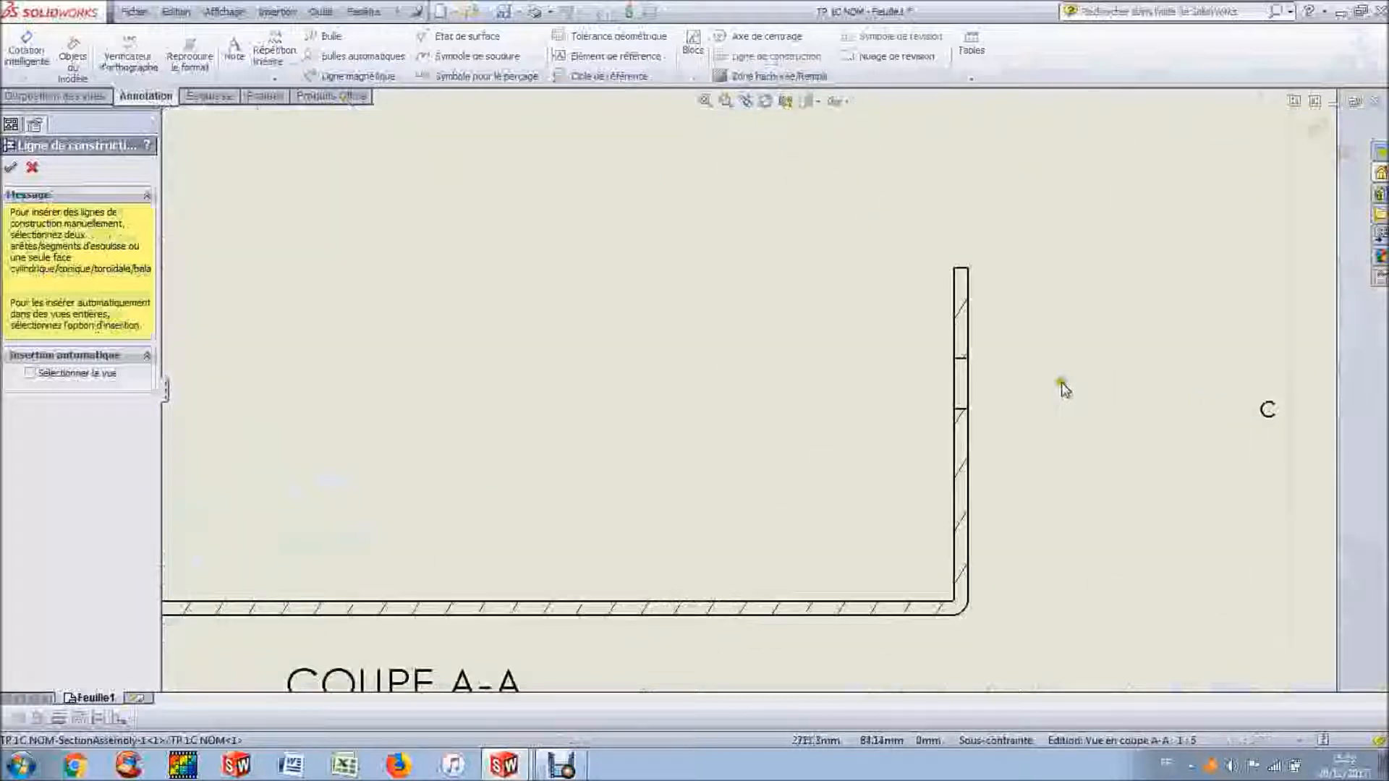
pyautogui.click(745, 330)
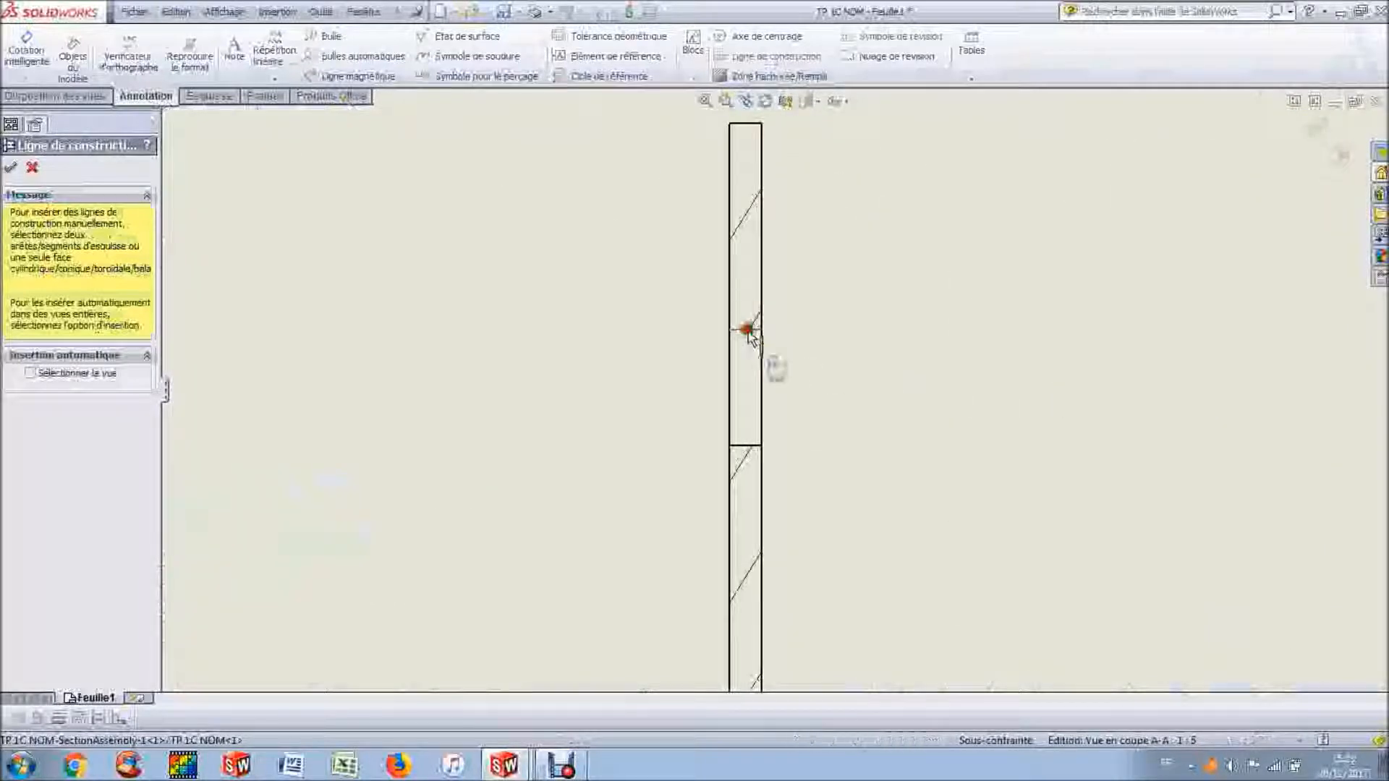
pyautogui.click(746, 444)
pyautogui.click(1315, 128)
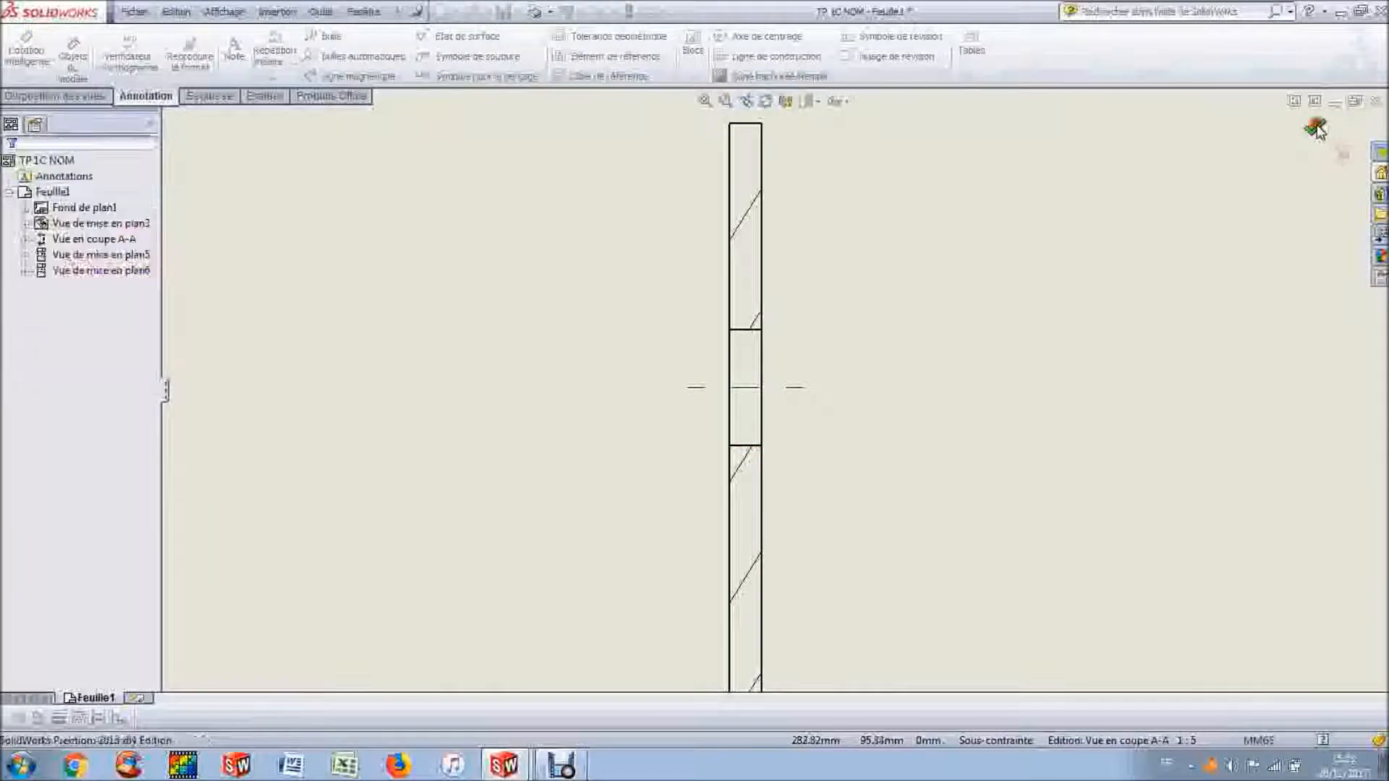
pyautogui.click(703, 102)
pyautogui.click(680, 262)
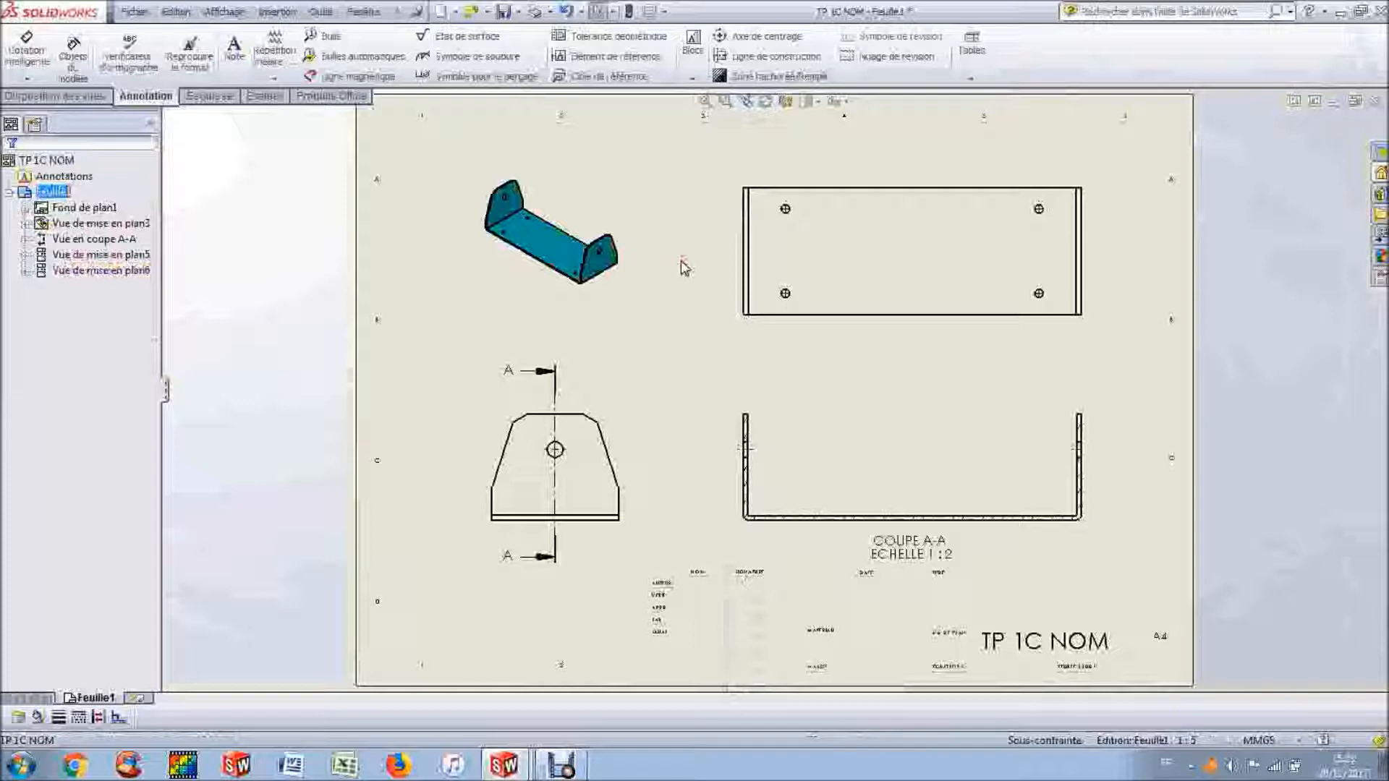
pyautogui.click(91, 98)
pyautogui.click(209, 97)
pyautogui.click(161, 98)
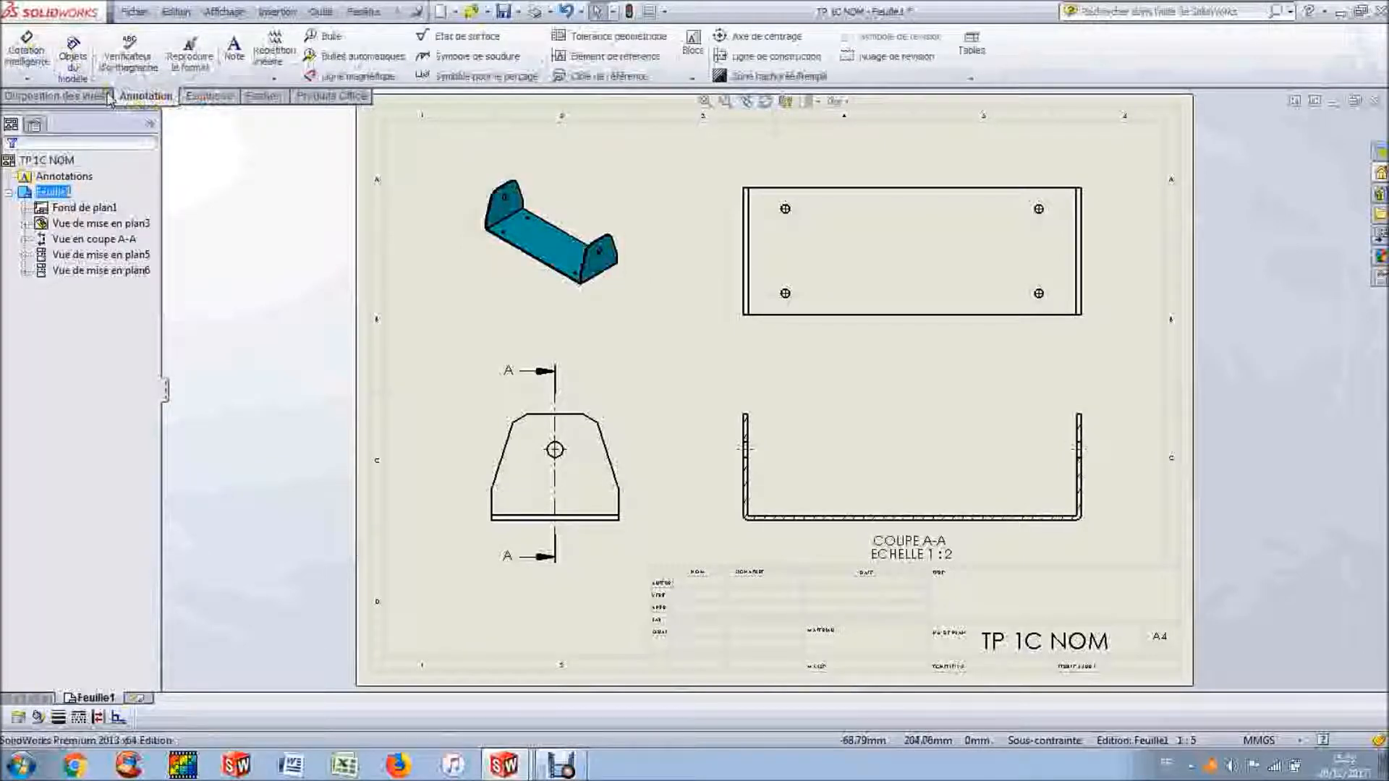
# Step: Dimension the horizontal spacing between the two upper holes in the view above section A-A, placing it above the plate
pyautogui.click(26, 51)
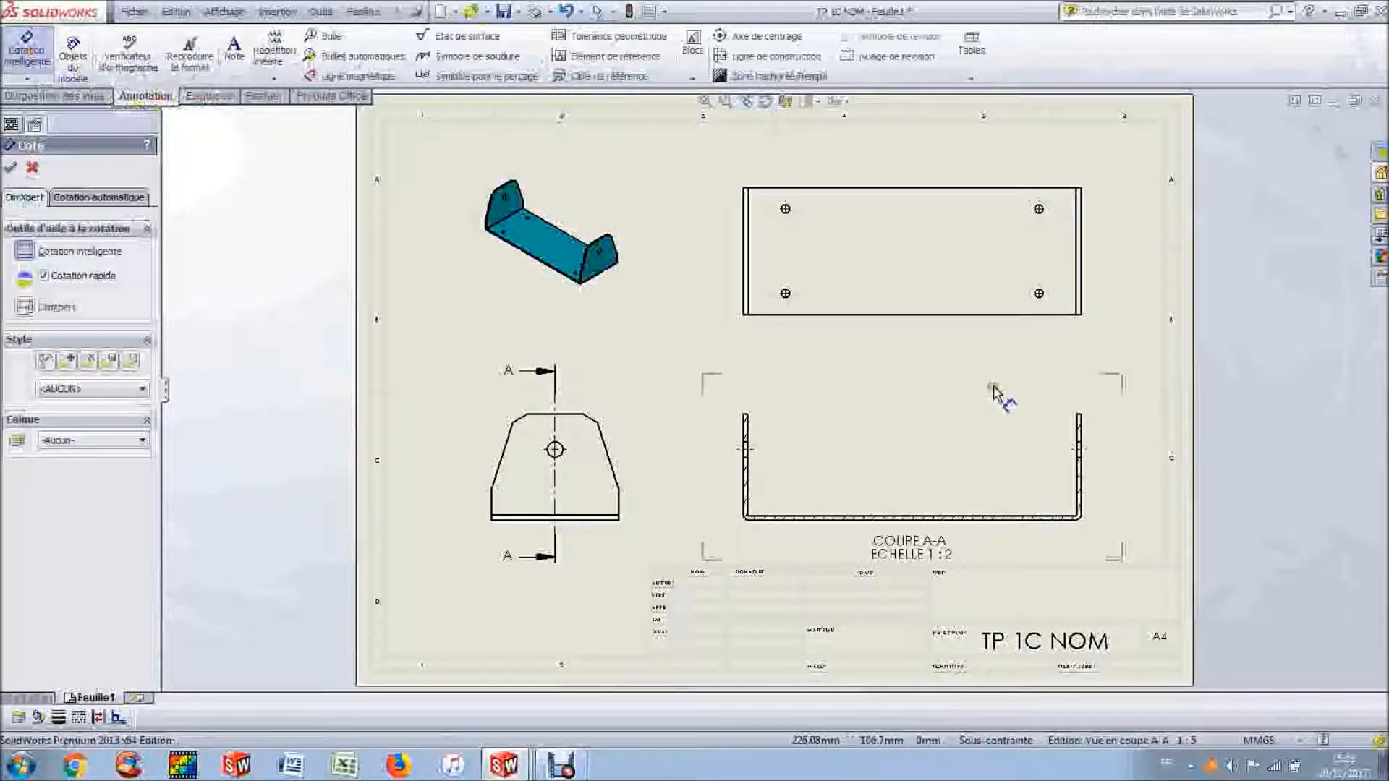
pyautogui.scroll(-4, 948, 219)
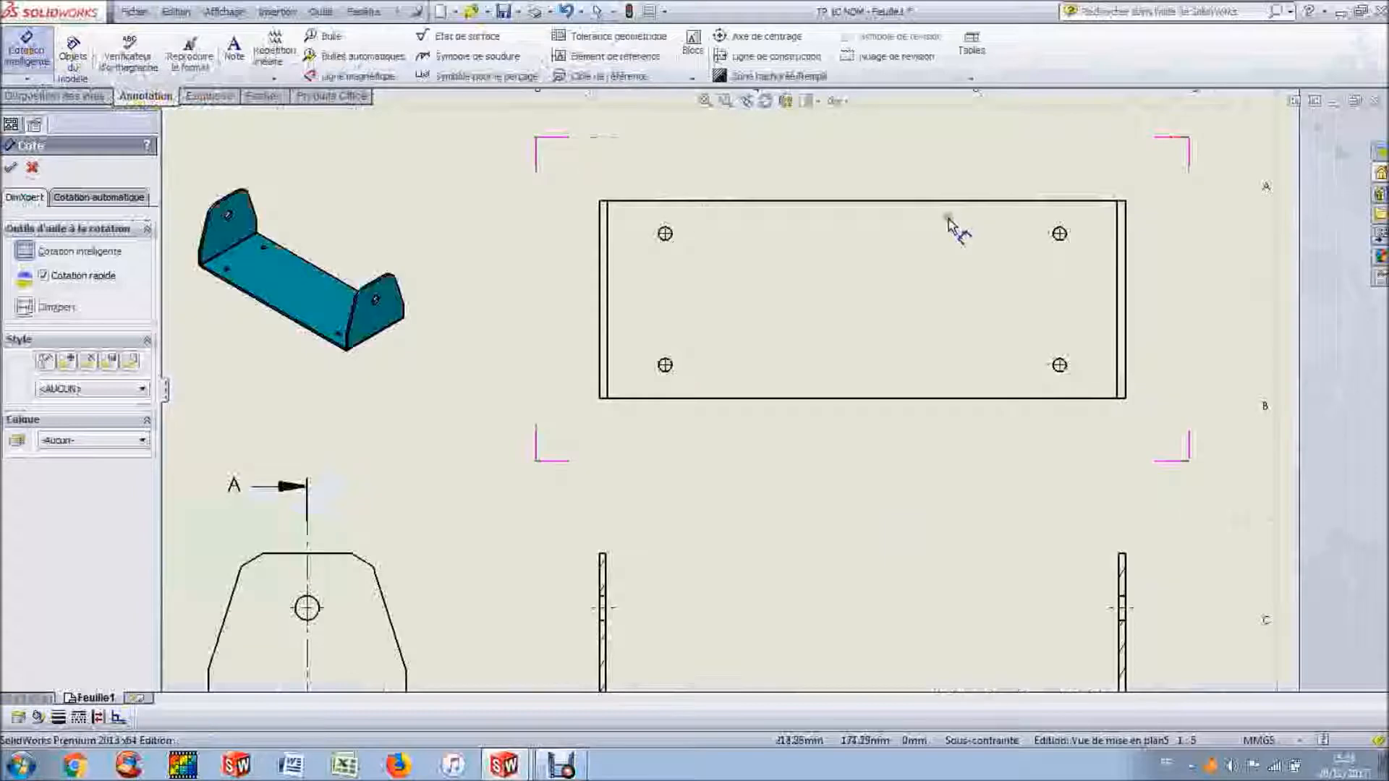
pyautogui.scroll(-5, 948, 220)
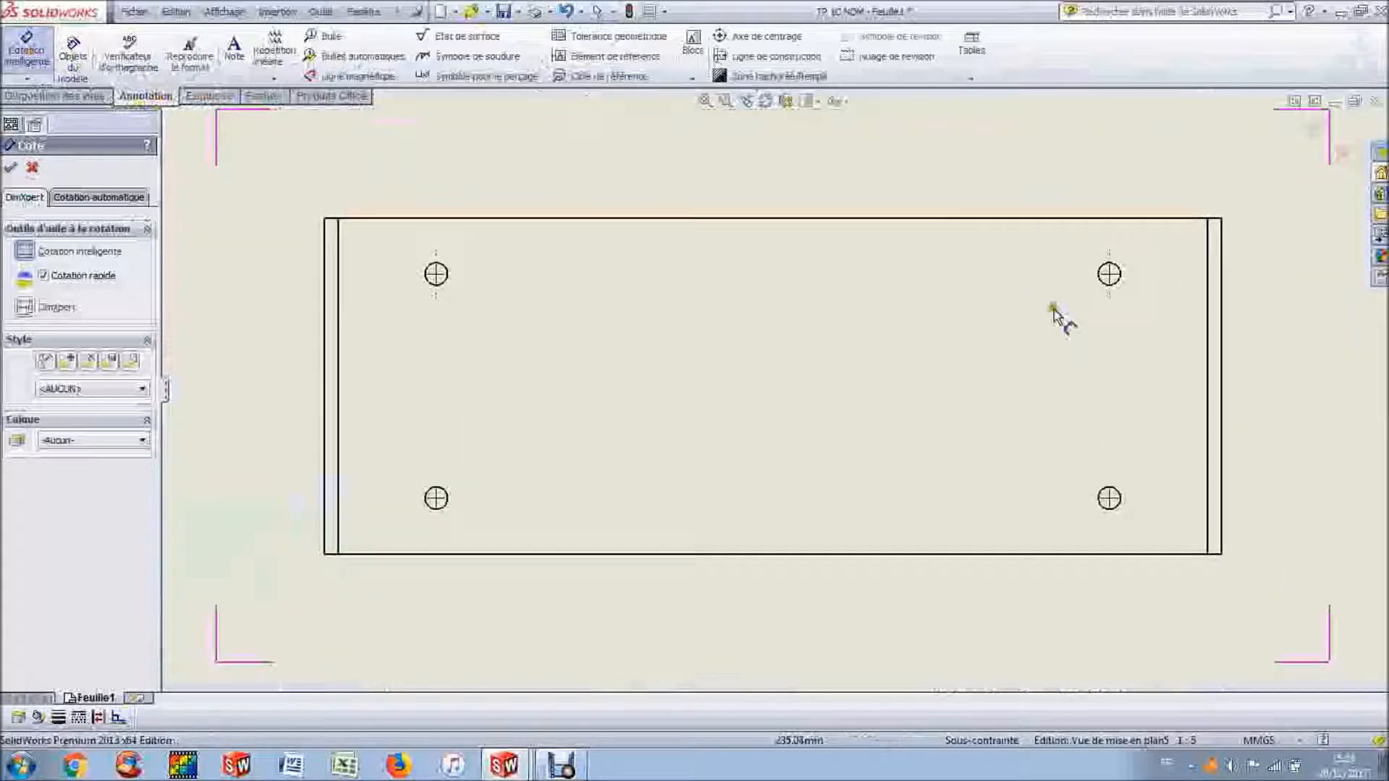
pyautogui.click(1115, 274)
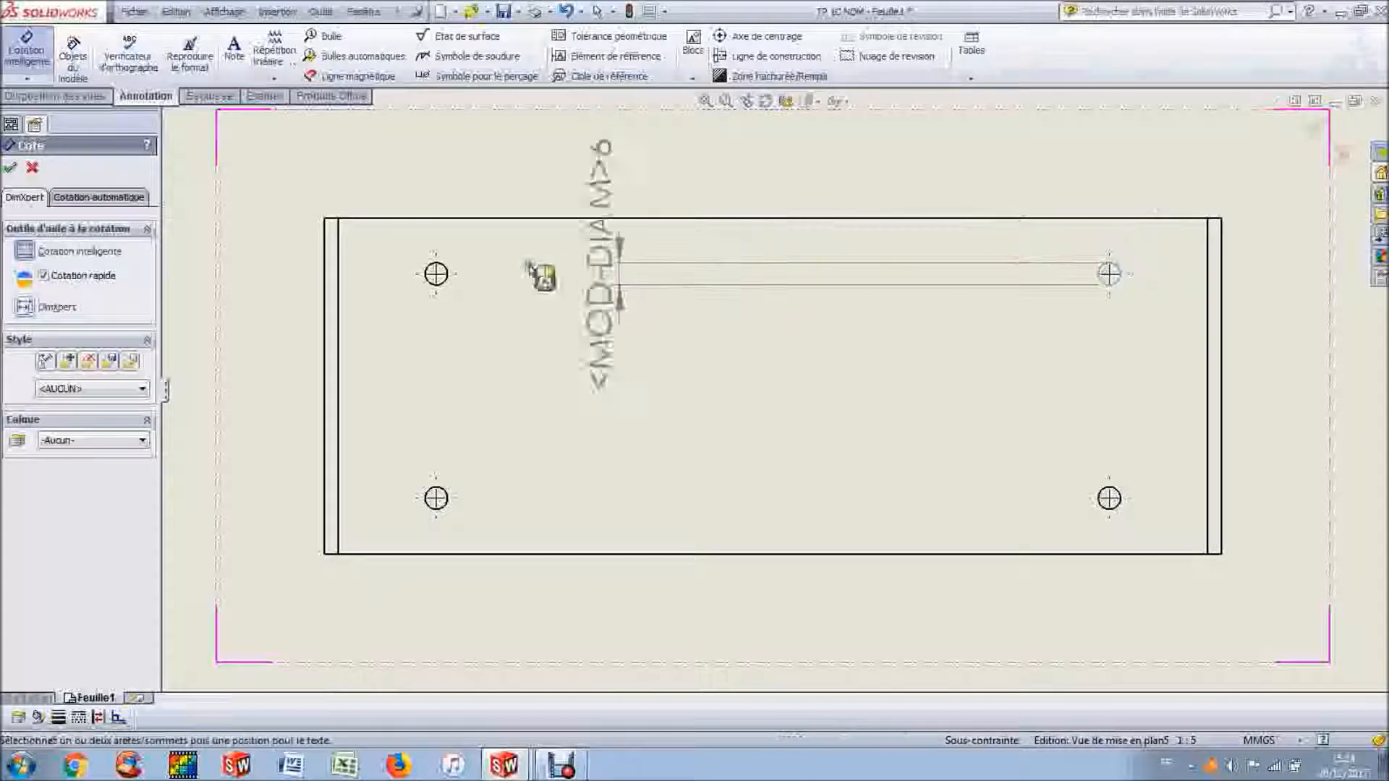
pyautogui.click(437, 273)
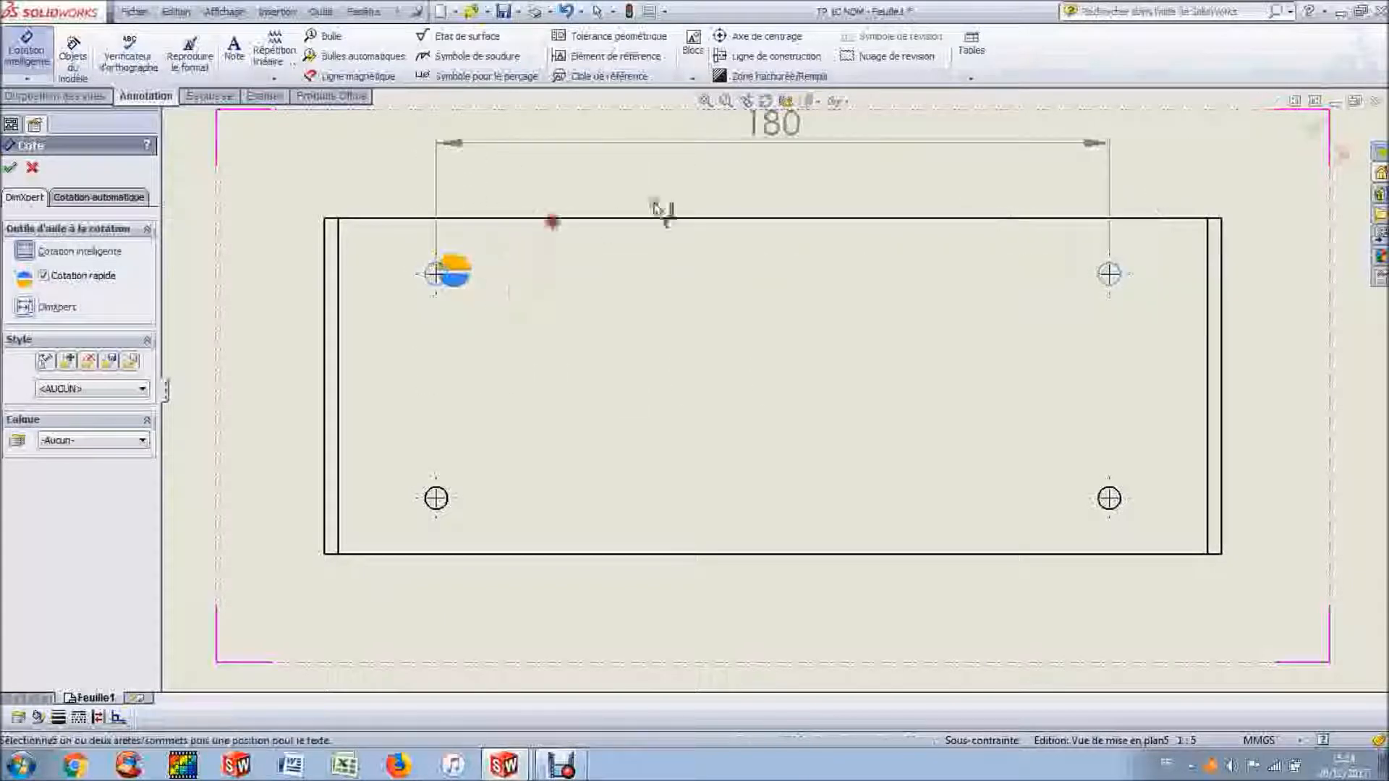
pyautogui.scroll(2, 767, 194)
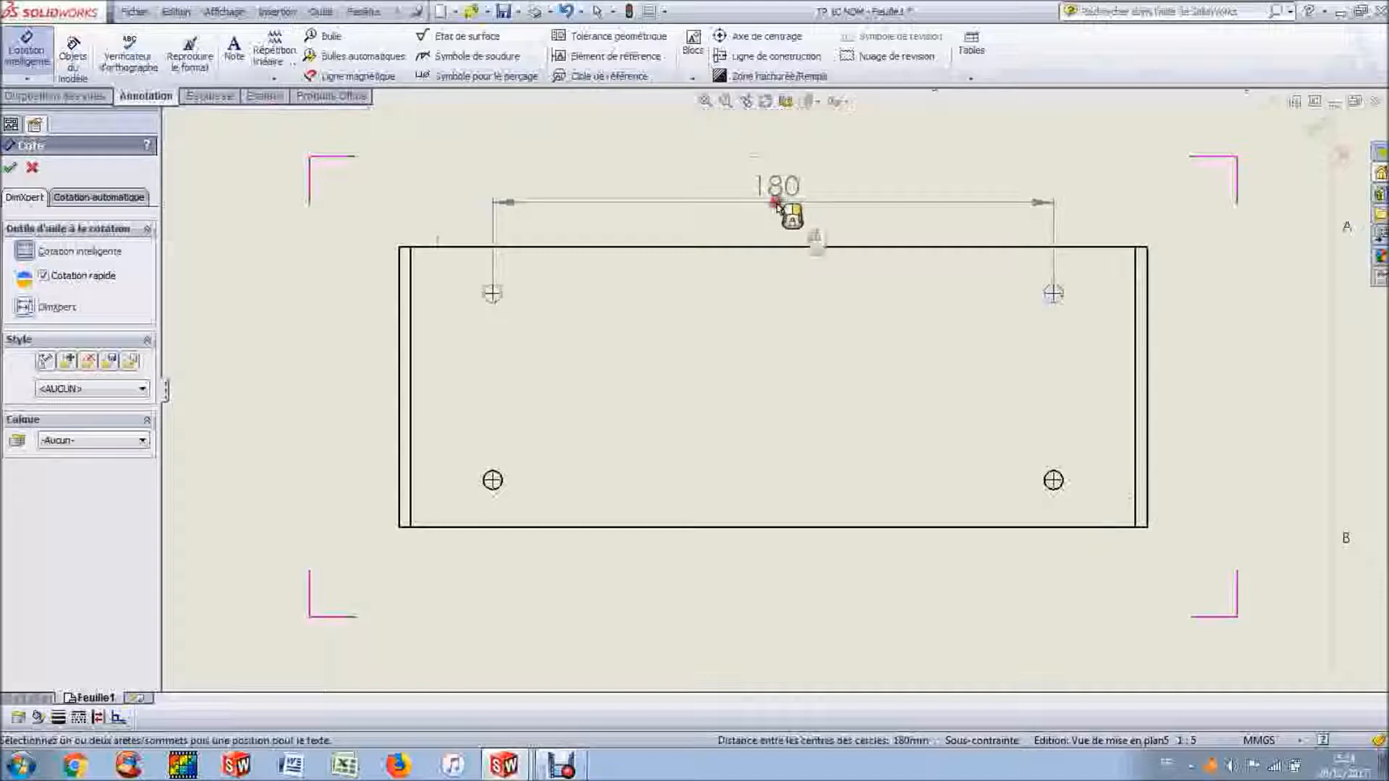
pyautogui.click(777, 202)
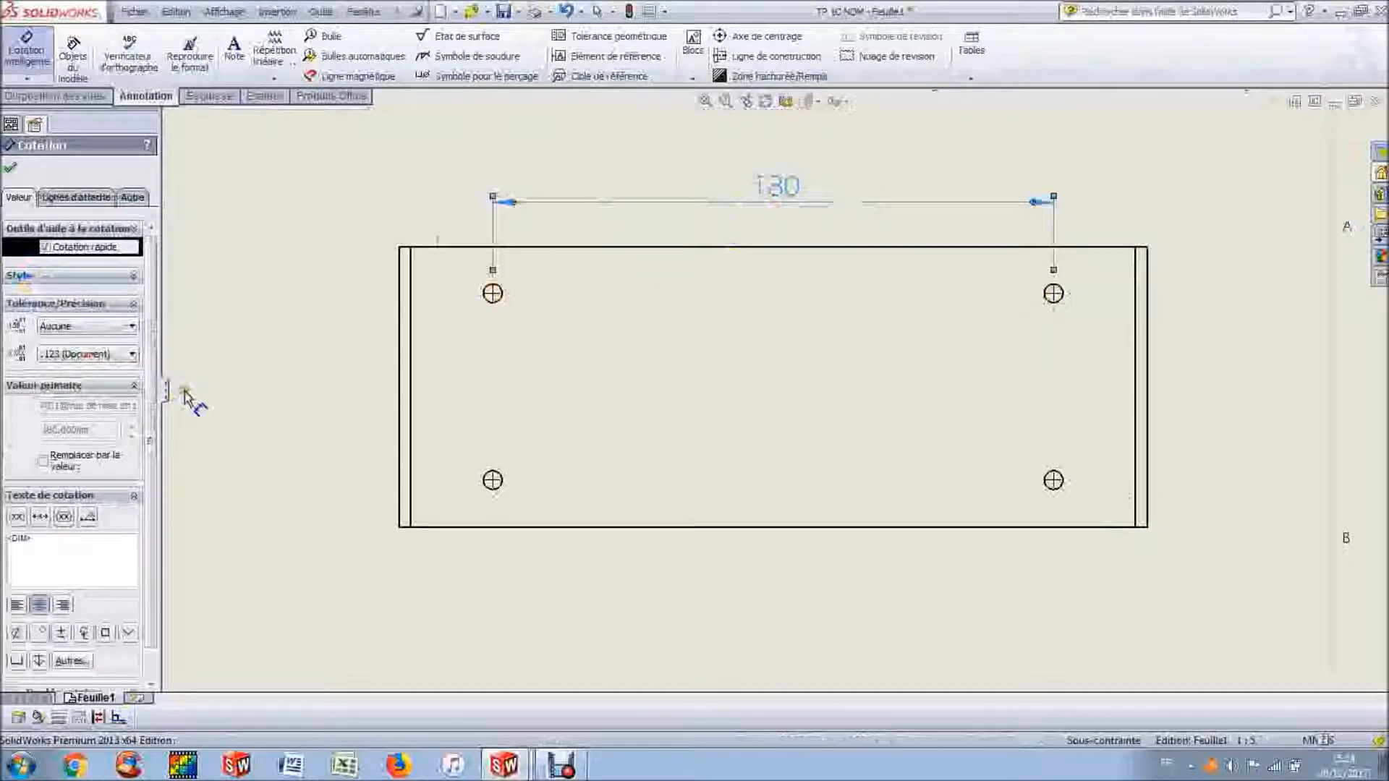
# Step: Set the tolerance type of the upper hole-spacing dimension to Absolue so its value is boxed
pyautogui.click(75, 329)
pyautogui.click(62, 353)
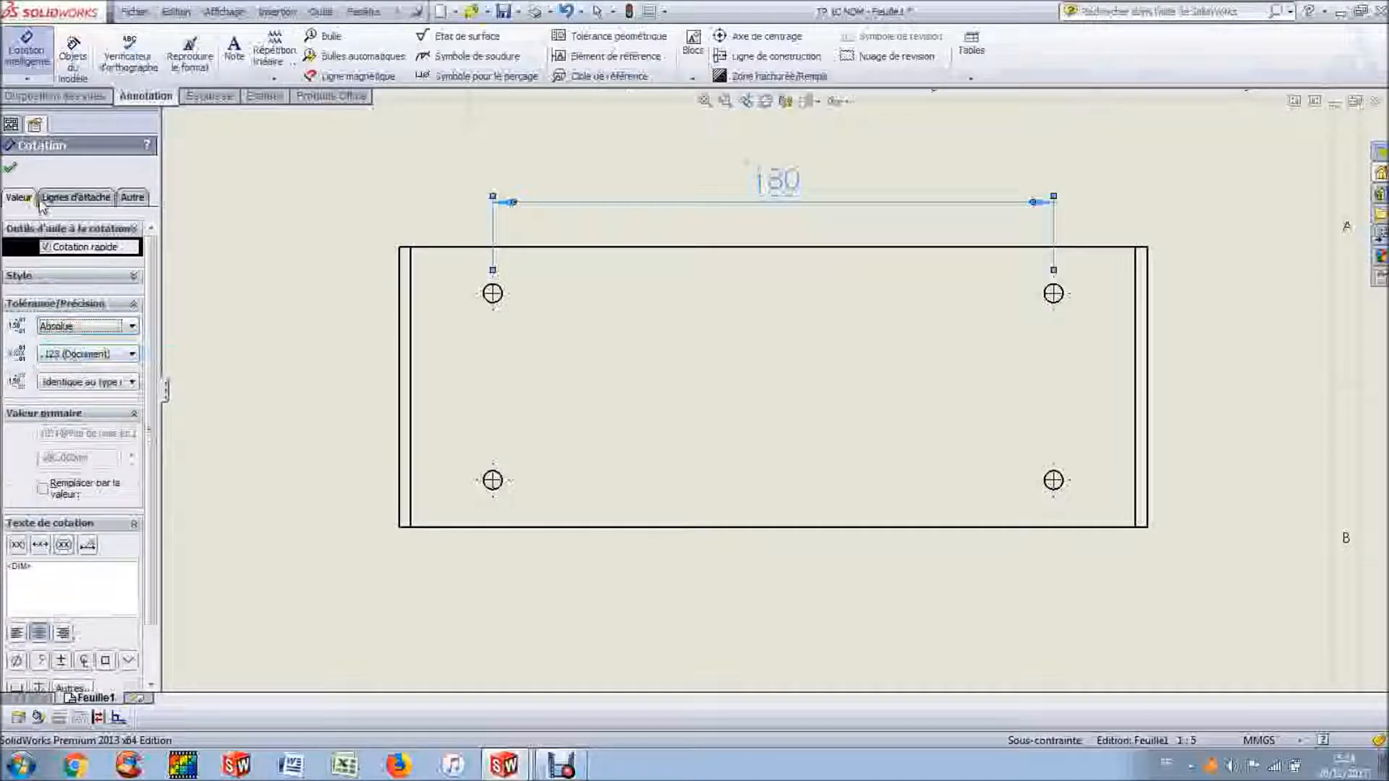
pyautogui.click(10, 168)
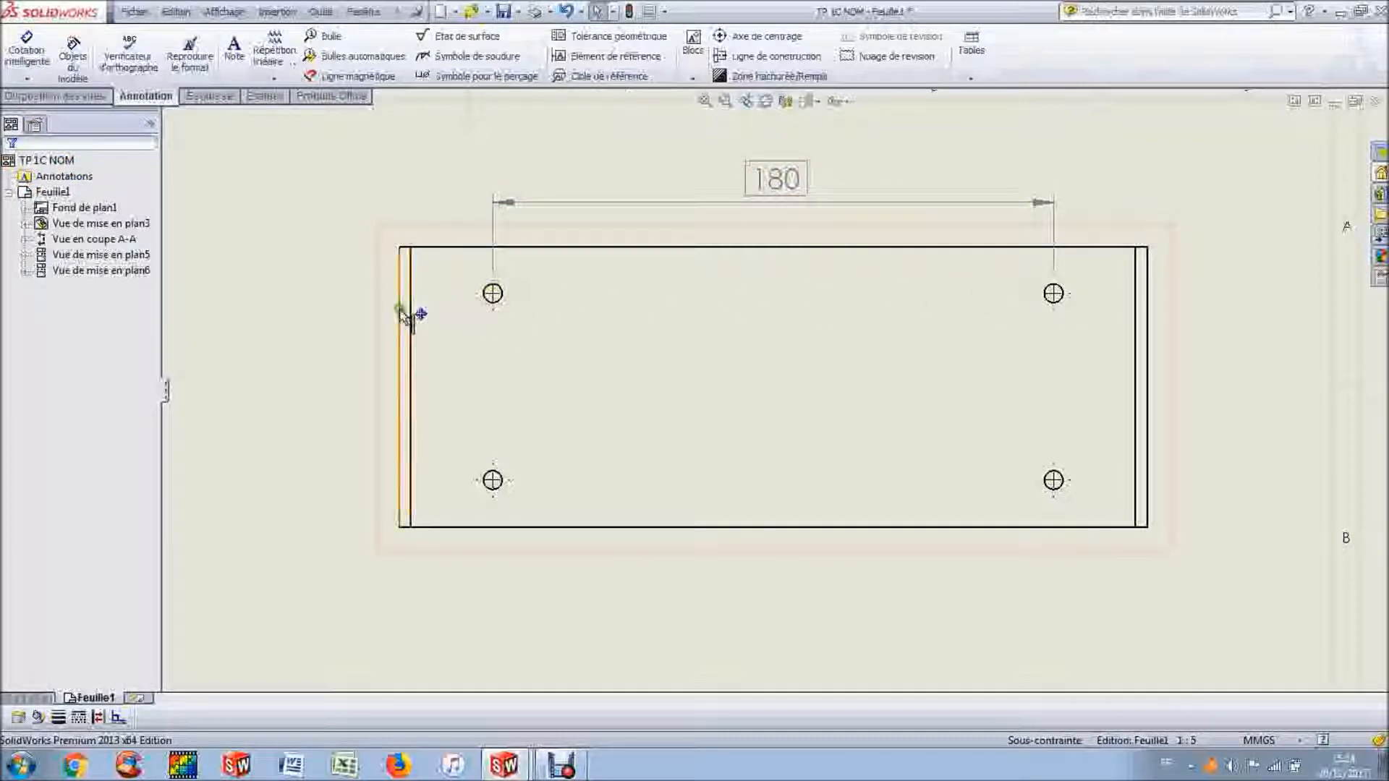
# Step: Dimension the horizontal distance from the plate's left outer edge to the upper-left hole, in line with the hole-spacing dimension
pyautogui.click(27, 51)
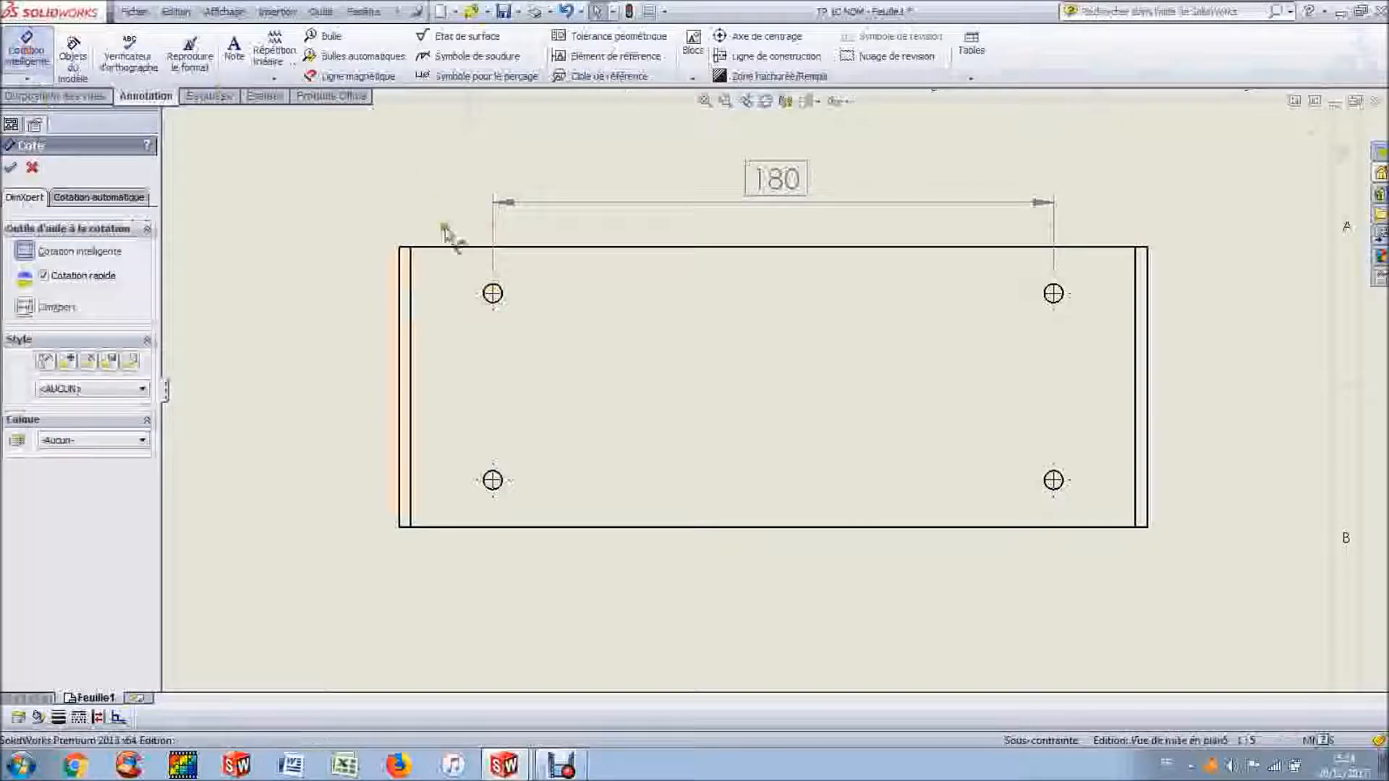
pyautogui.scroll(-1, 491, 310)
pyautogui.scroll(-2, 500, 310)
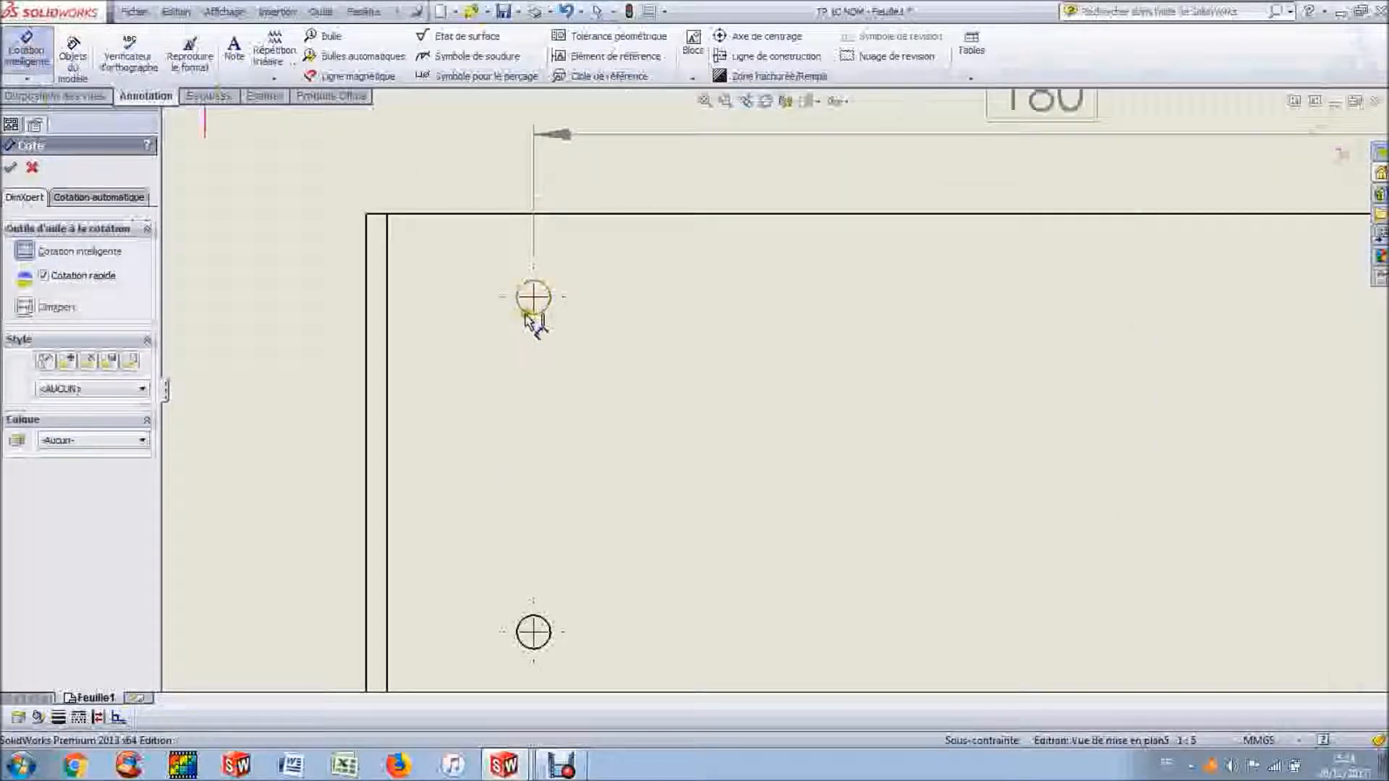
pyautogui.click(525, 313)
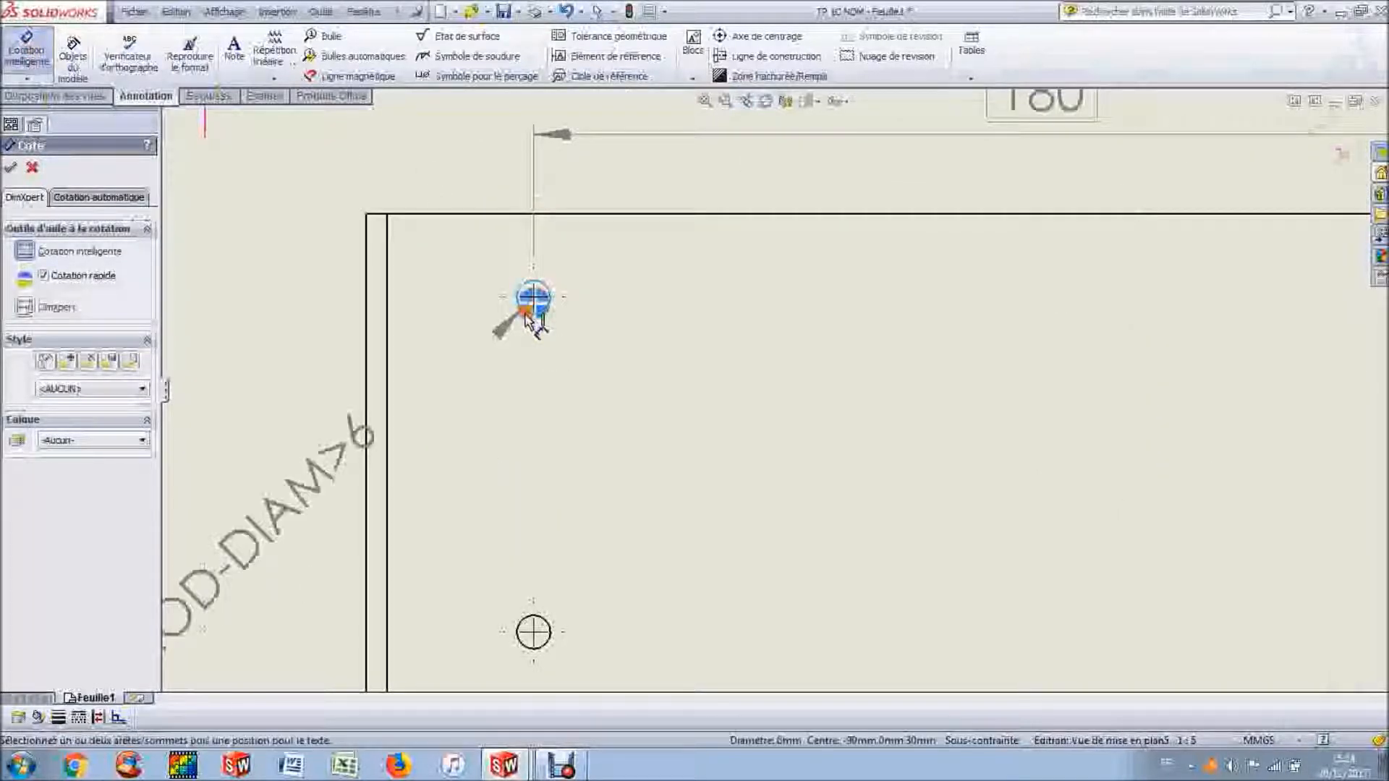
pyautogui.click(367, 311)
pyautogui.scroll(3, 333, 298)
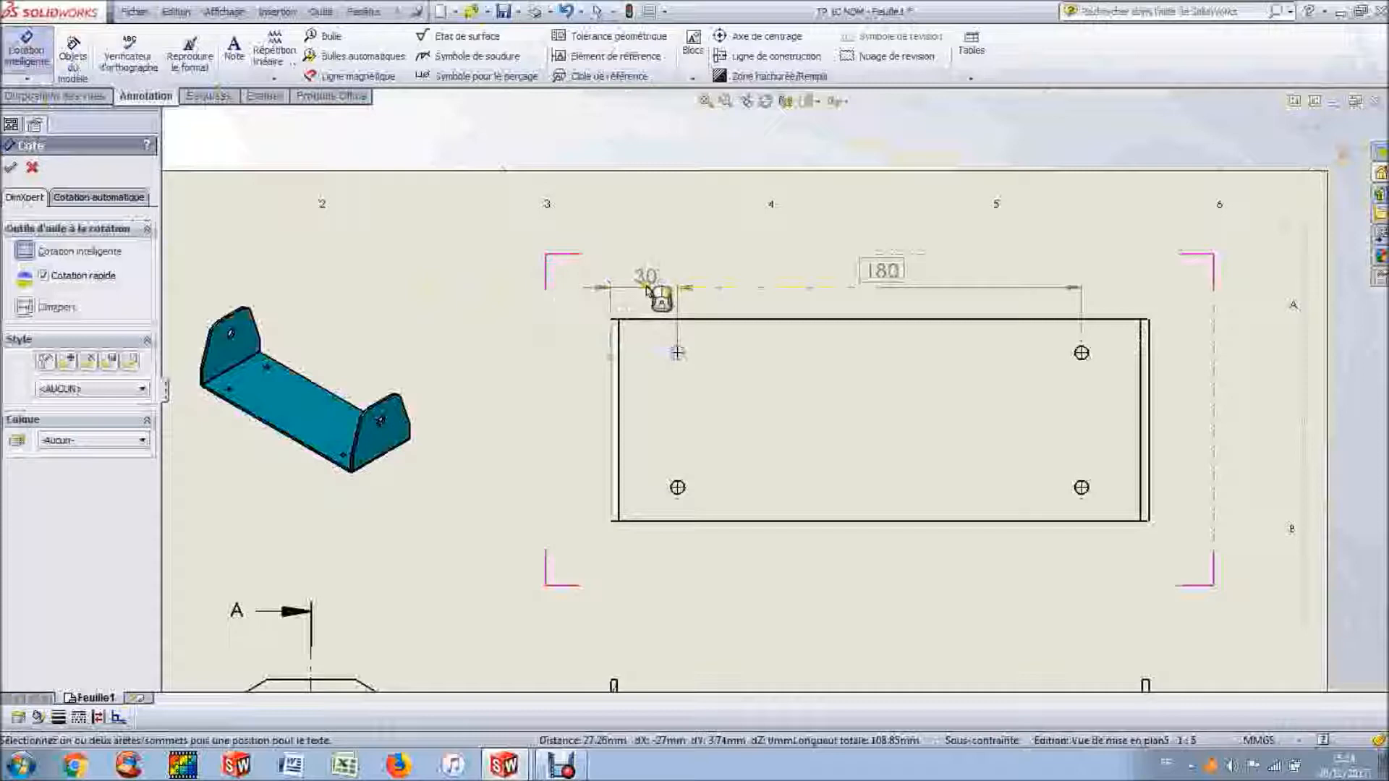
pyautogui.click(649, 290)
# Step: Set the tolerance type of the left edge-to-hole dimension to Absolue
pyautogui.click(82, 326)
pyautogui.click(76, 352)
pyautogui.click(10, 167)
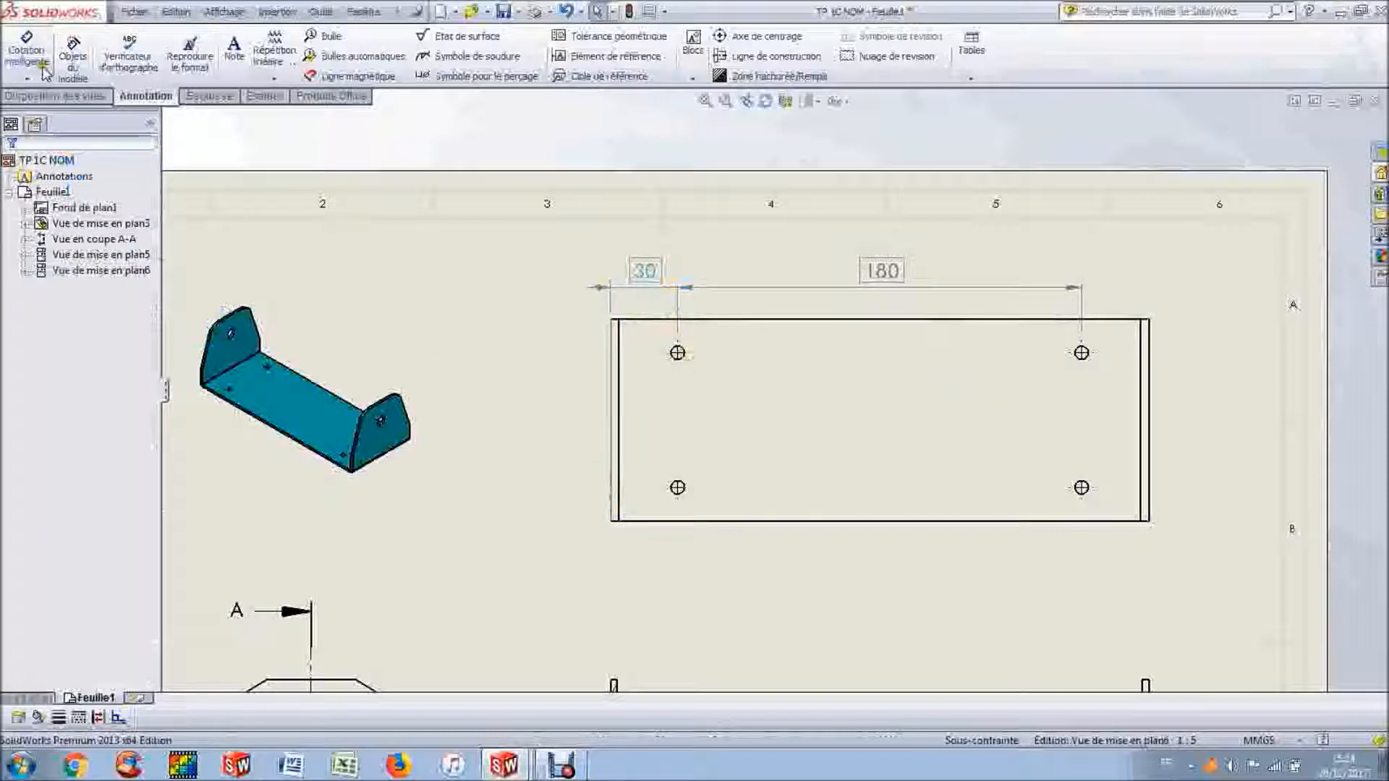
# Step: Dimension the upper-left hole's distance from the plate's top edge and the vertical spacing of the two left holes, placed left of the view
pyautogui.click(22, 58)
pyautogui.scroll(-3, 674, 391)
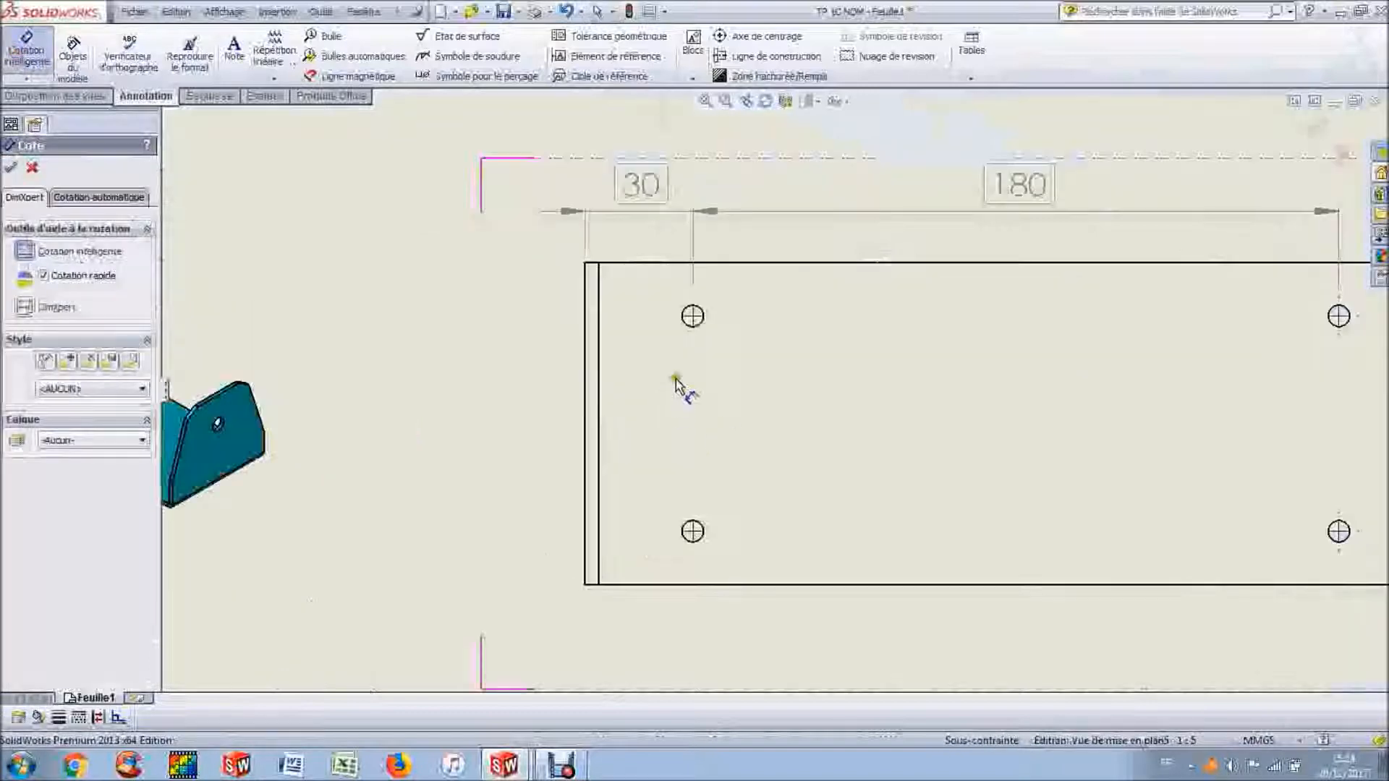
pyautogui.click(691, 317)
pyautogui.click(647, 262)
pyautogui.click(495, 300)
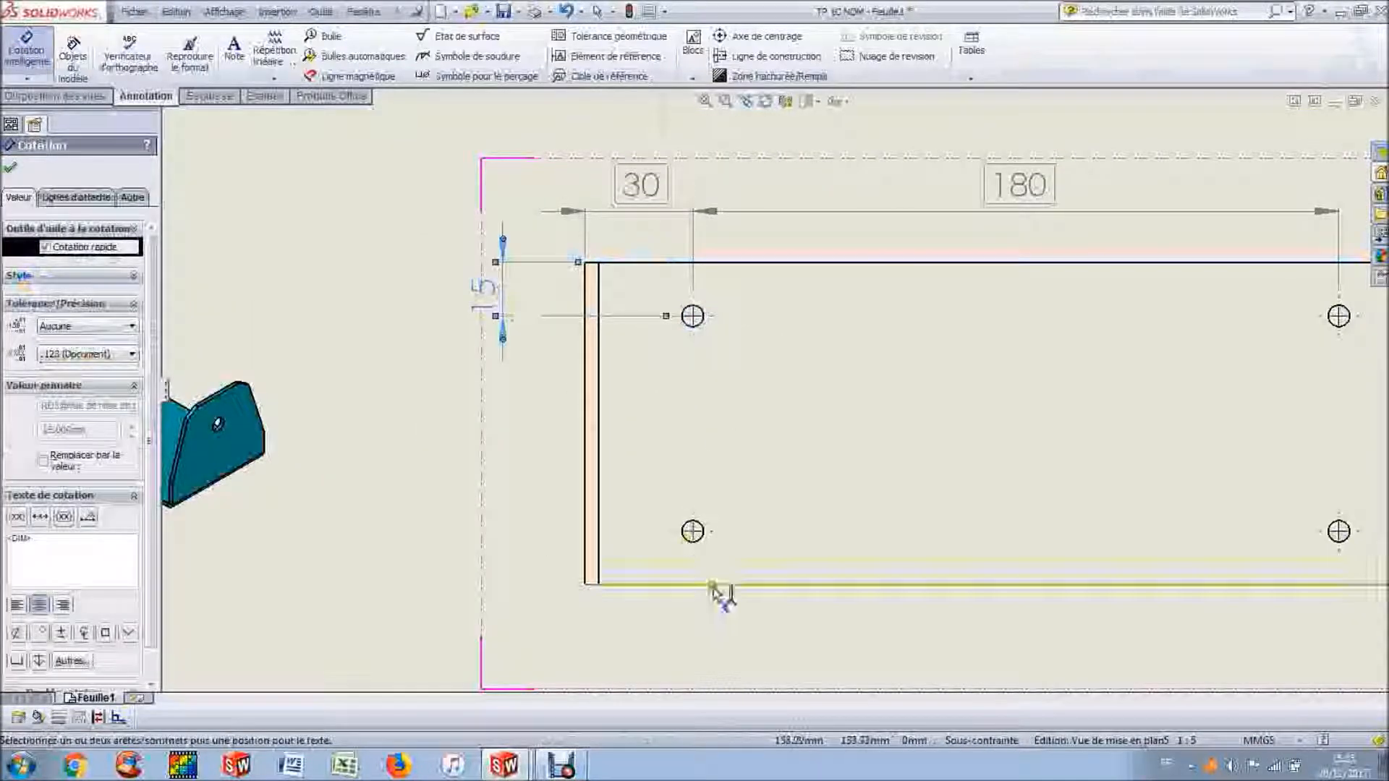
pyautogui.click(692, 532)
pyautogui.click(692, 316)
pyautogui.click(480, 448)
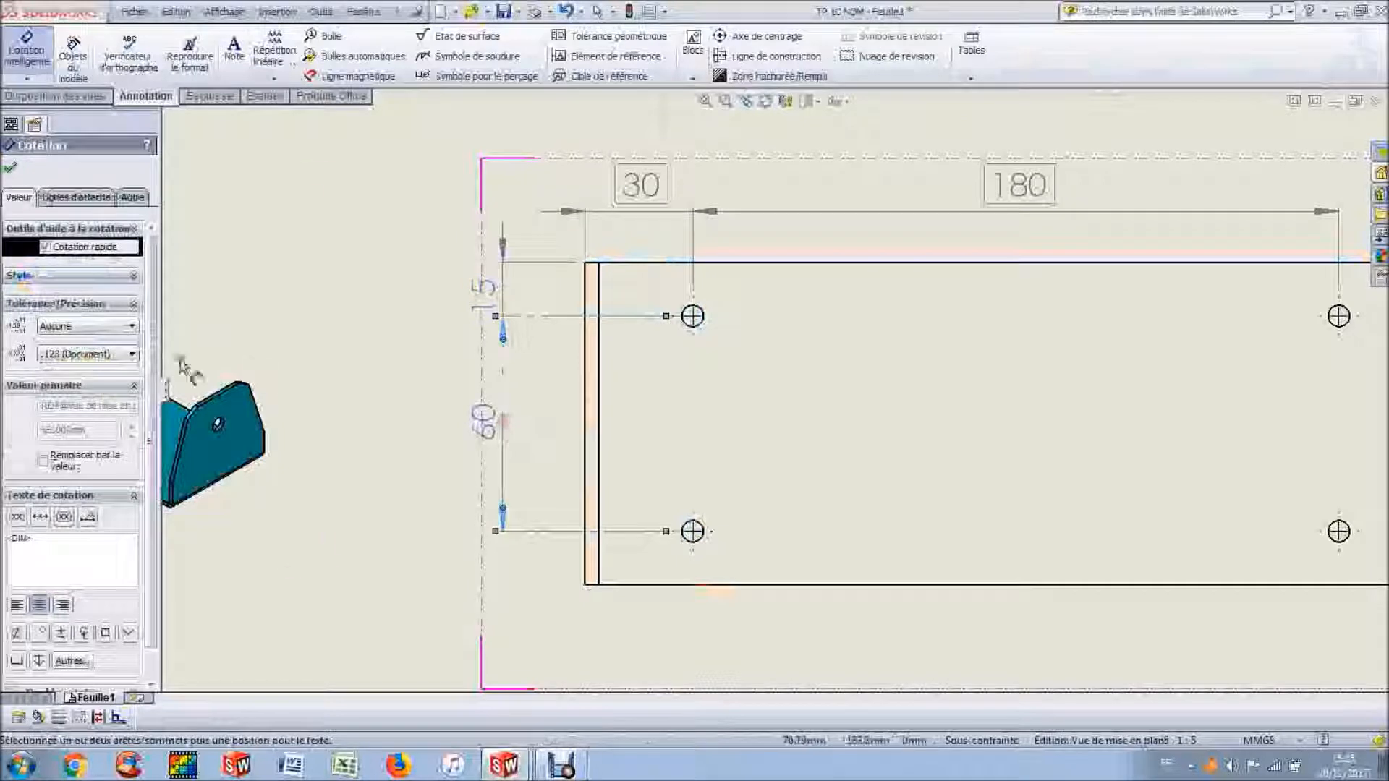
pyautogui.click(10, 168)
# Step: Set the tolerance type of both vertical hole-position dimensions to Absolue
pyautogui.click(467, 296)
pyautogui.click(94, 278)
pyautogui.click(65, 305)
pyautogui.click(357, 249)
# Step: Add a diameter dimension to the upper-right hole, placing its text diagonally above and outside the plate's upper-right corner
pyautogui.scroll(2, 1008, 511)
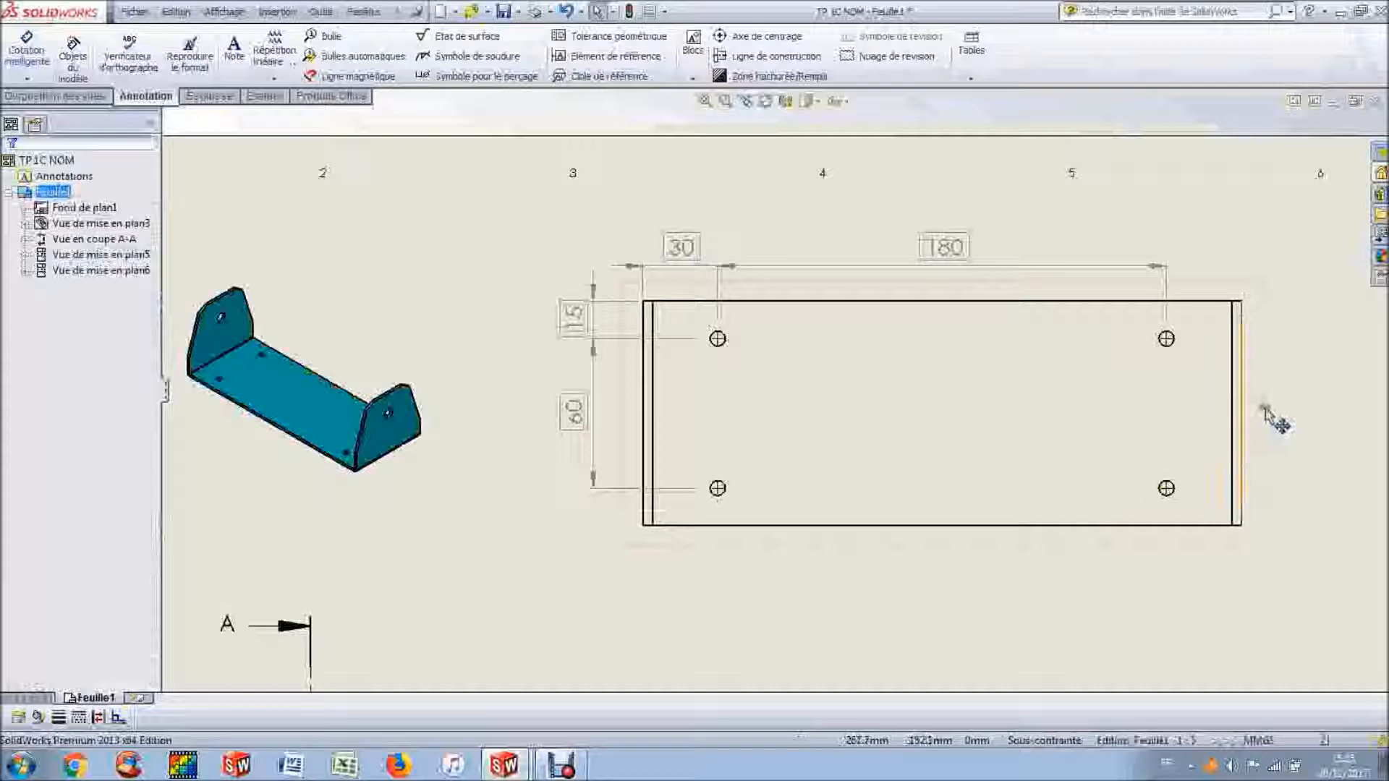
pyautogui.scroll(-3, 1265, 367)
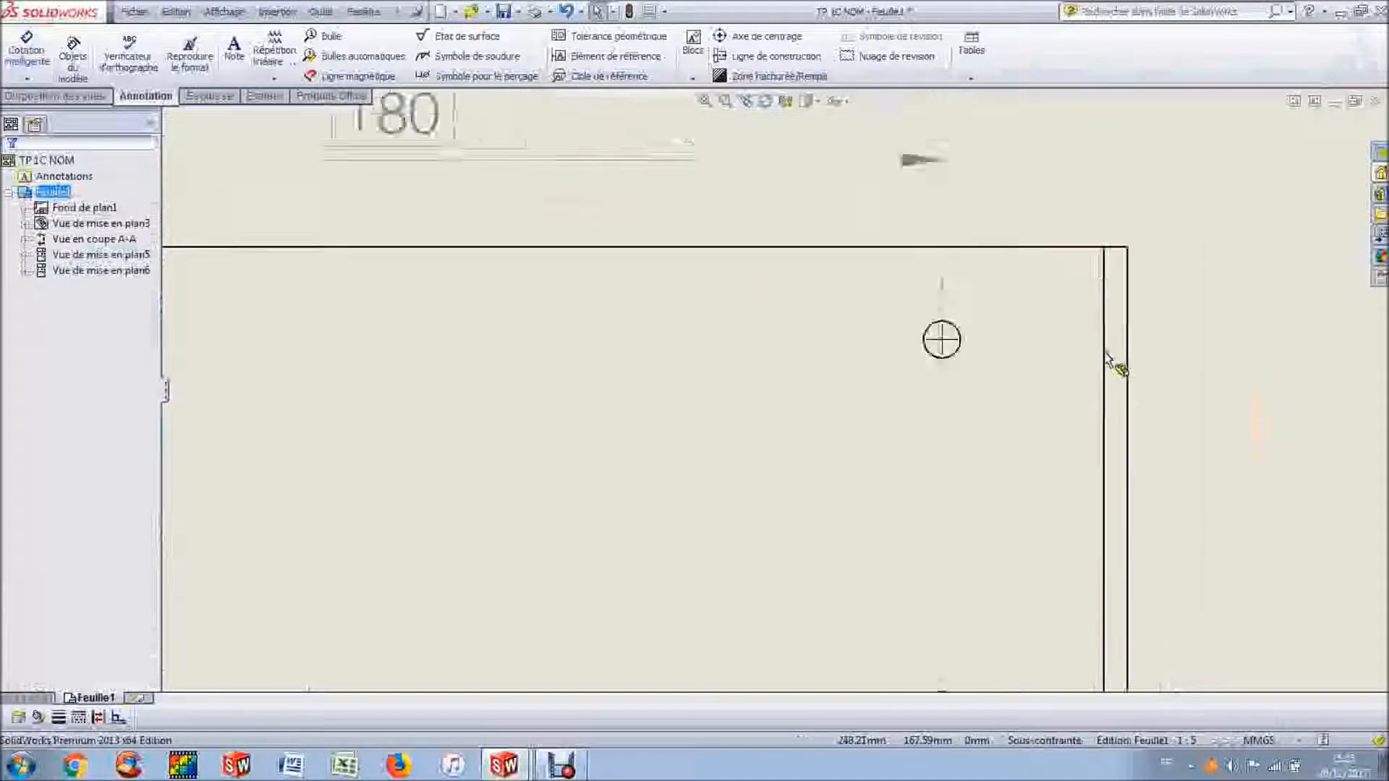
pyautogui.click(9, 48)
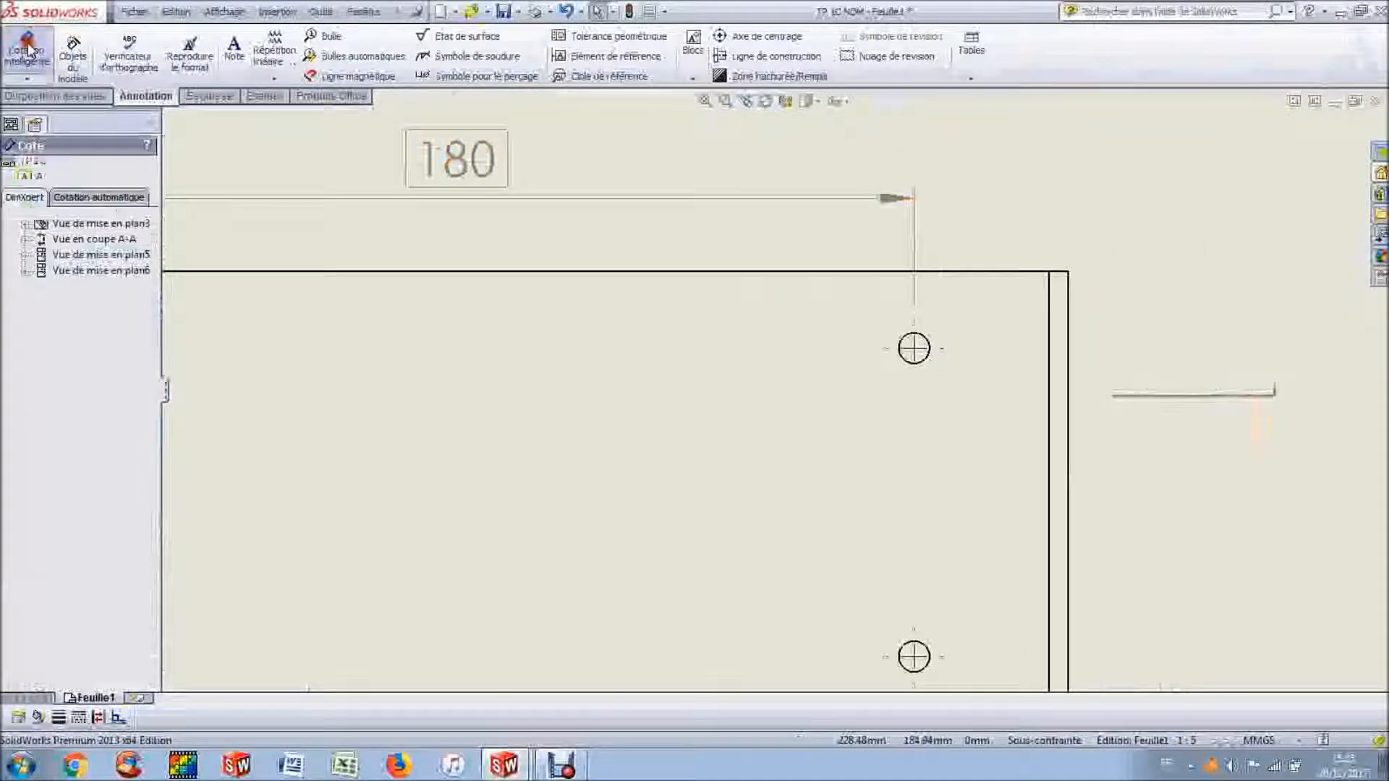
pyautogui.click(914, 348)
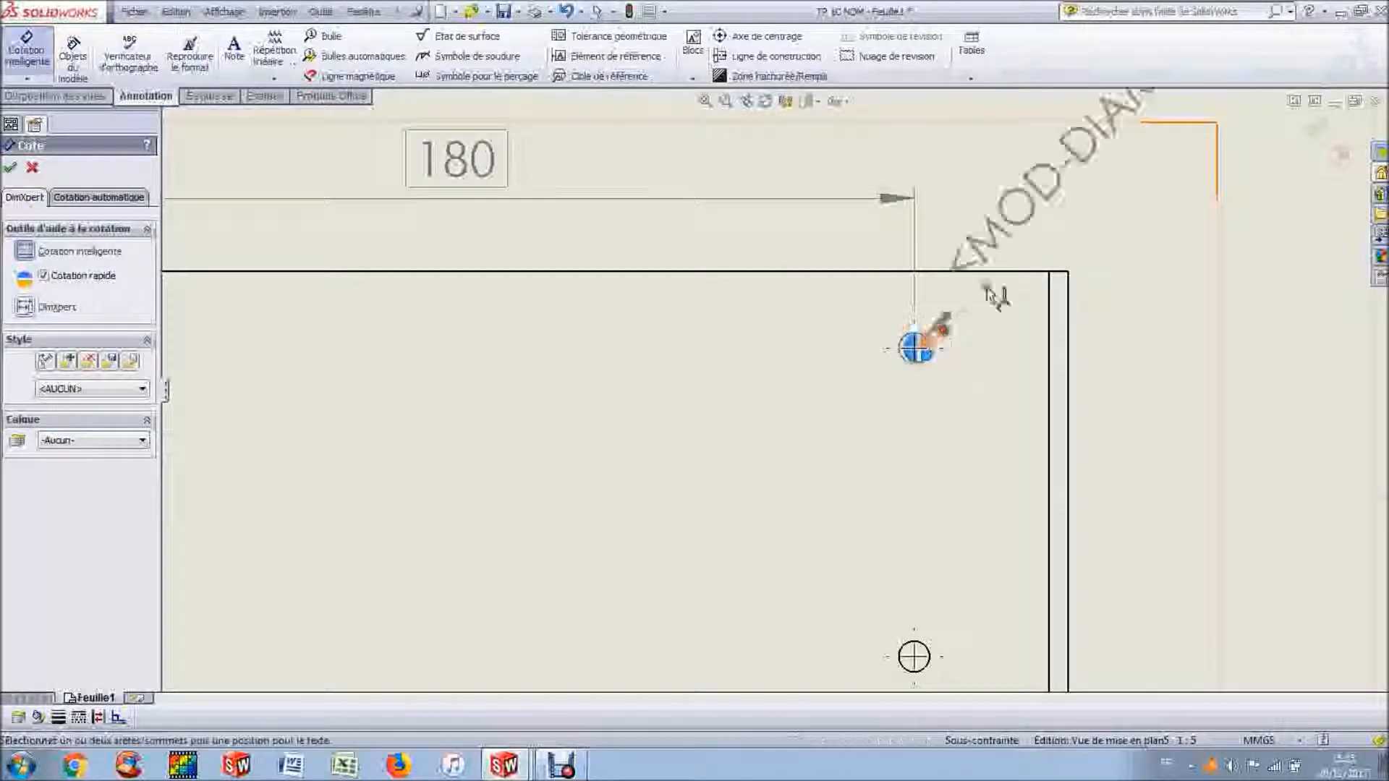
pyautogui.scroll(2, 1107, 202)
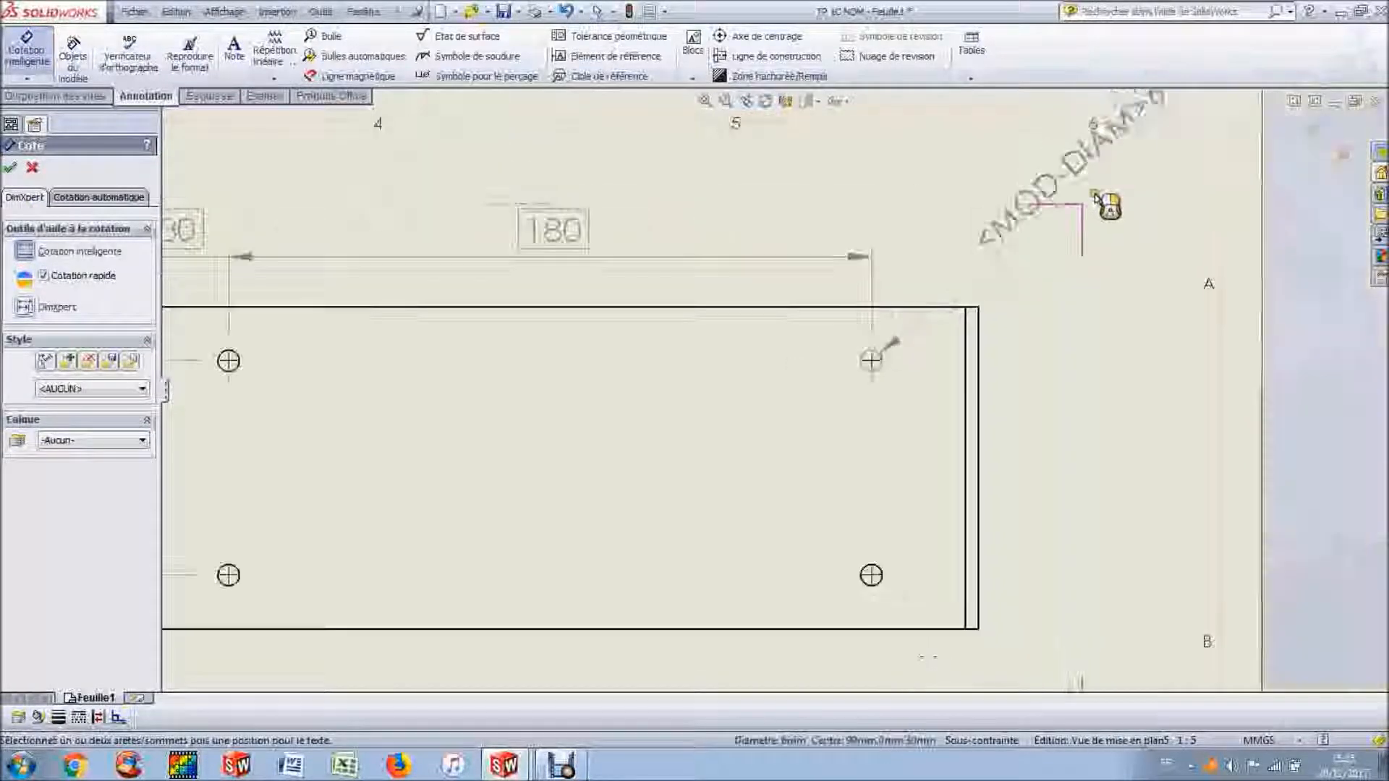
pyautogui.click(1070, 235)
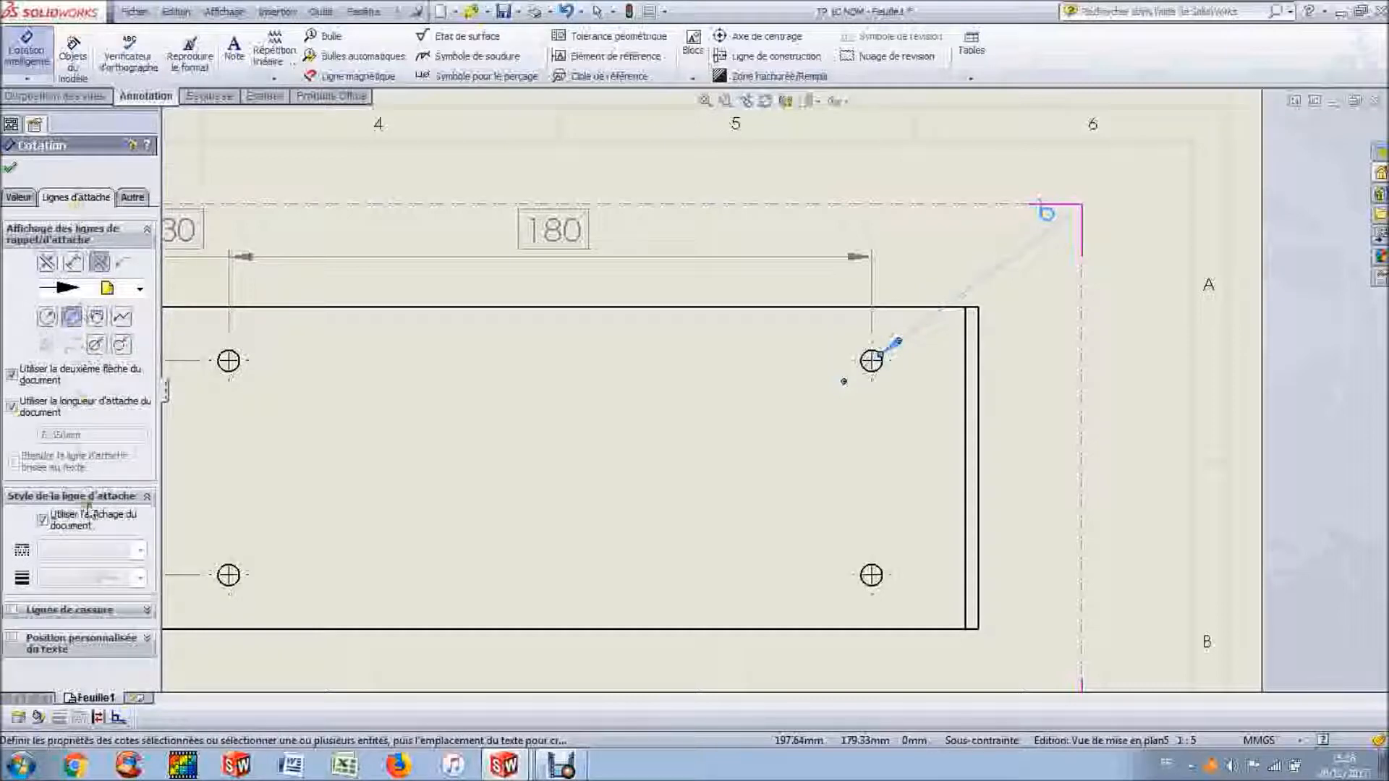
# Step: Give the hole diameter dimension a custom text position with horizontal text on a bent leader, and move the text closer to the plate's upper-right corner
pyautogui.click(48, 611)
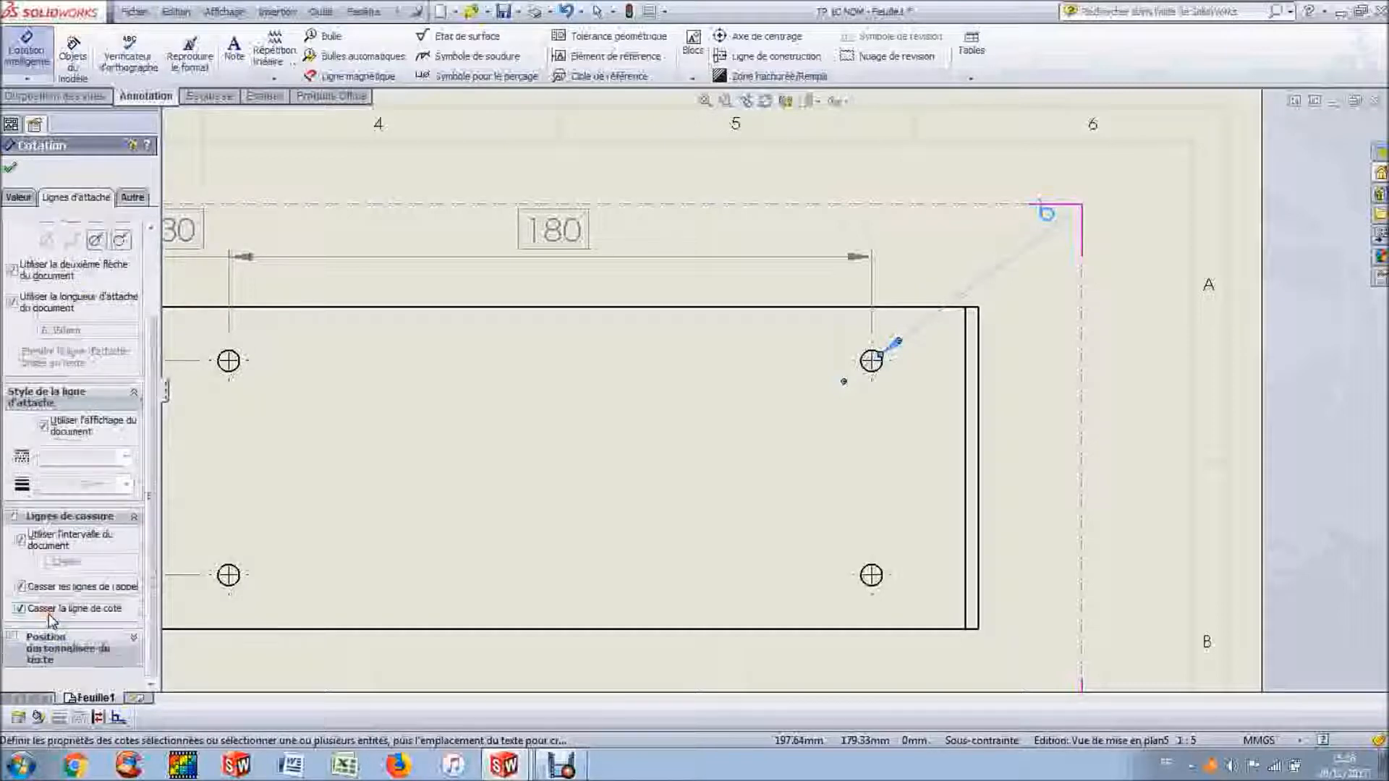
pyautogui.click(152, 670)
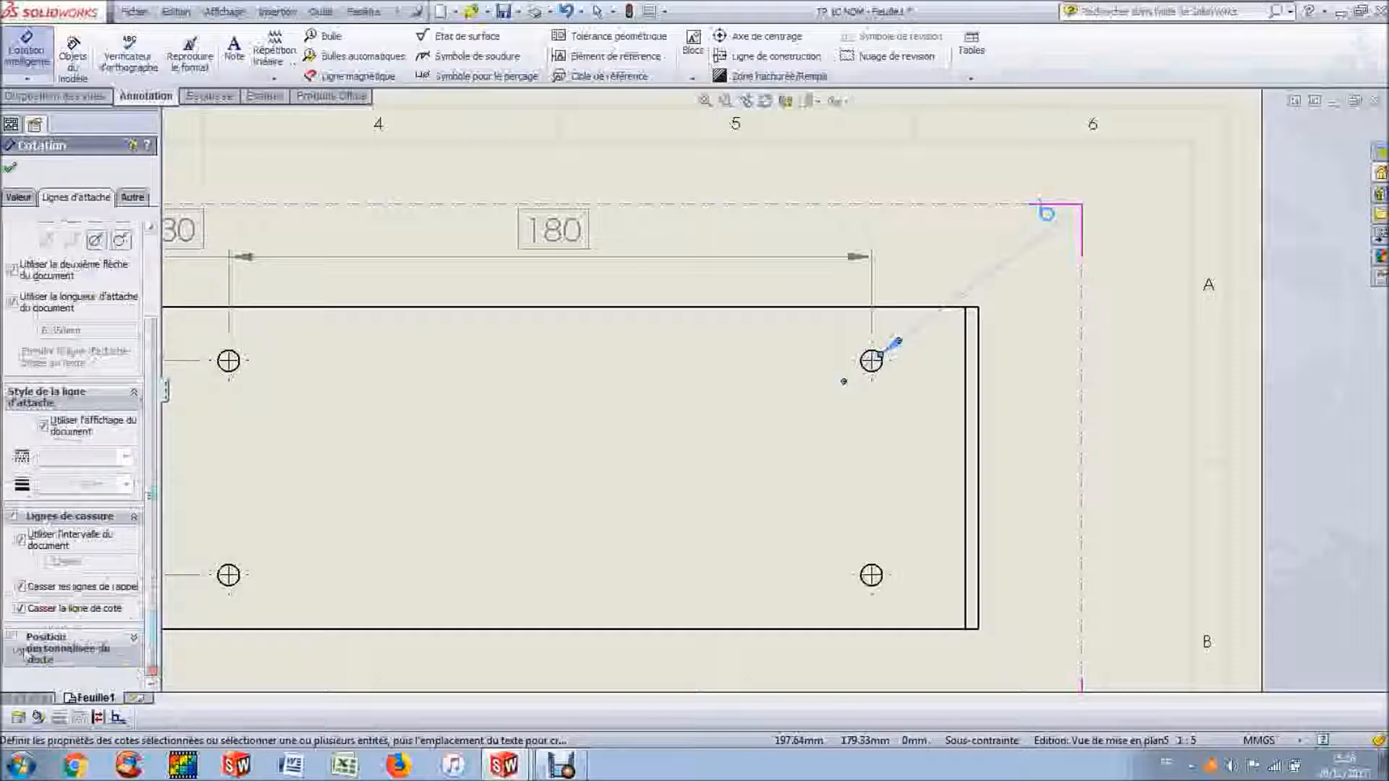
pyautogui.click(12, 637)
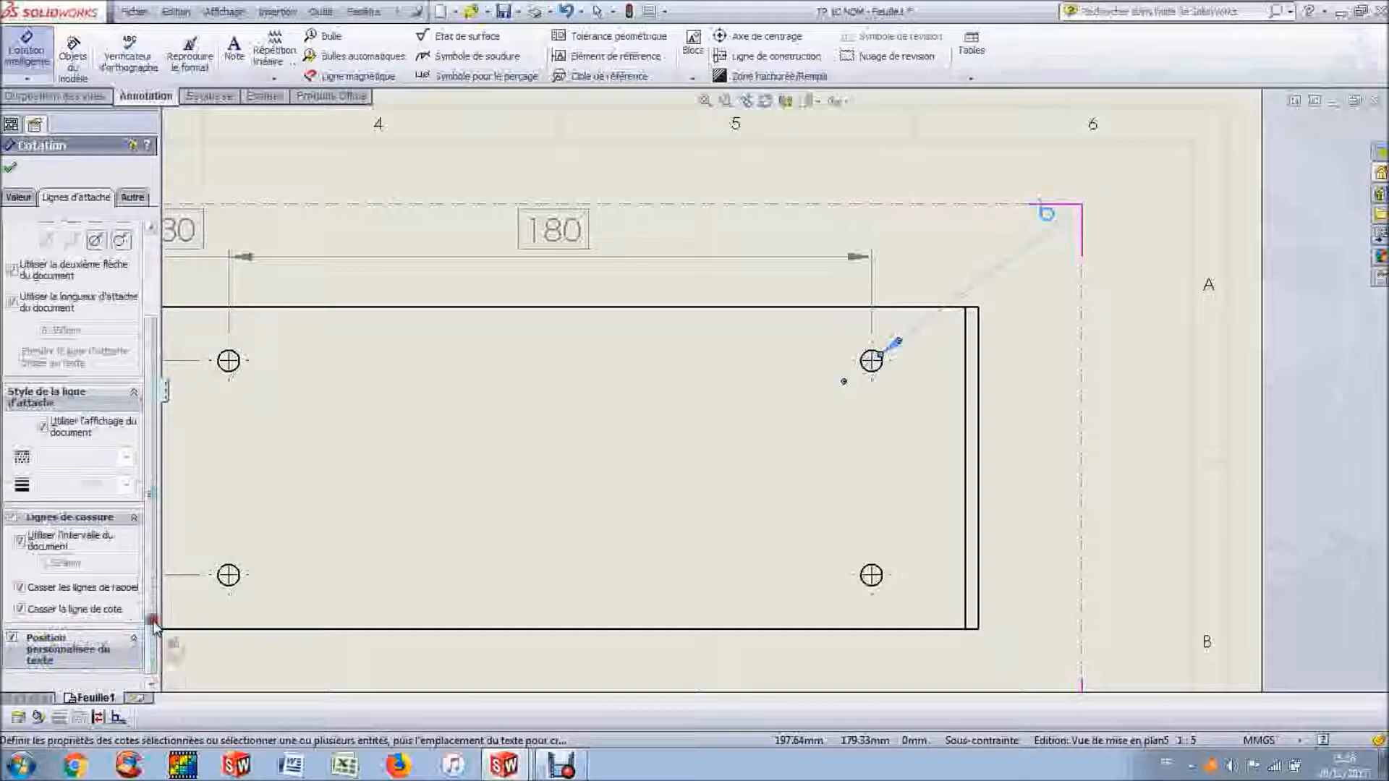
pyautogui.moveTo(154, 624); pyautogui.dragTo(154, 657)
pyautogui.click(136, 638)
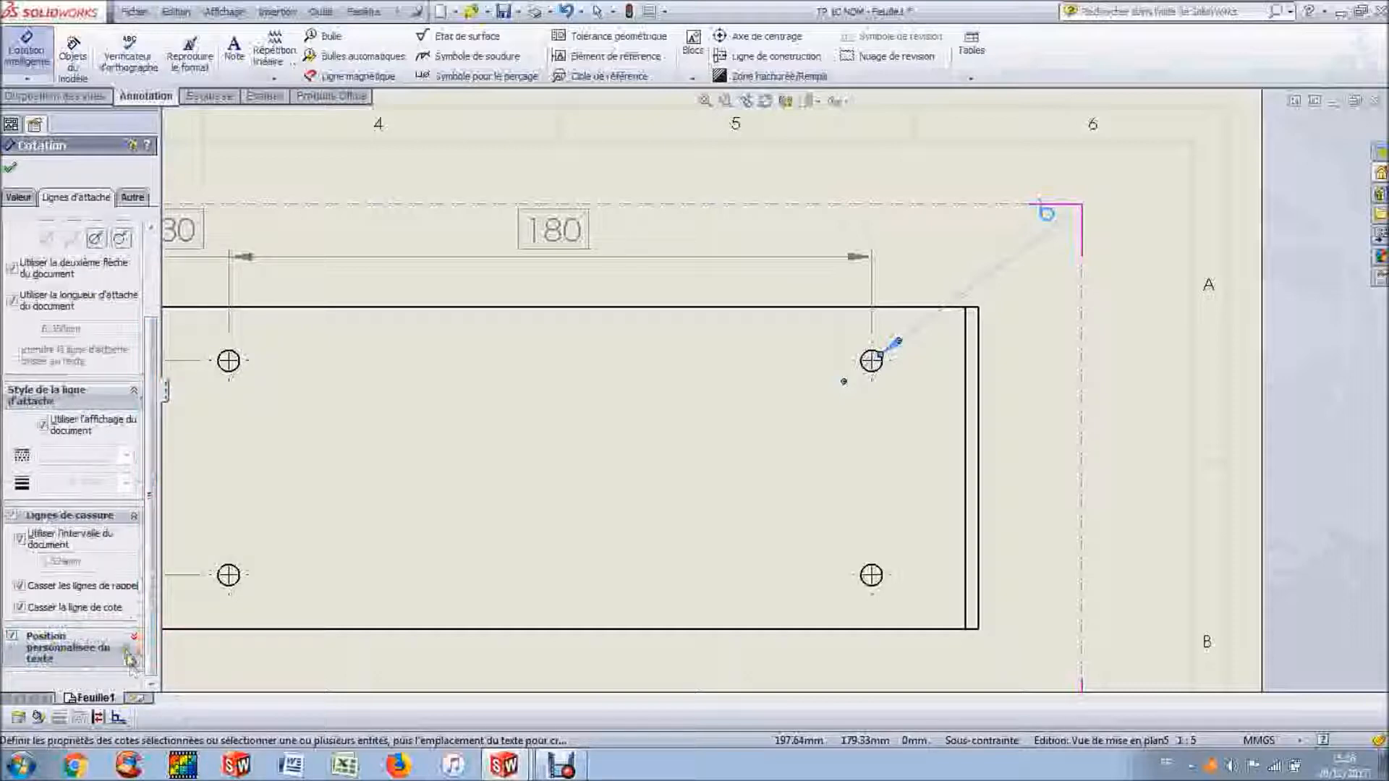
pyautogui.click(132, 664)
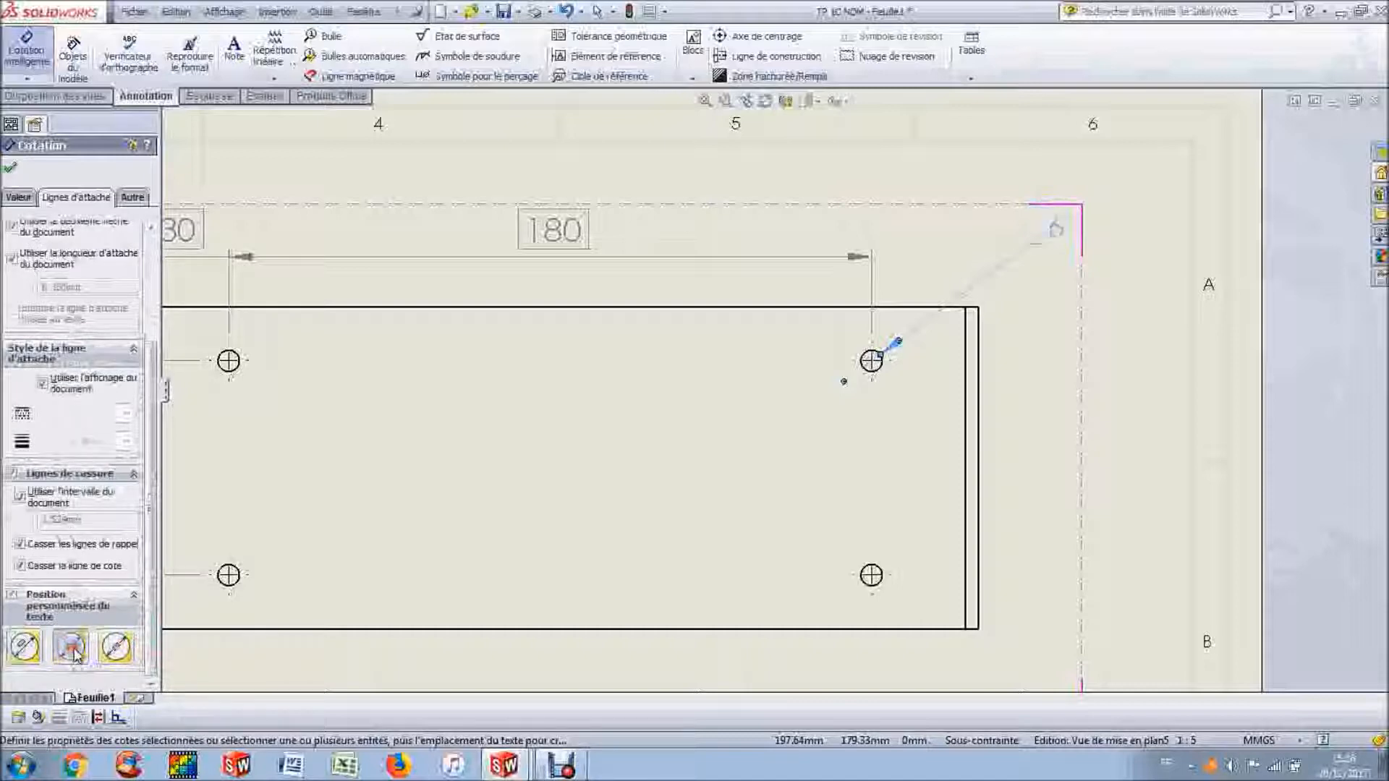
pyautogui.moveTo(1053, 234); pyautogui.dragTo(1004, 259)
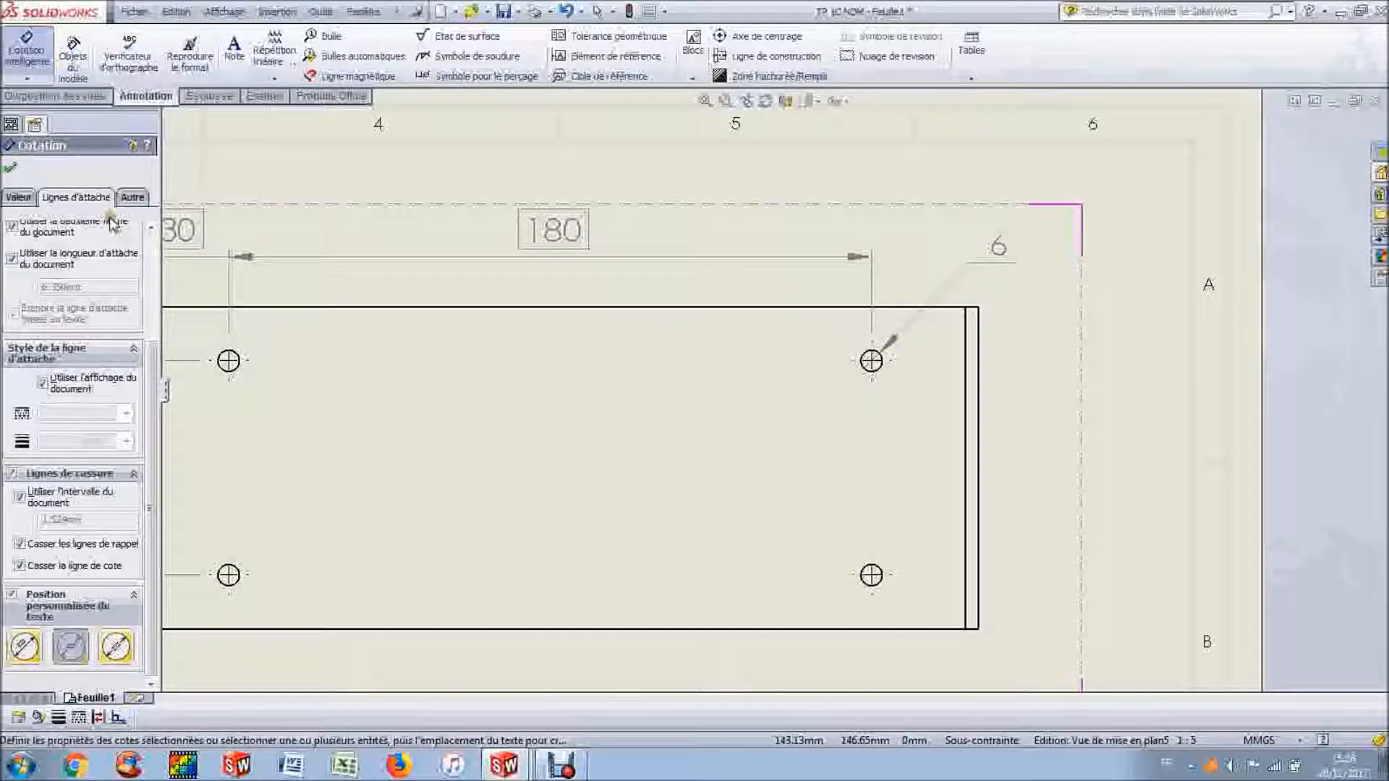
# Step: Add the prefix "4 x" to the upper-right hole's diameter dimension text
pyautogui.click(15, 198)
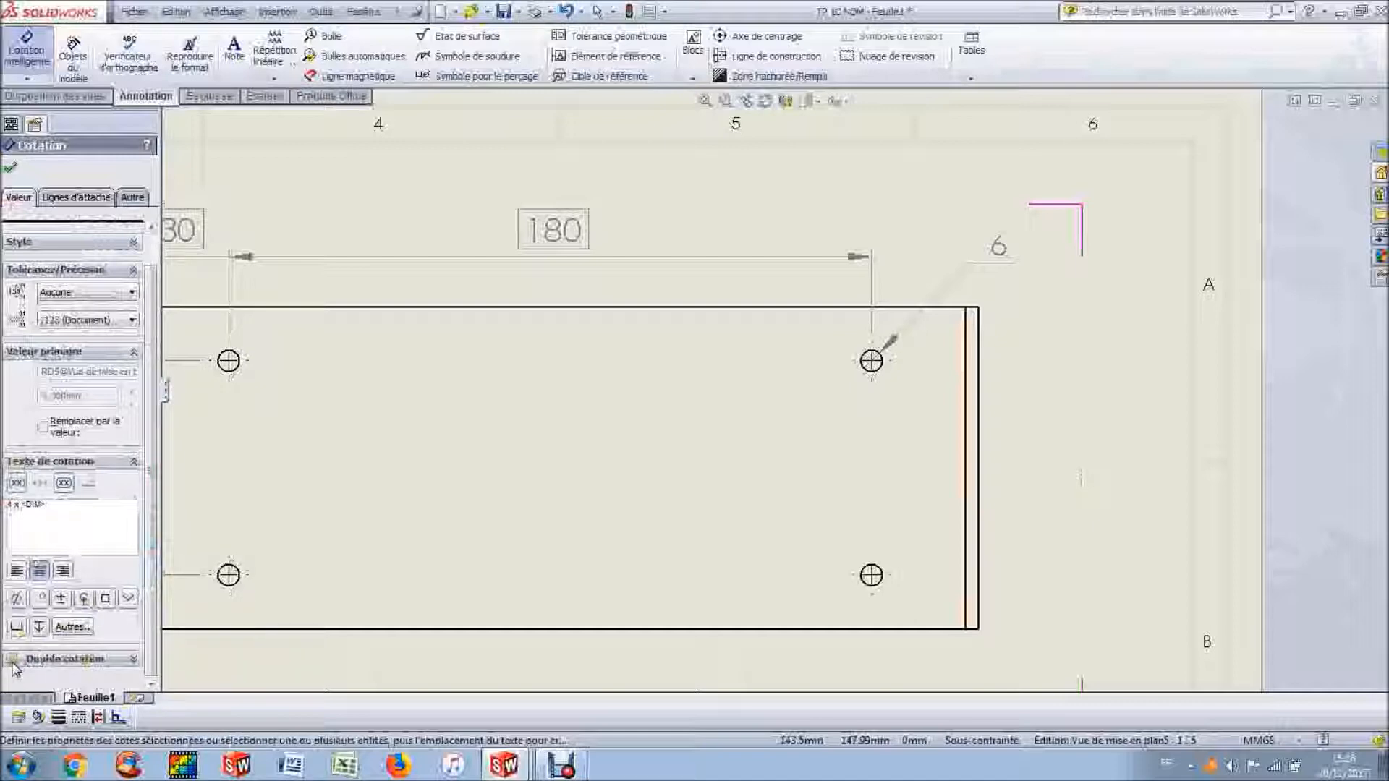
pyautogui.click(32, 525)
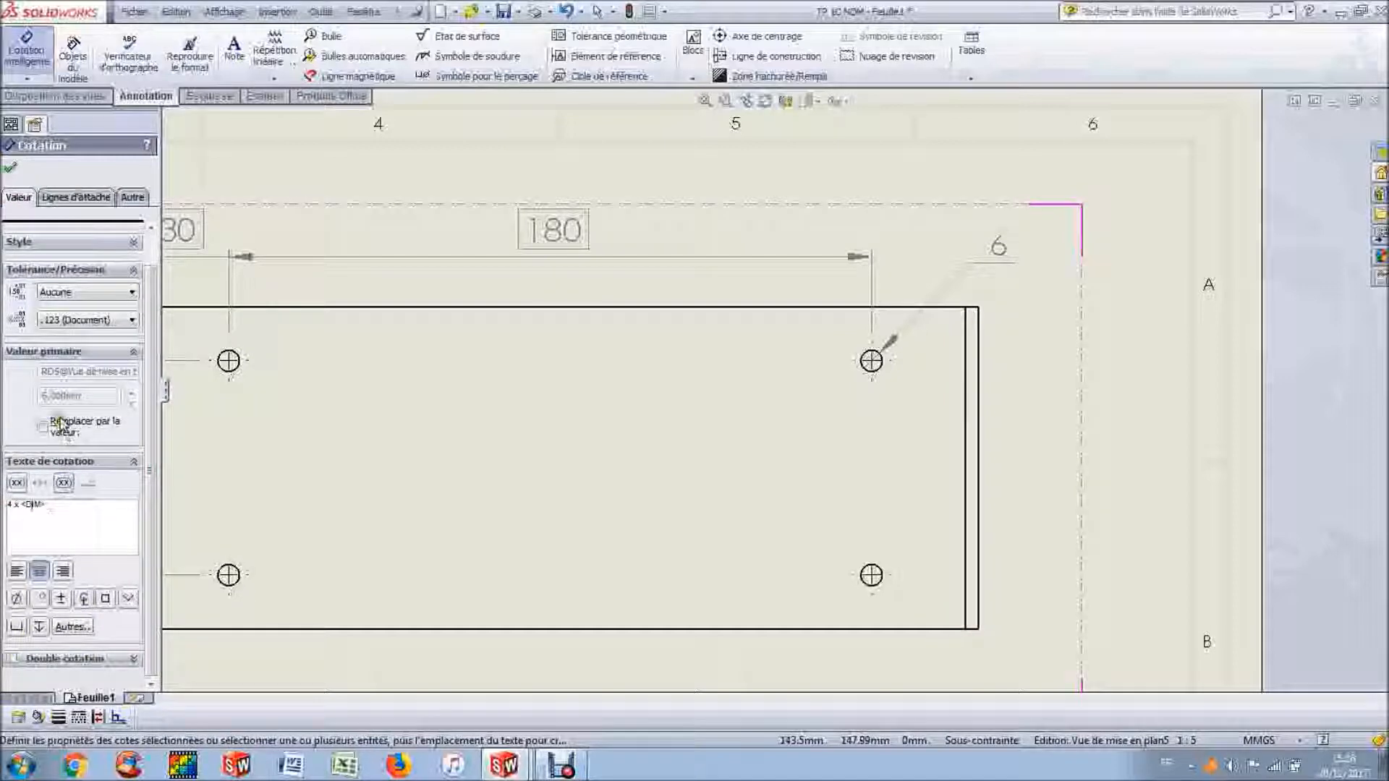
pyautogui.click(10, 168)
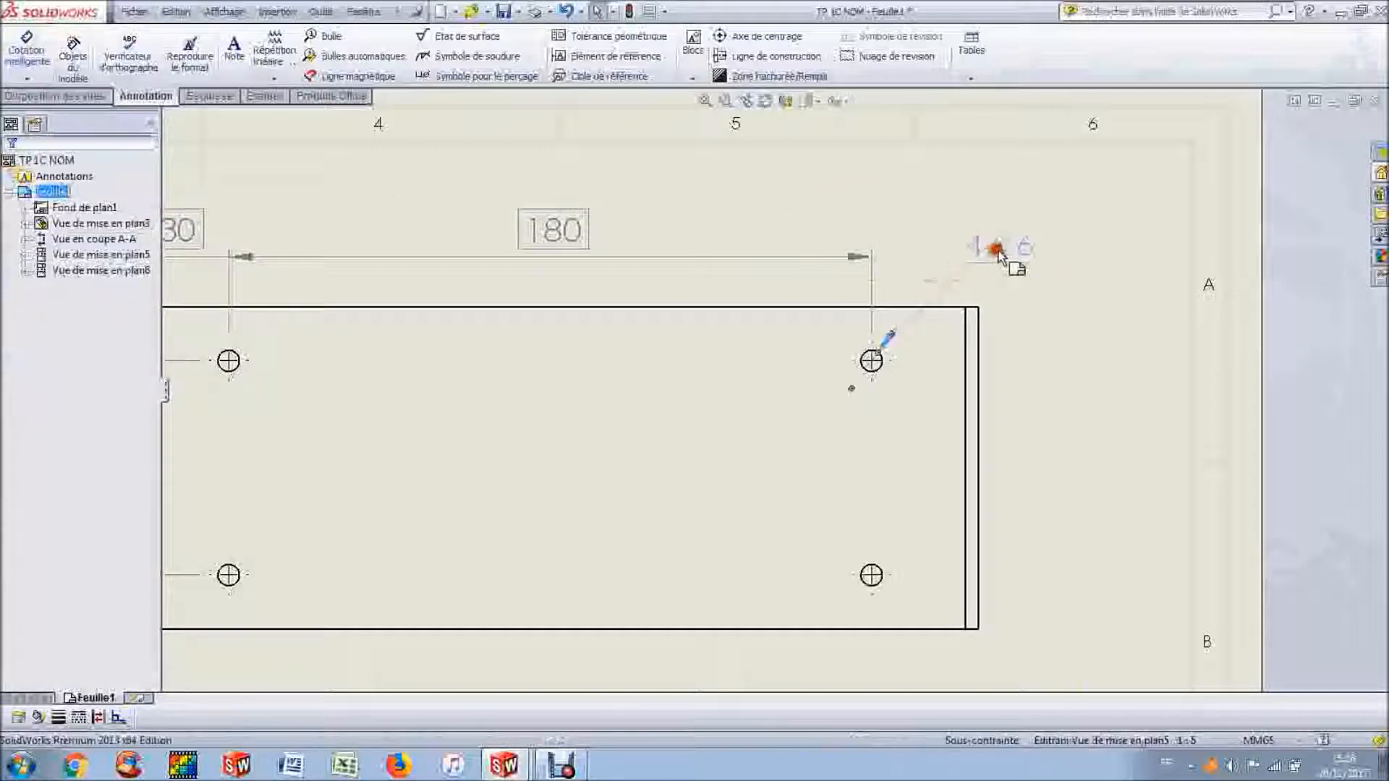
pyautogui.click(996, 250)
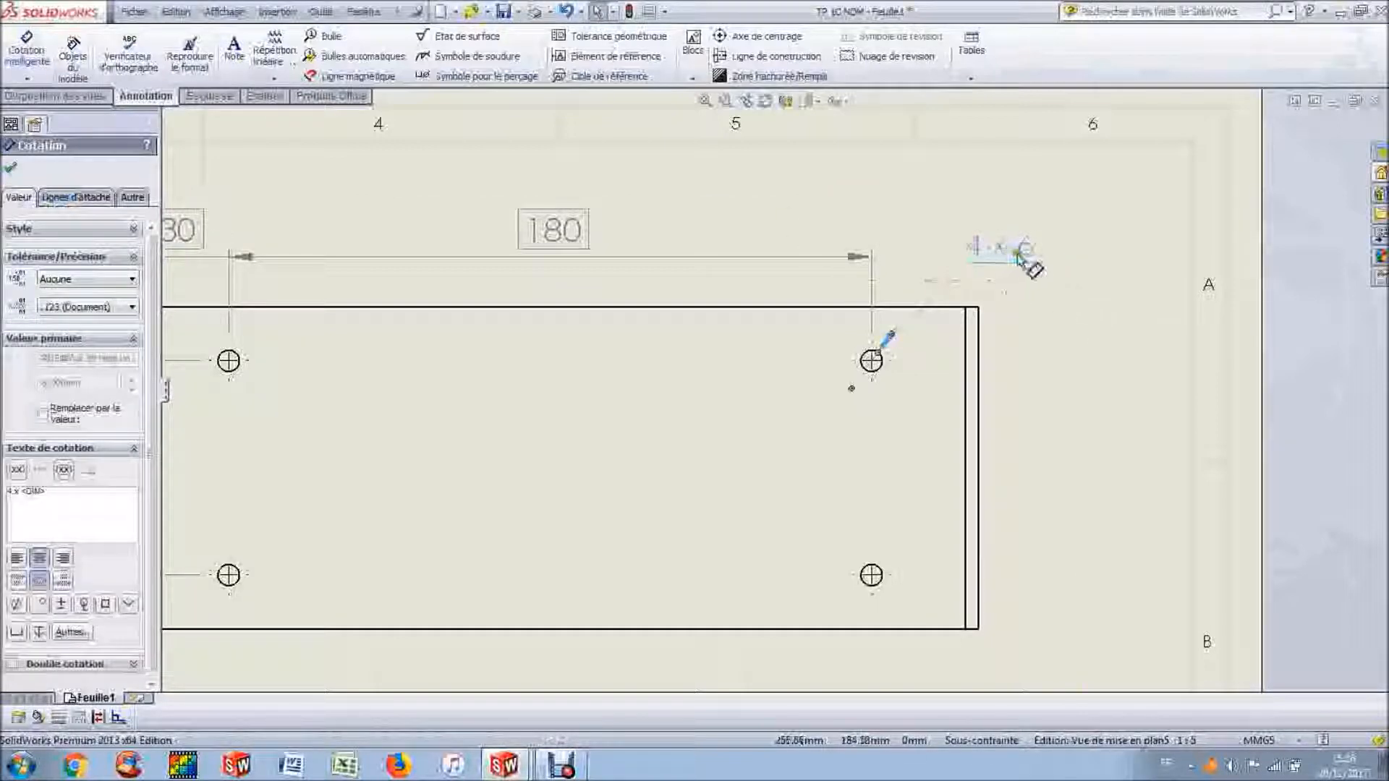
pyautogui.click(1156, 440)
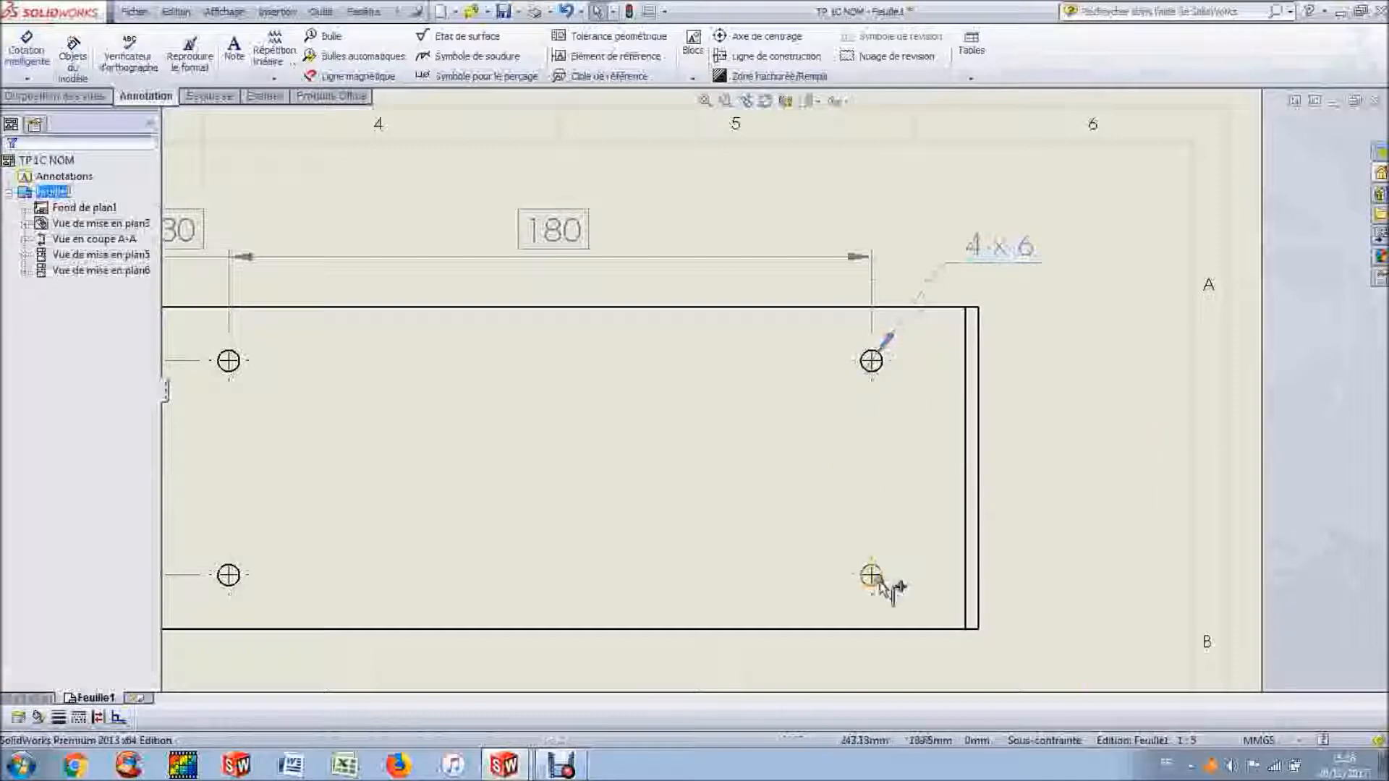
# Step: Delete the "COUPE A-A ECHELLE 1 : 2" label below the section view
pyautogui.press('f')
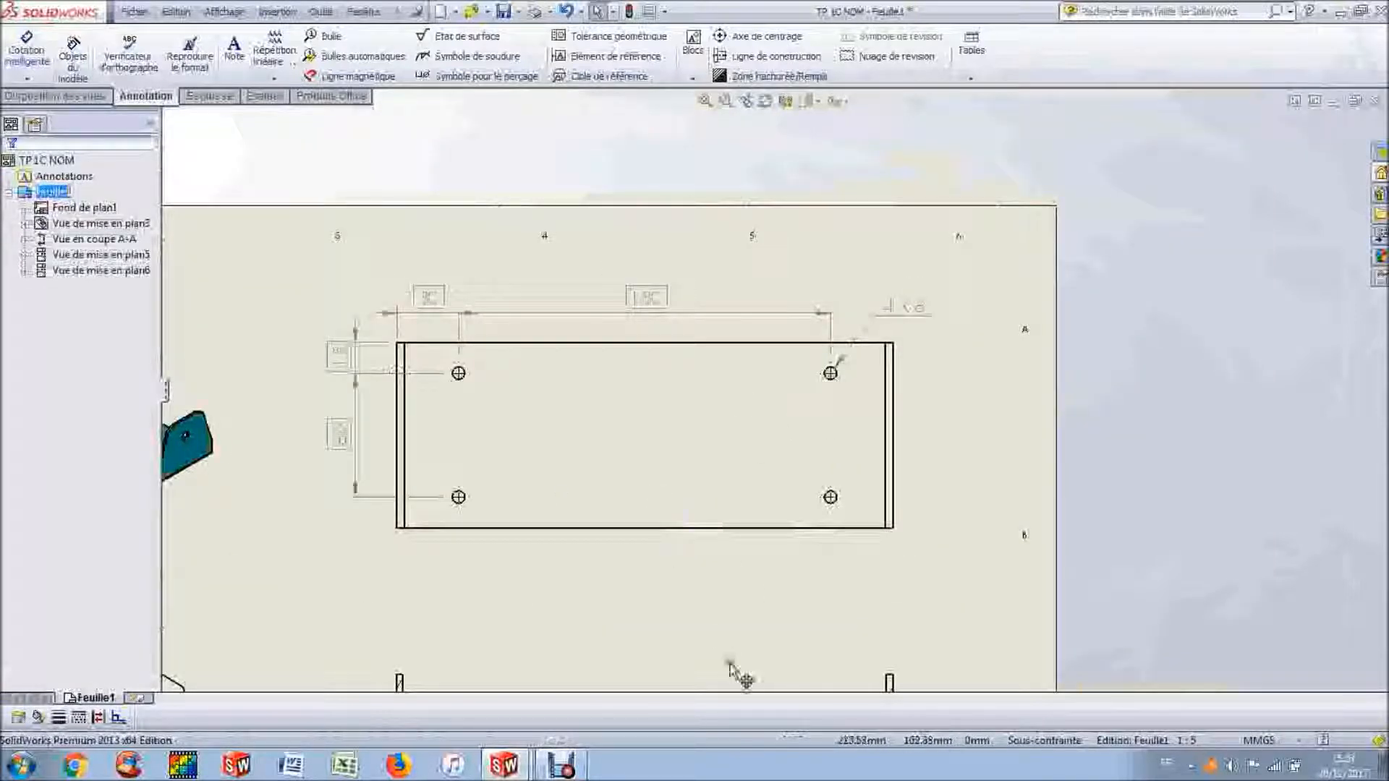
pyautogui.scroll(2, 715, 635)
pyautogui.scroll(2, 712, 640)
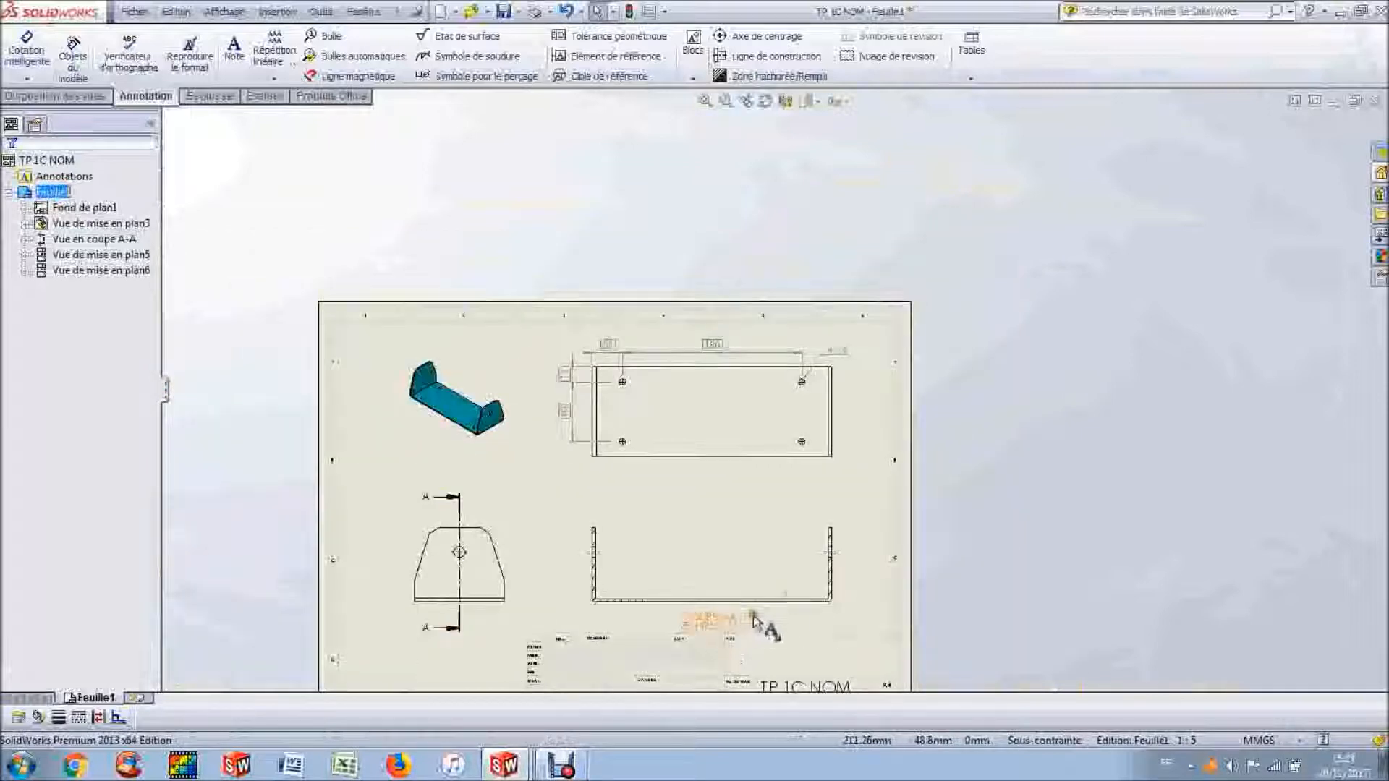
pyautogui.scroll(-1, 767, 635)
pyautogui.scroll(-2, 745, 641)
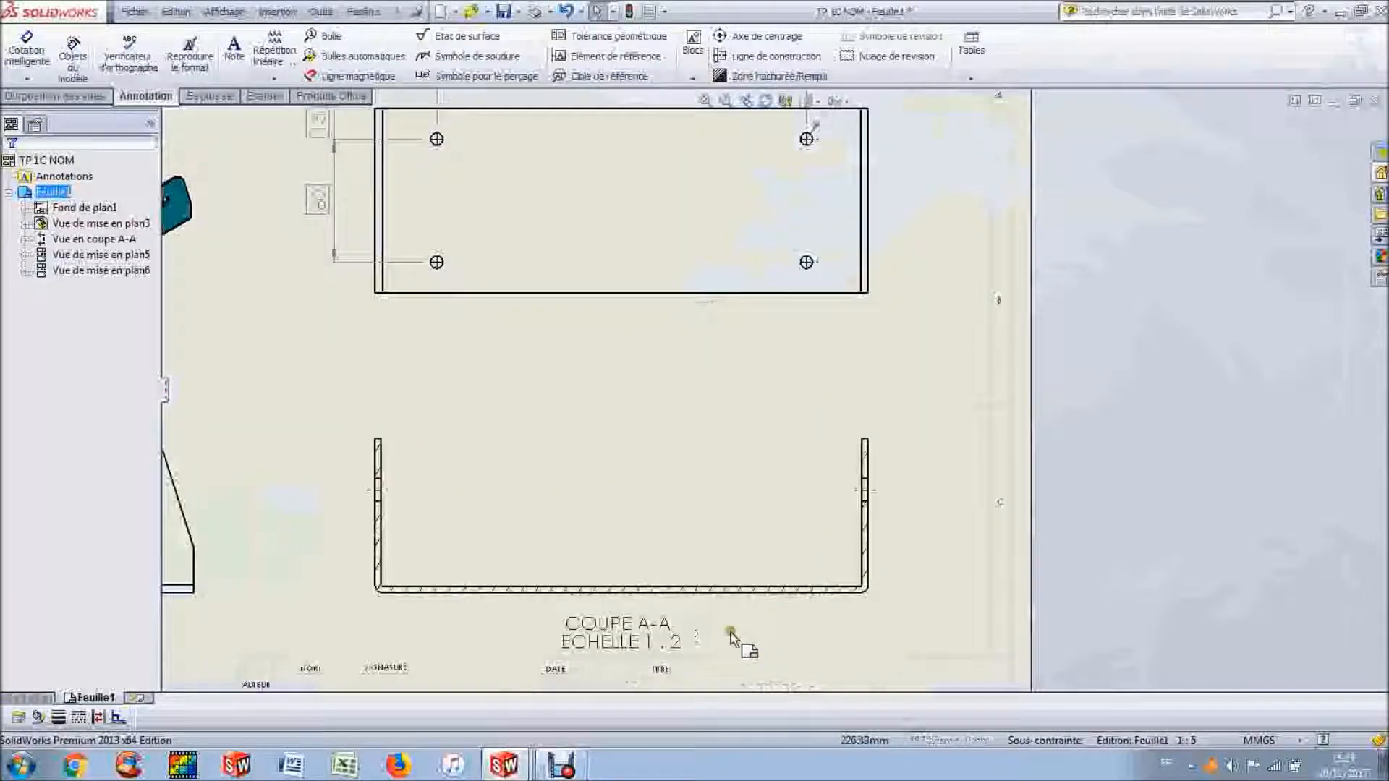
pyautogui.scroll(-2, 707, 644)
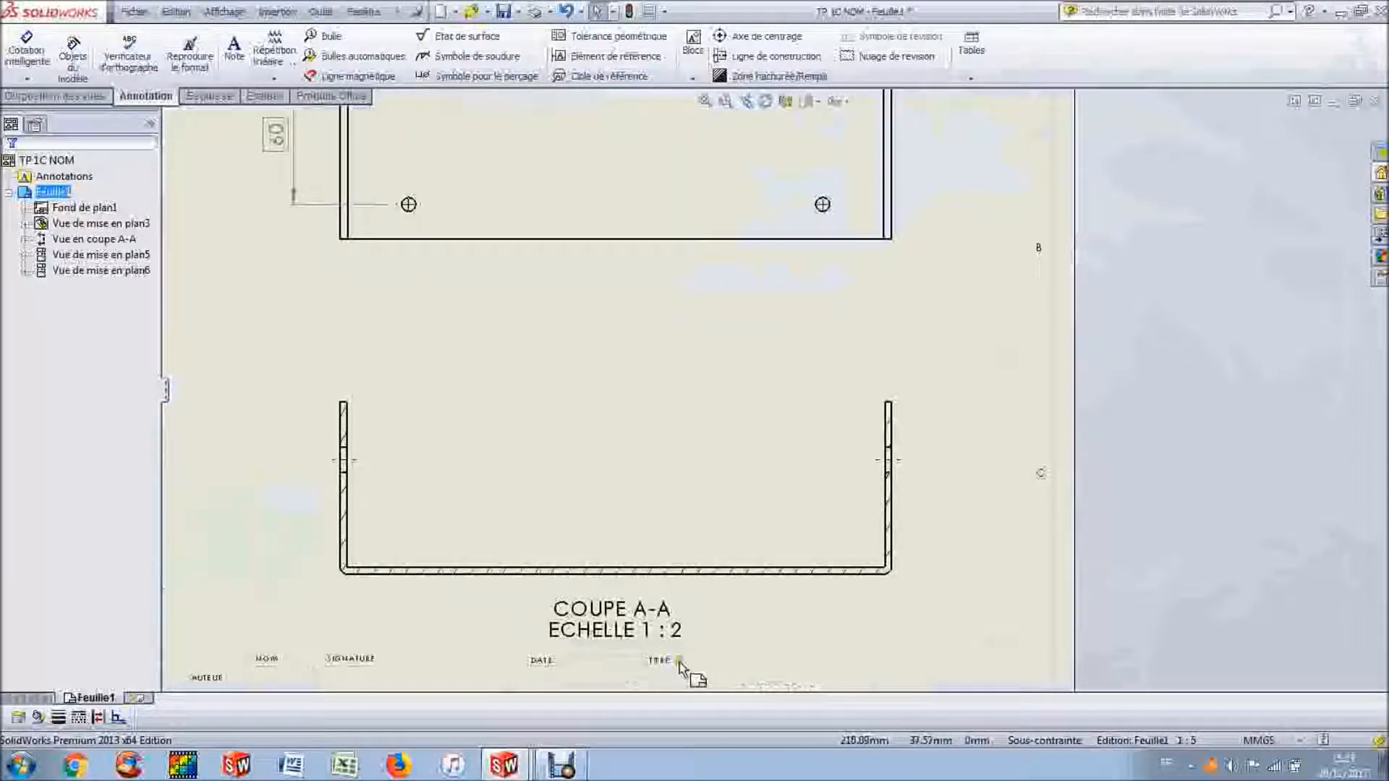
pyautogui.click(632, 604)
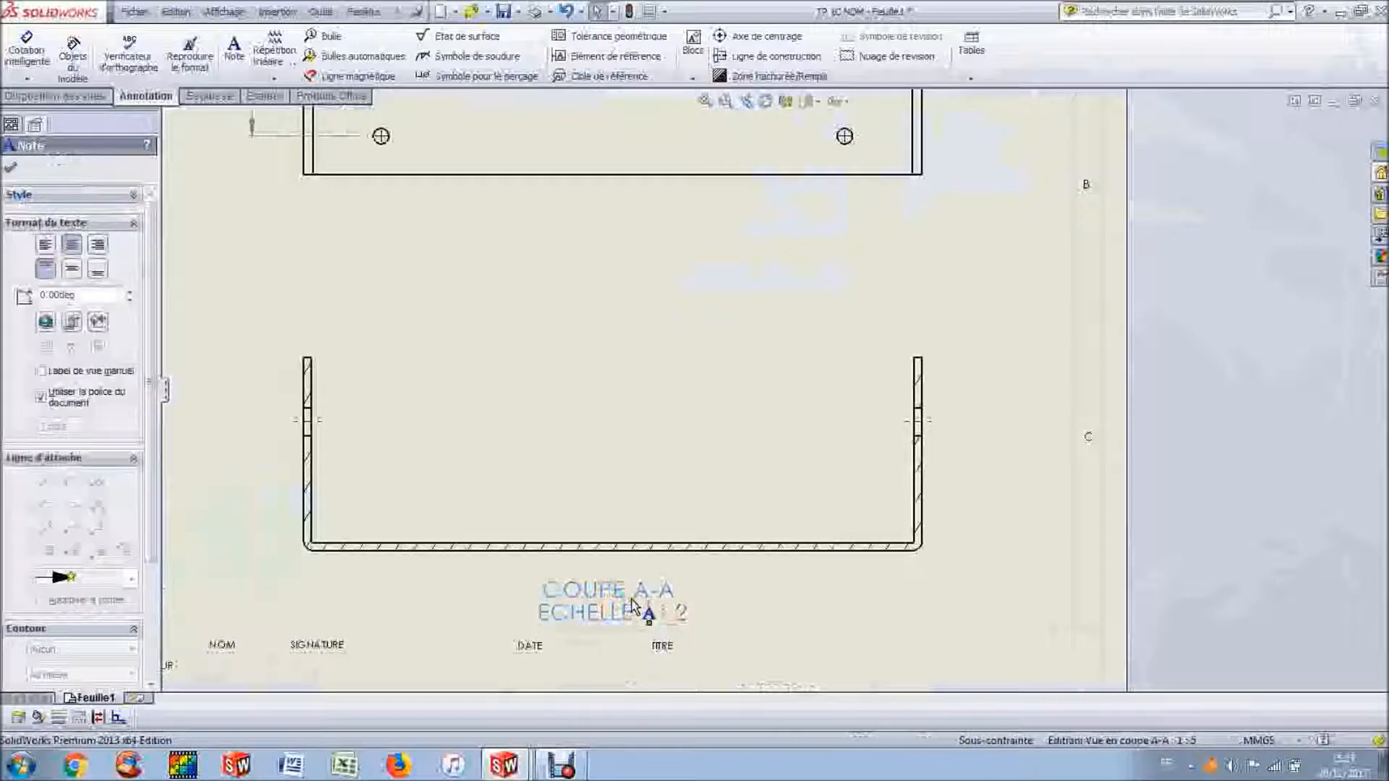
pyautogui.press('Delete')
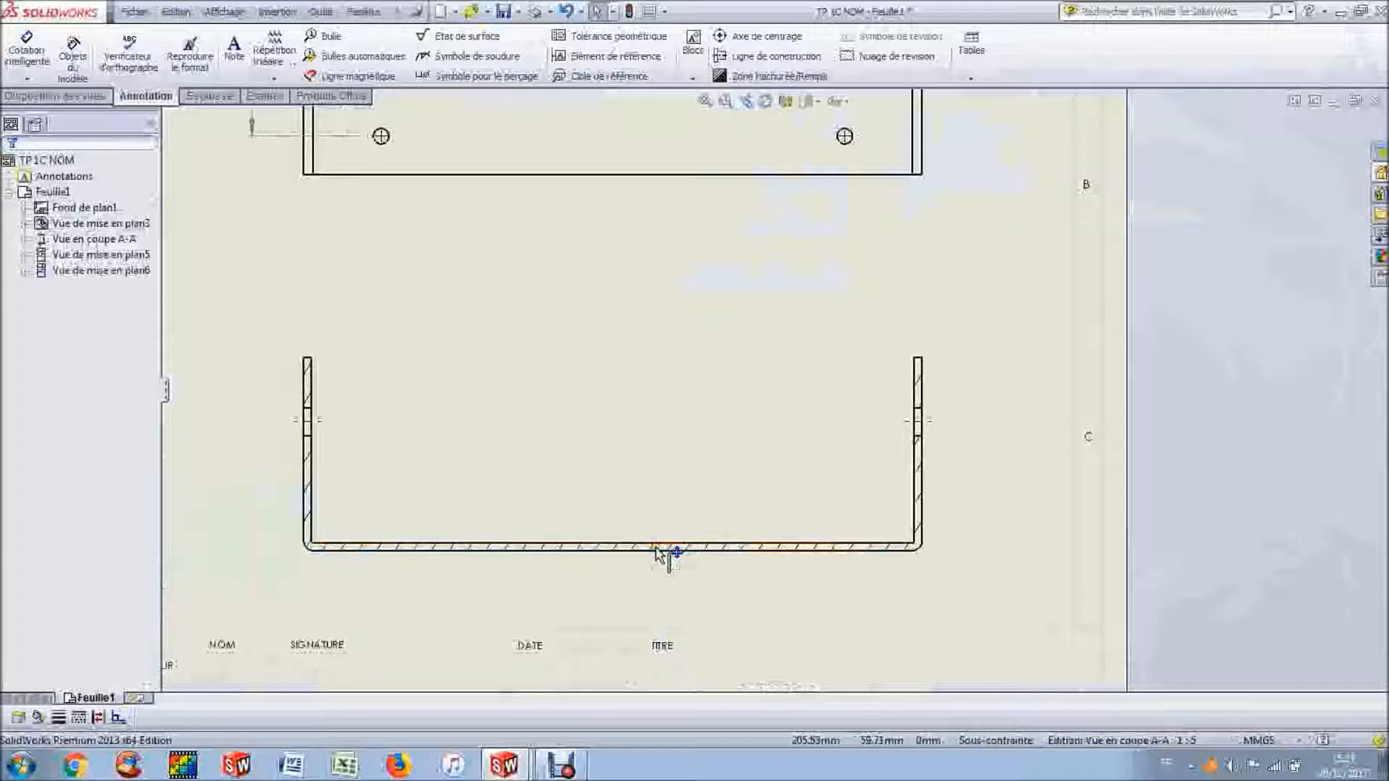
# Step: Disable the material-based hatching of section view A-A and set its hatch pattern scale to 2
pyautogui.scroll(-1, 518, 553)
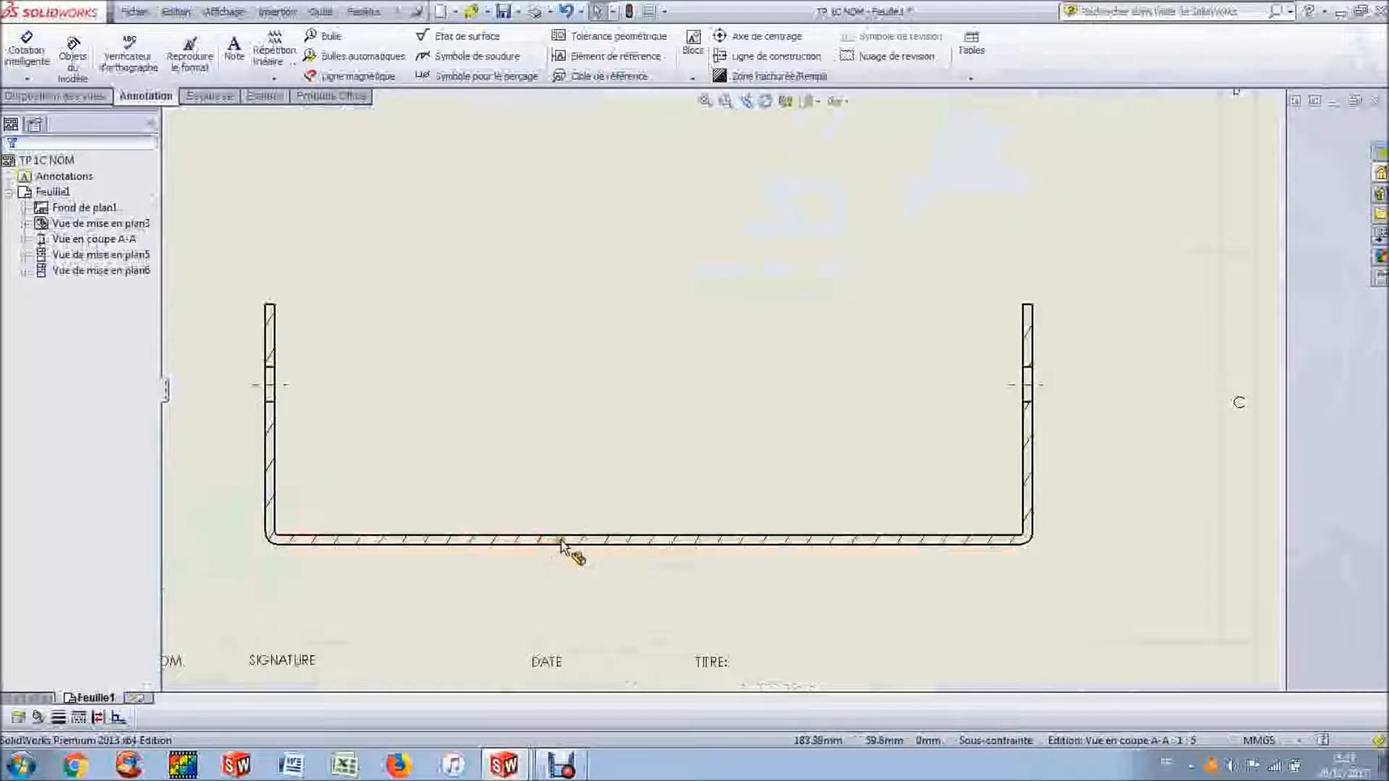
pyautogui.click(769, 547)
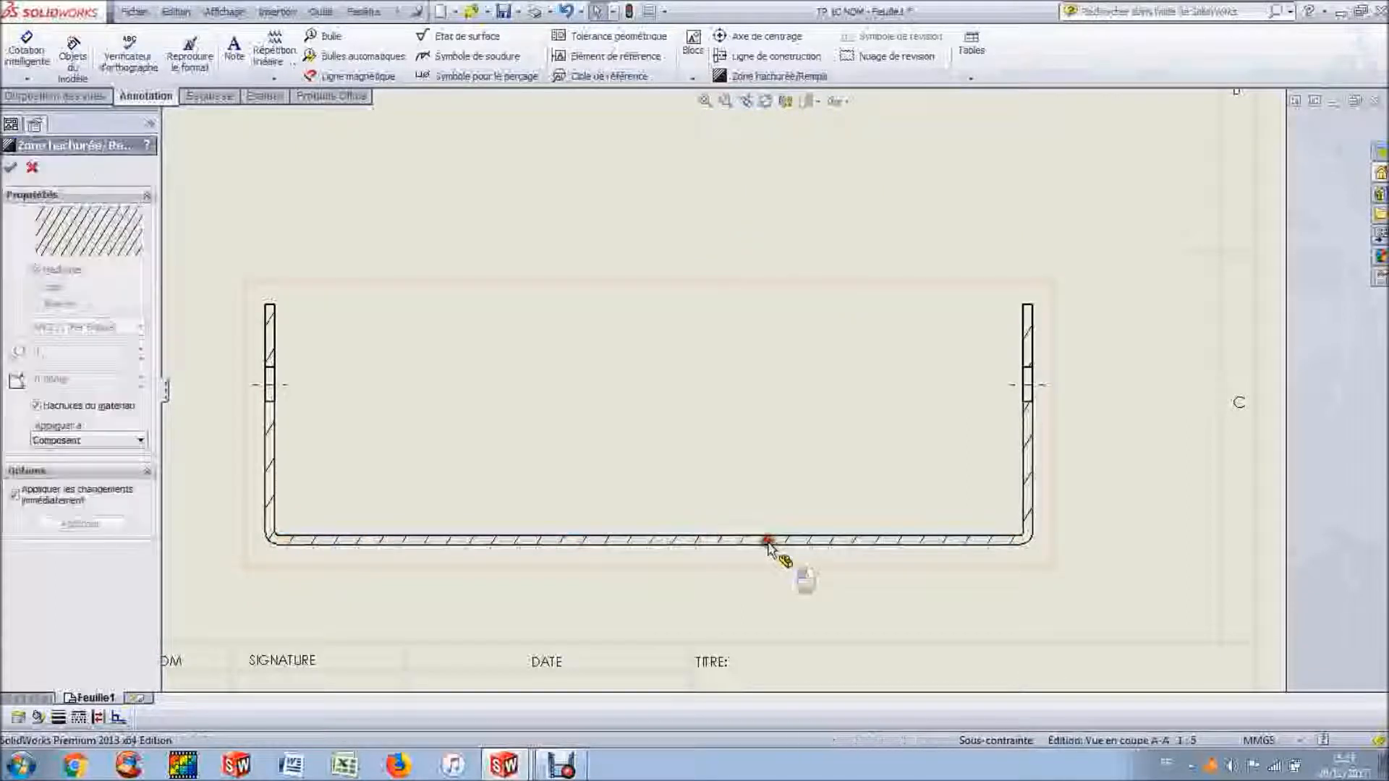
pyautogui.click(54, 408)
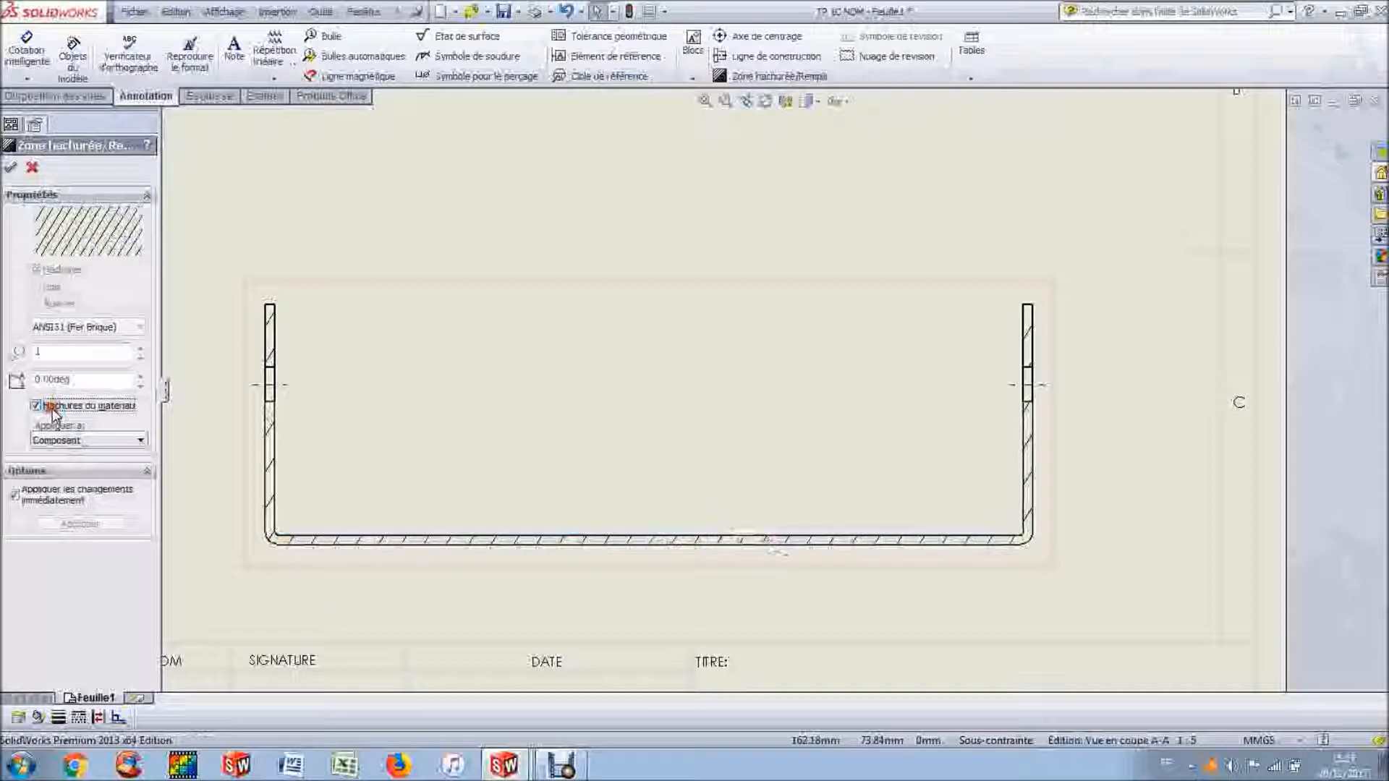
pyautogui.click(138, 349)
pyautogui.click(137, 348)
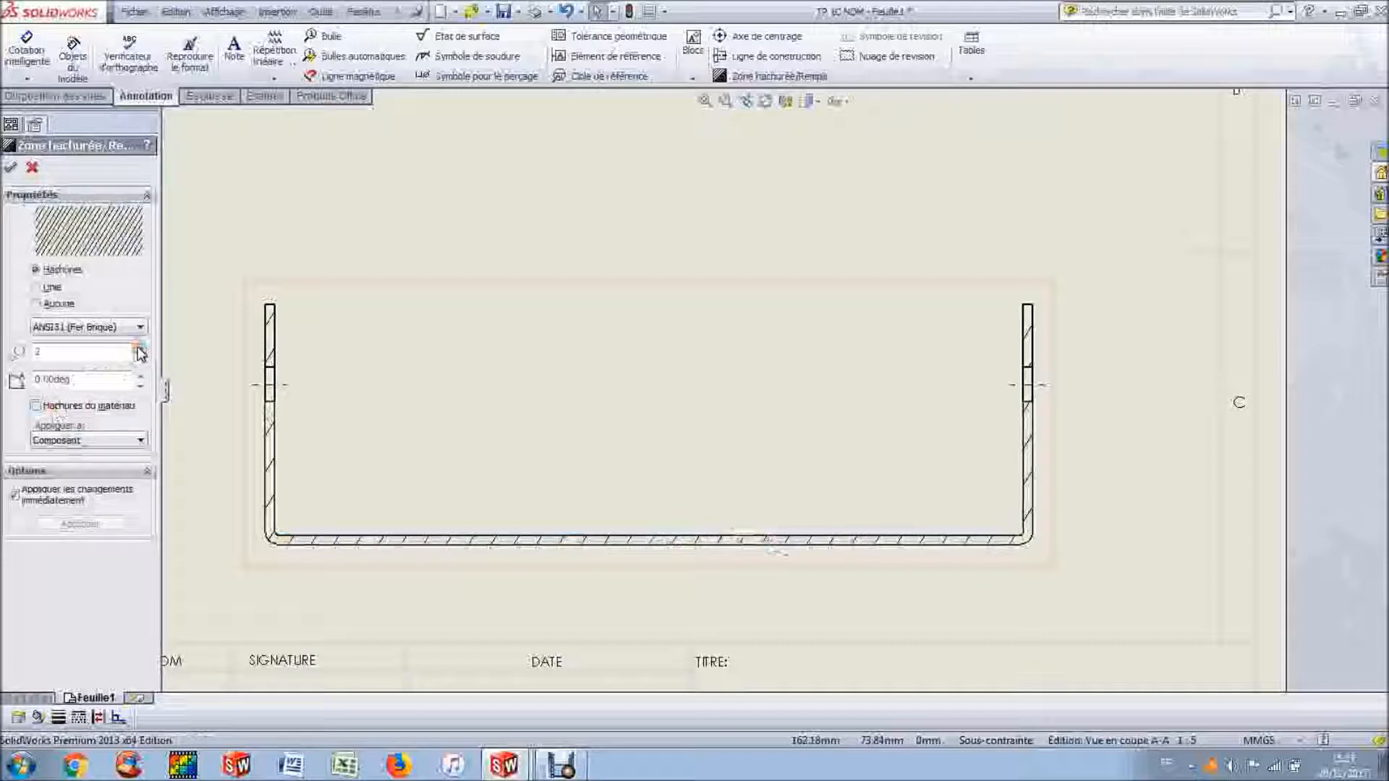
pyautogui.click(10, 167)
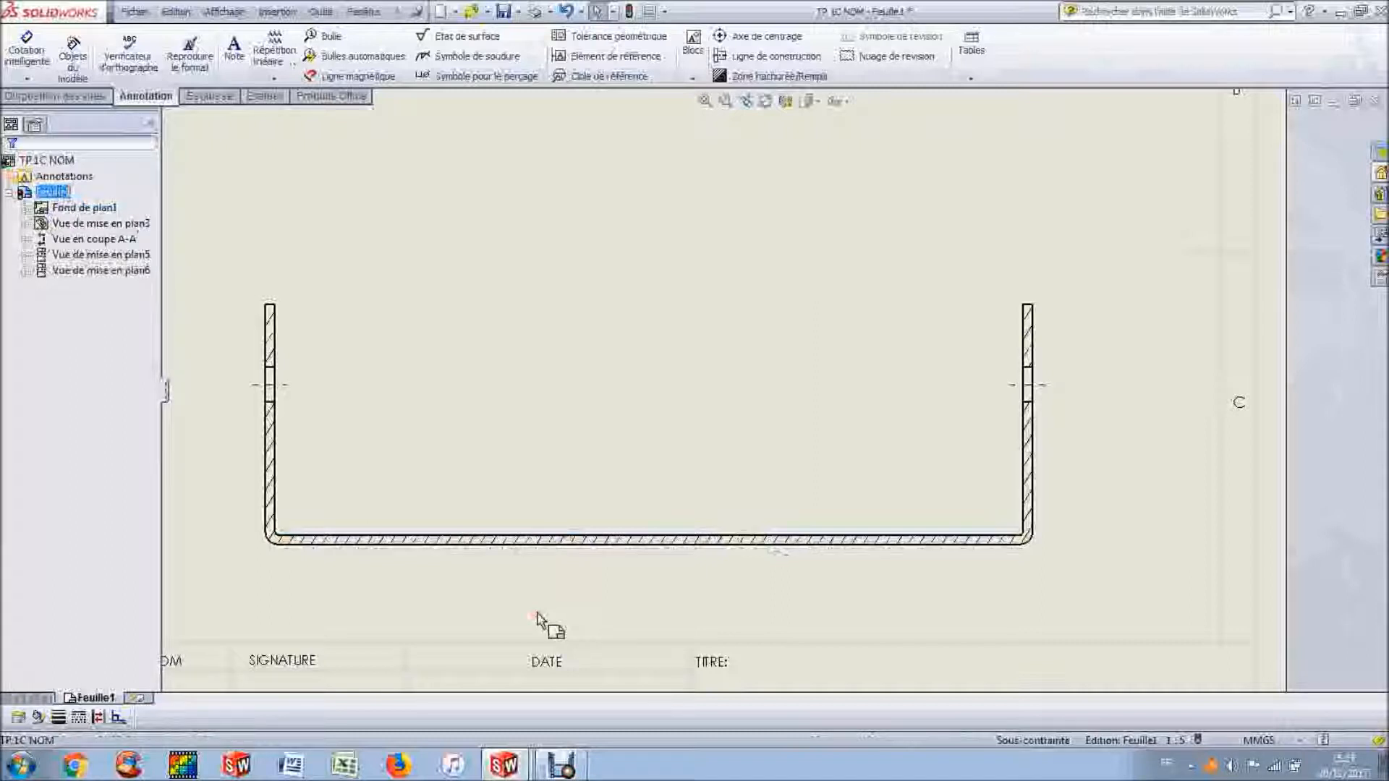
# Step: Dimension the overall outer width of section A-A between the two flanges' outer faces, placing the dimension below the view
pyautogui.click(27, 50)
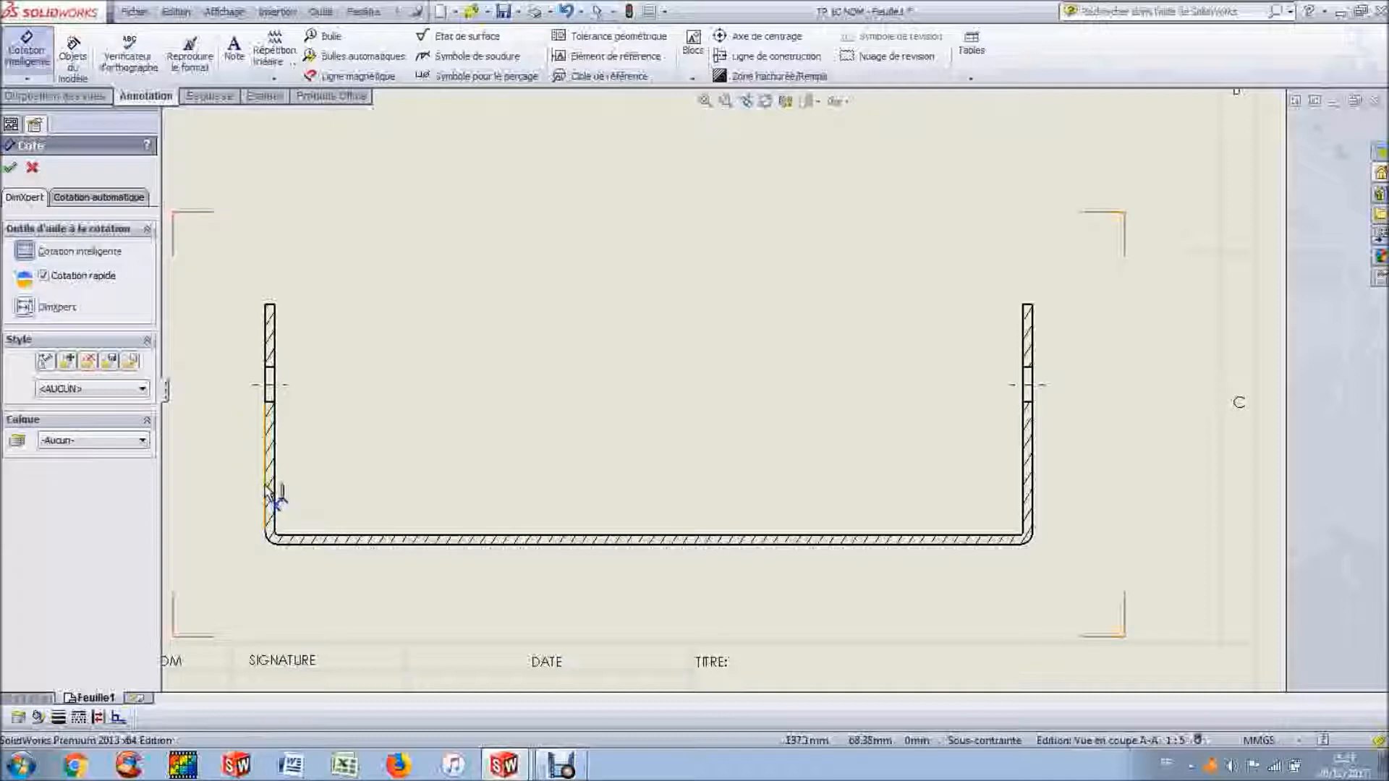
pyautogui.click(274, 498)
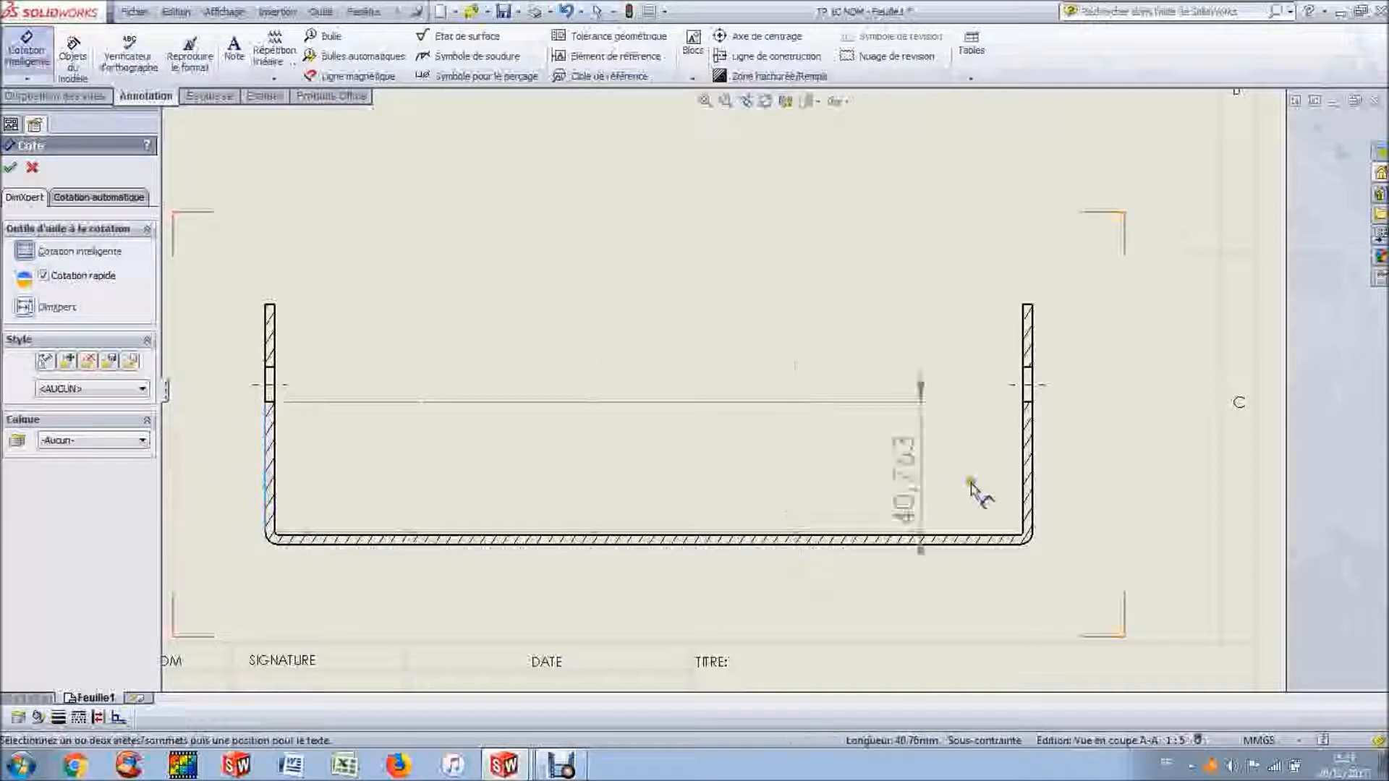
pyautogui.click(1027, 486)
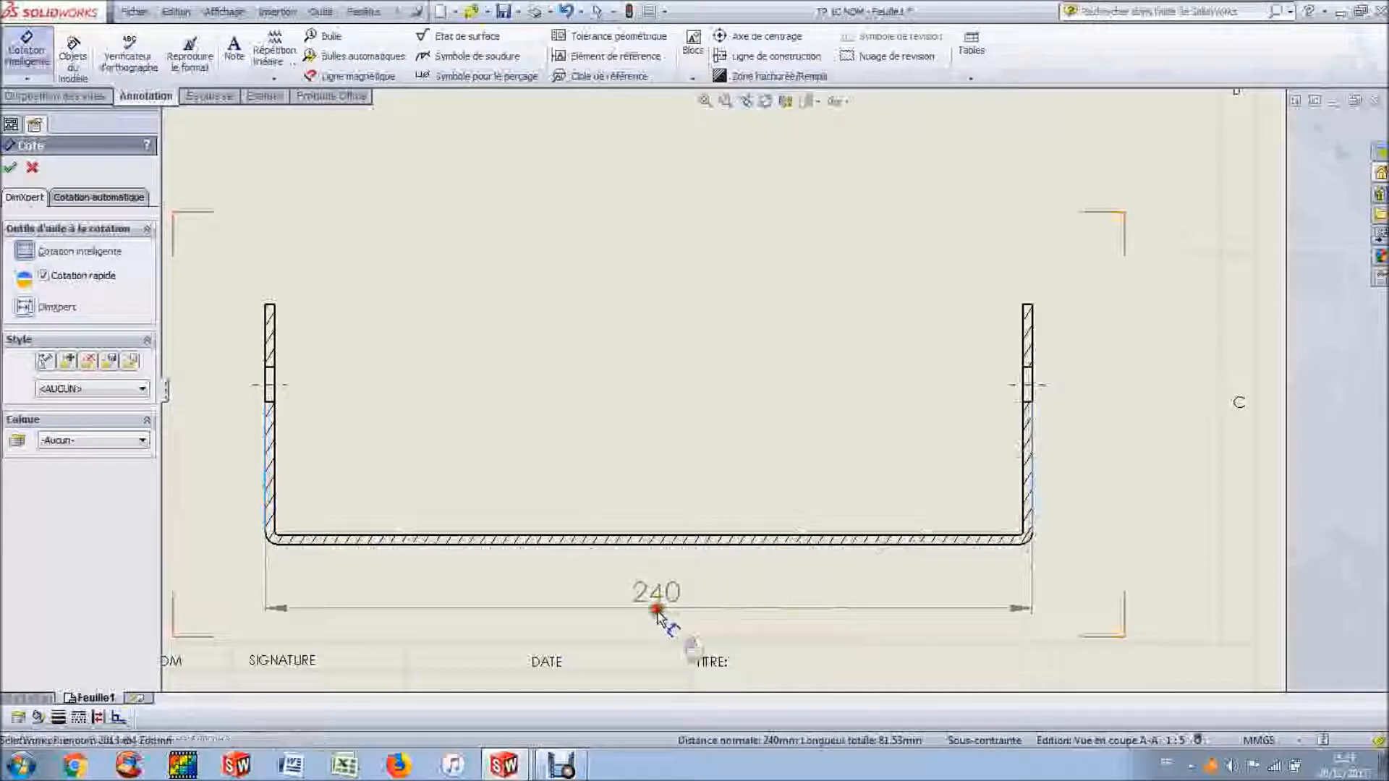
pyautogui.click(656, 611)
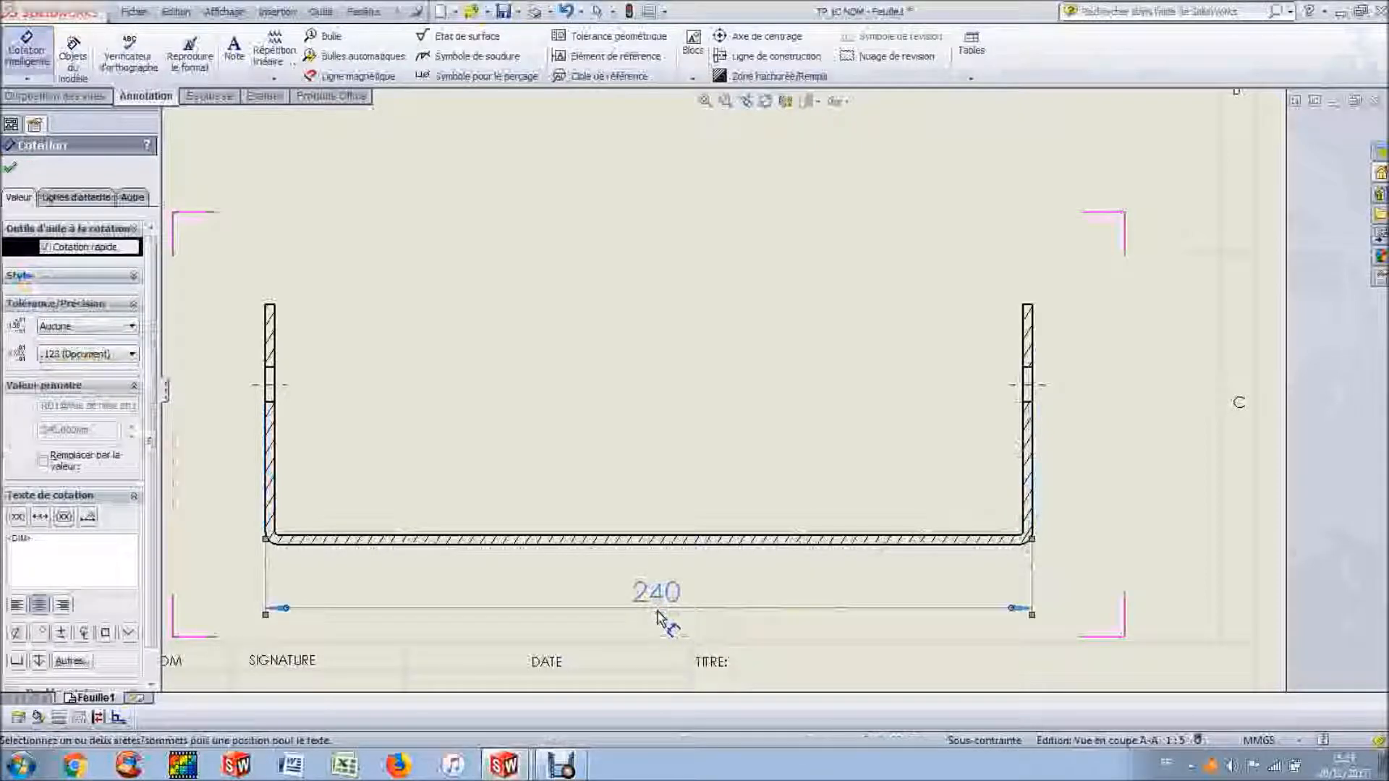
# Step: Apply a Bilatérale tolerance of +1 and 0 mm to the section view's overall width dimension
pyautogui.click(58, 327)
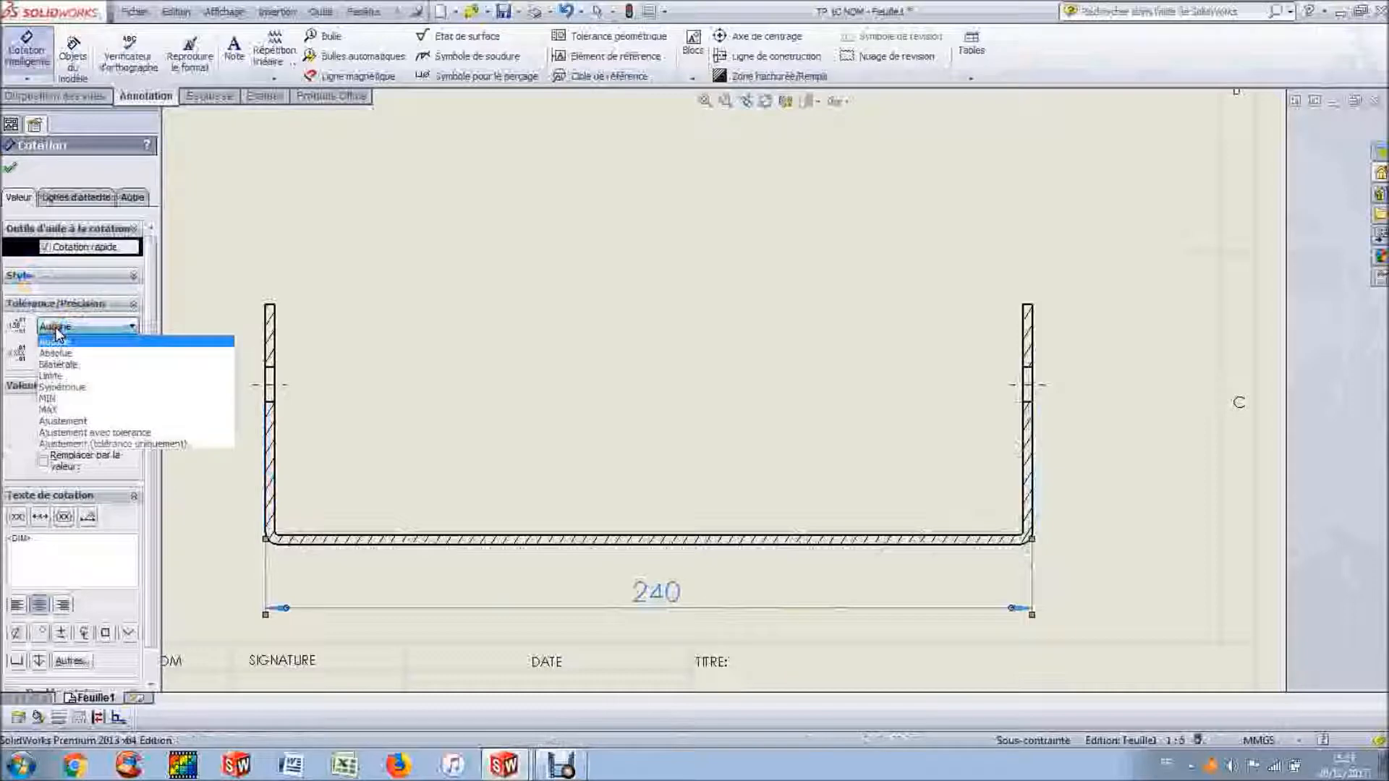
pyautogui.click(61, 365)
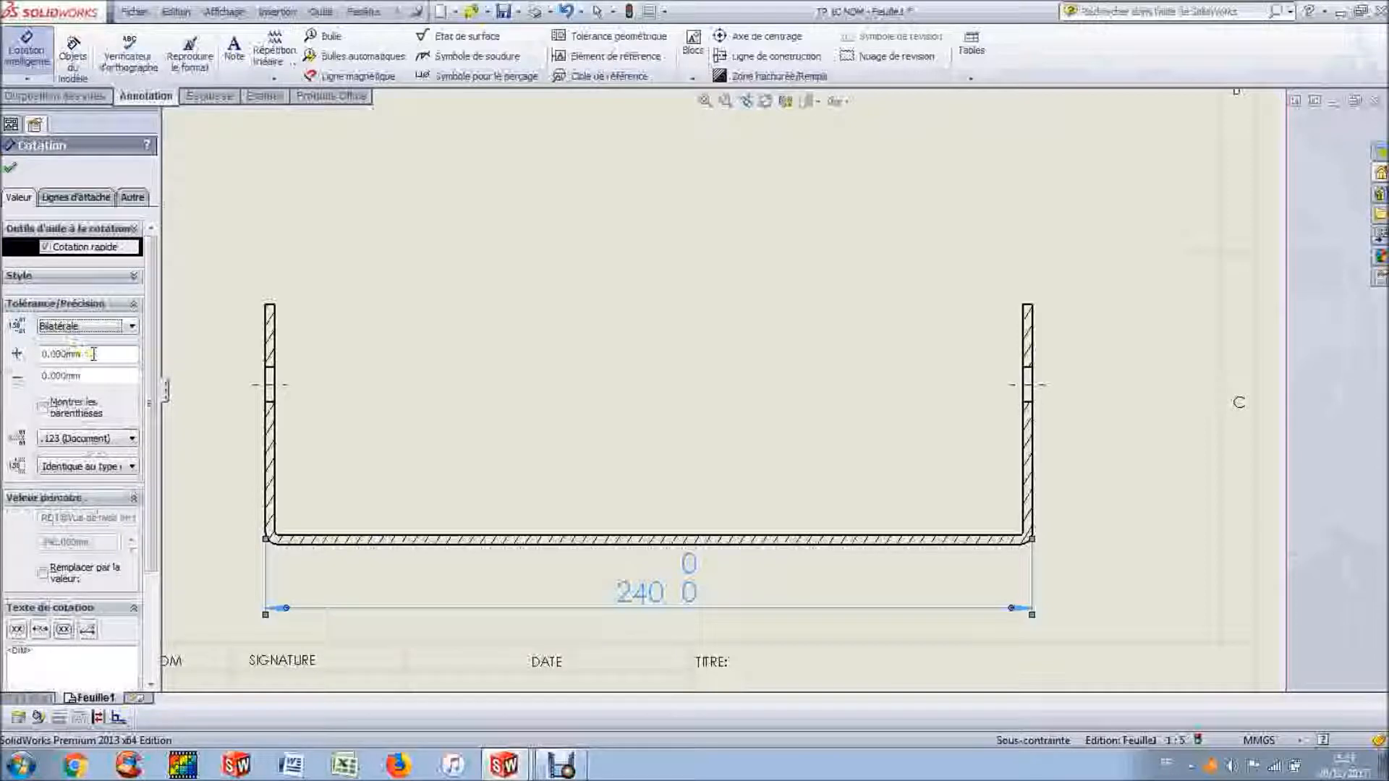
pyautogui.moveTo(93, 354); pyautogui.dragTo(28, 353)
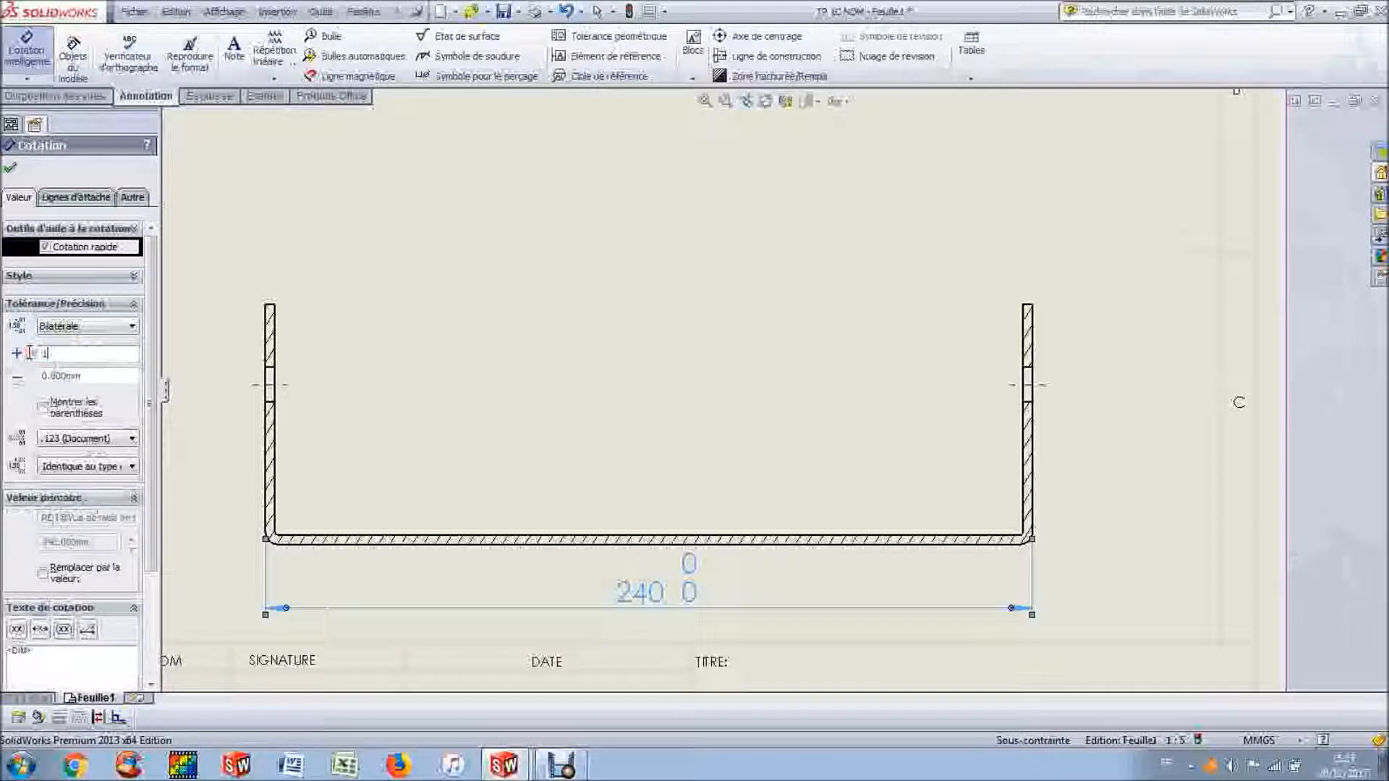
pyautogui.click(94, 377)
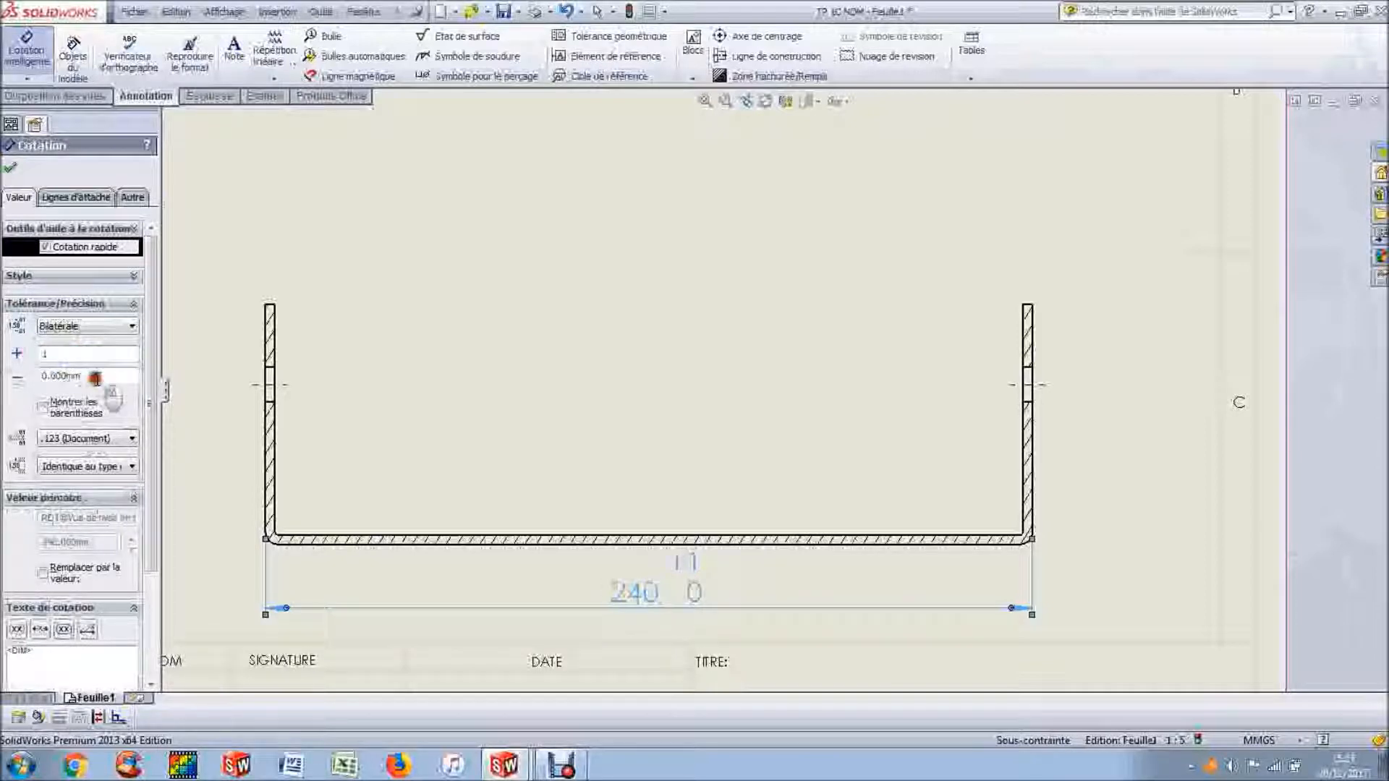
pyautogui.click(10, 173)
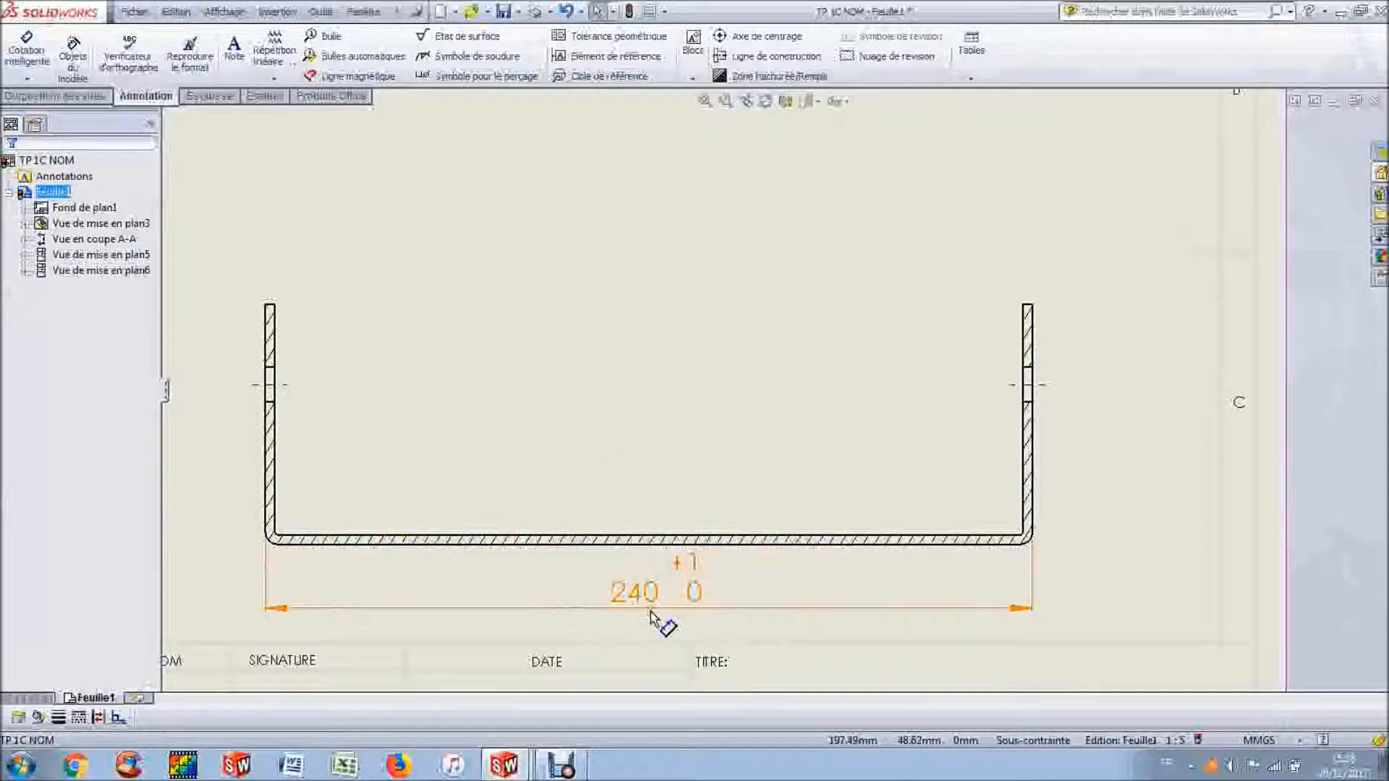
# Step: Dimension the overall height of section A-A from its bottom edge to the left flange's top, placing the dimension left of the view
pyautogui.scroll(1, 259, 446)
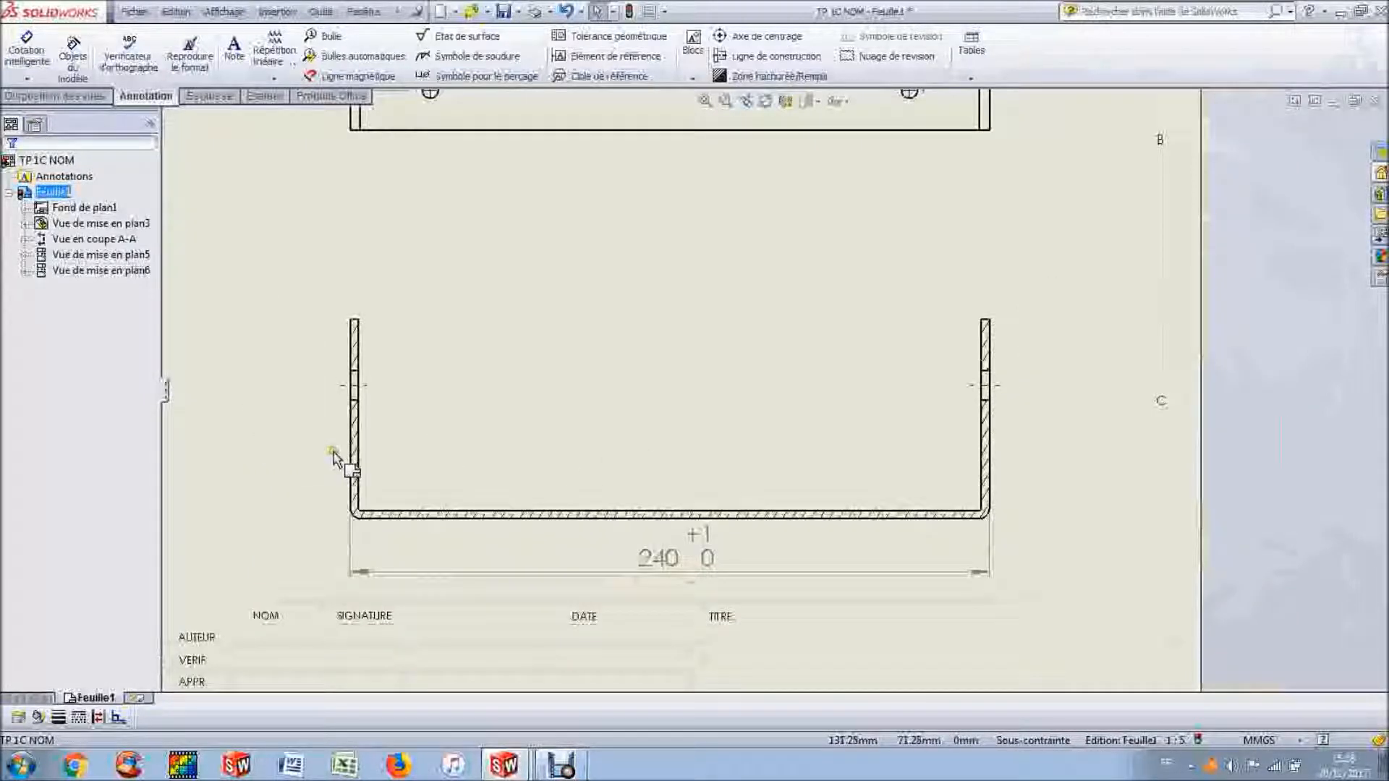
pyautogui.scroll(-2, 333, 453)
pyautogui.click(27, 51)
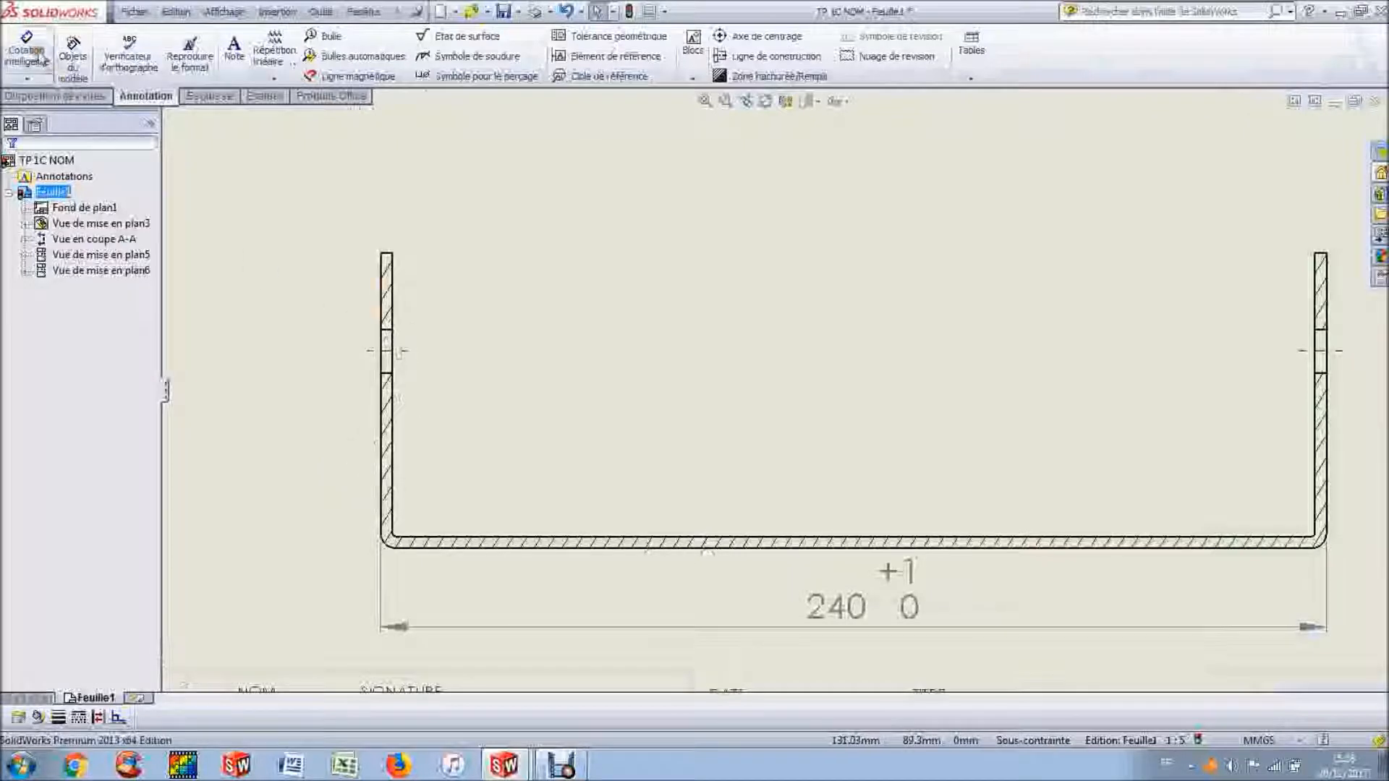
pyautogui.click(486, 549)
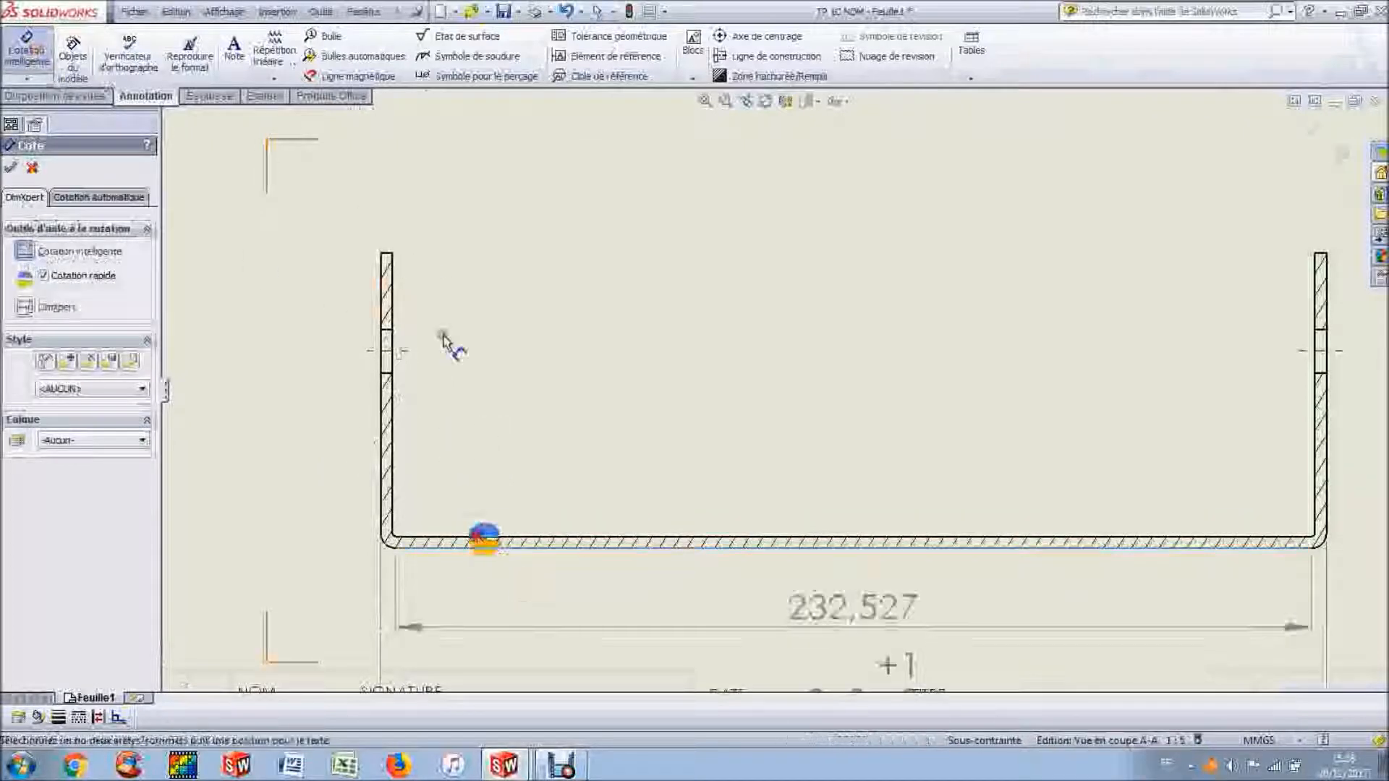
pyautogui.scroll(-6, 392, 259)
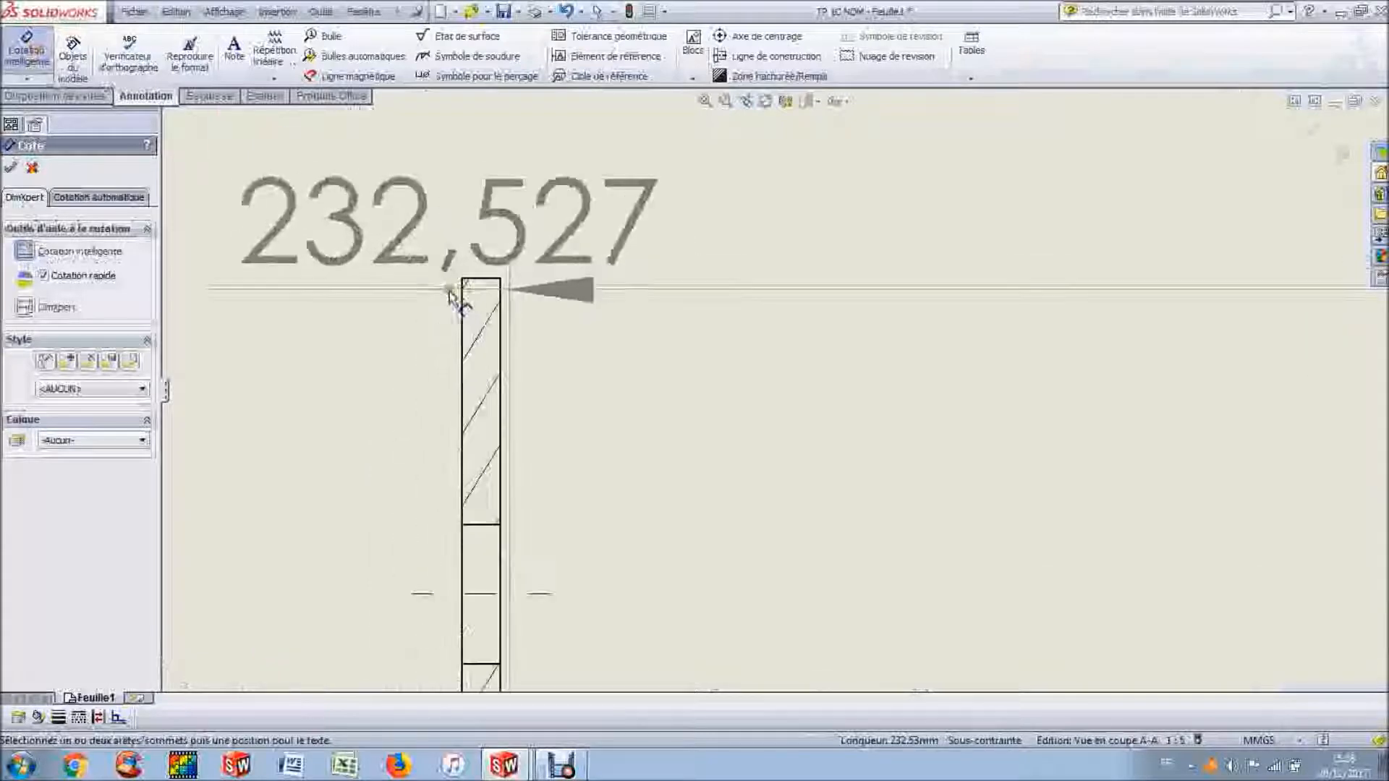
pyautogui.click(482, 288)
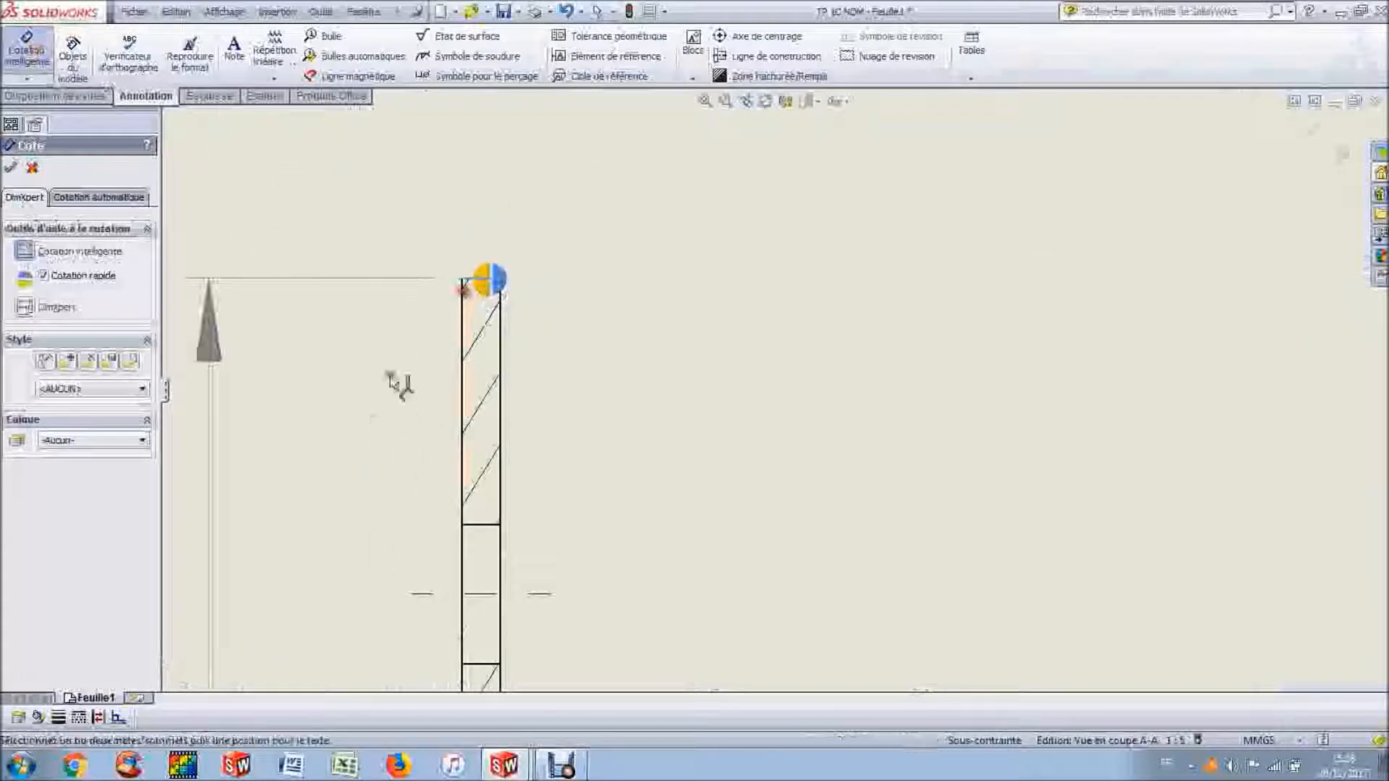
pyautogui.press('z')
pyautogui.press('z')
pyautogui.press('z')
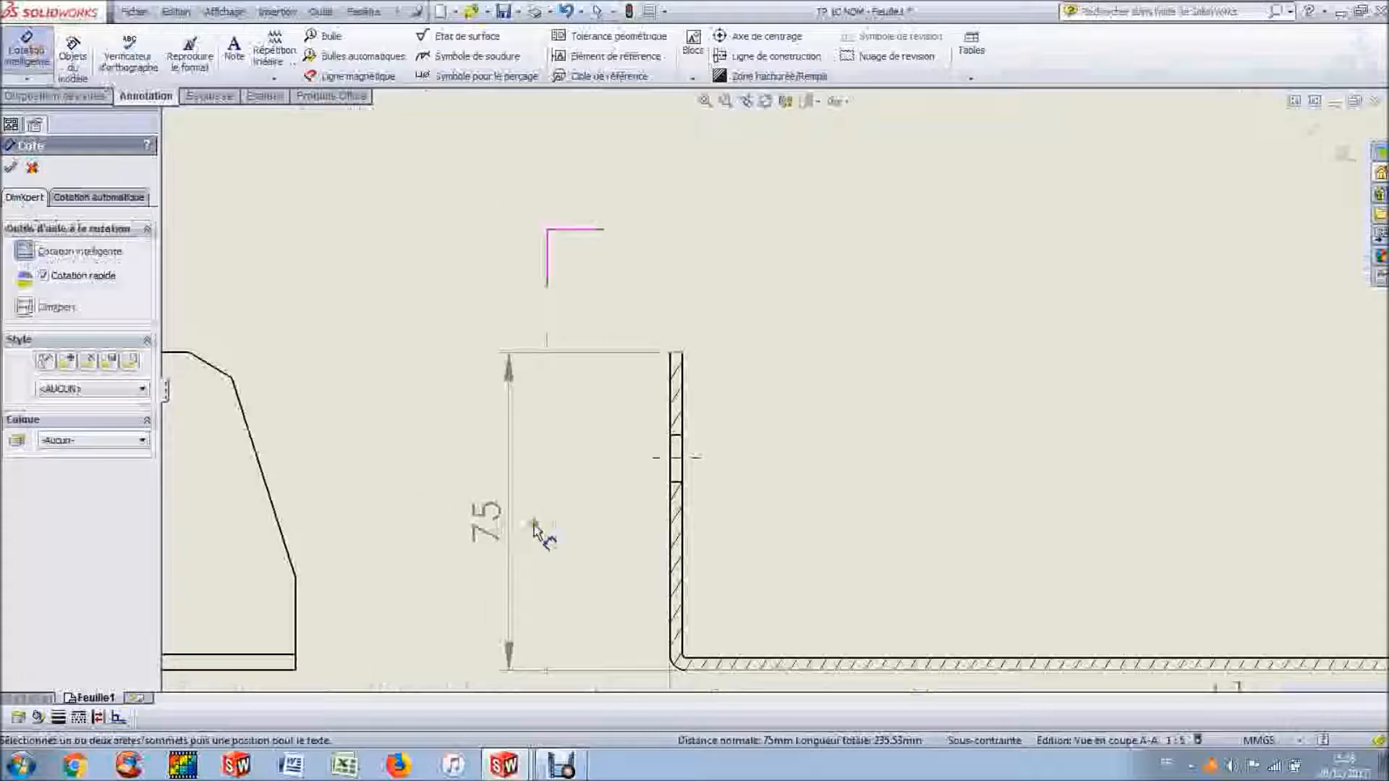
pyautogui.click(609, 530)
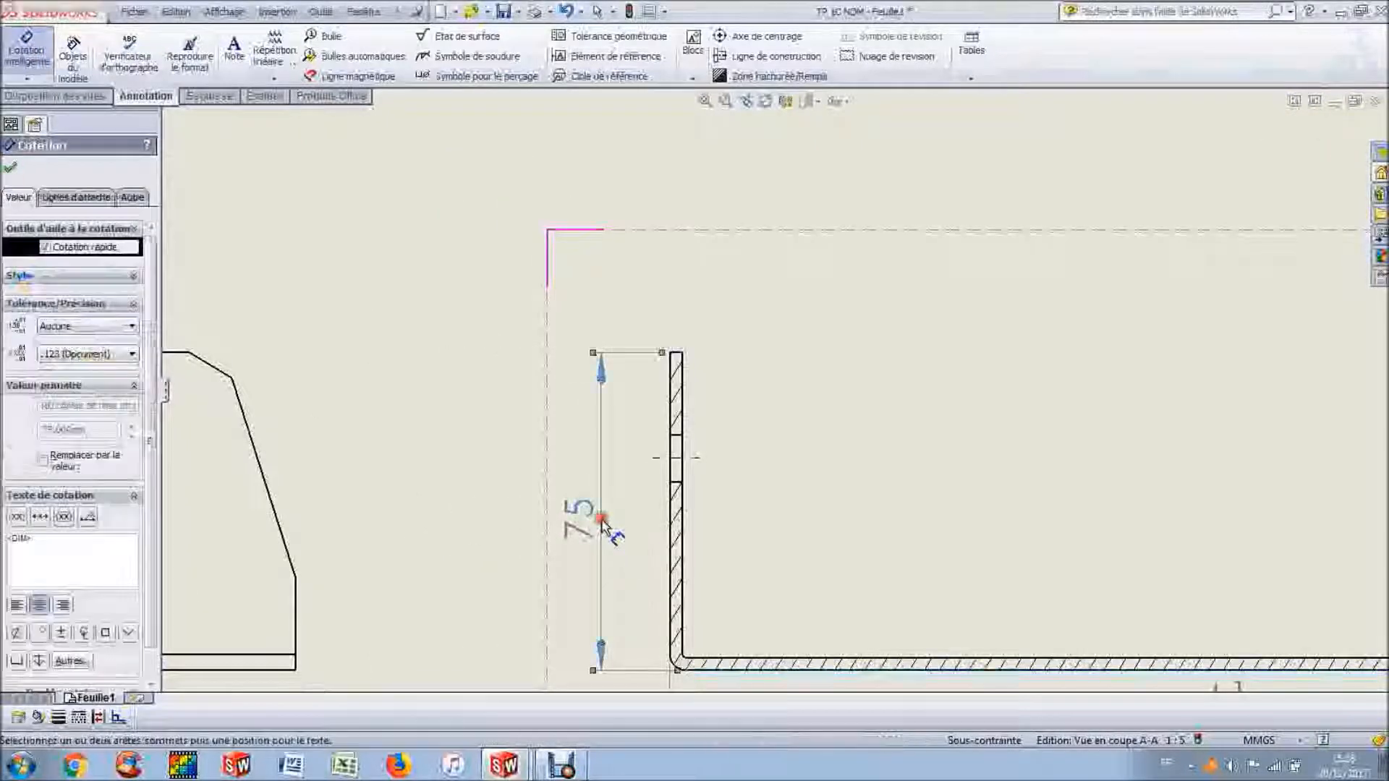
# Step: Apply a Bilatérale tolerance of +1 and 0 mm to the section view's overall height dimension
pyautogui.click(70, 327)
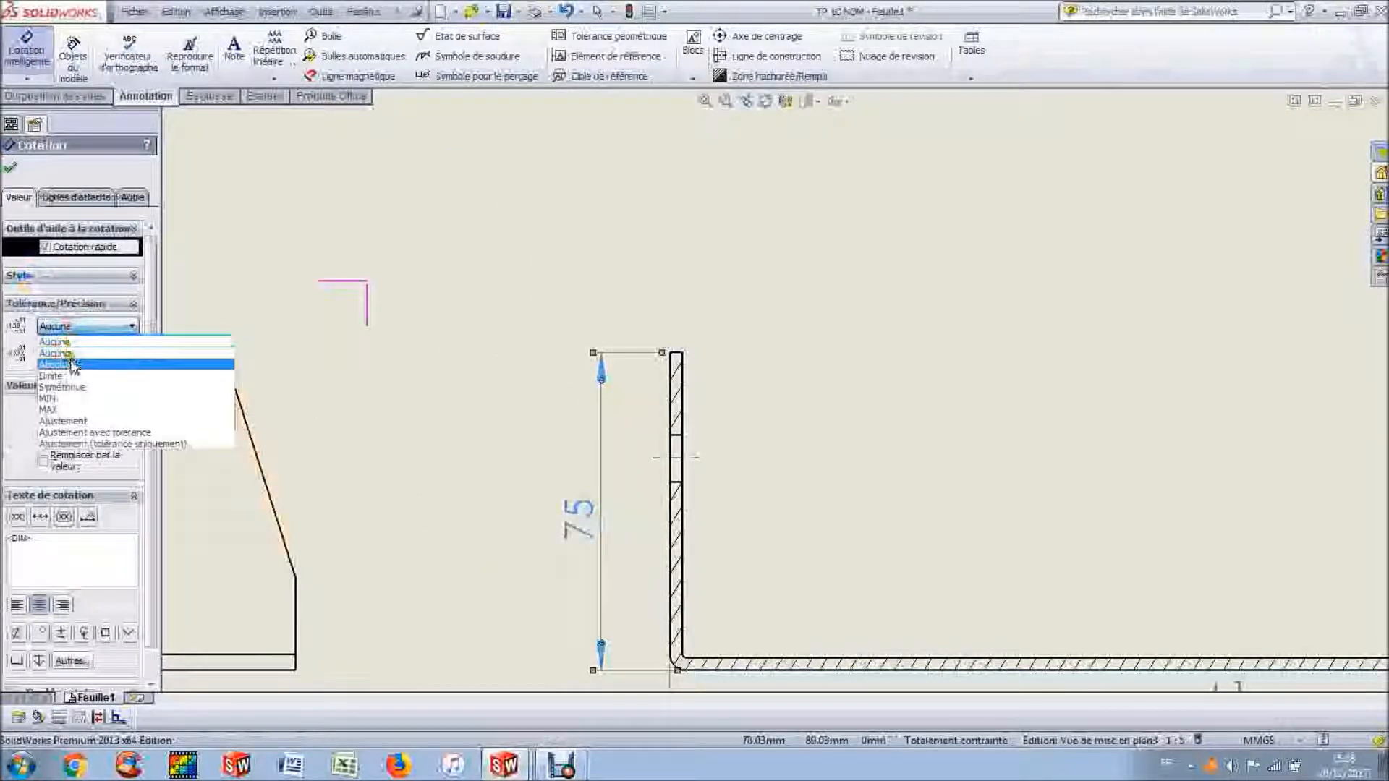
pyautogui.click(73, 363)
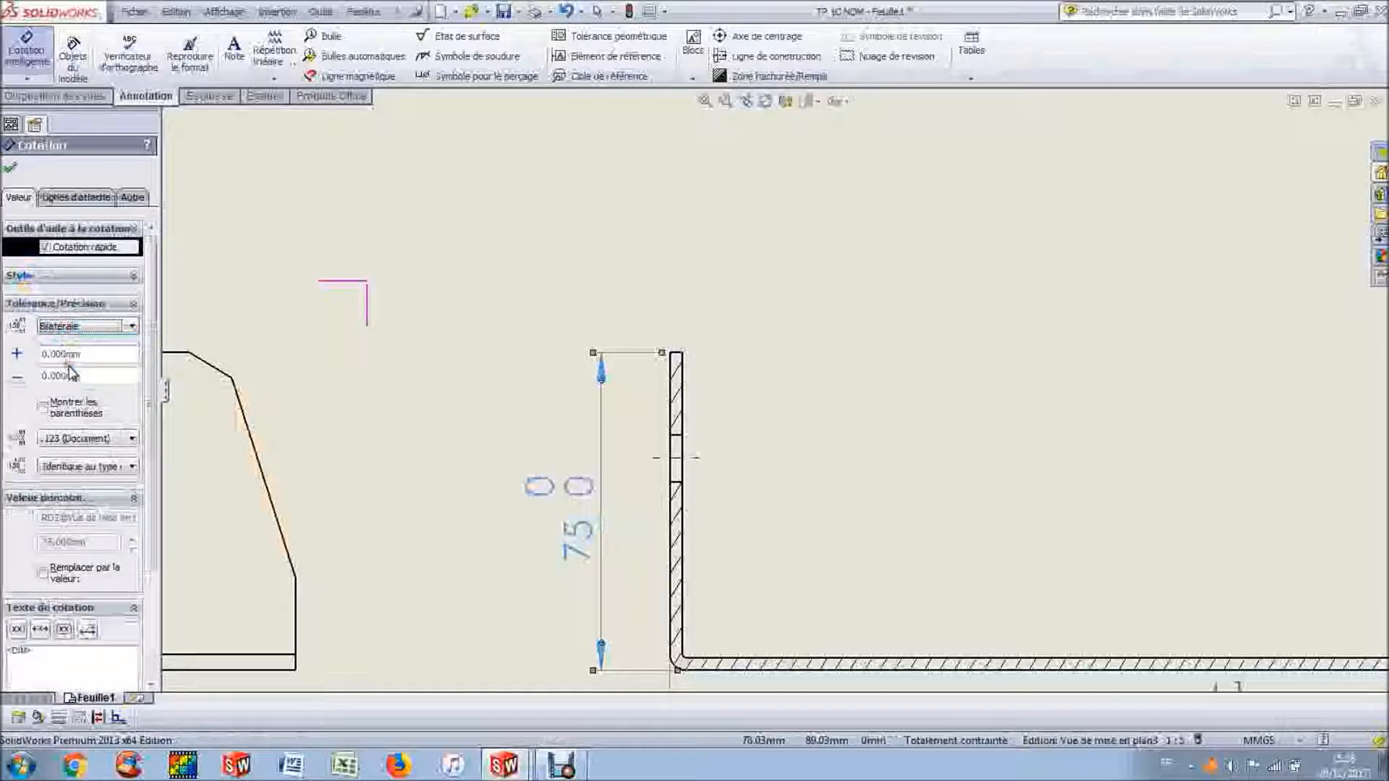
pyautogui.moveTo(85, 355); pyautogui.dragTo(43, 356)
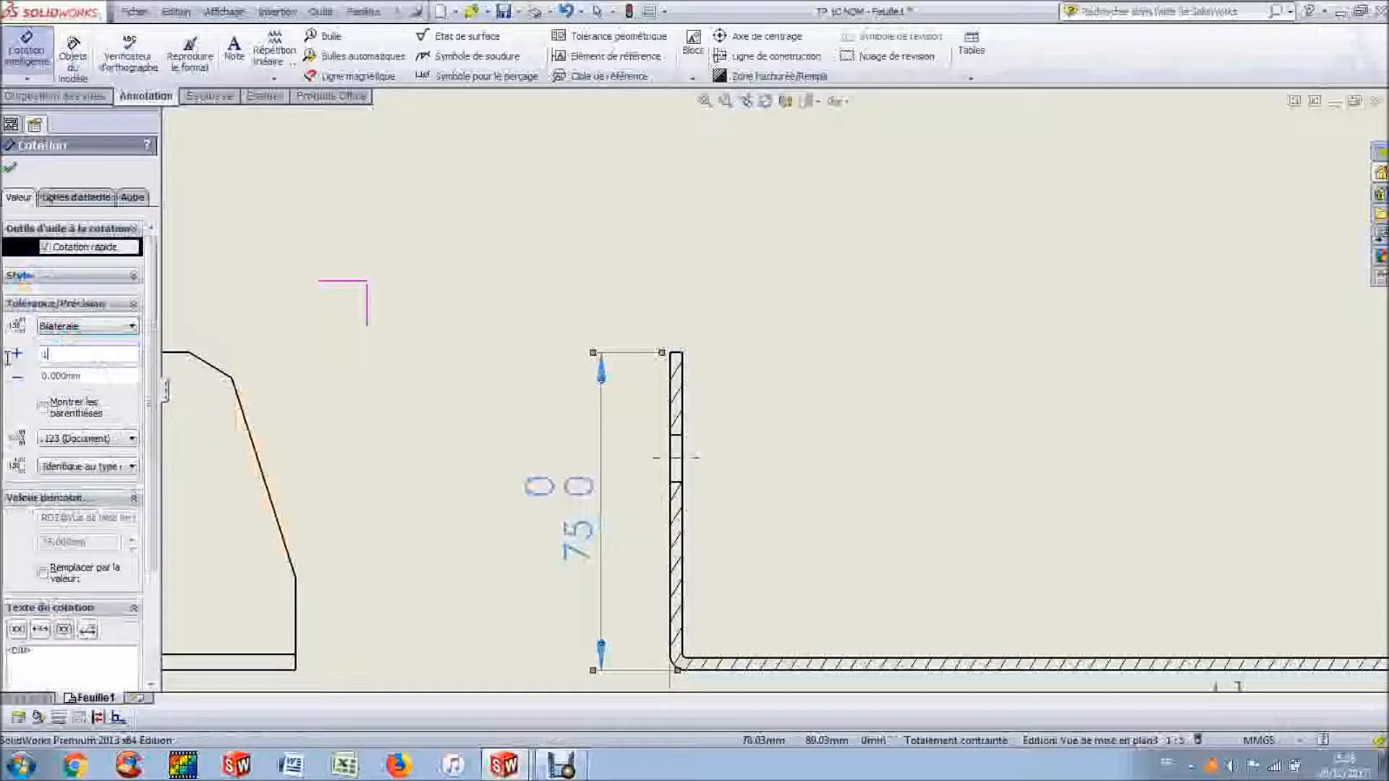
pyautogui.click(13, 168)
pyautogui.click(499, 186)
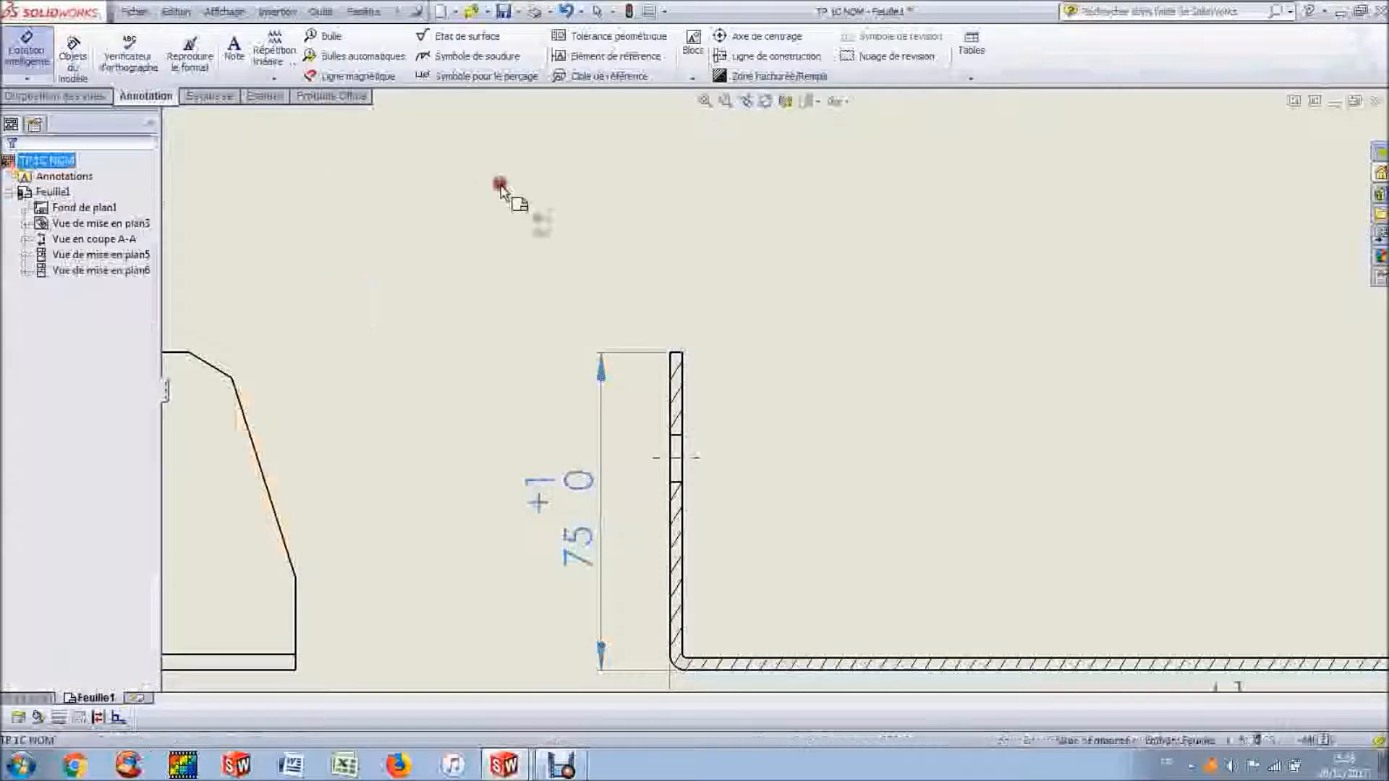
pyautogui.press('Escape')
# Step: Dimension the width of the bottom edge in the flange side view, placing the dimension just below the view
pyautogui.scroll(2, 545, 381)
pyautogui.scroll(1, 545, 381)
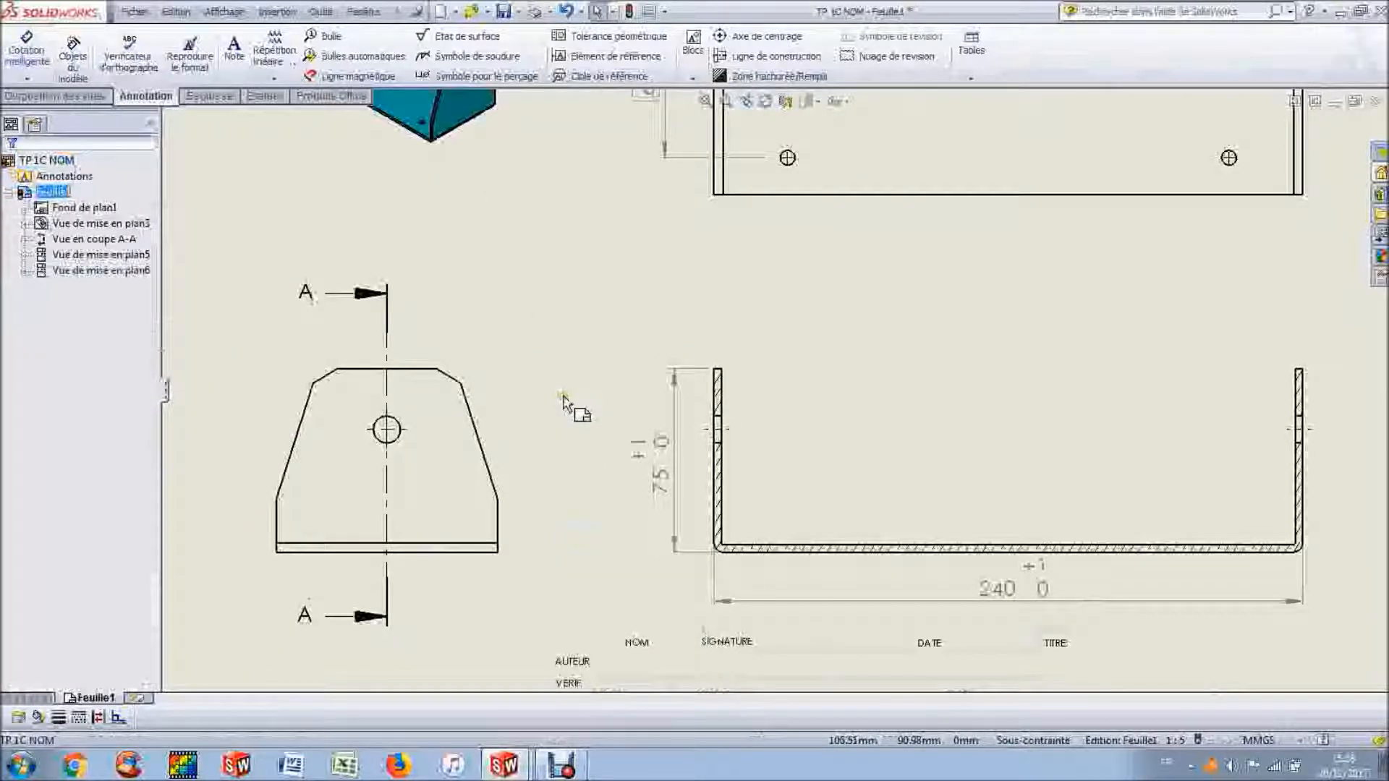
pyautogui.scroll(2, 753, 449)
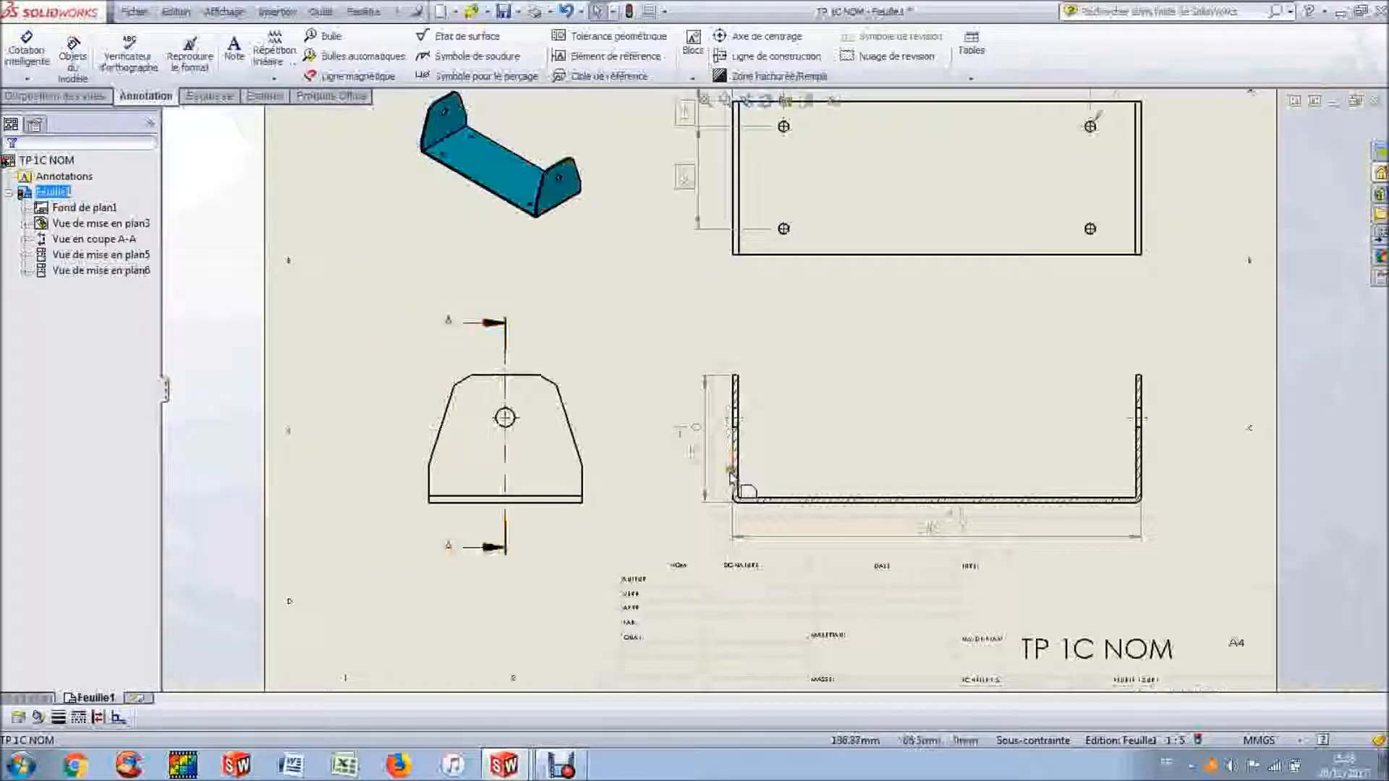
pyautogui.scroll(-3, 571, 477)
pyautogui.scroll(-3, 538, 486)
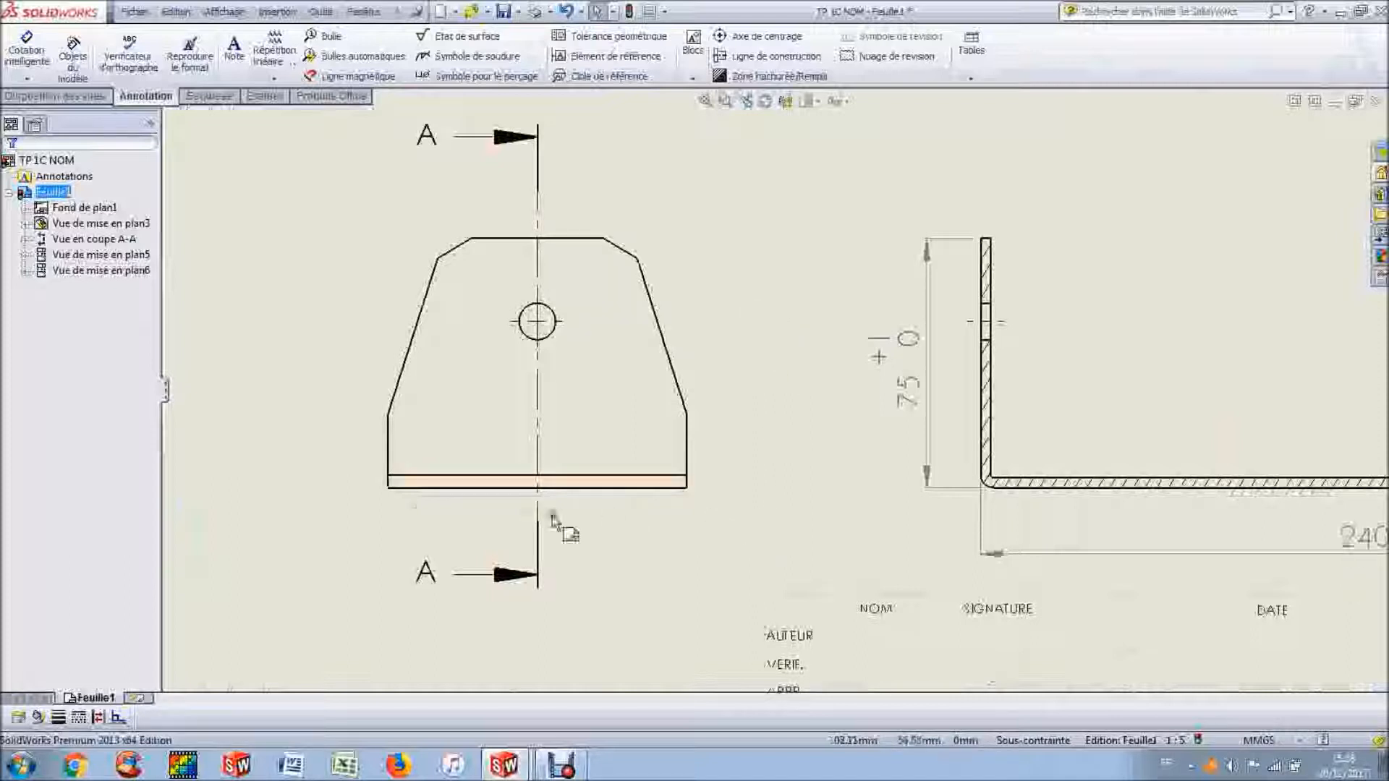
pyautogui.click(35, 57)
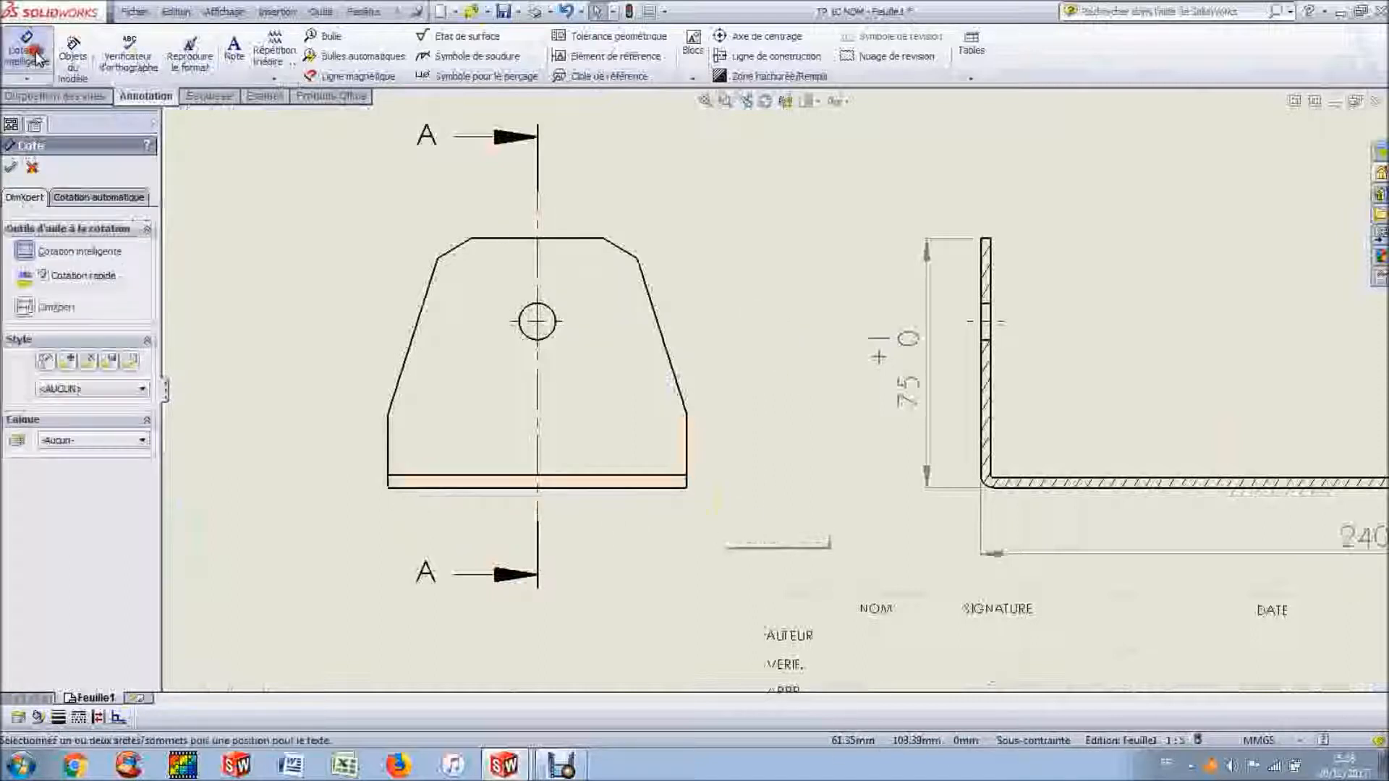
pyautogui.click(506, 489)
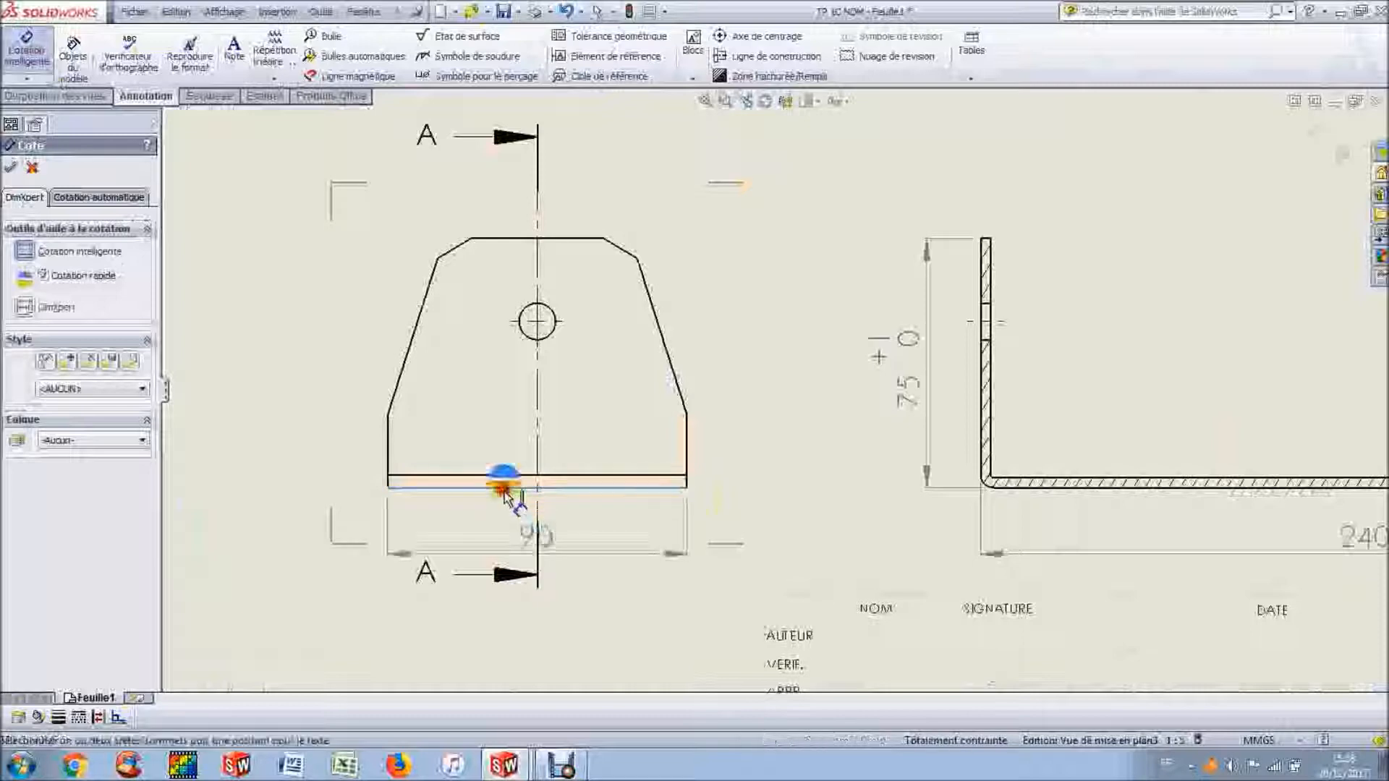
pyautogui.click(591, 551)
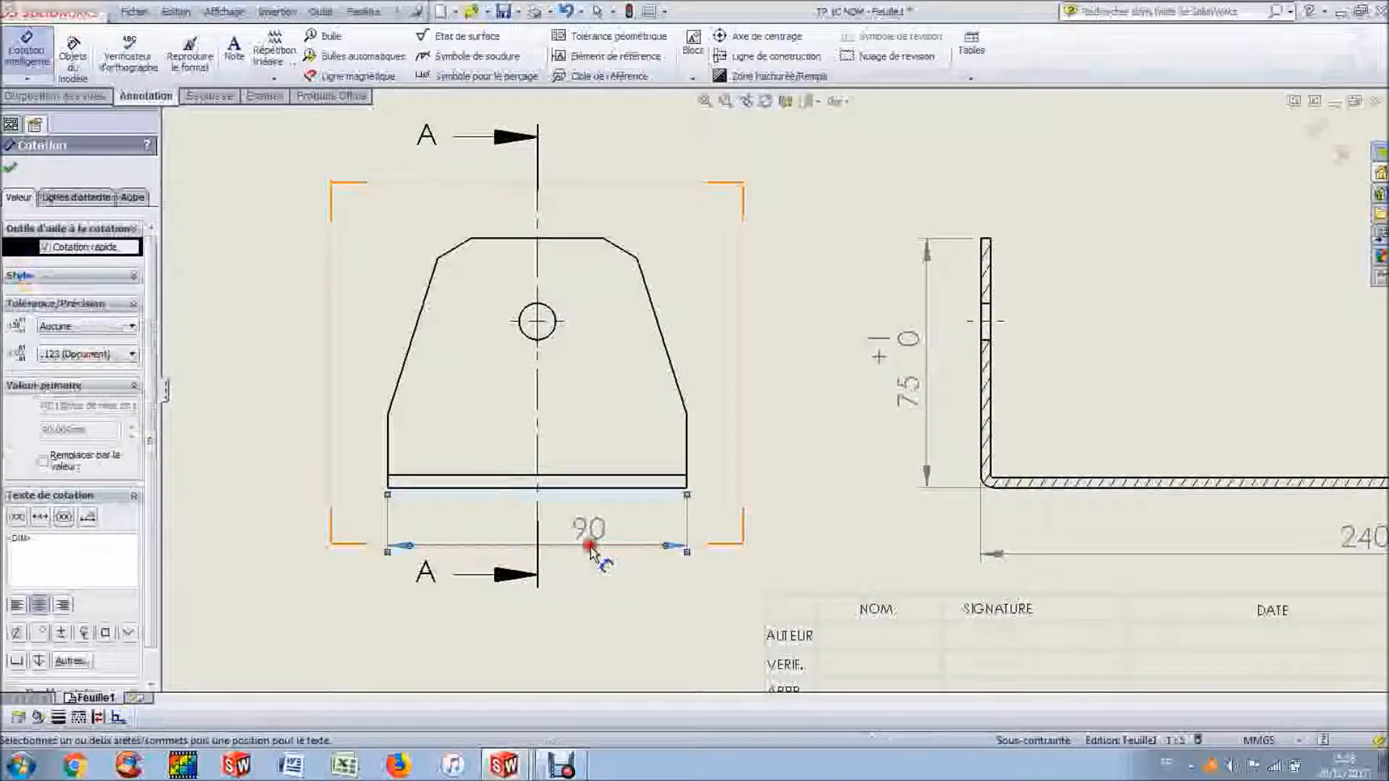
# Step: Apply a Symétrique tolerance of 1 mm to the side view's bottom width dimension
pyautogui.click(91, 327)
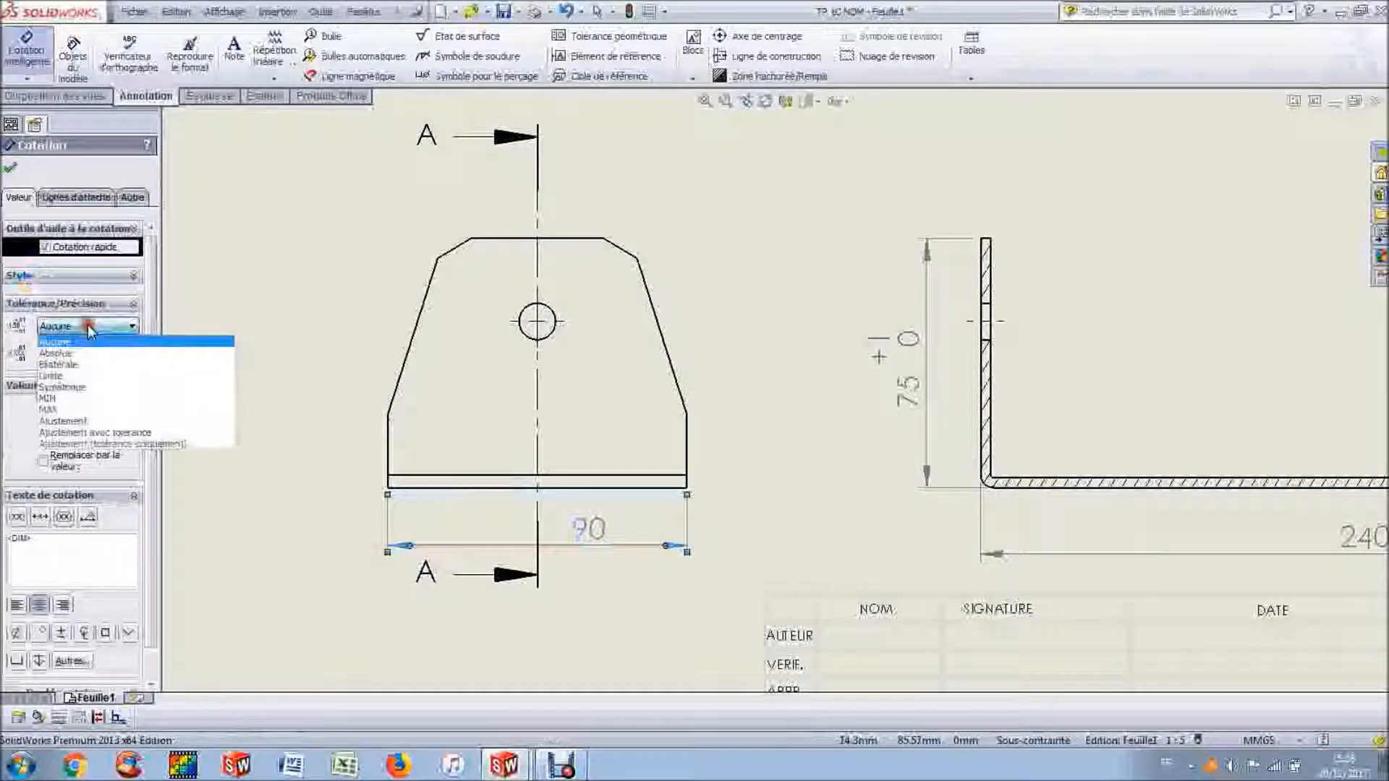
pyautogui.click(79, 387)
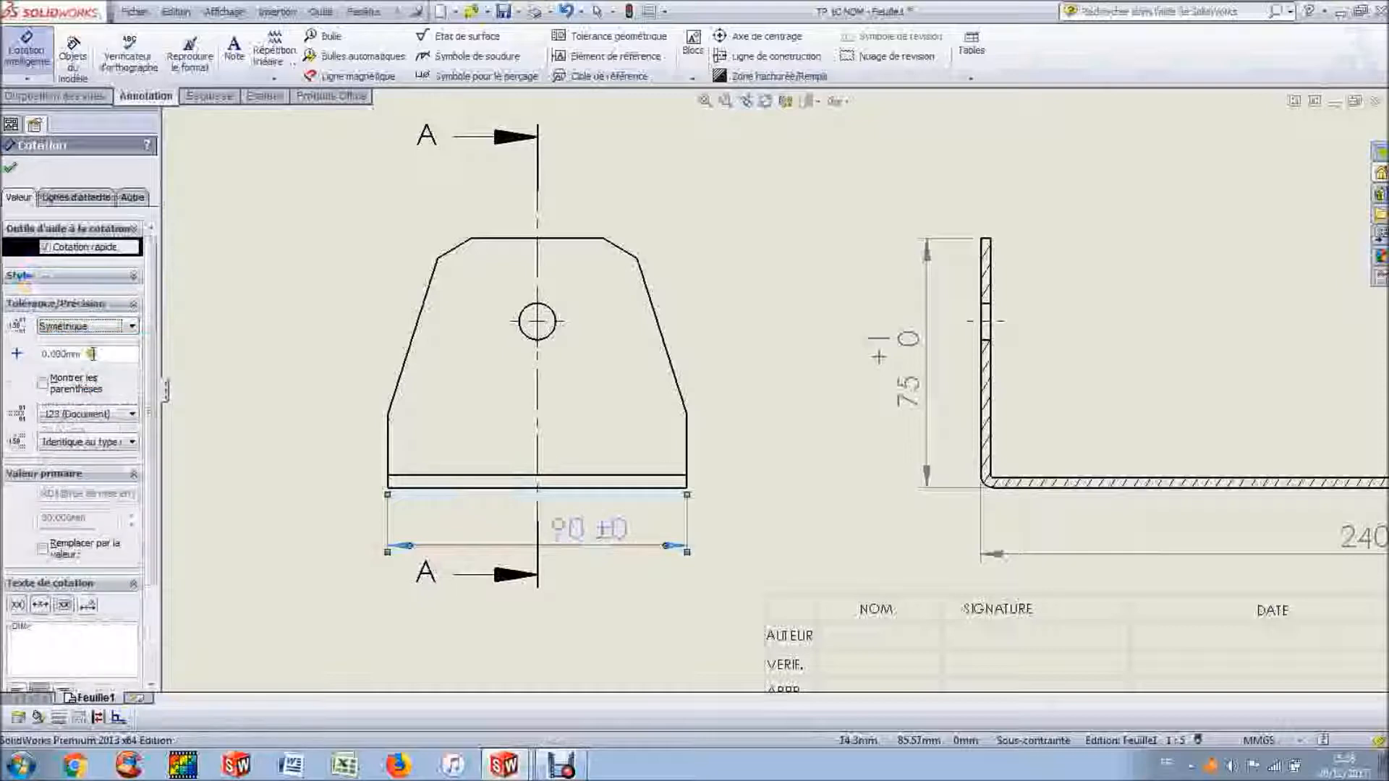
pyautogui.moveTo(93, 354); pyautogui.dragTo(29, 374)
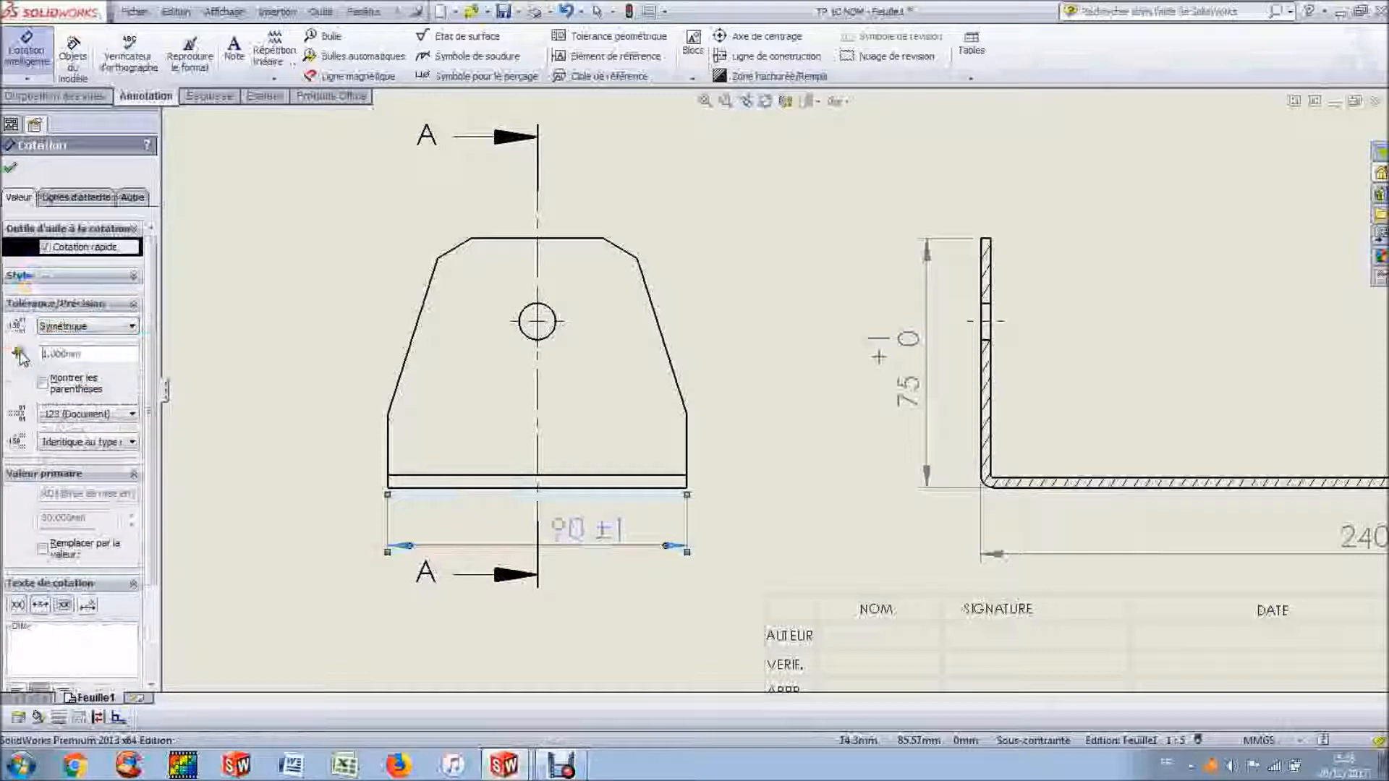
pyautogui.click(8, 165)
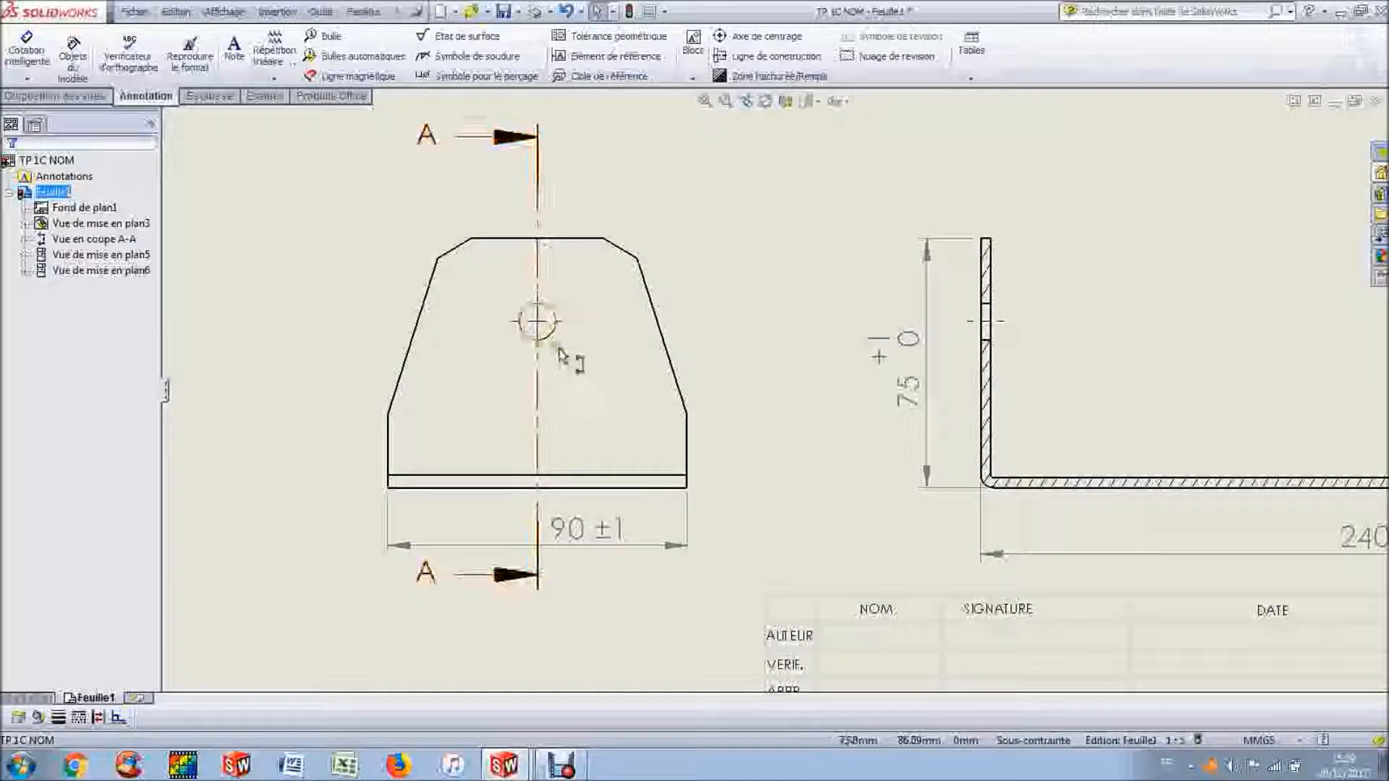
# Step: Dimension the flange hole's height from the bottom edge, placing it right of the side view, and set its tolerance type to Absolue
pyautogui.click(26, 58)
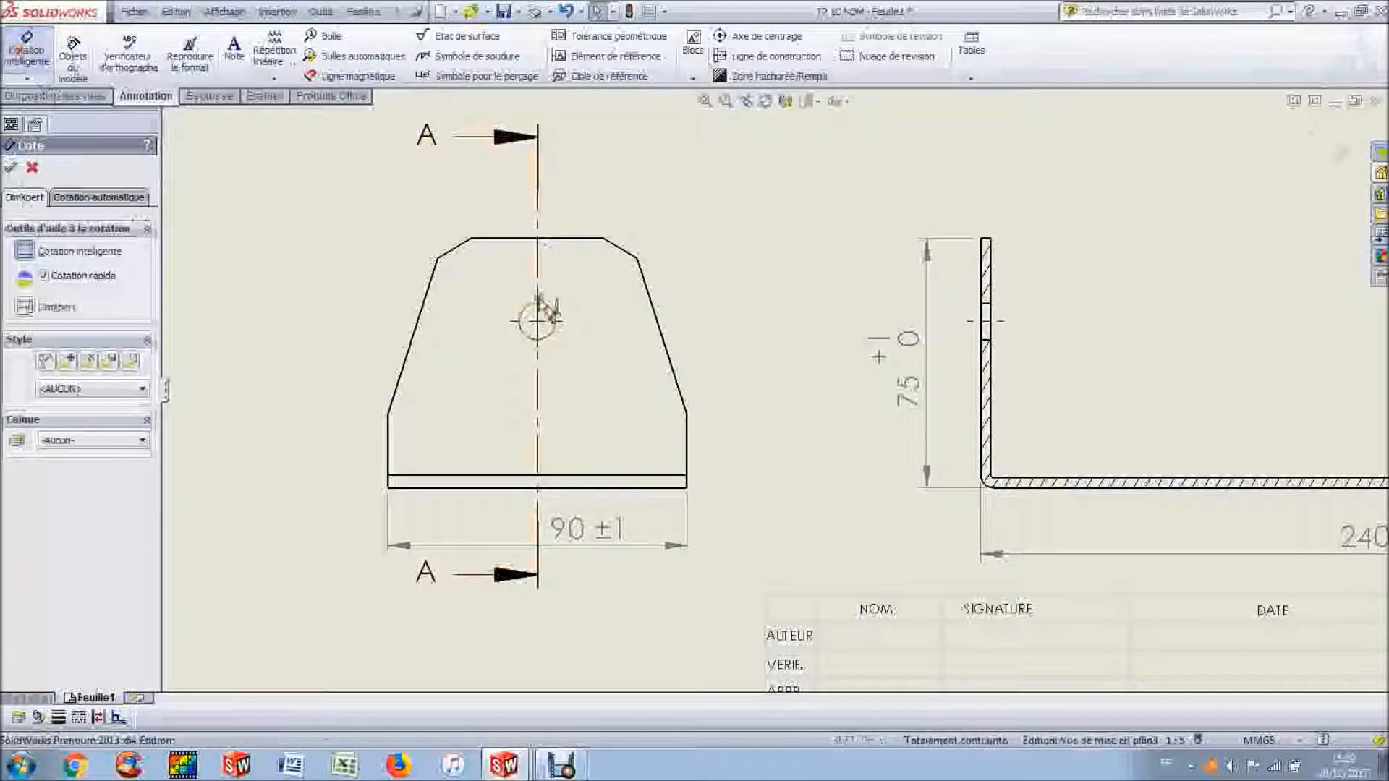
pyautogui.click(550, 332)
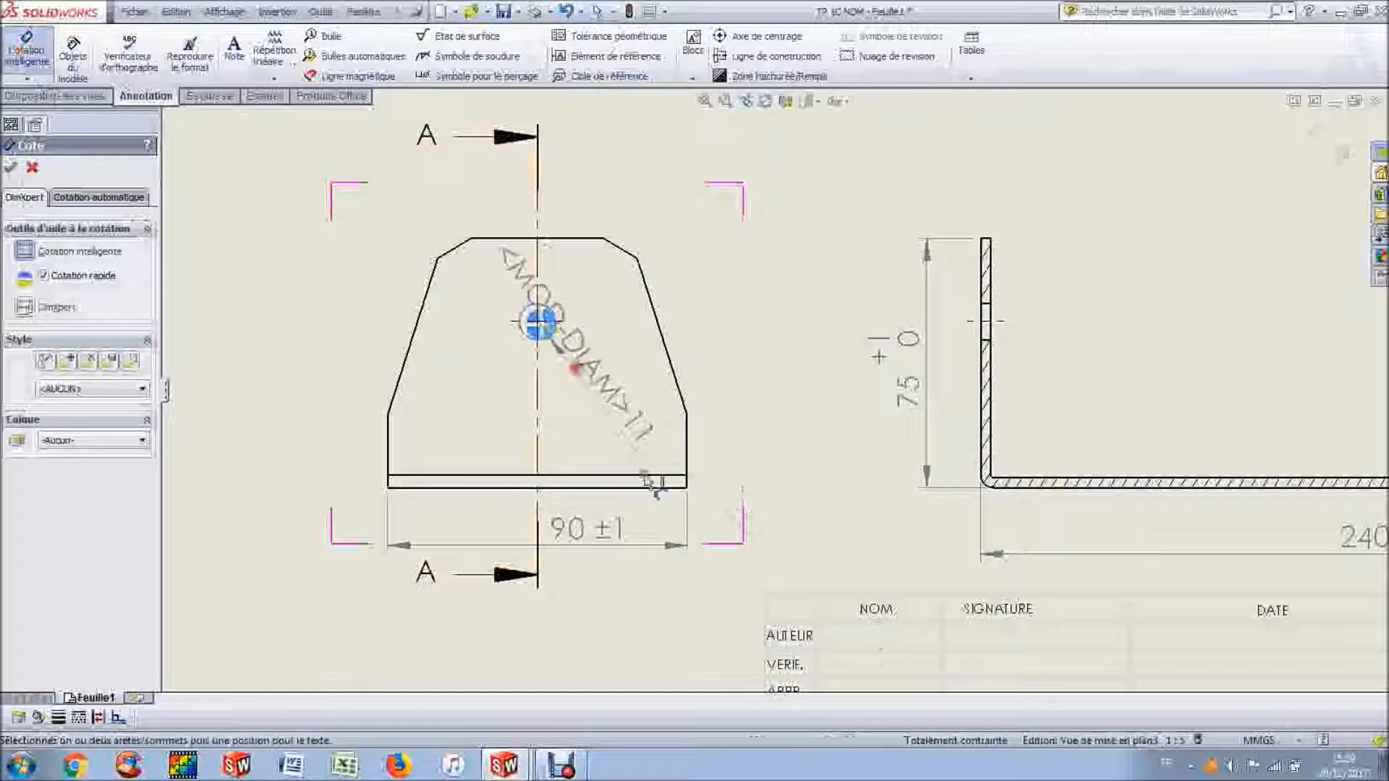
pyautogui.click(658, 488)
pyautogui.click(756, 409)
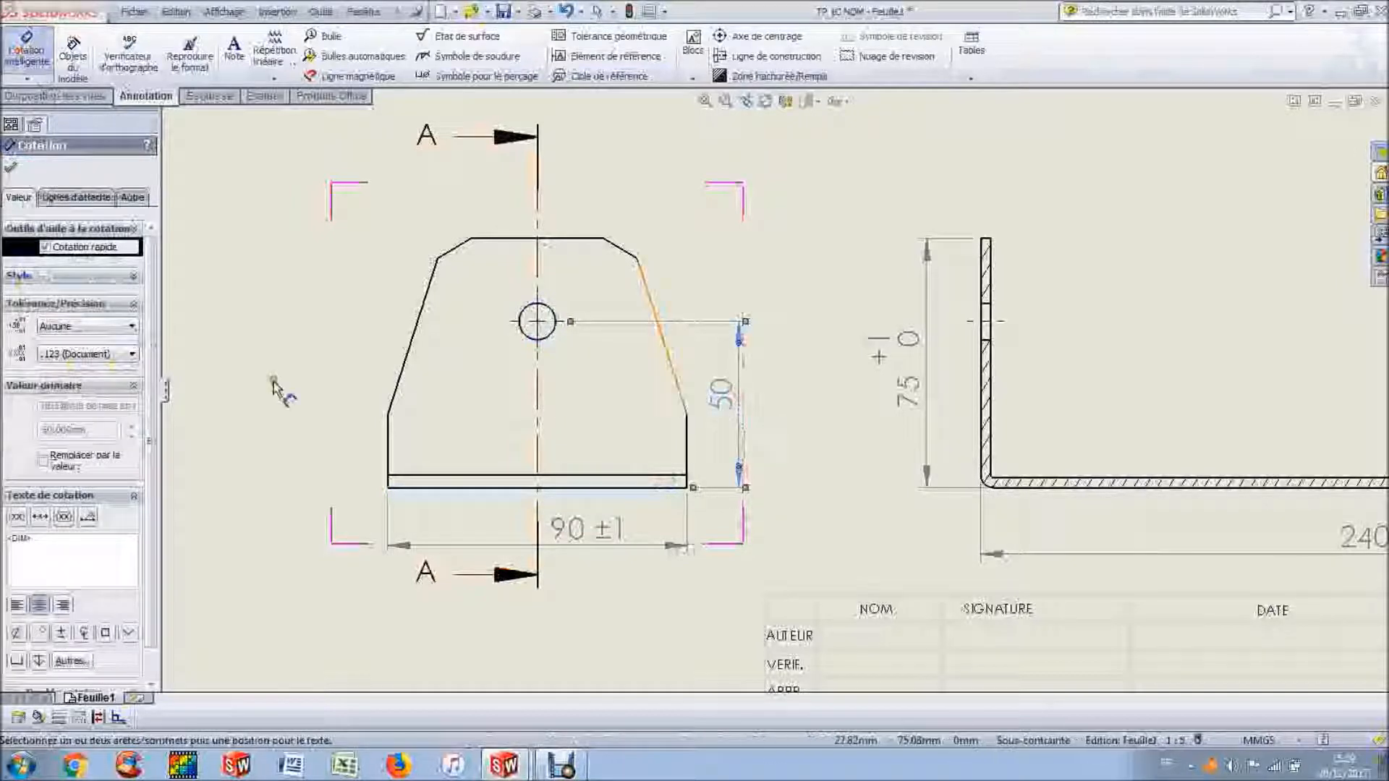
pyautogui.click(108, 326)
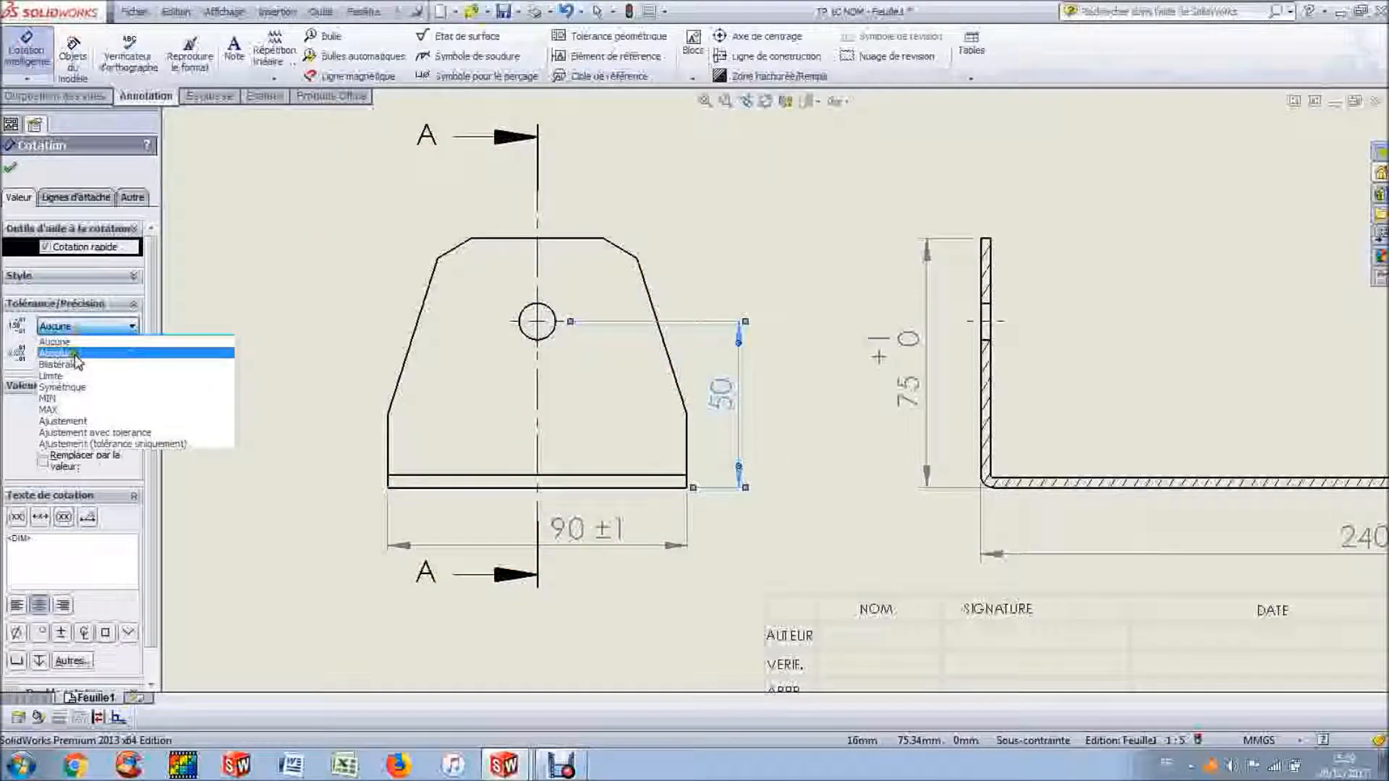
pyautogui.click(75, 354)
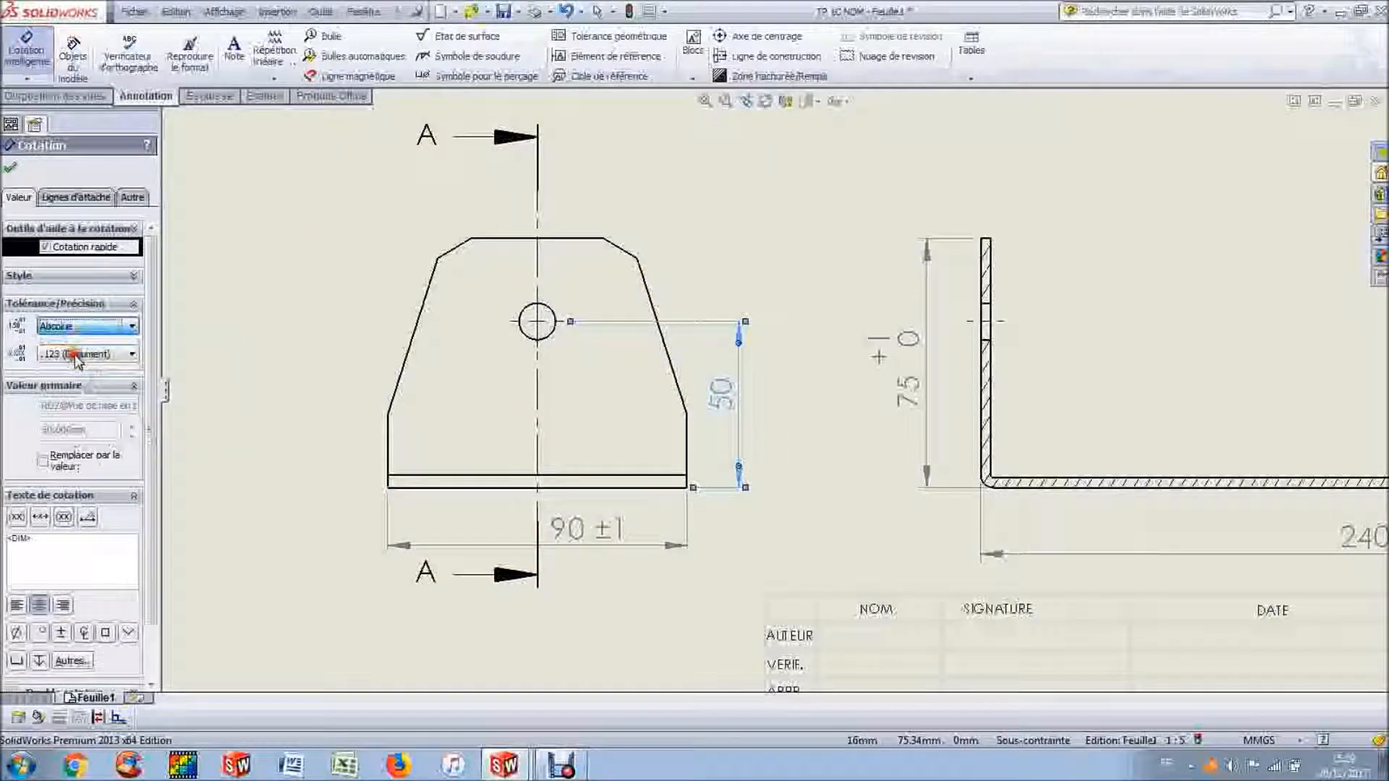
pyautogui.click(11, 171)
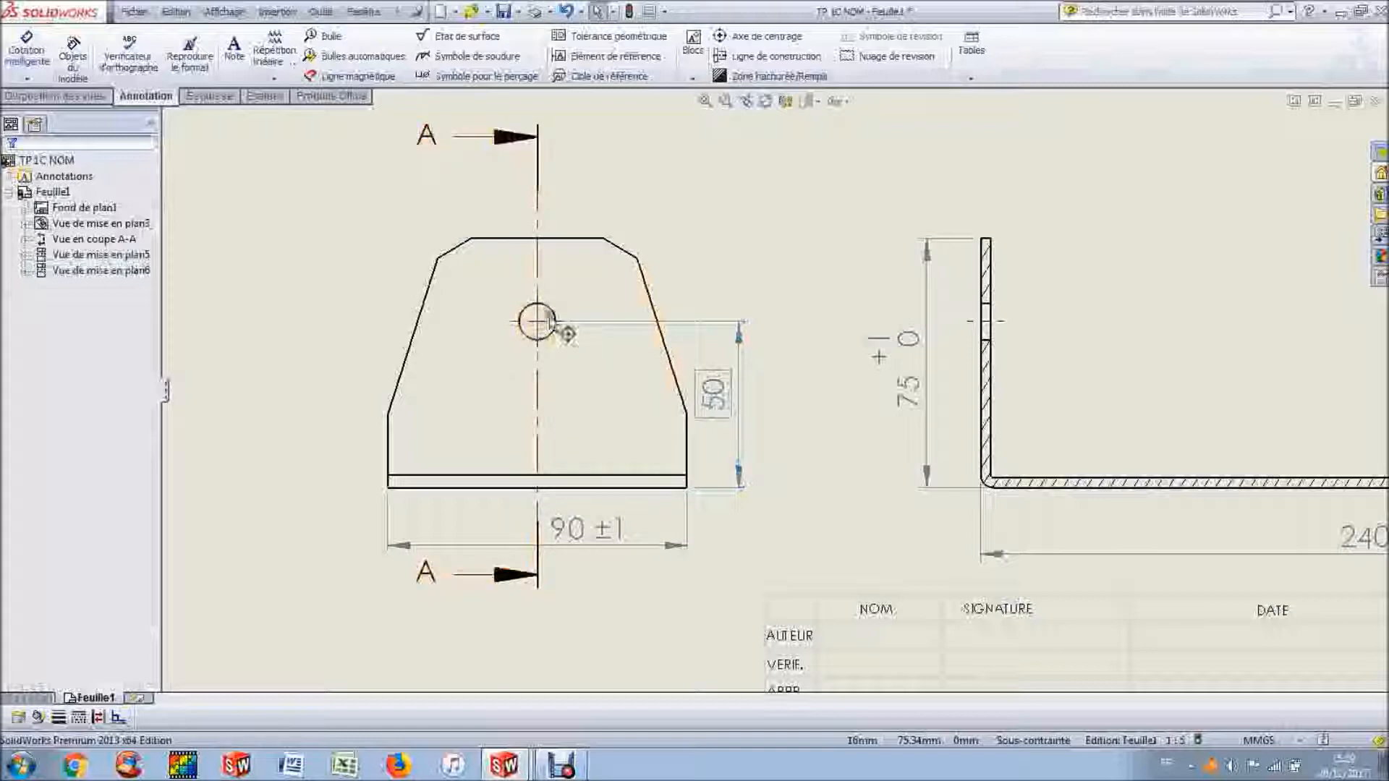
# Step: Dimension the flange hole's diameter above and right of the side view, with the dimension text reading "2 x <DIM>"
pyautogui.click(27, 52)
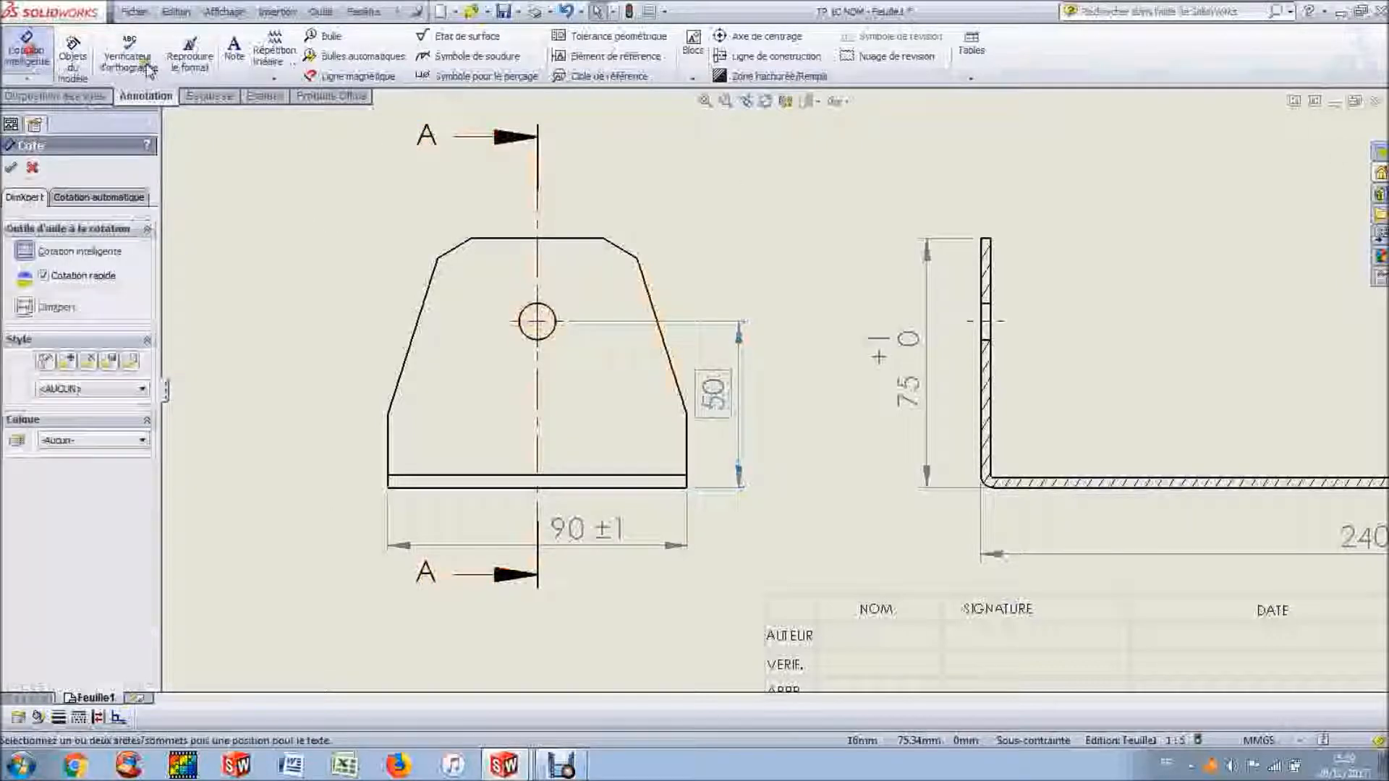
pyautogui.click(551, 313)
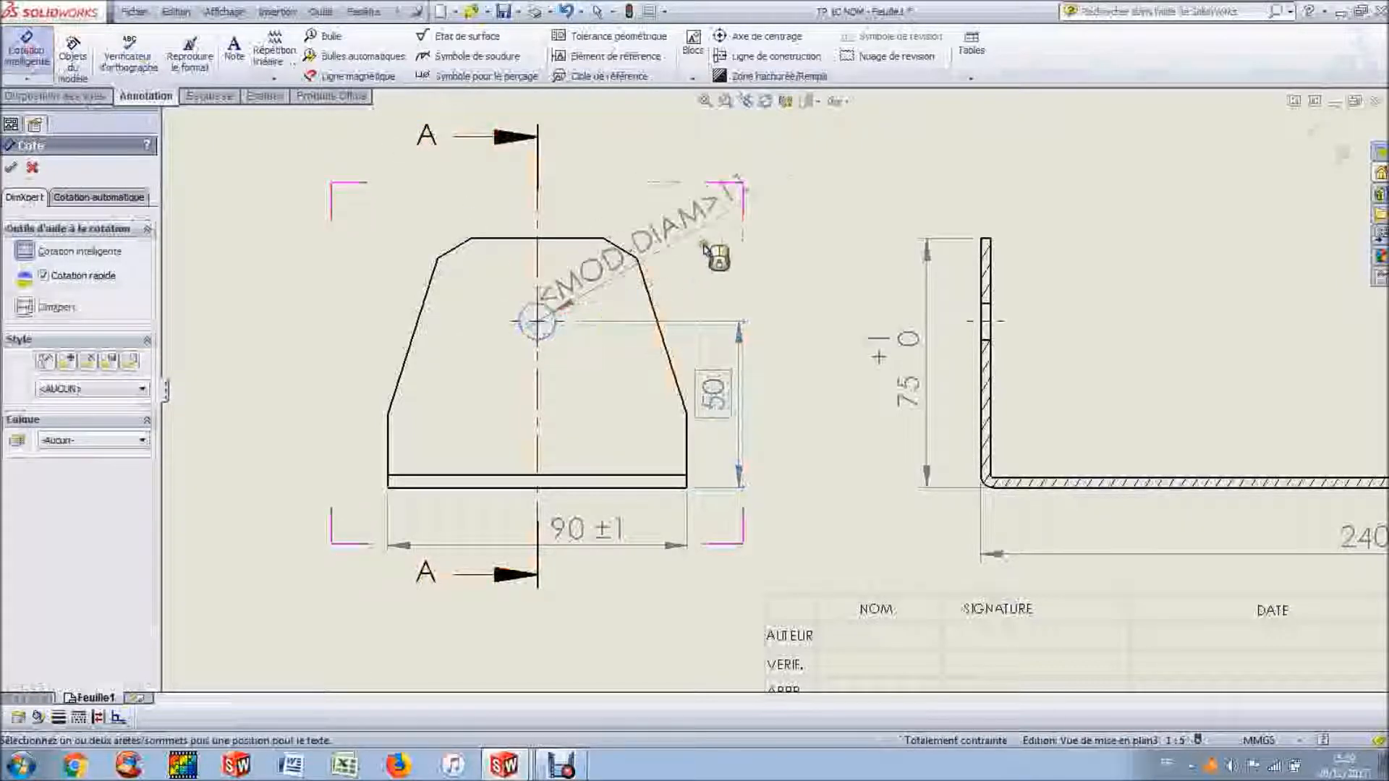
pyautogui.click(814, 196)
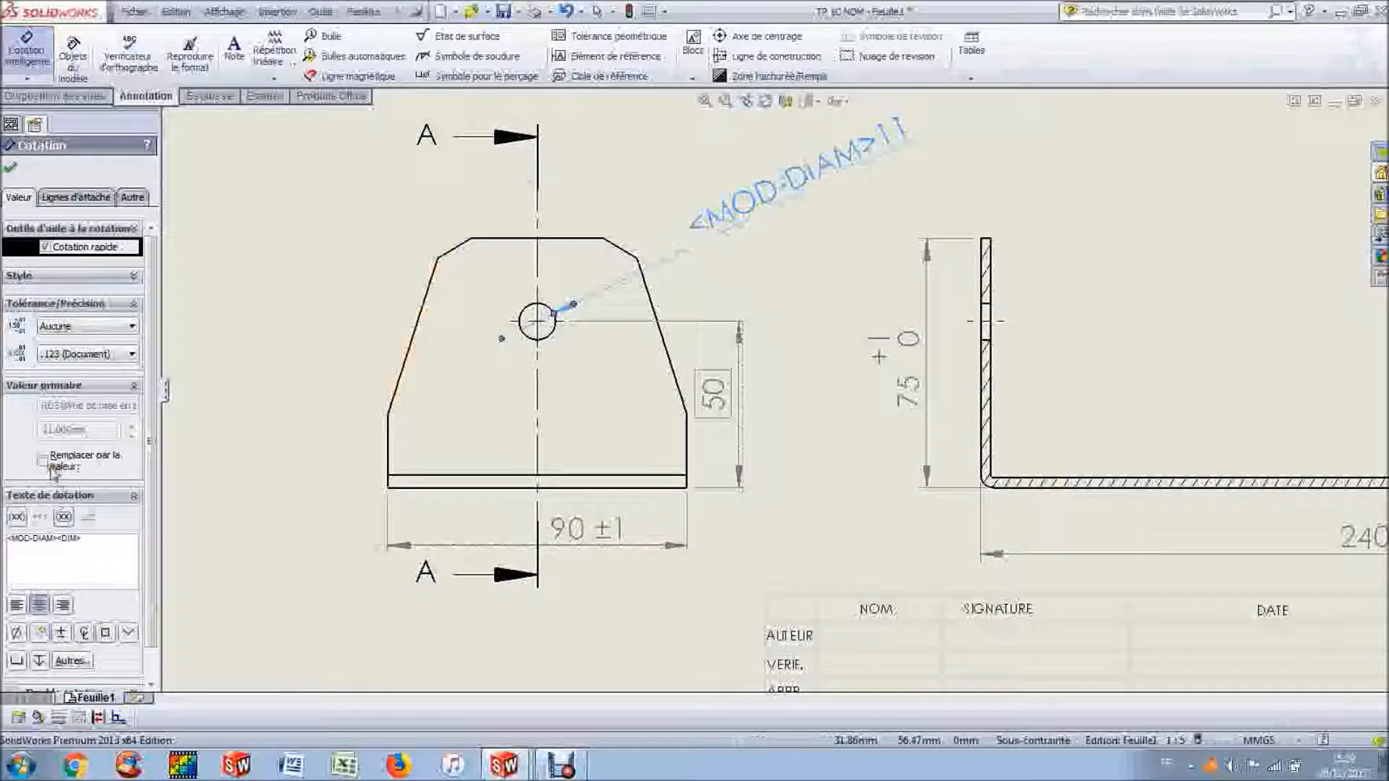
pyautogui.write('2 x')
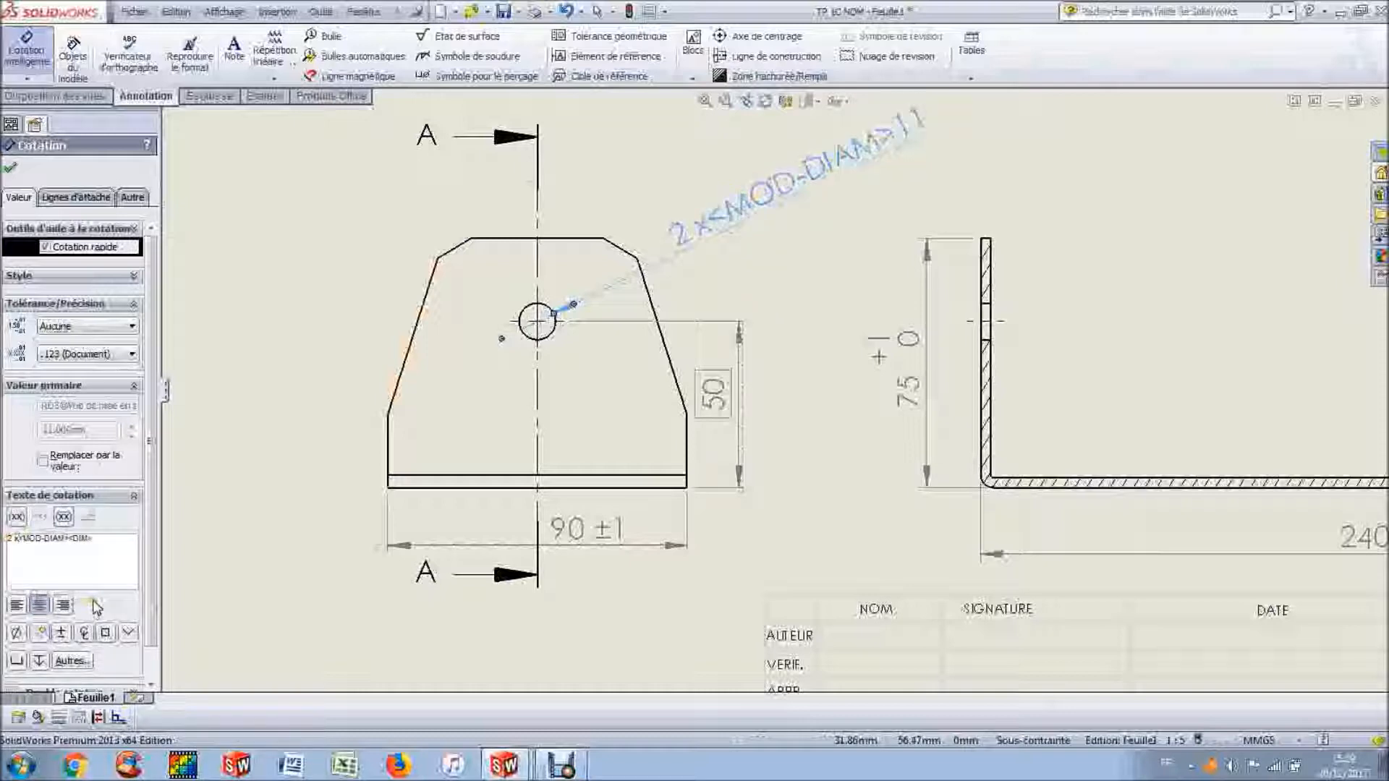
# Step: Try horizontal custom text positioning on the flange hole's diameter dimension and move its text closer to the flange
pyautogui.click(66, 198)
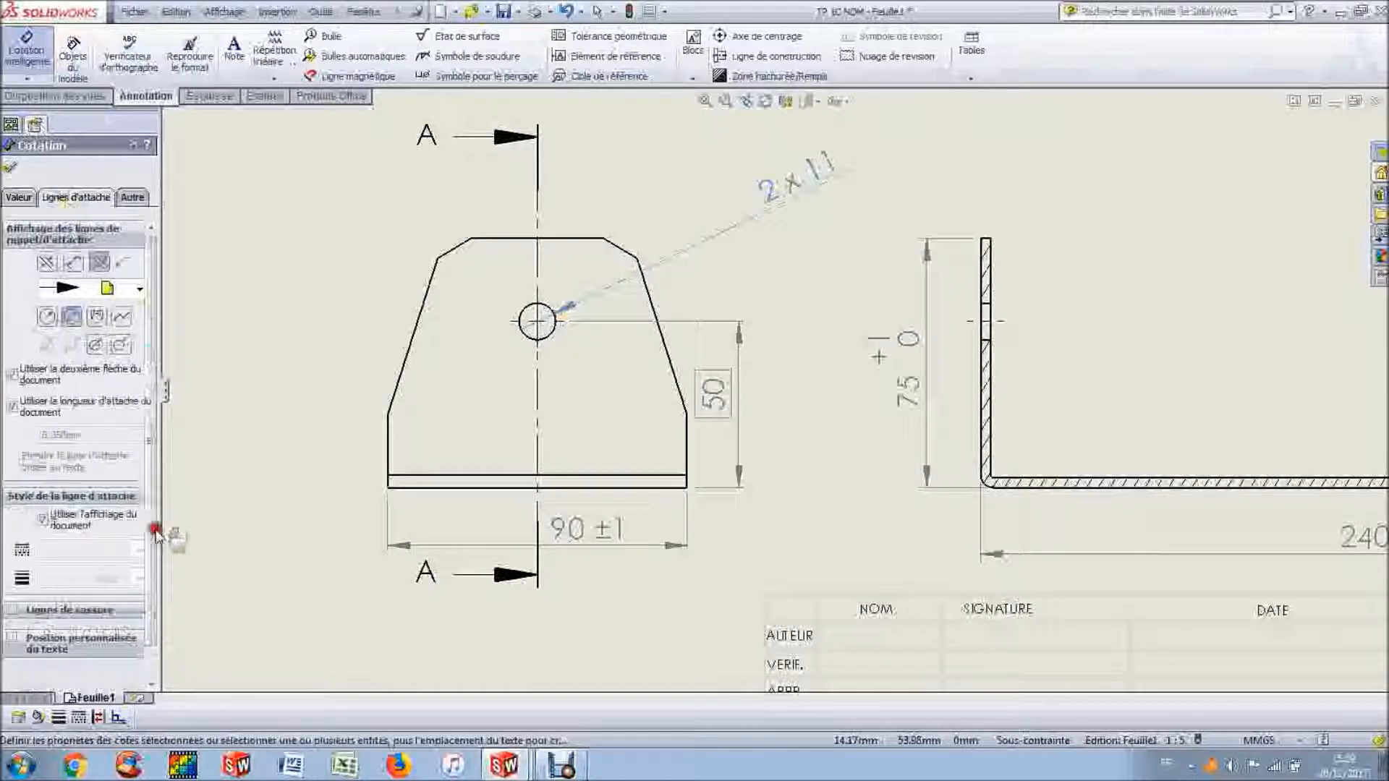
pyautogui.click(11, 638)
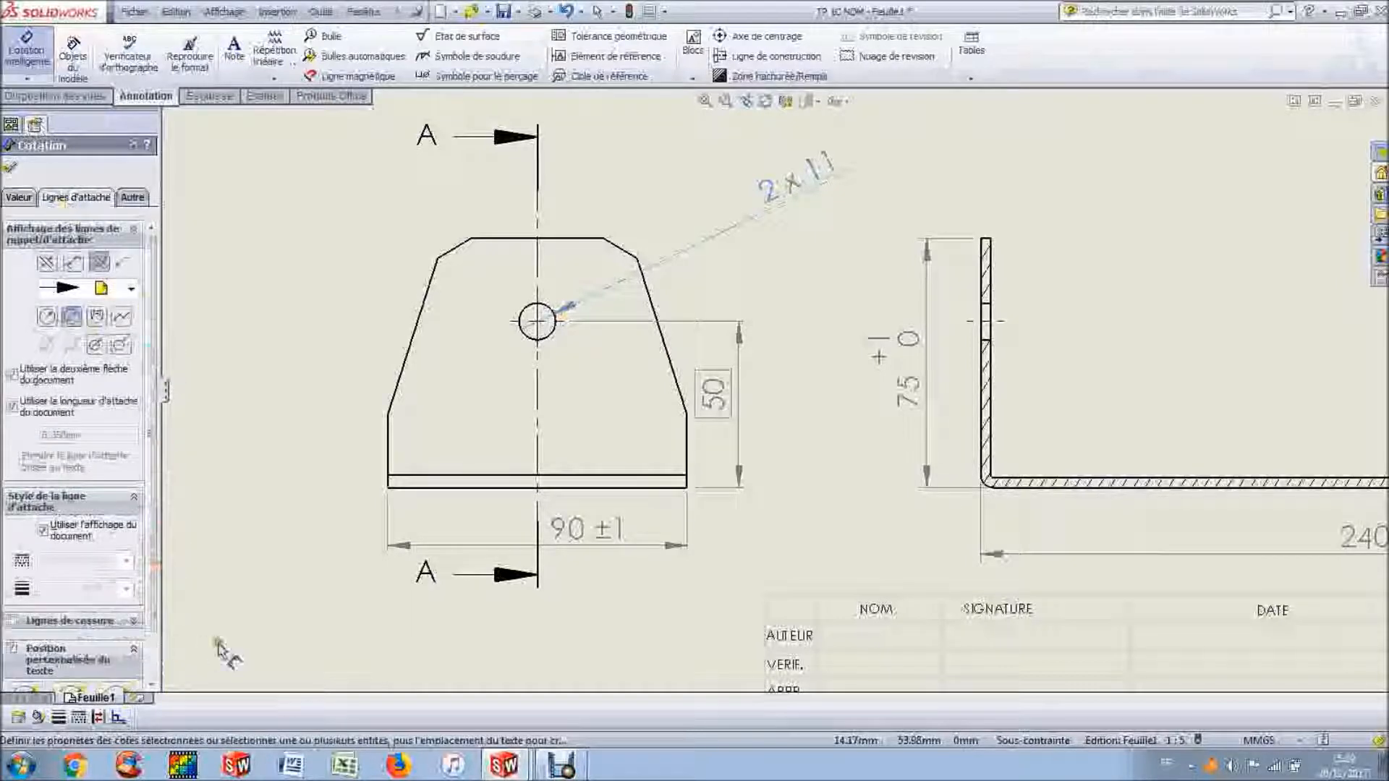
pyautogui.scroll(-2, 160, 604)
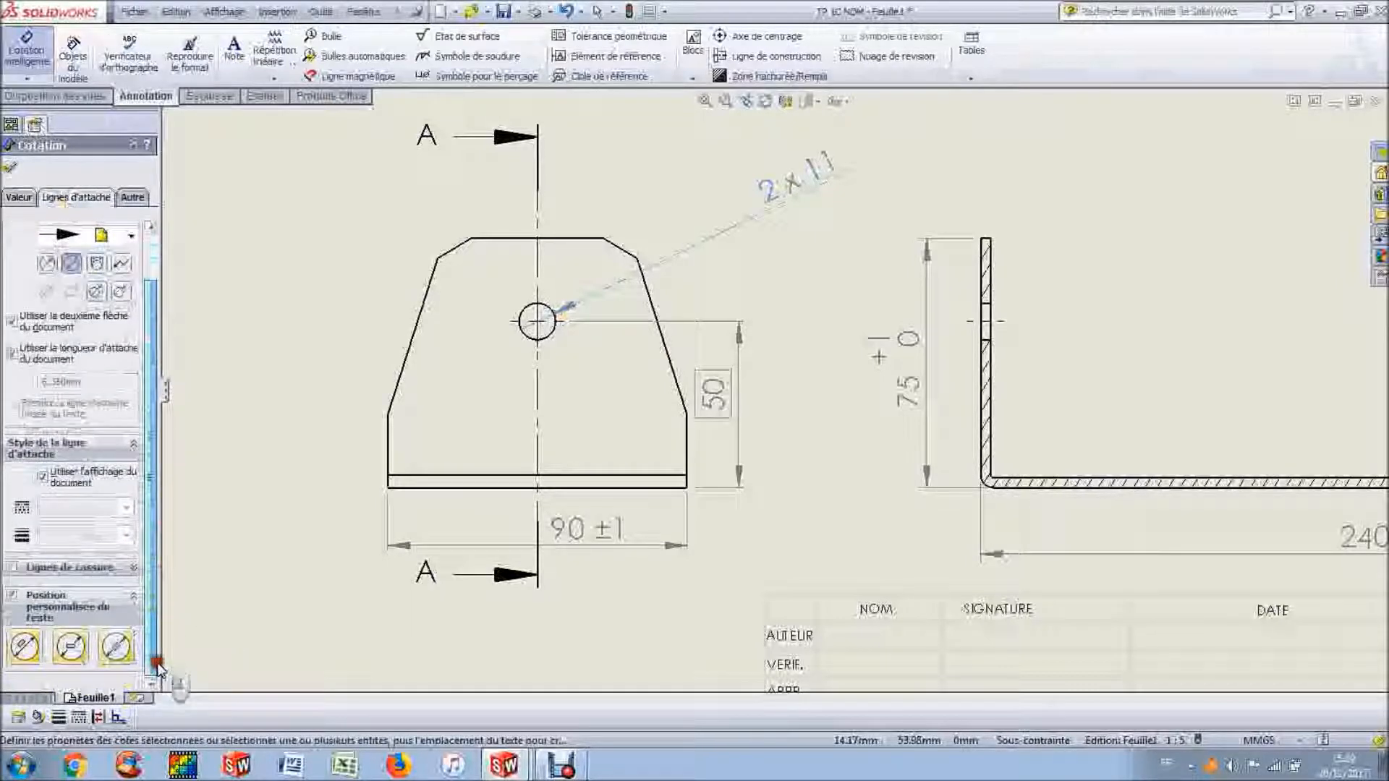
pyautogui.click(80, 660)
pyautogui.click(11, 168)
pyautogui.moveTo(803, 189); pyautogui.dragTo(734, 197)
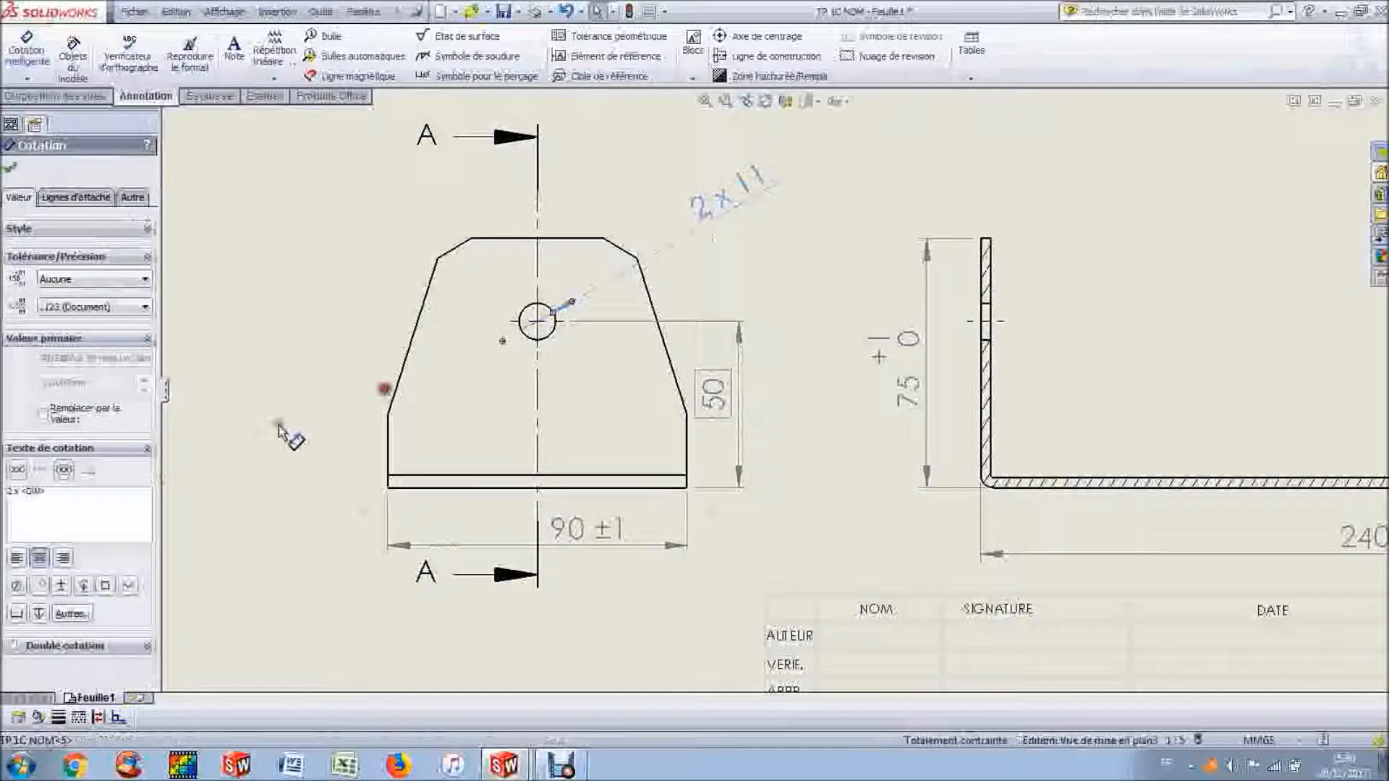
# Step: Apply custom text positioning to the flange hole's diameter dimension, using a broken leader with horizontal text
pyautogui.click(76, 197)
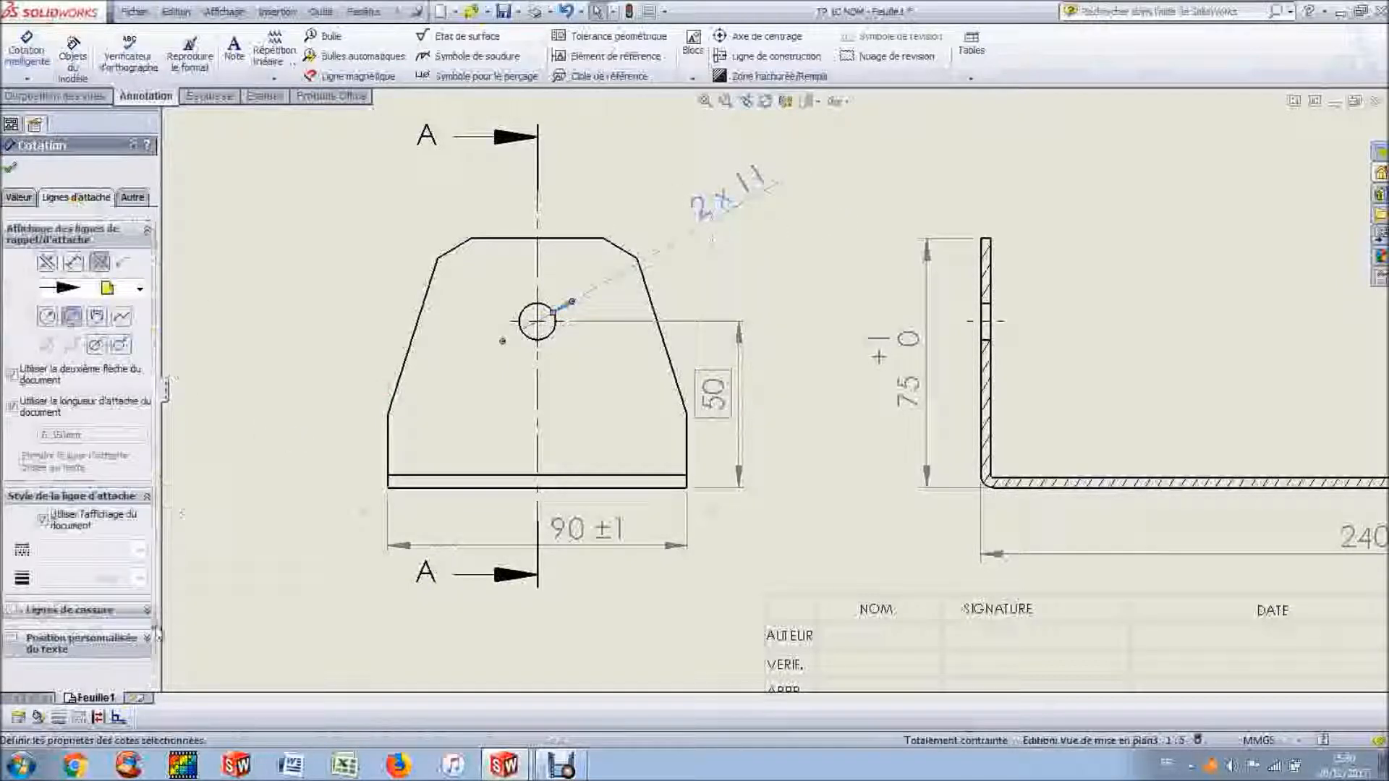
pyautogui.click(14, 641)
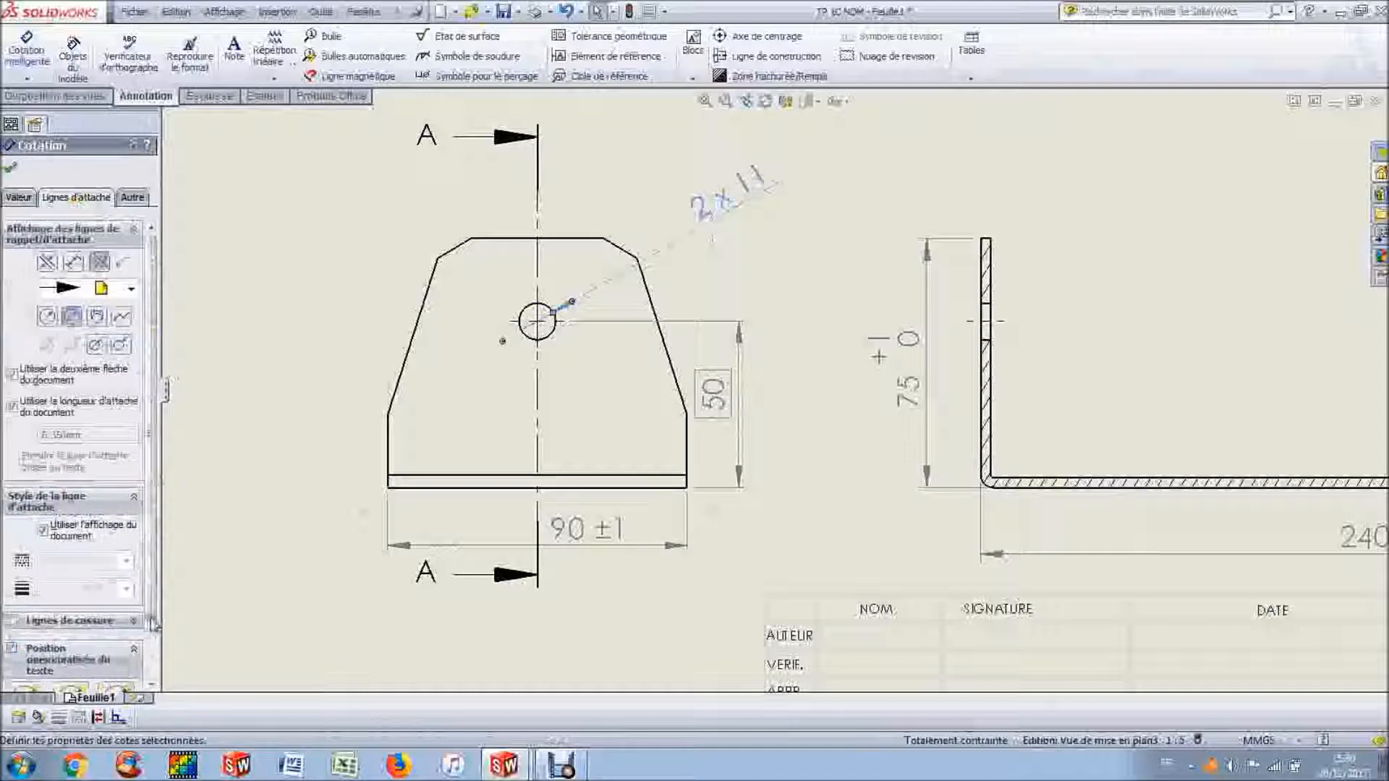
pyautogui.click(78, 649)
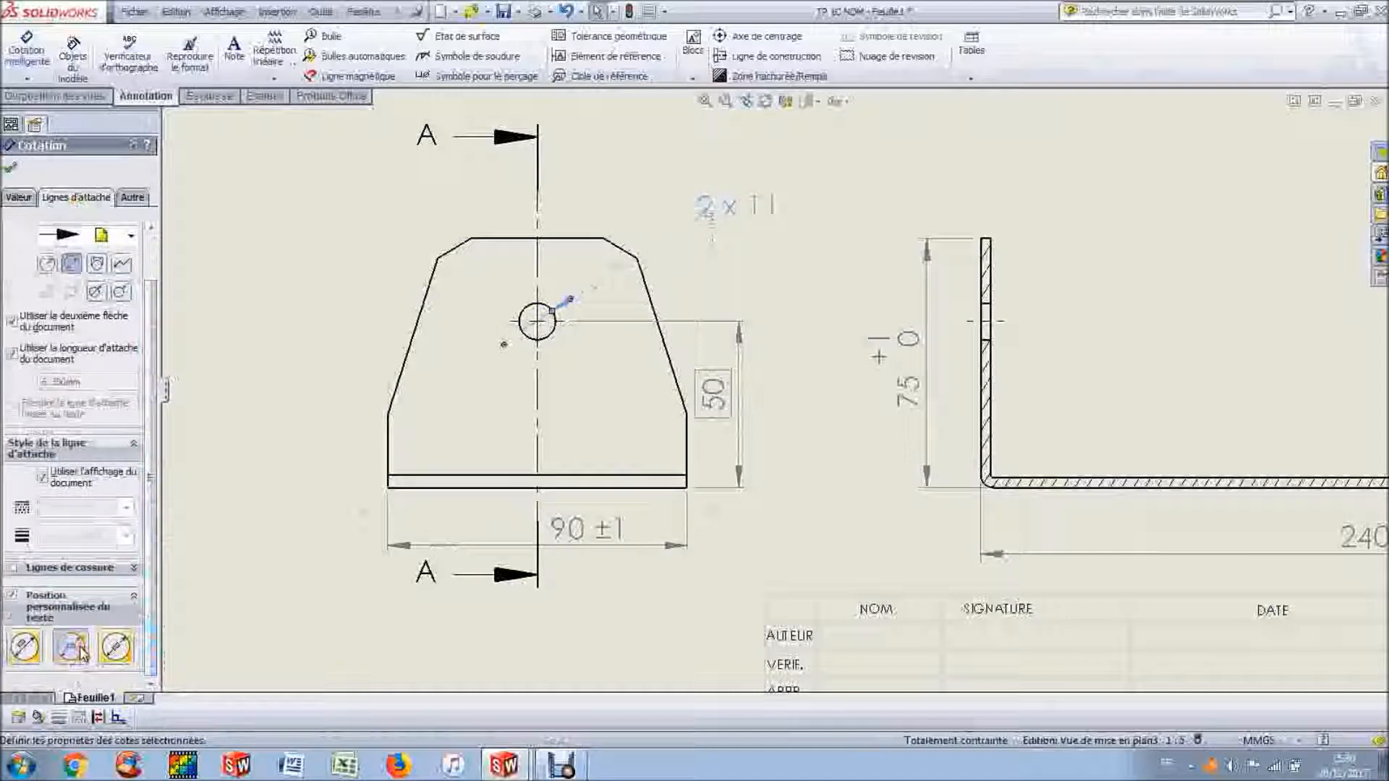
pyautogui.click(10, 172)
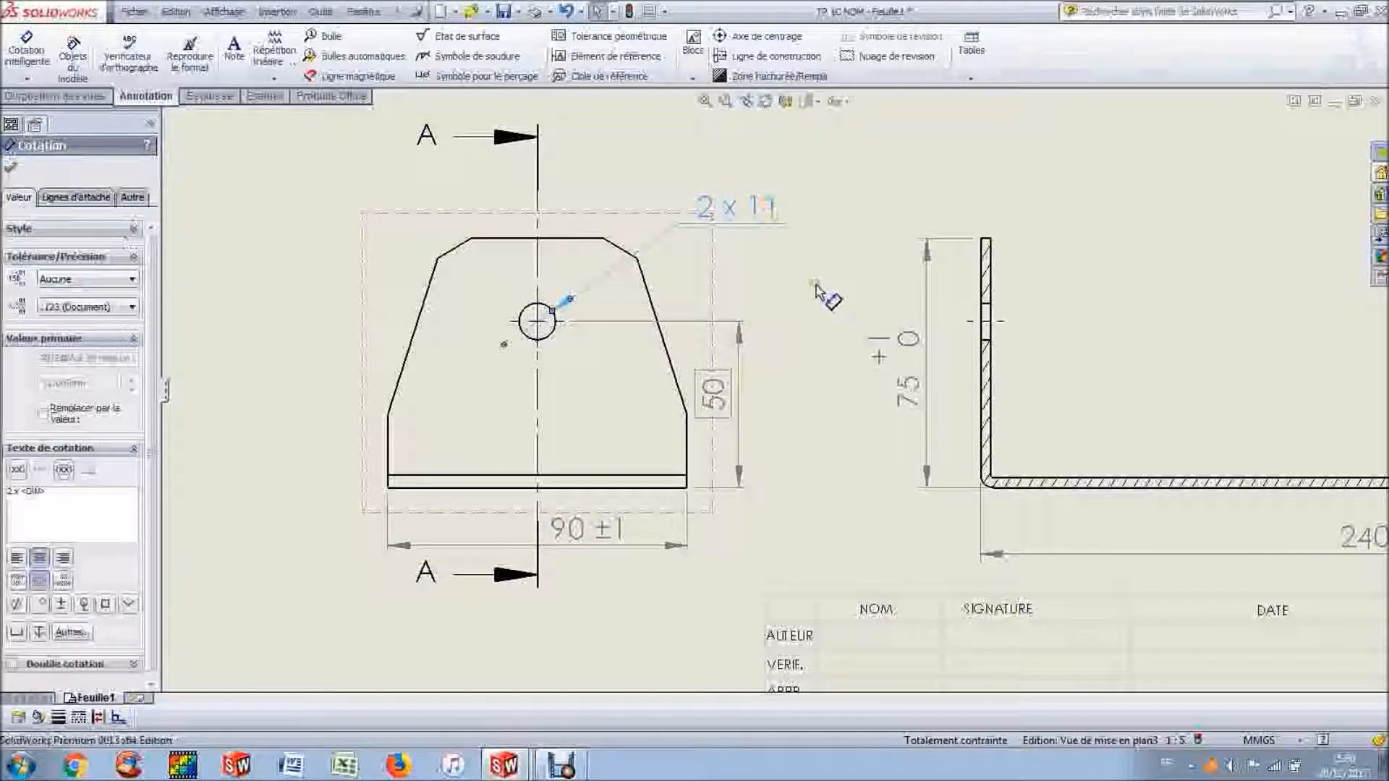
pyautogui.click(785, 342)
pyautogui.click(683, 617)
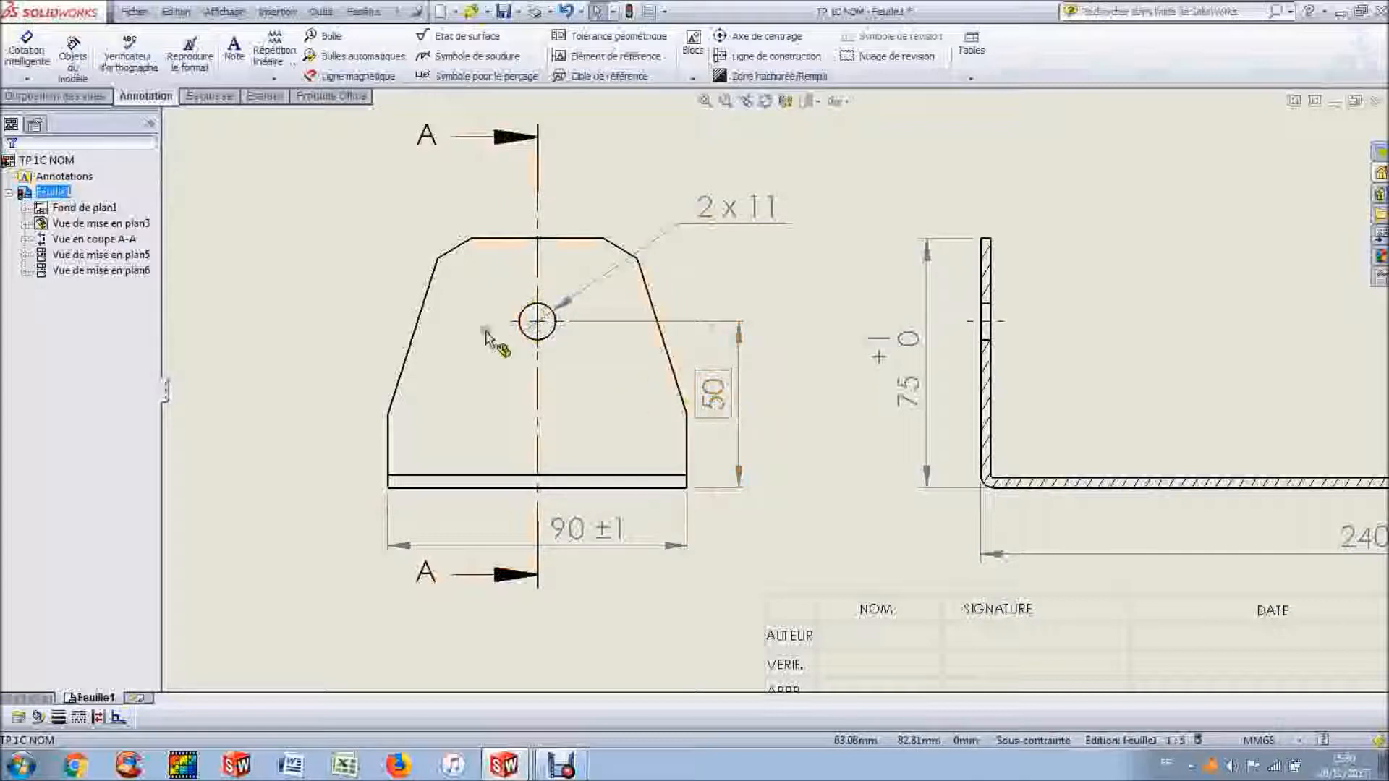
# Step: Dimension the horizontal offset of the side view's left slanted edge above the view, with its arrows outside the extension lines
pyautogui.click(26, 50)
pyautogui.click(438, 259)
pyautogui.click(390, 444)
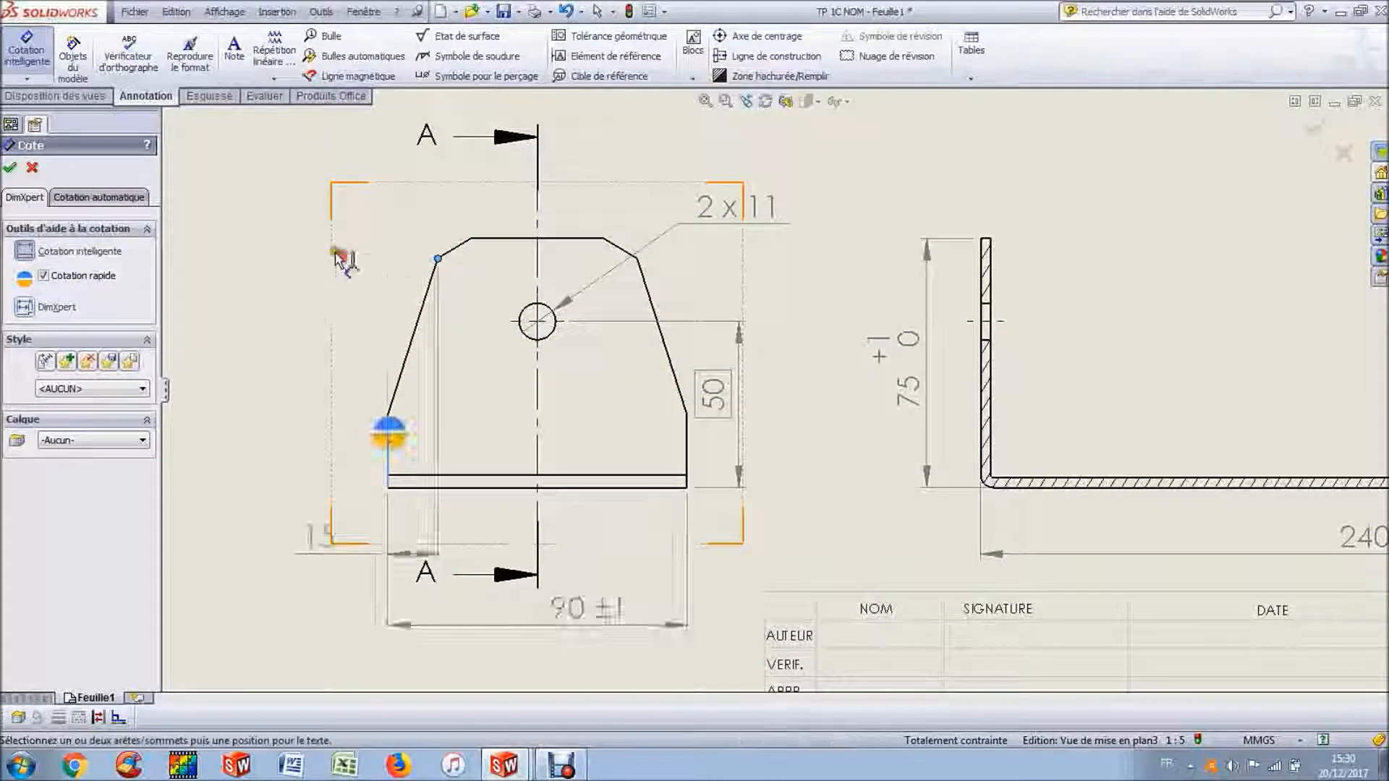
pyautogui.click(294, 224)
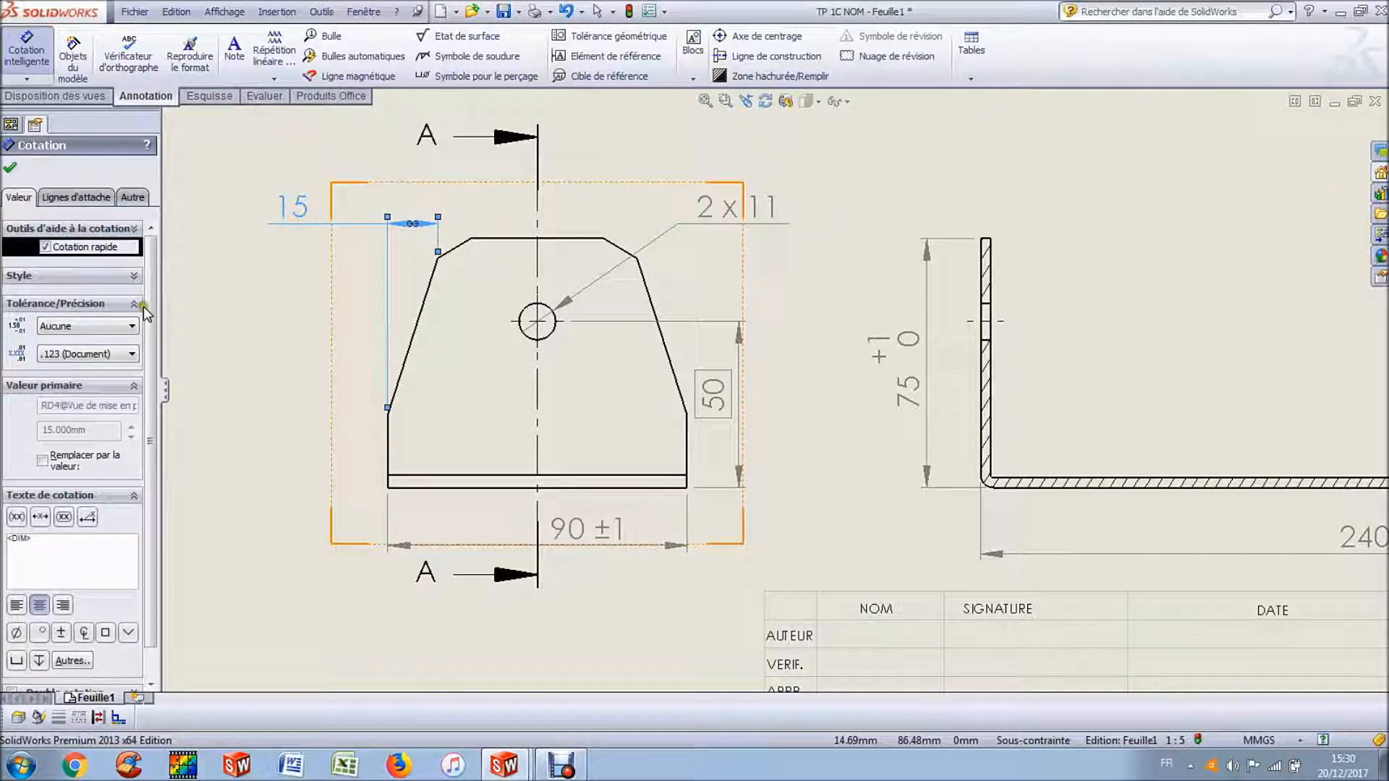
pyautogui.click(73, 201)
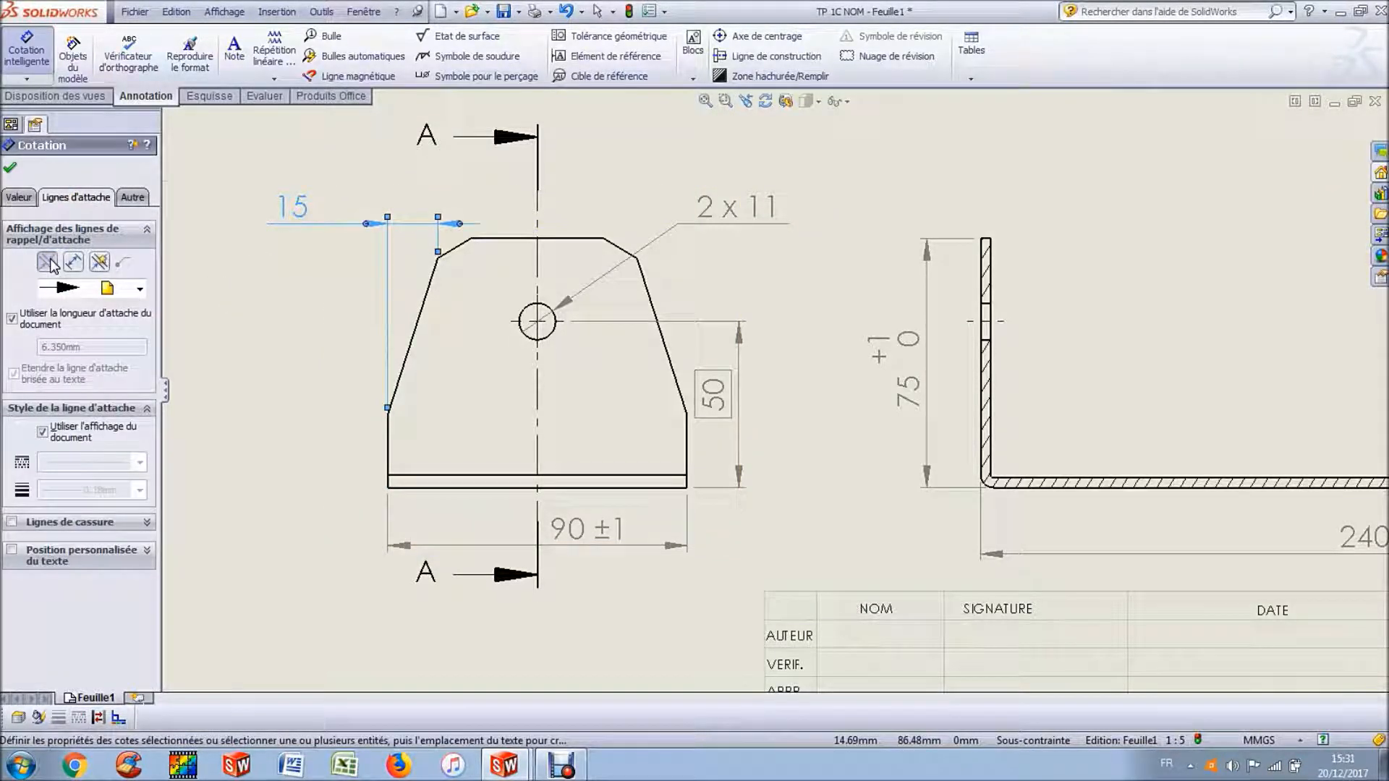
pyautogui.click(413, 488)
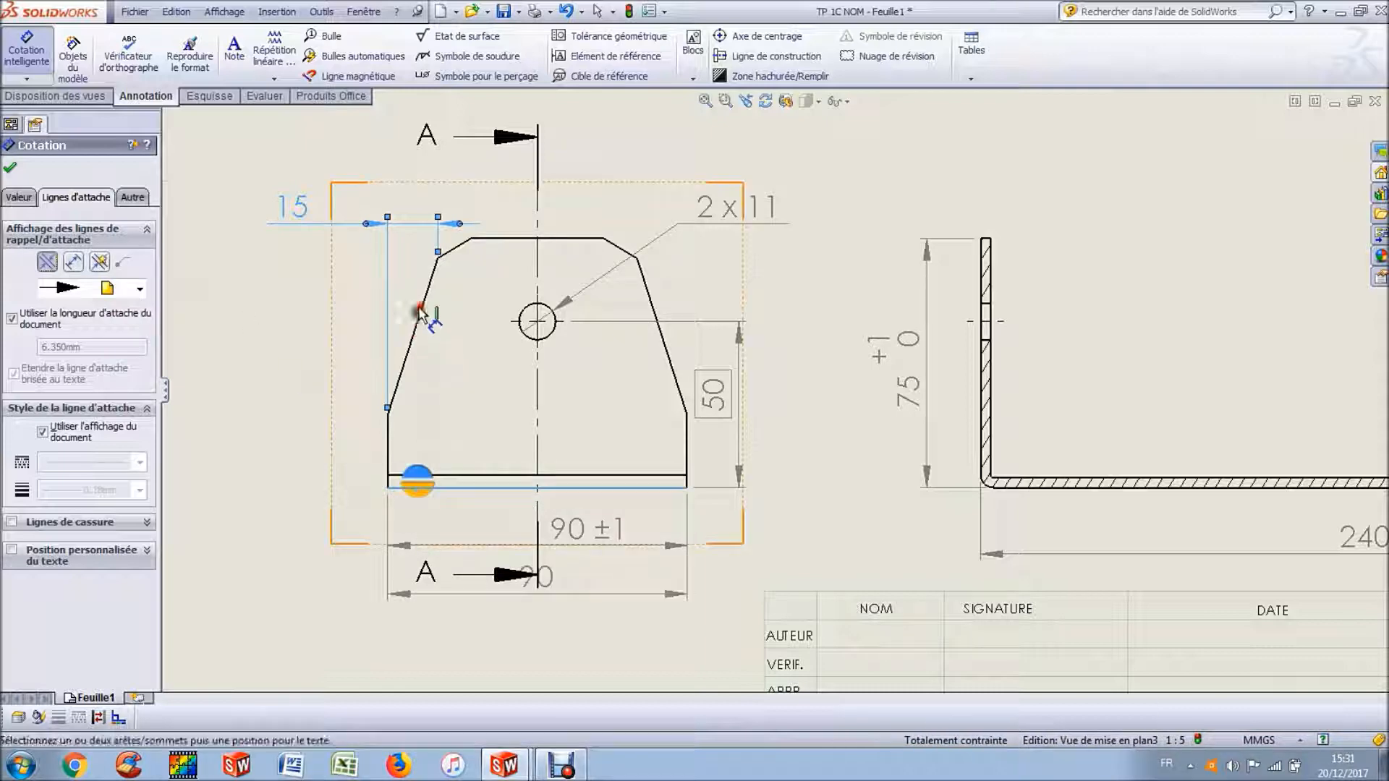
pyautogui.click(438, 257)
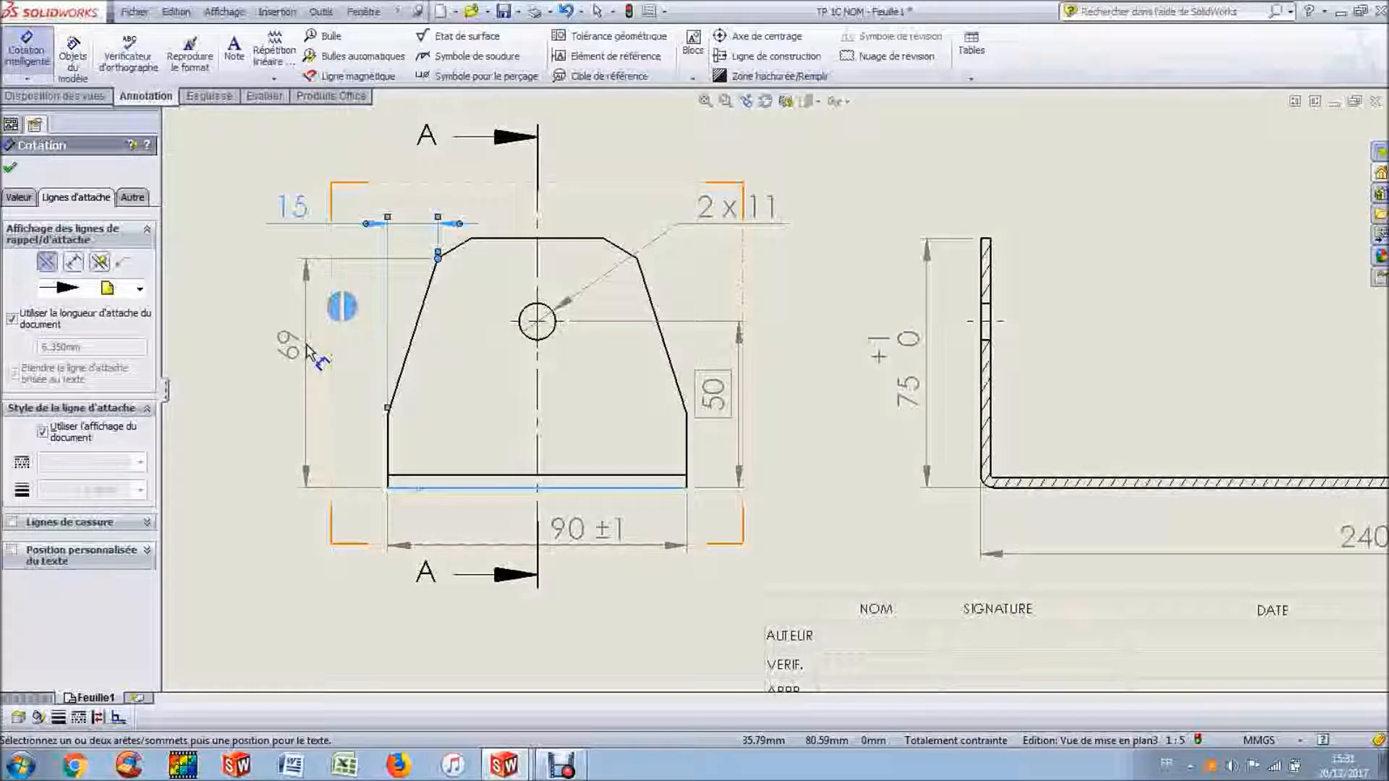
pyautogui.press('Escape')
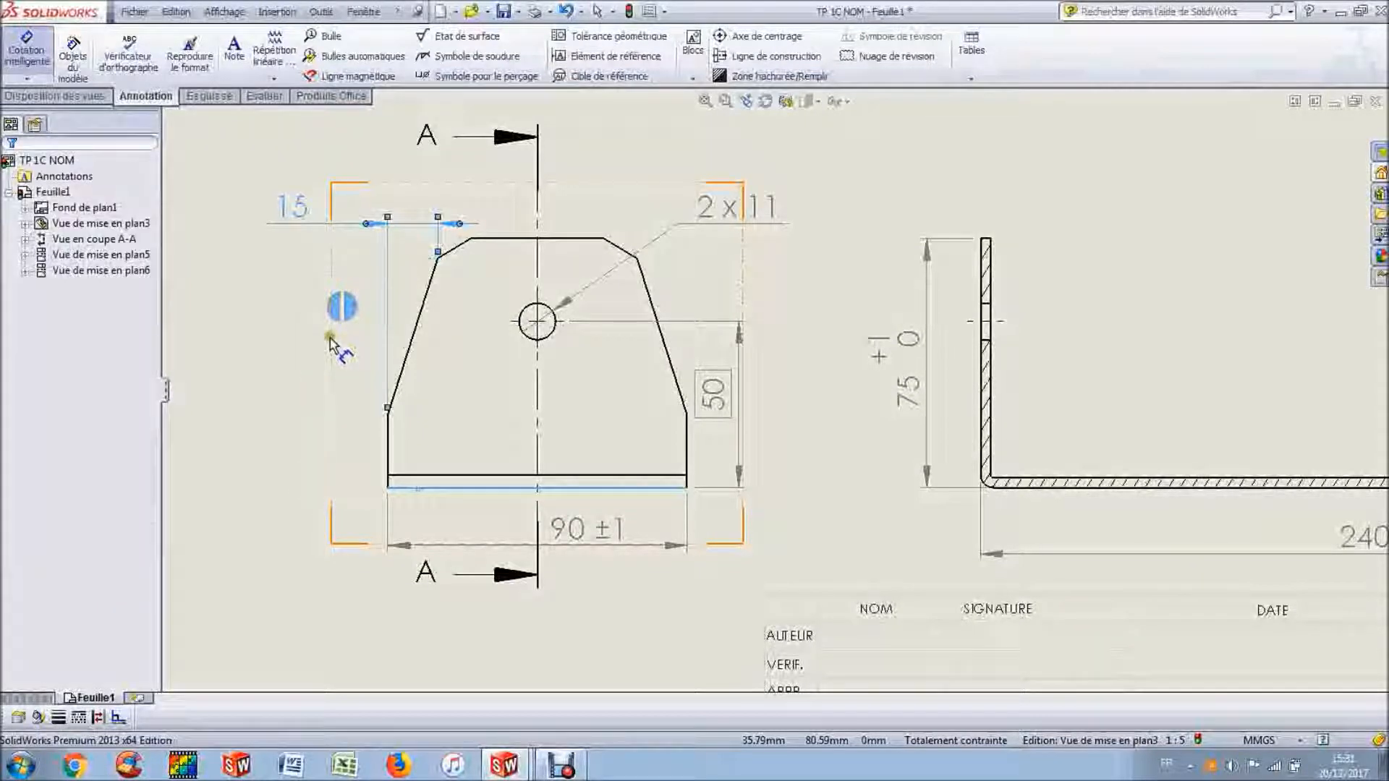
pyautogui.click(26, 54)
pyautogui.click(41, 52)
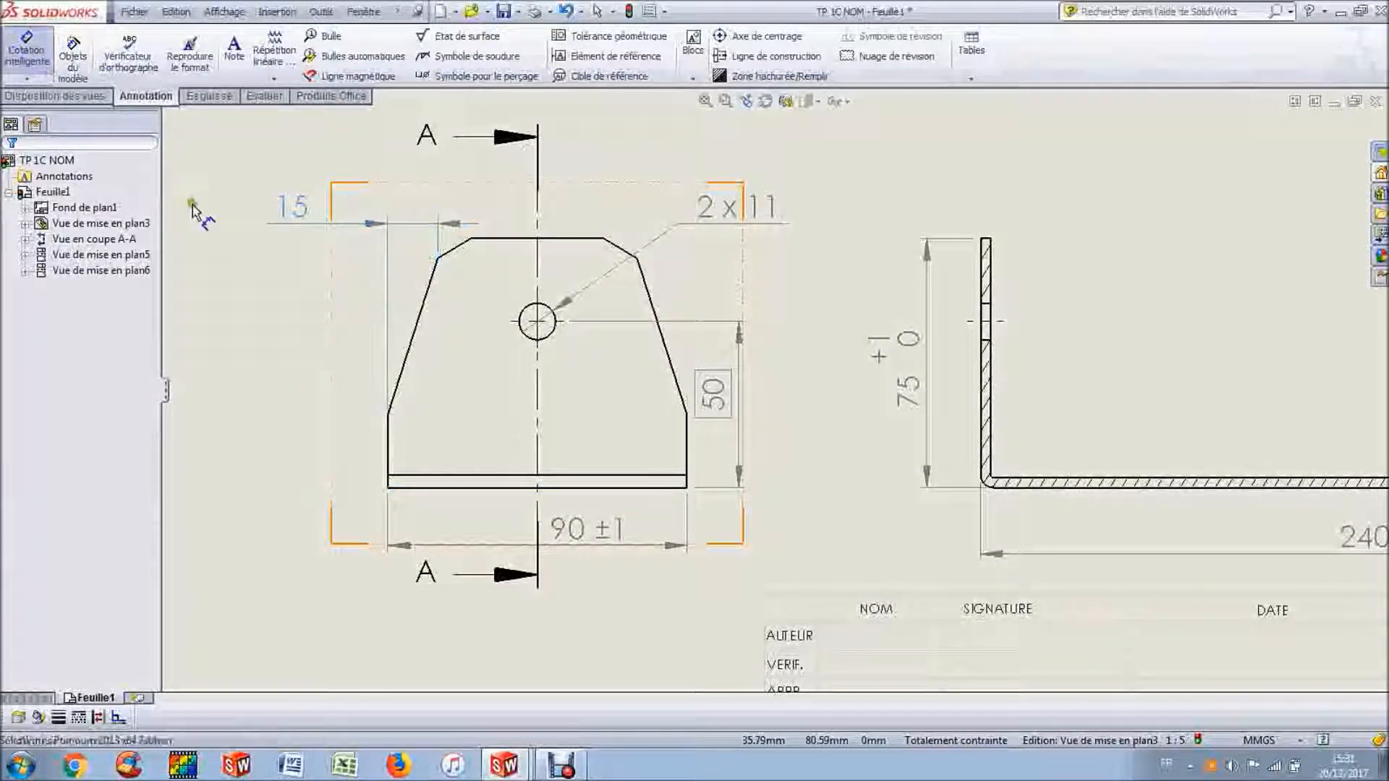
pyautogui.click(213, 214)
# Step: Dimension the vertical height between the two ends of the left slanted edge, placing it left of the side view
pyautogui.click(26, 54)
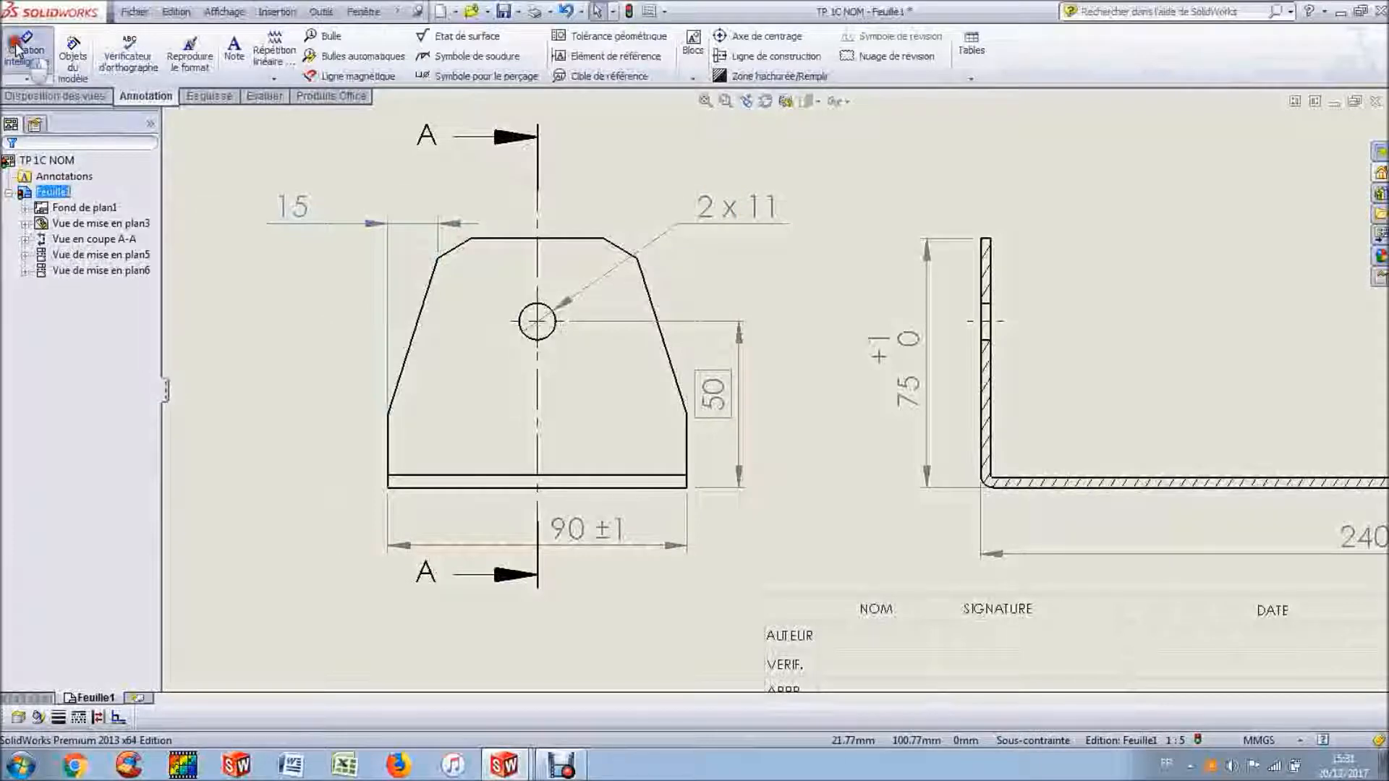
pyautogui.click(438, 258)
pyautogui.click(388, 414)
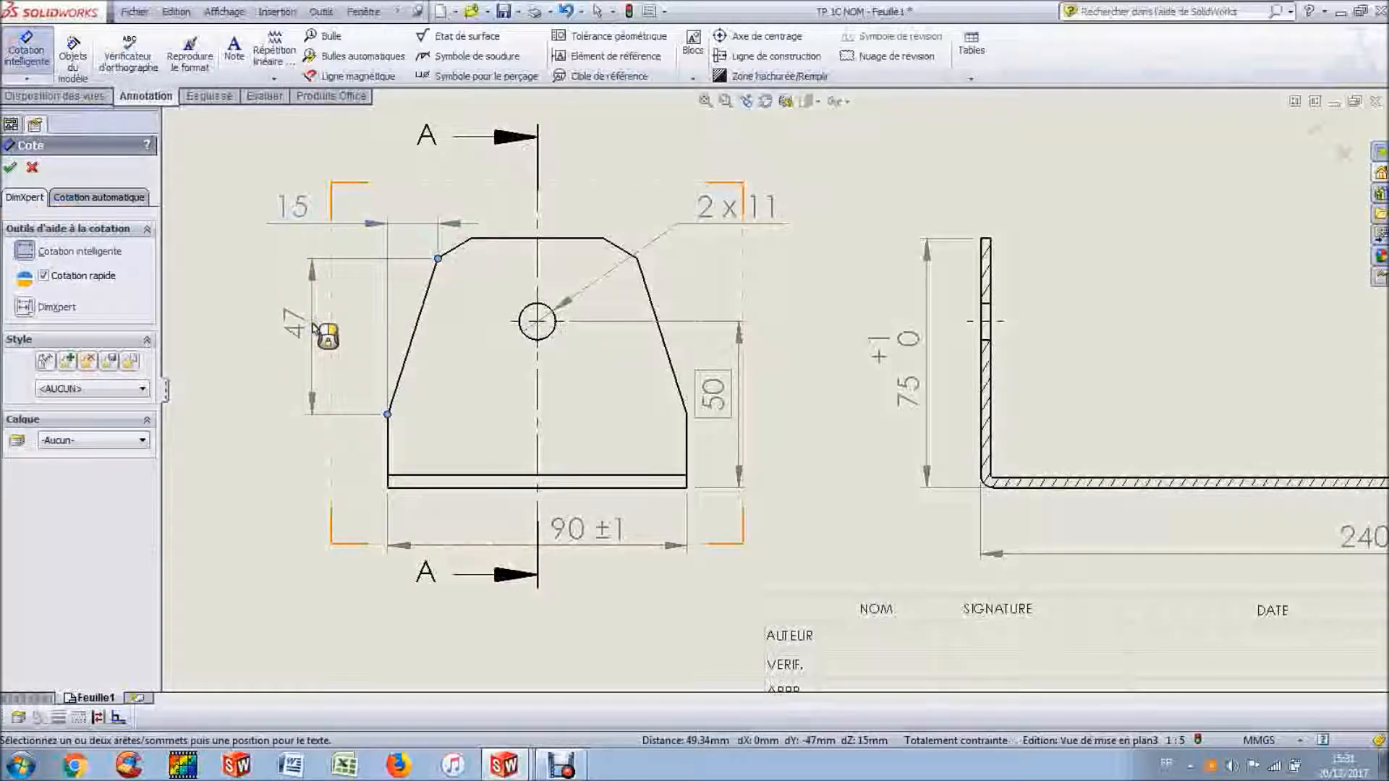
pyautogui.click(312, 323)
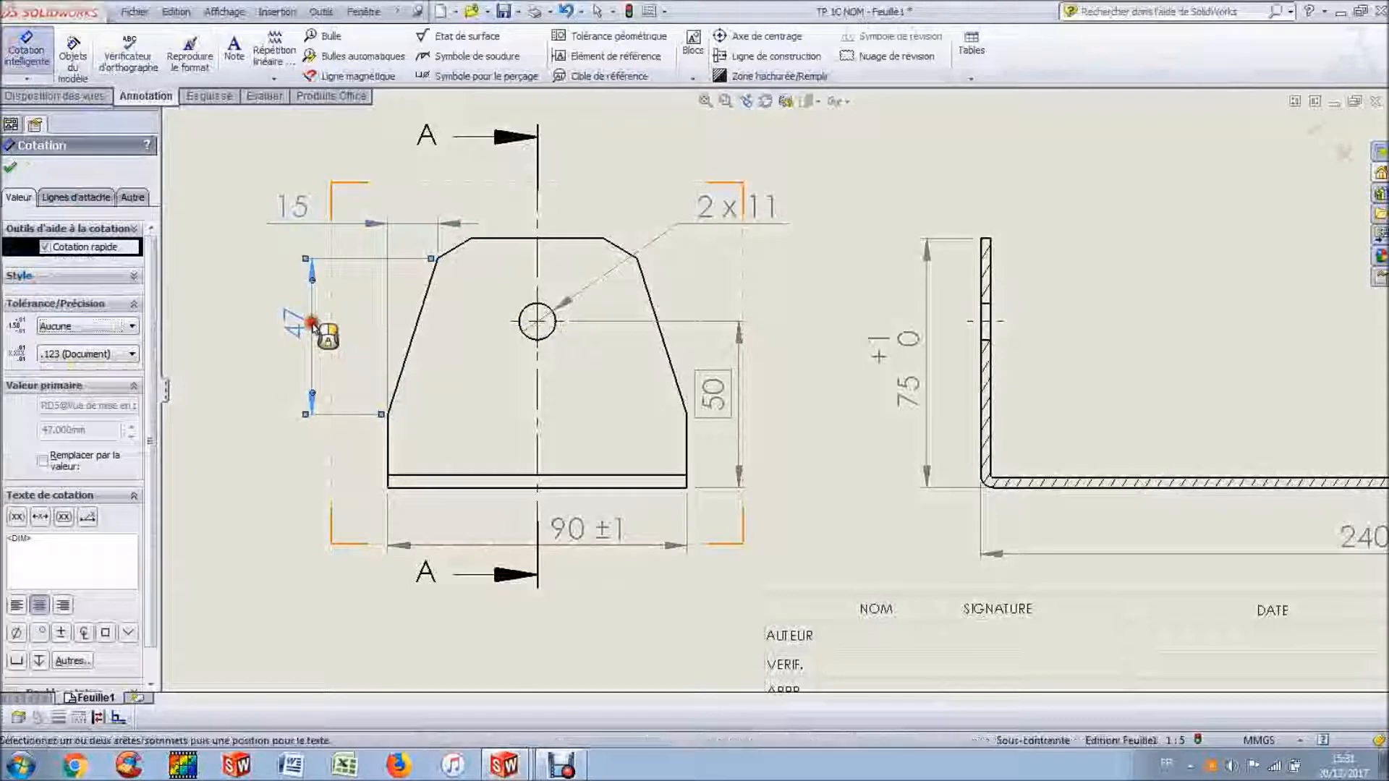
pyautogui.click(239, 332)
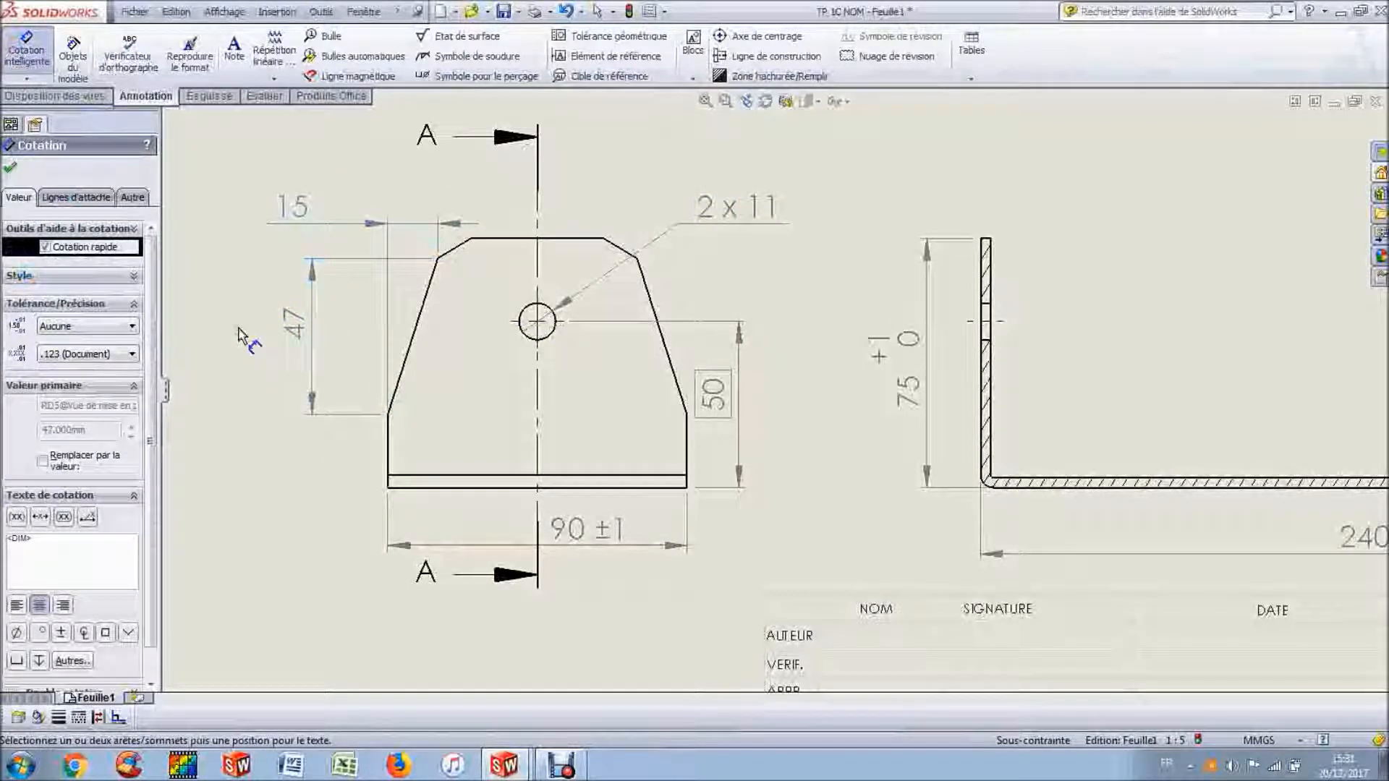
pyautogui.press('Escape')
# Step: Put the sheet into sheet format editing (Fond de plan) to work on its title block
pyautogui.click(705, 101)
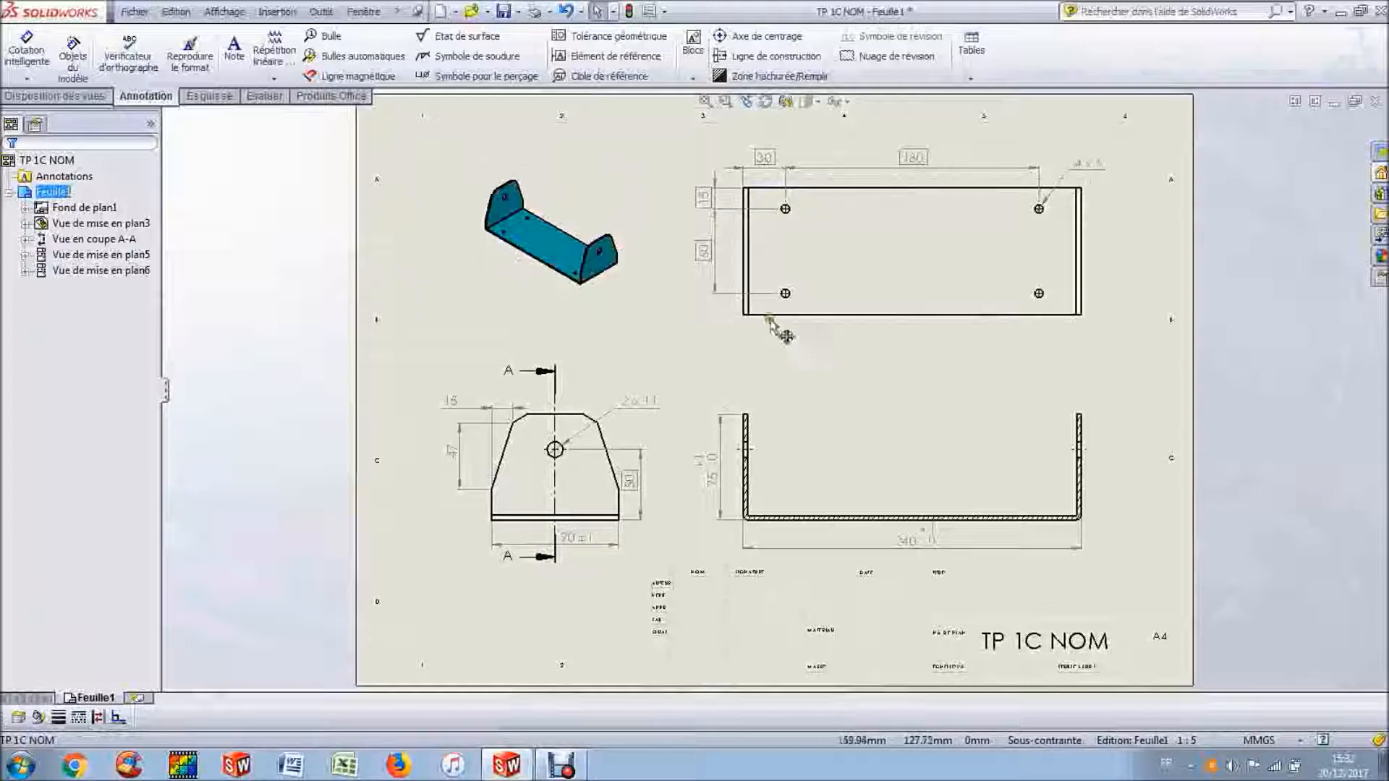
pyautogui.click(824, 477)
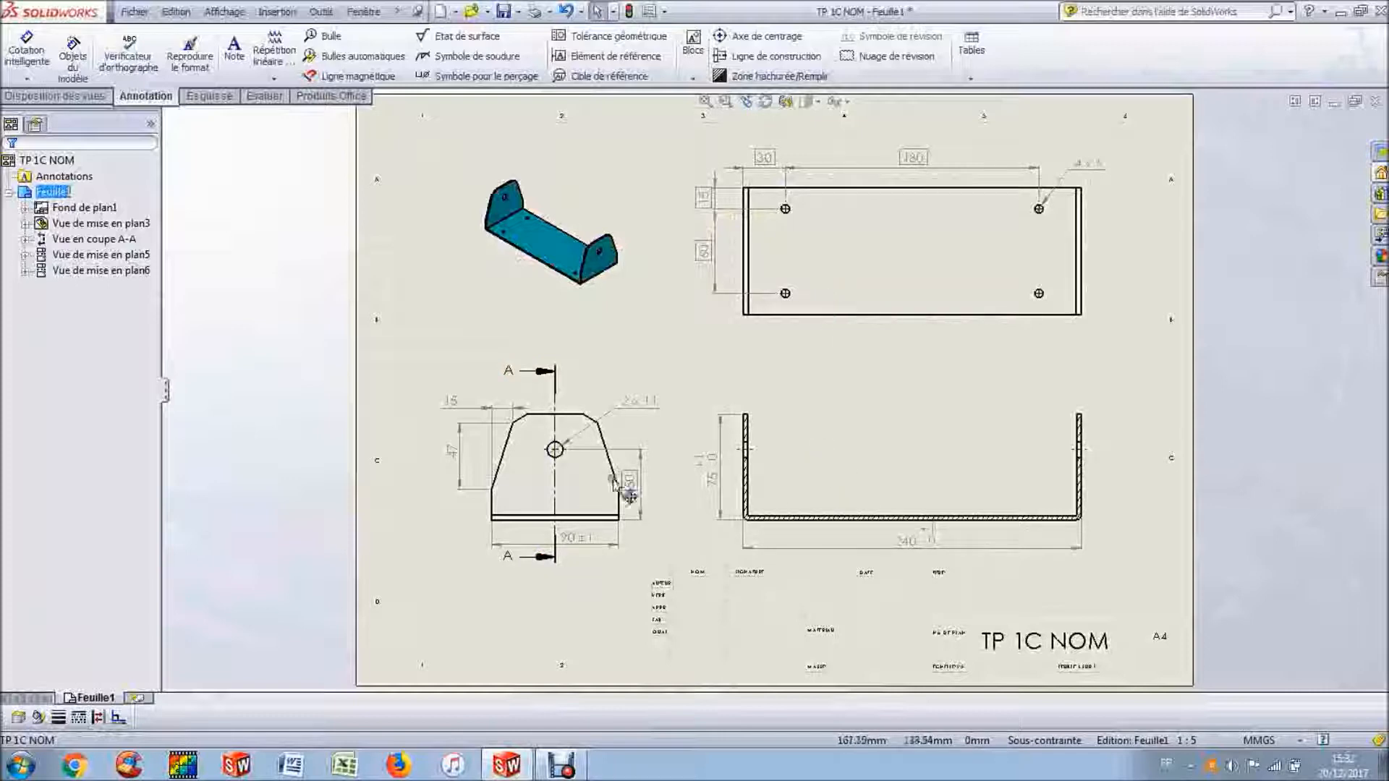
pyautogui.click(548, 511)
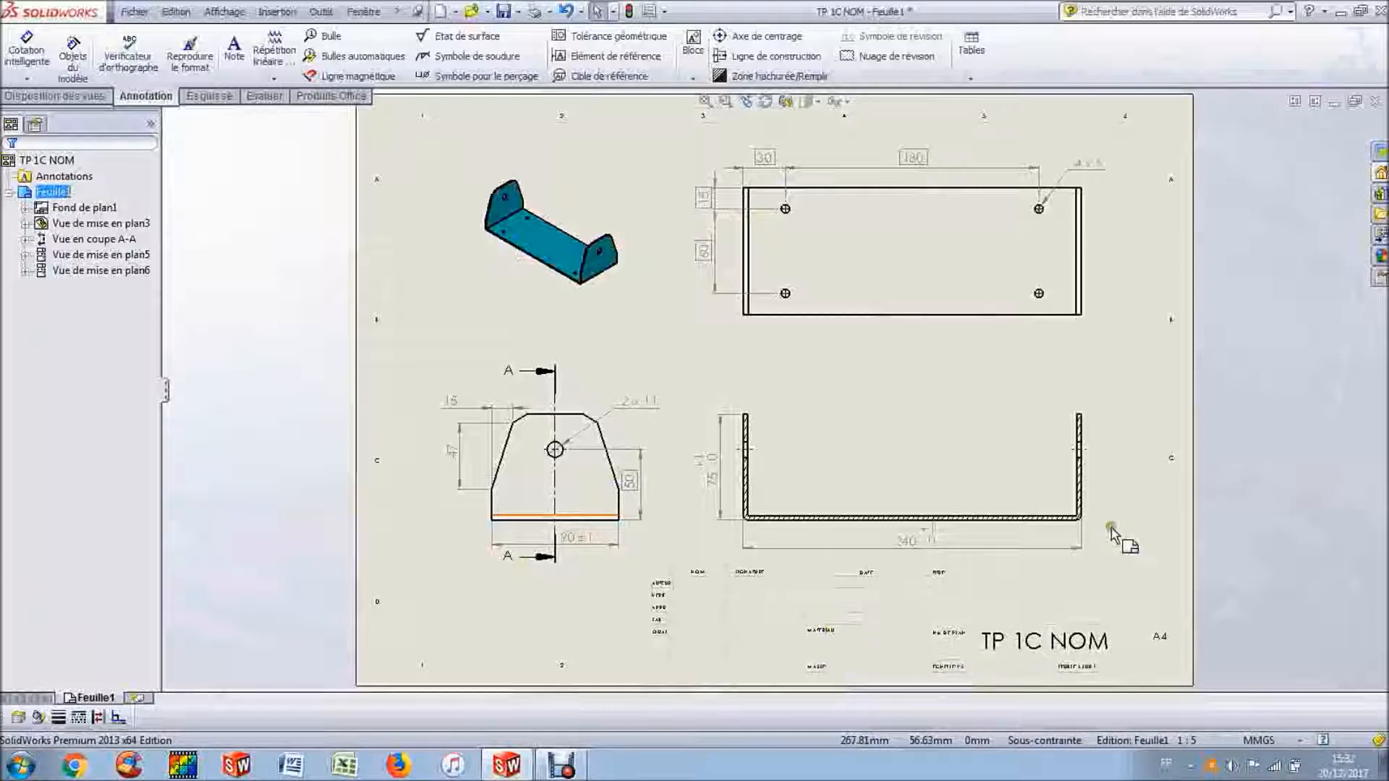
pyautogui.rightClick(1127, 484)
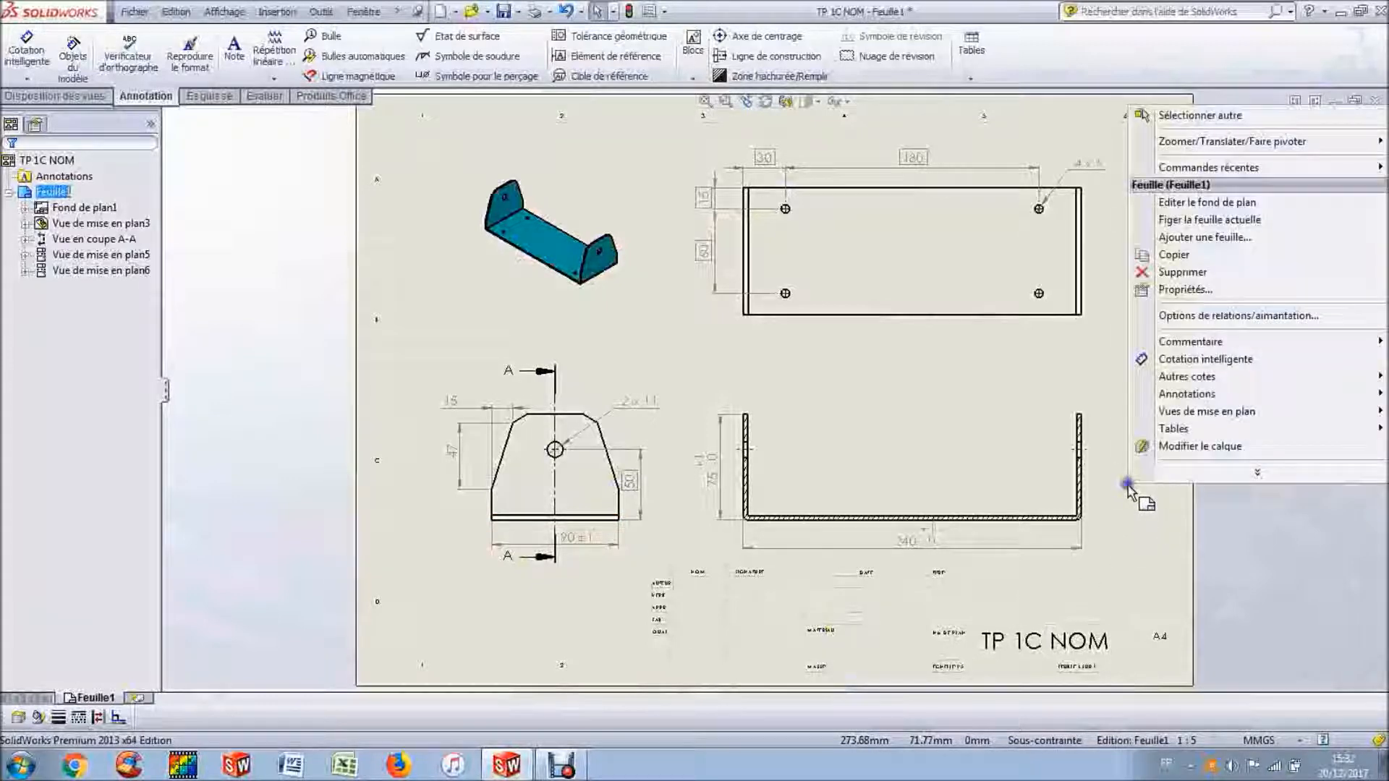
pyautogui.click(1212, 208)
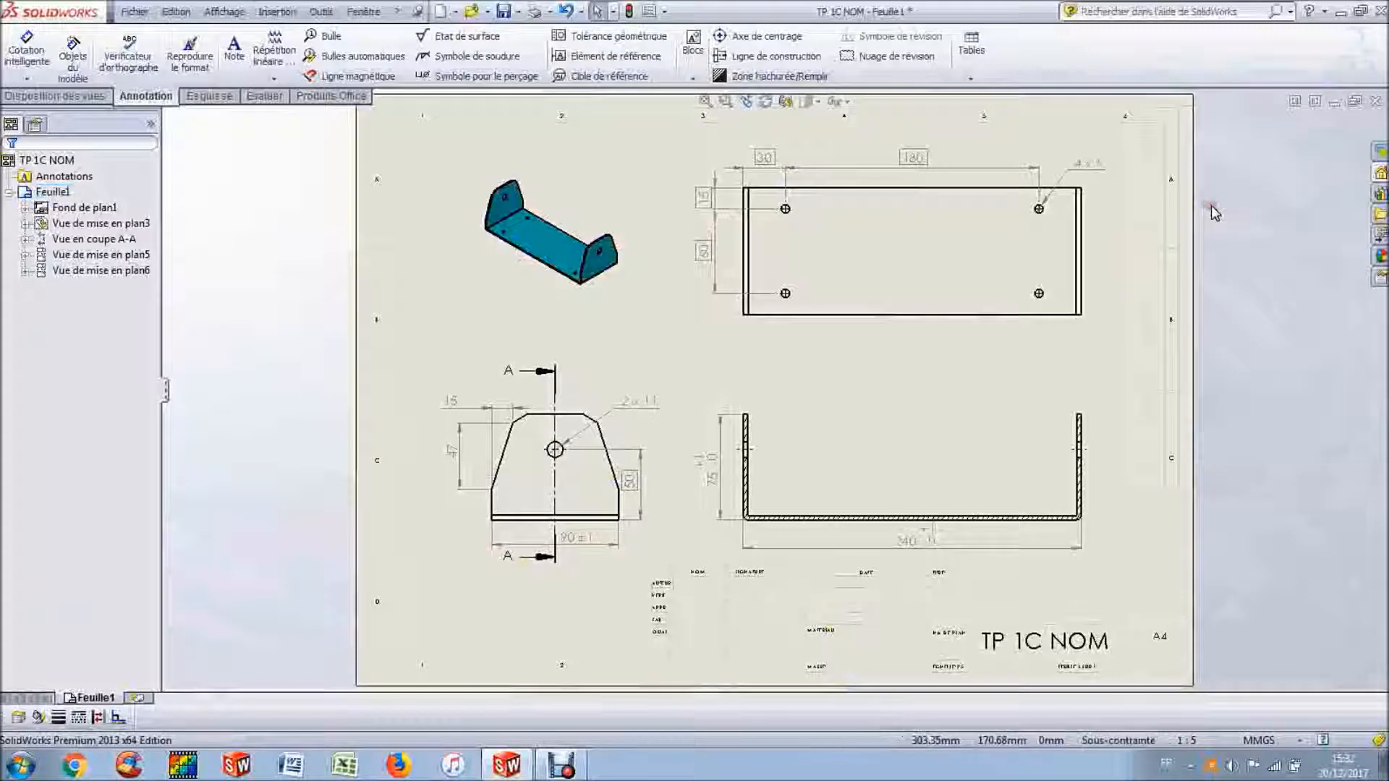
pyautogui.scroll(5, 924, 635)
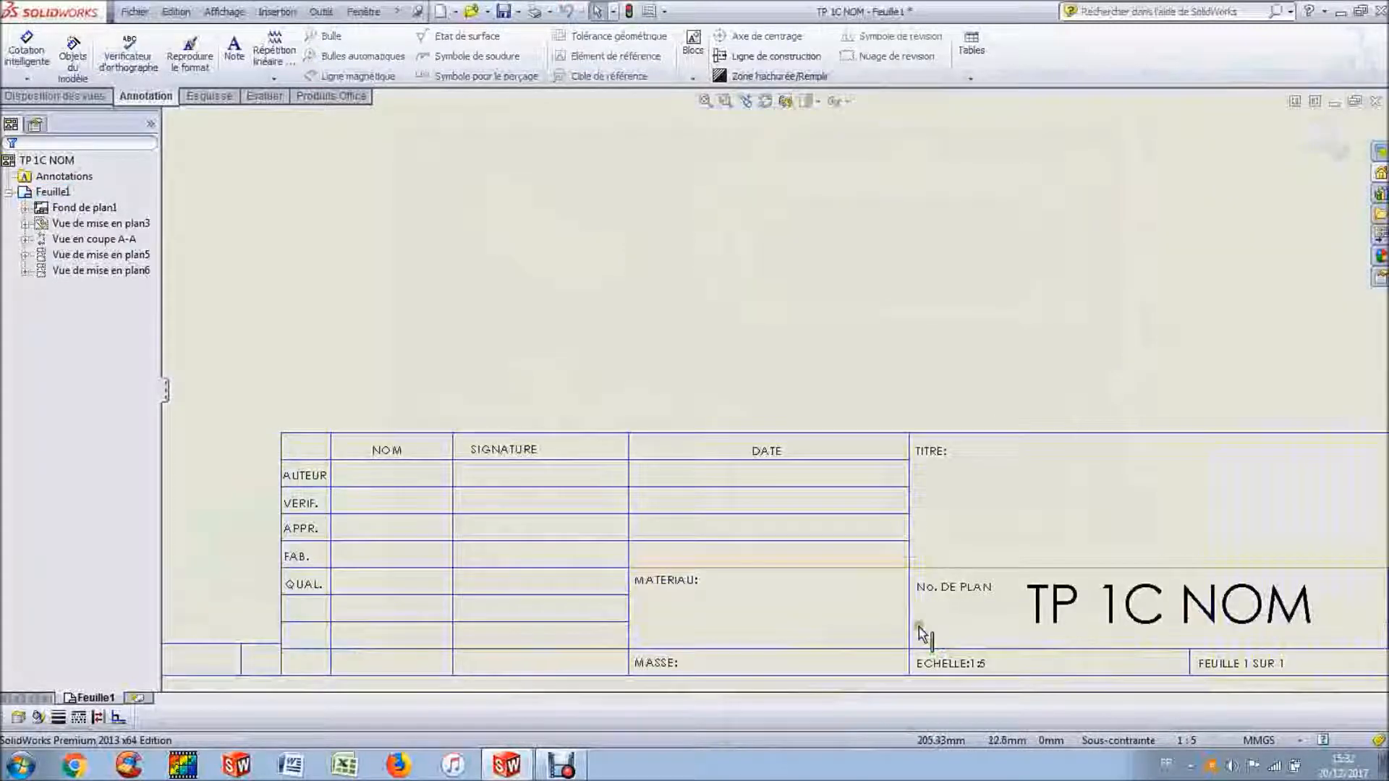
# Step: Add a note reading "20/12/2017" in the AUTEUR row of the title block's DATE column
pyautogui.click(234, 51)
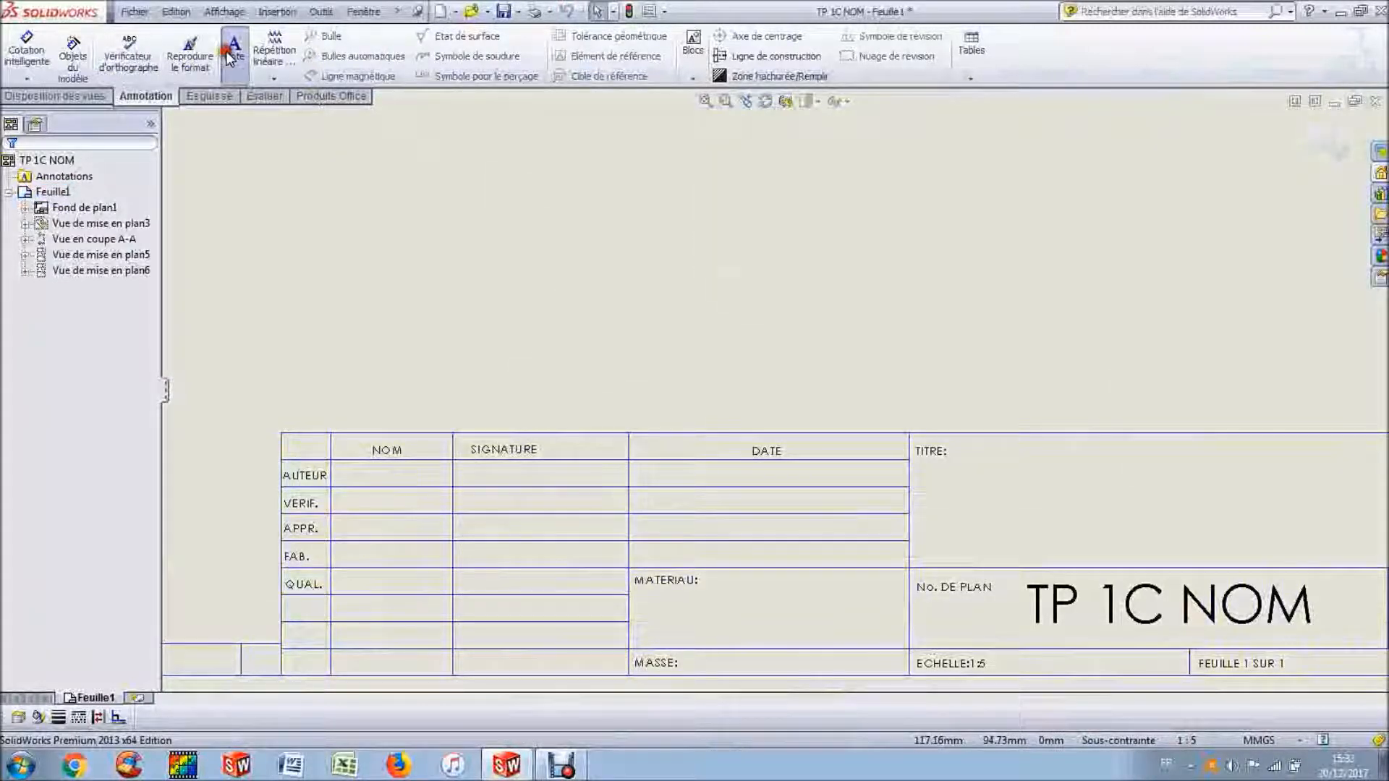
pyautogui.click(696, 479)
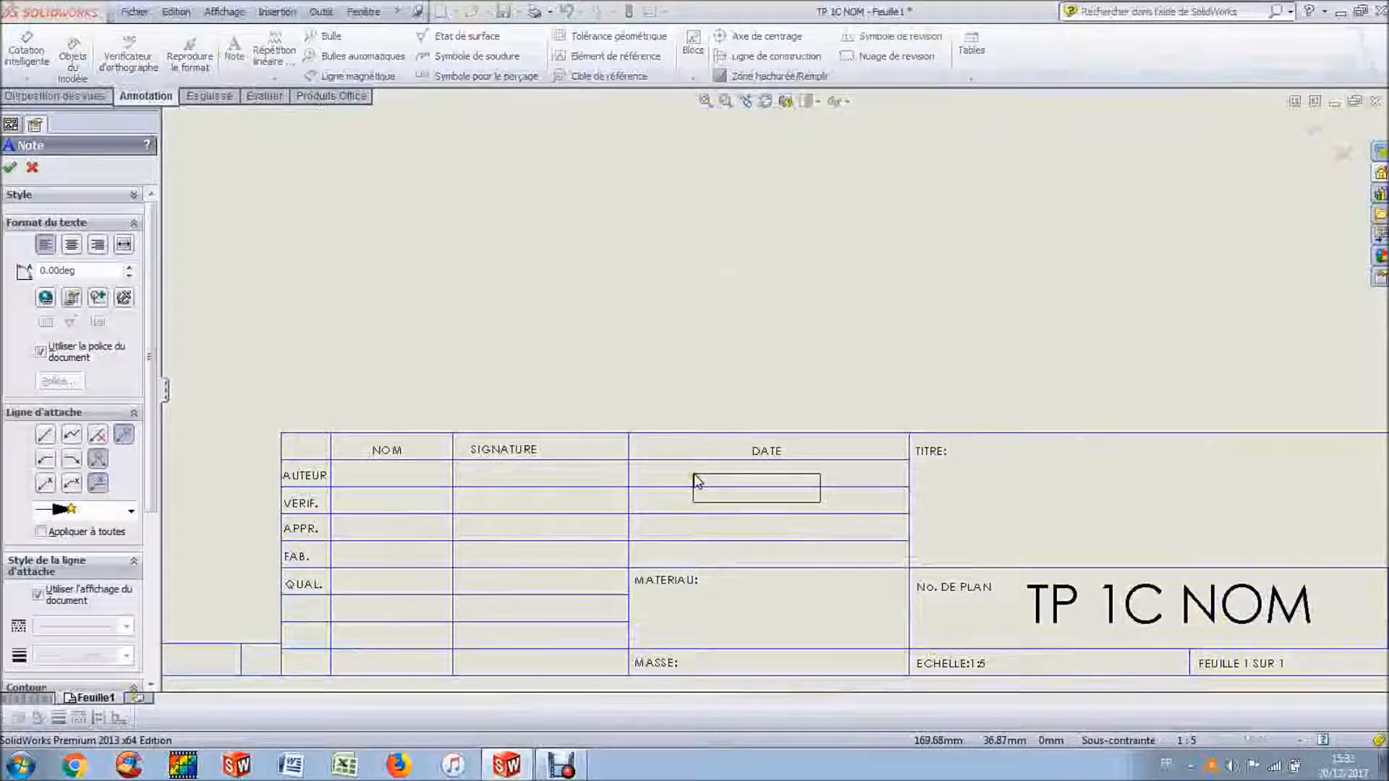
pyautogui.click(694, 477)
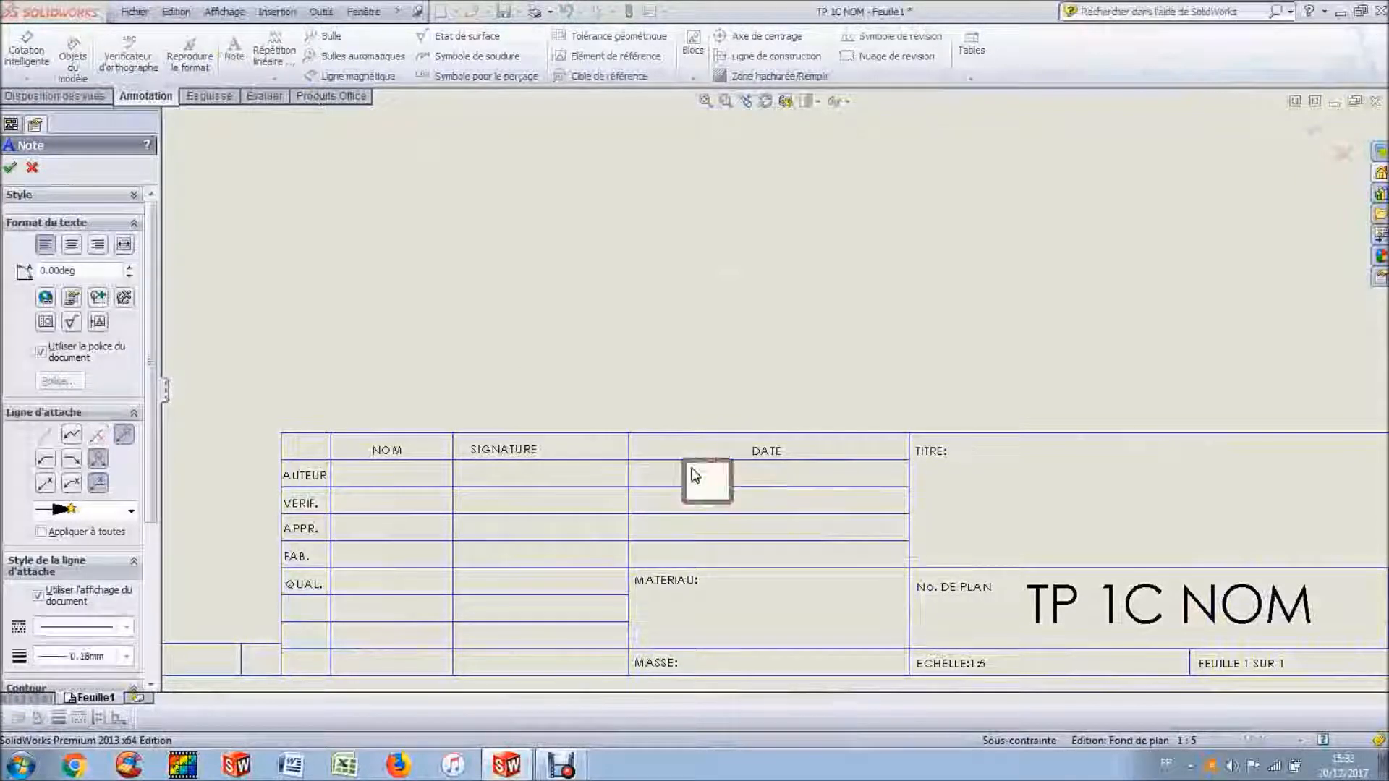
pyautogui.write('20/')
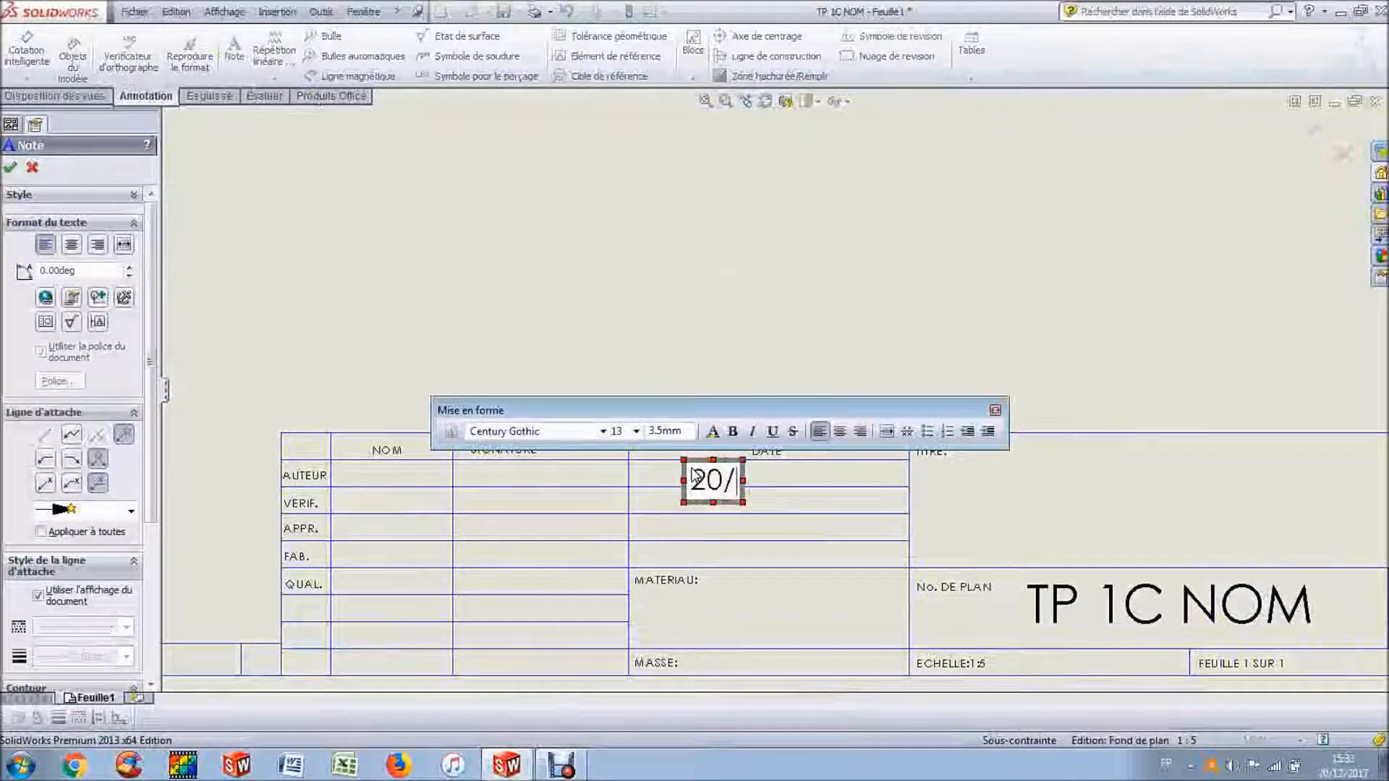
pyautogui.write('12/2017')
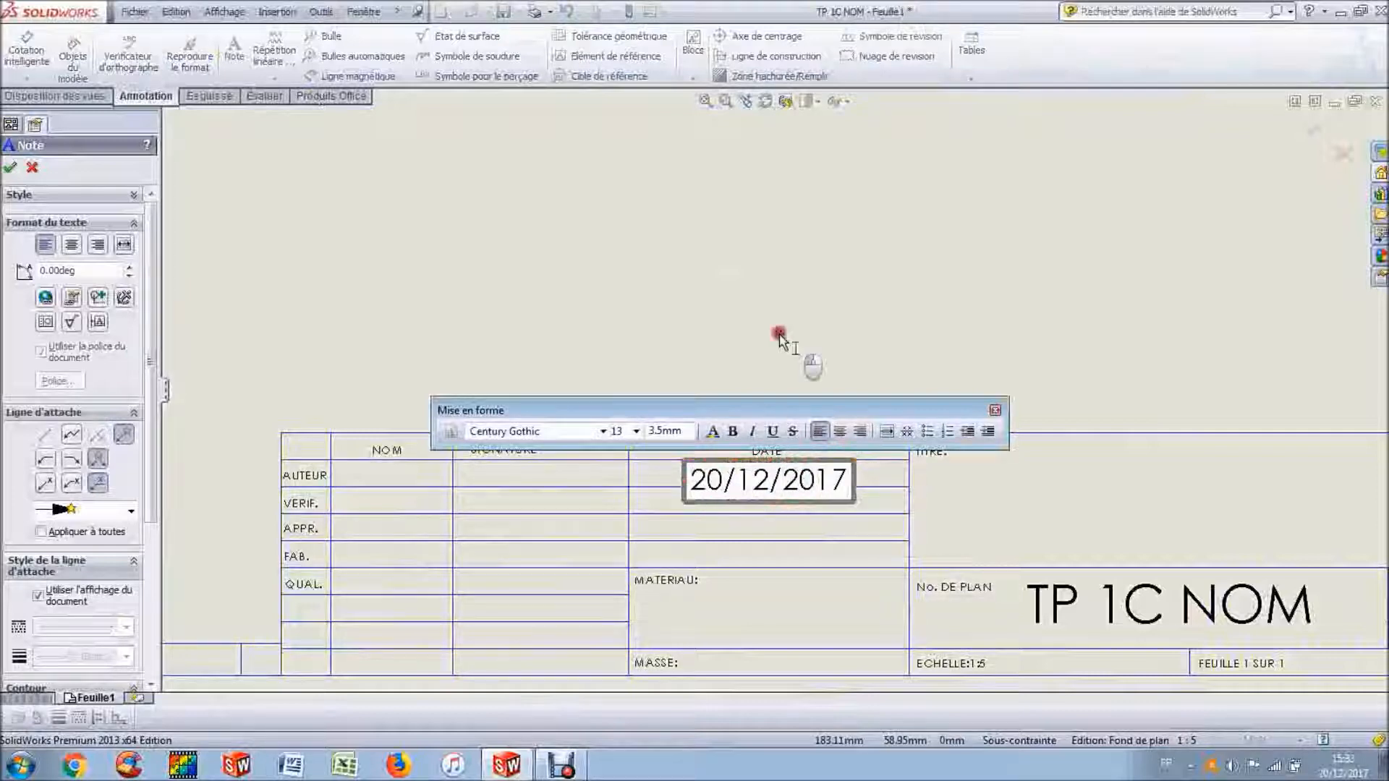
pyautogui.click(749, 507)
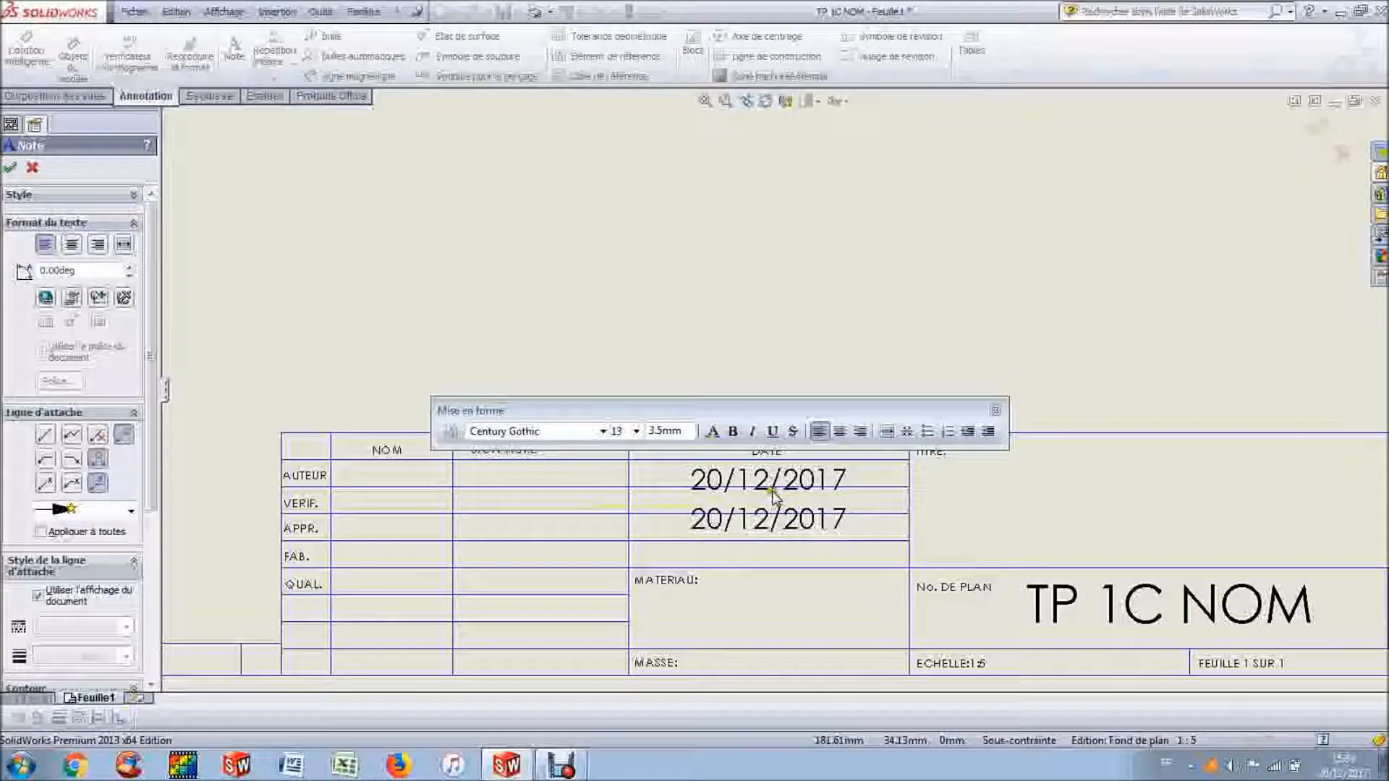
pyautogui.press('Escape')
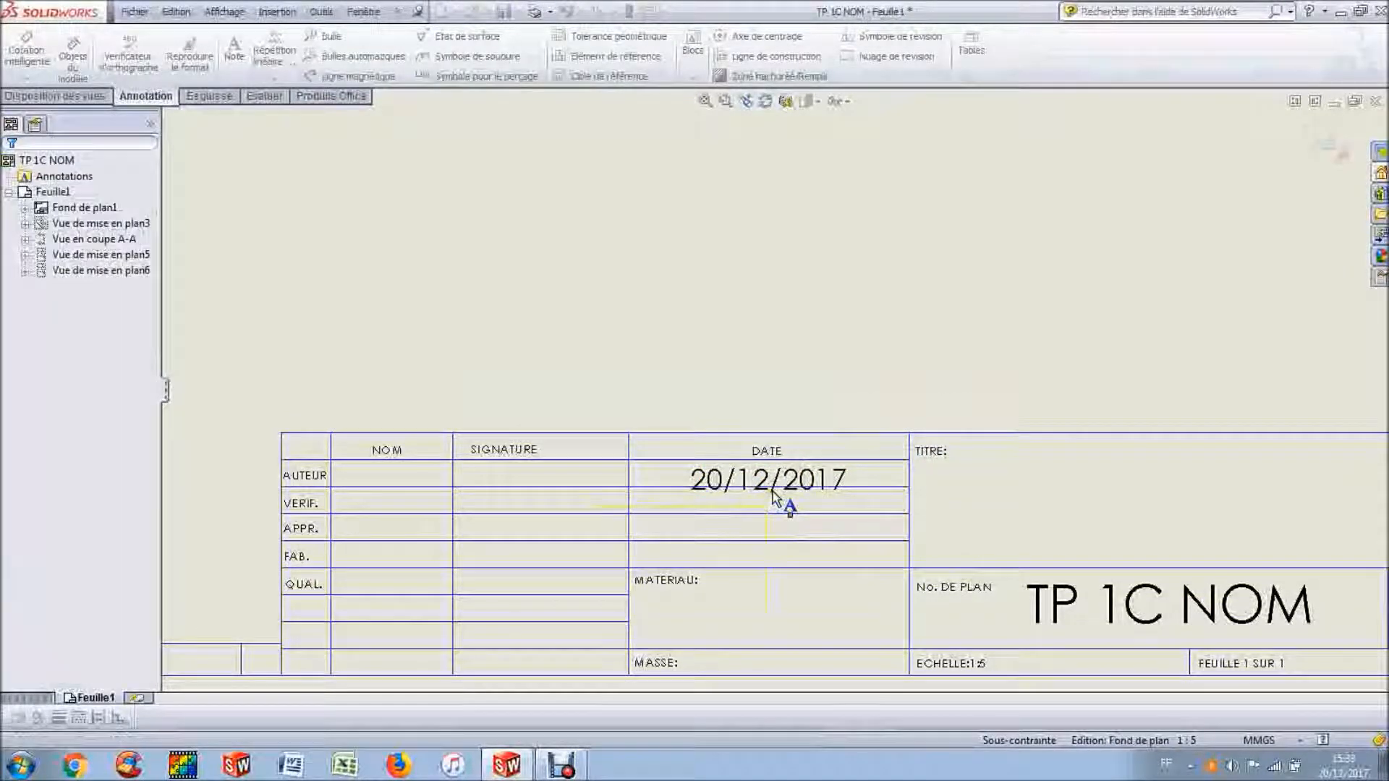
# Step: Nudge the date note into its title block cell and set its font size to 11
pyautogui.scroll(-2, 771, 495)
pyautogui.moveTo(759, 467); pyautogui.dragTo(754, 462)
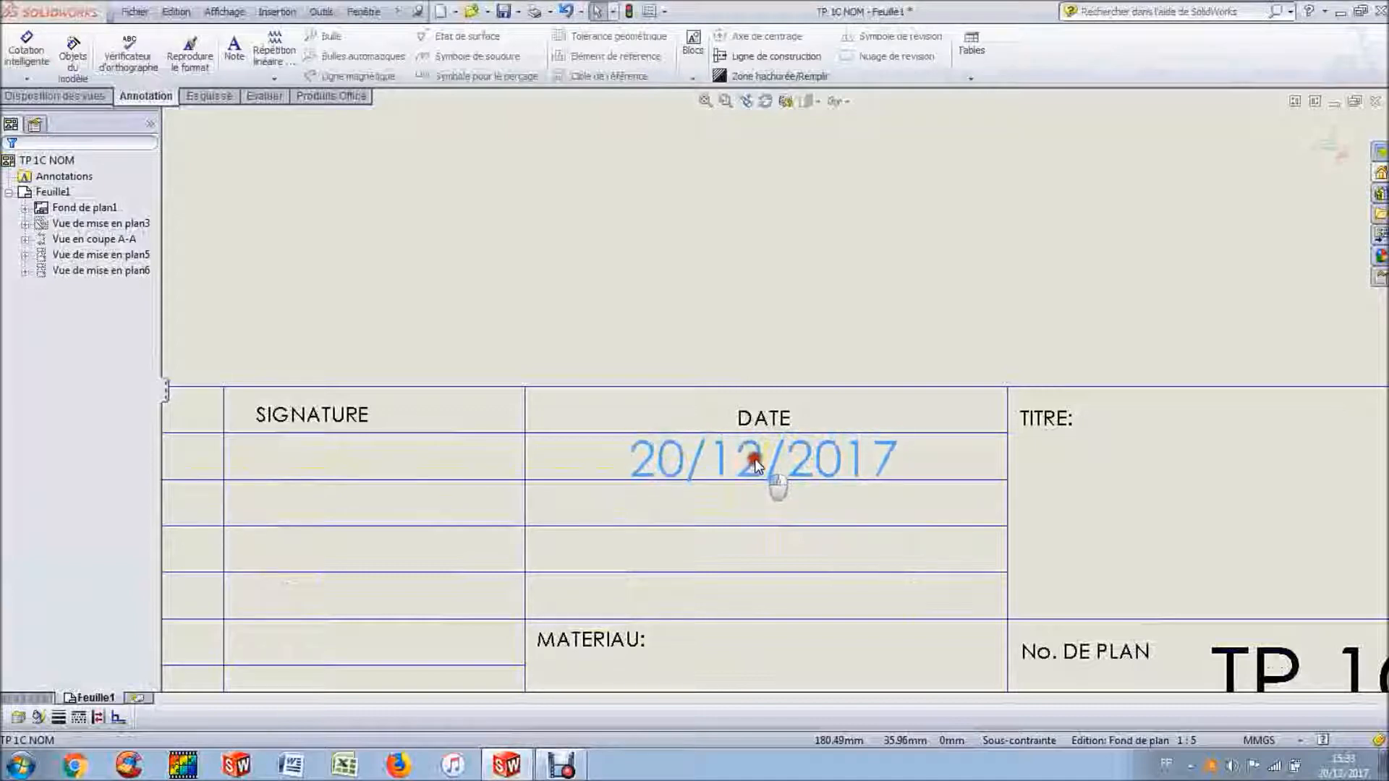
pyautogui.click(756, 465)
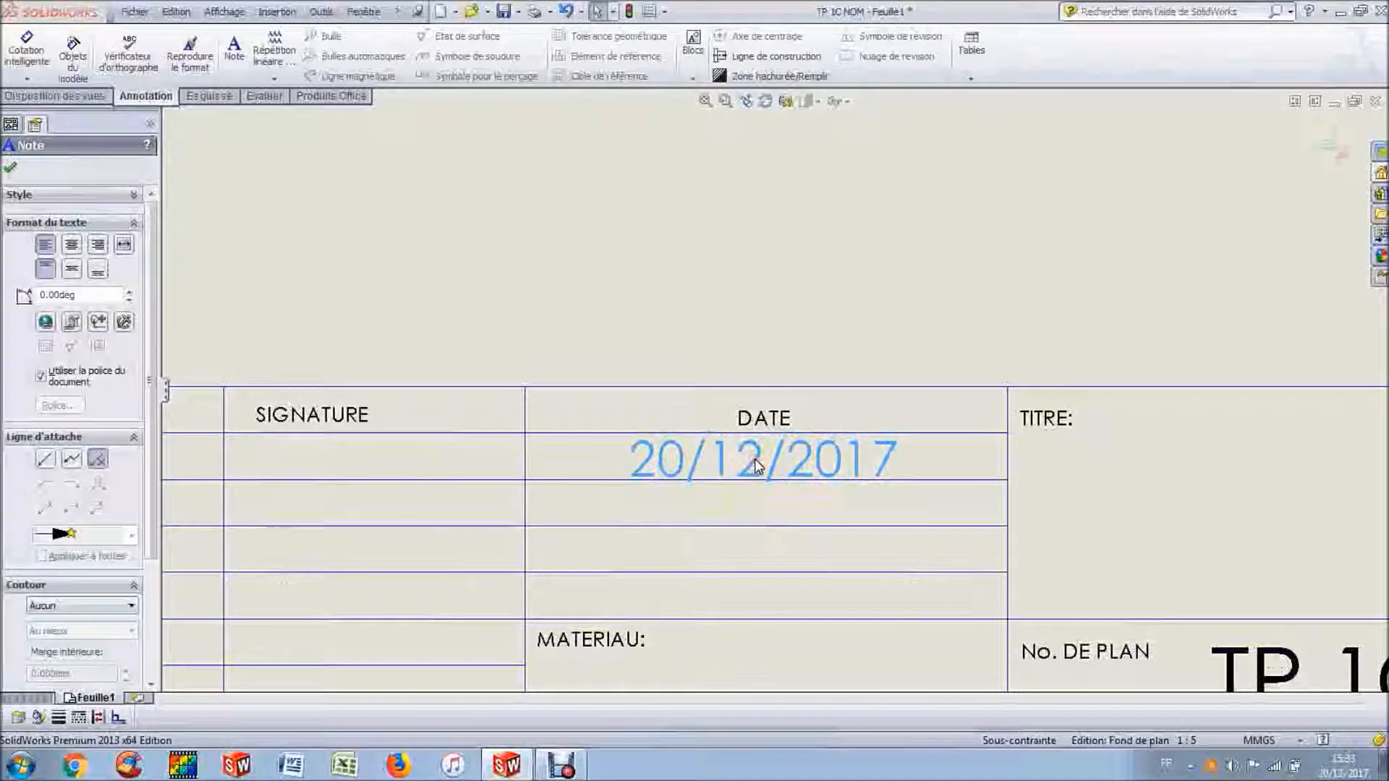
pyautogui.doubleClick(755, 463)
pyautogui.hotkey('ctrl', 'c')
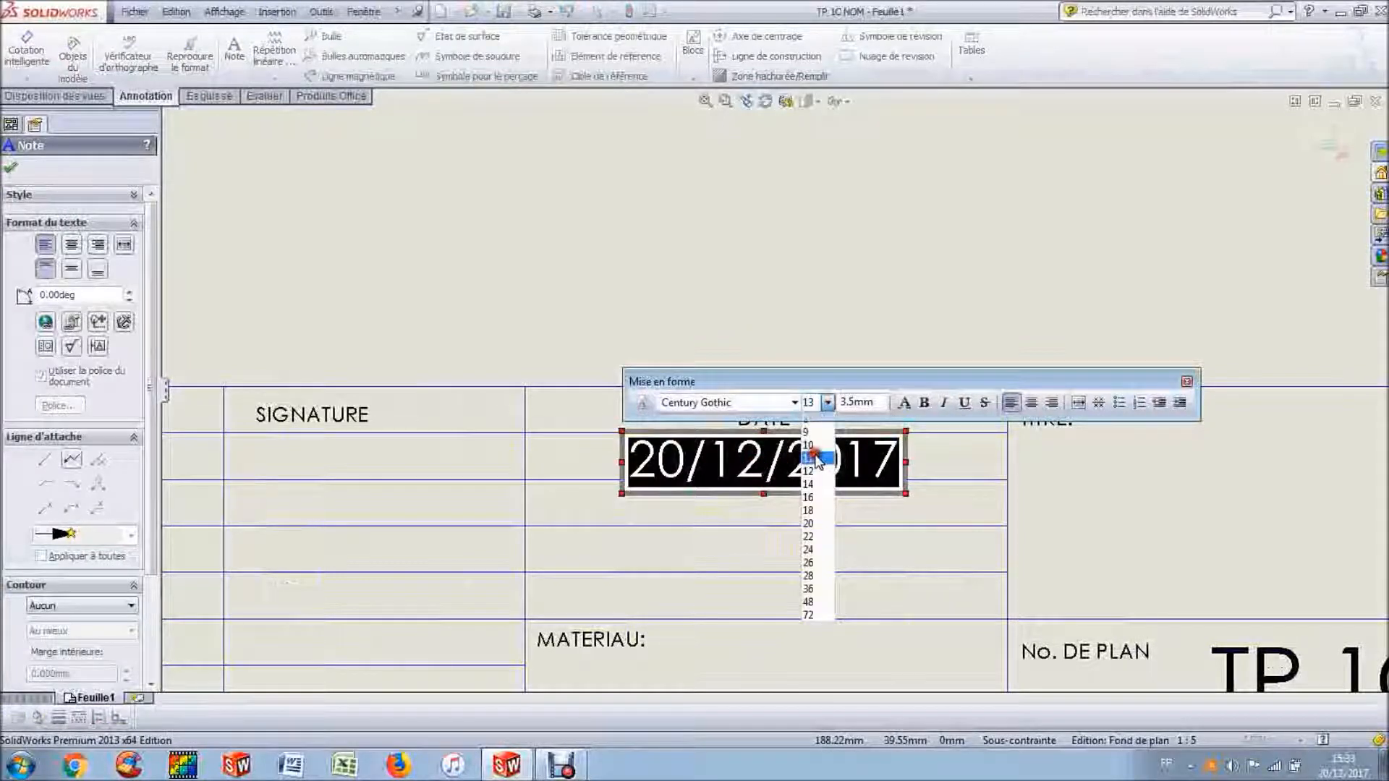
pyautogui.click(815, 456)
pyautogui.click(766, 457)
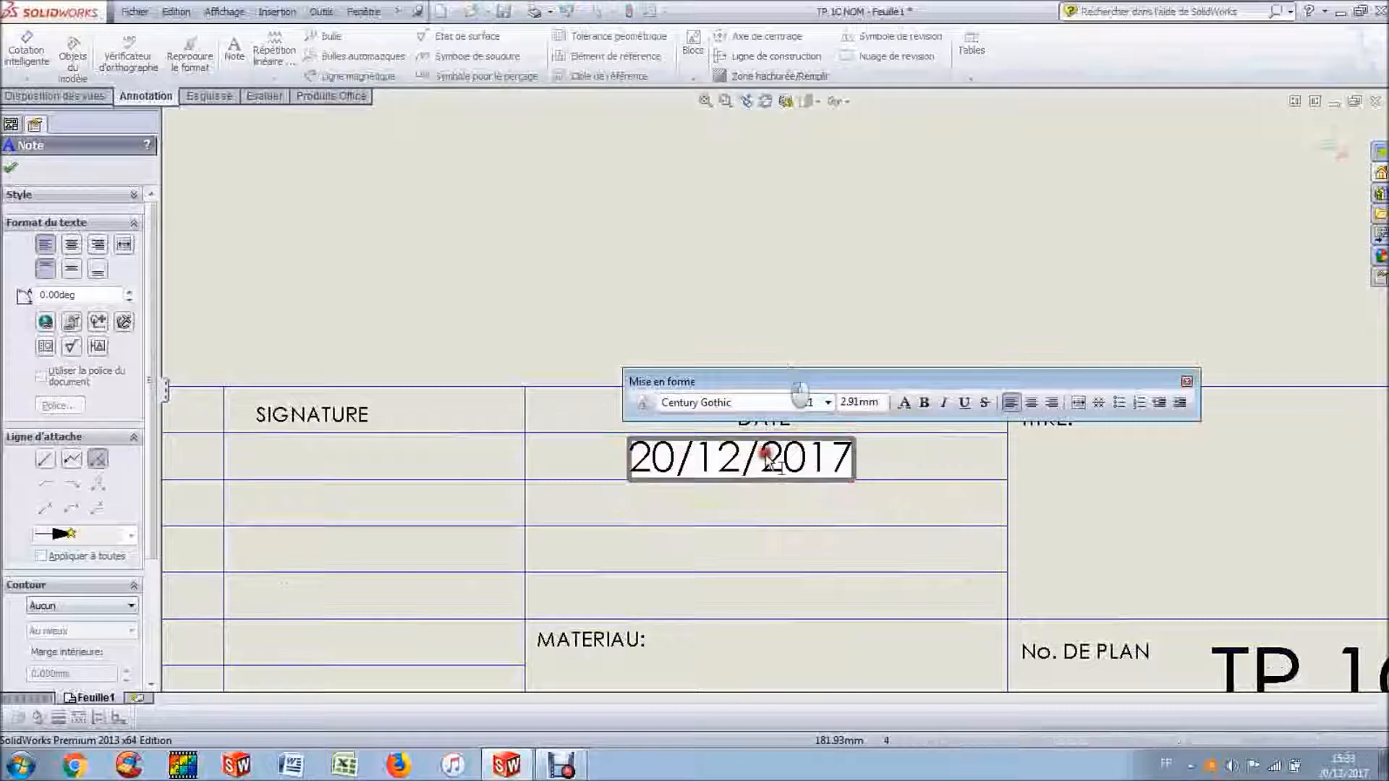
pyautogui.click(745, 492)
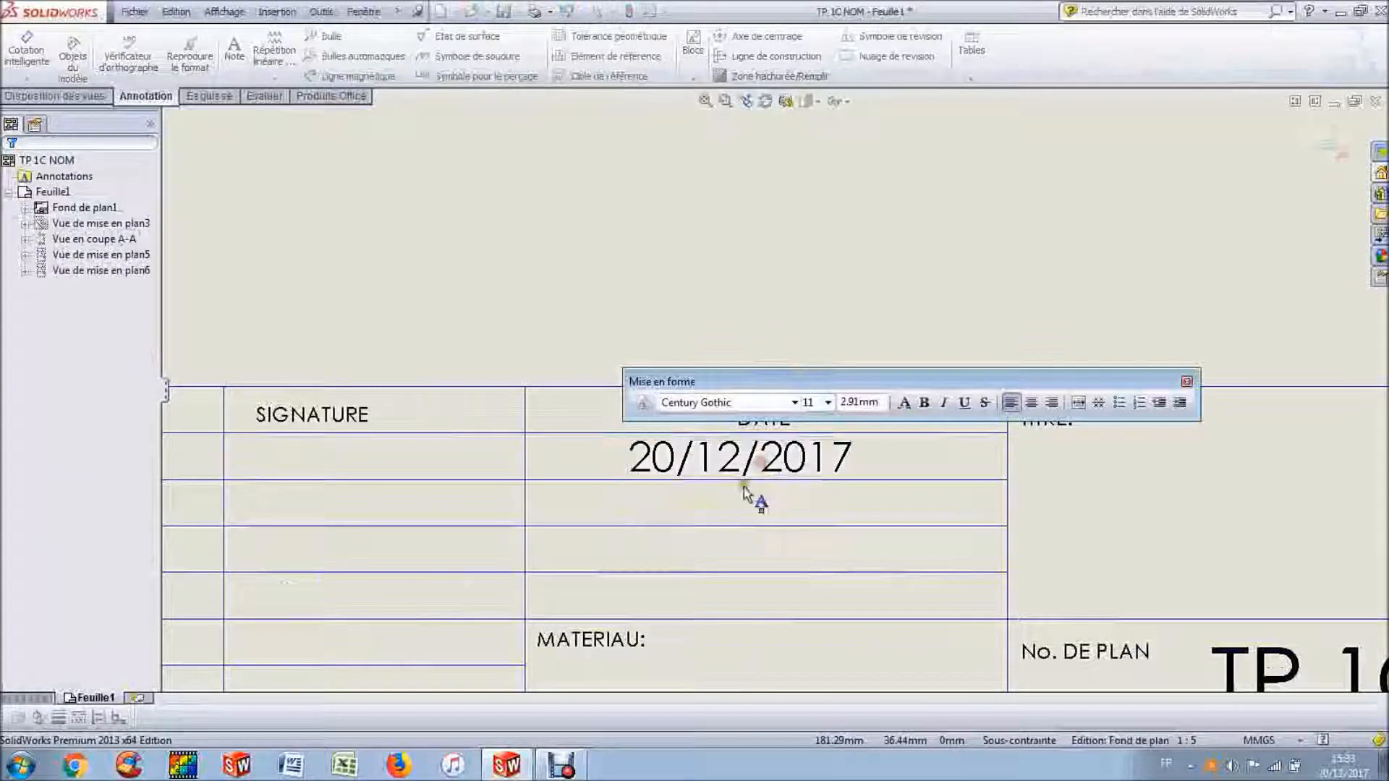
pyautogui.click(708, 467)
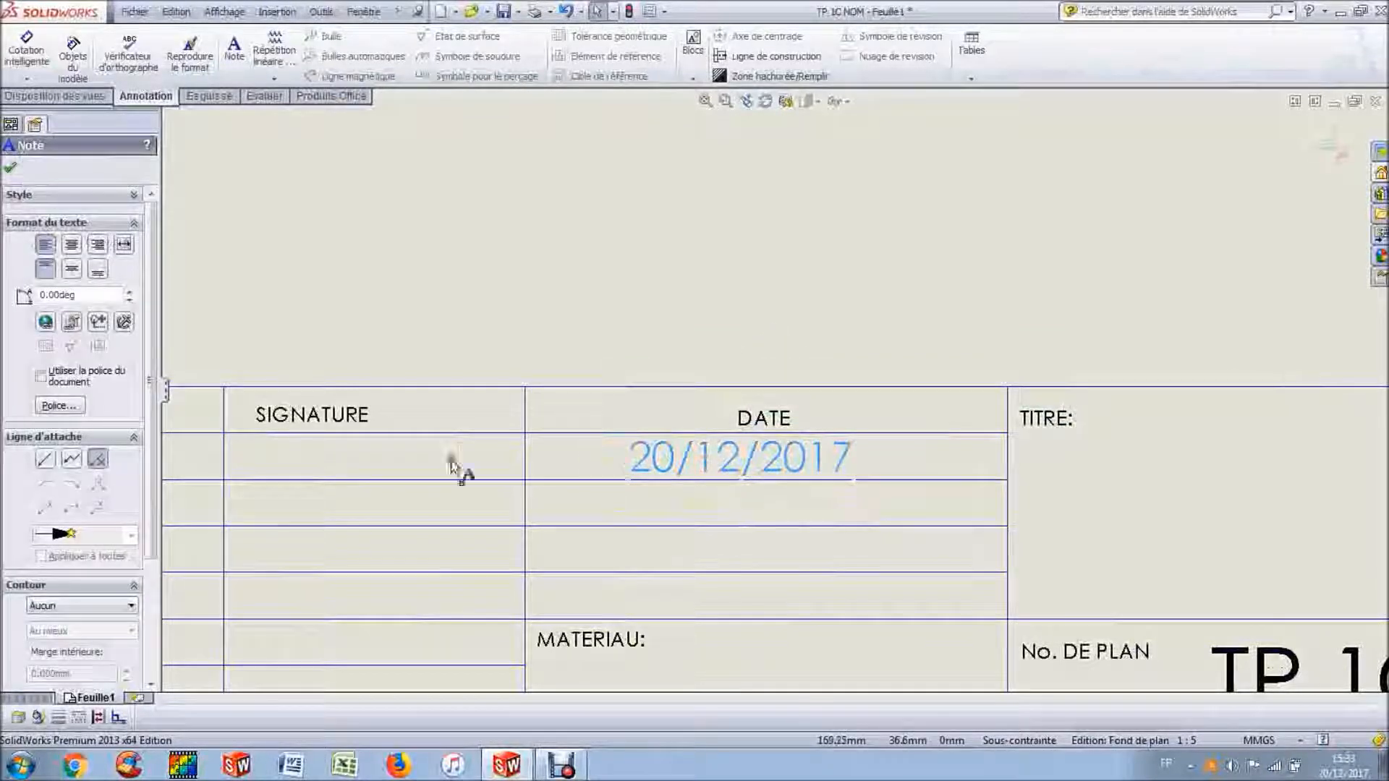
# Step: Paste a copy of the date note into the AUTEUR row of the title block's NOM column
pyautogui.scroll(2, 487, 465)
pyautogui.scroll(1, 432, 466)
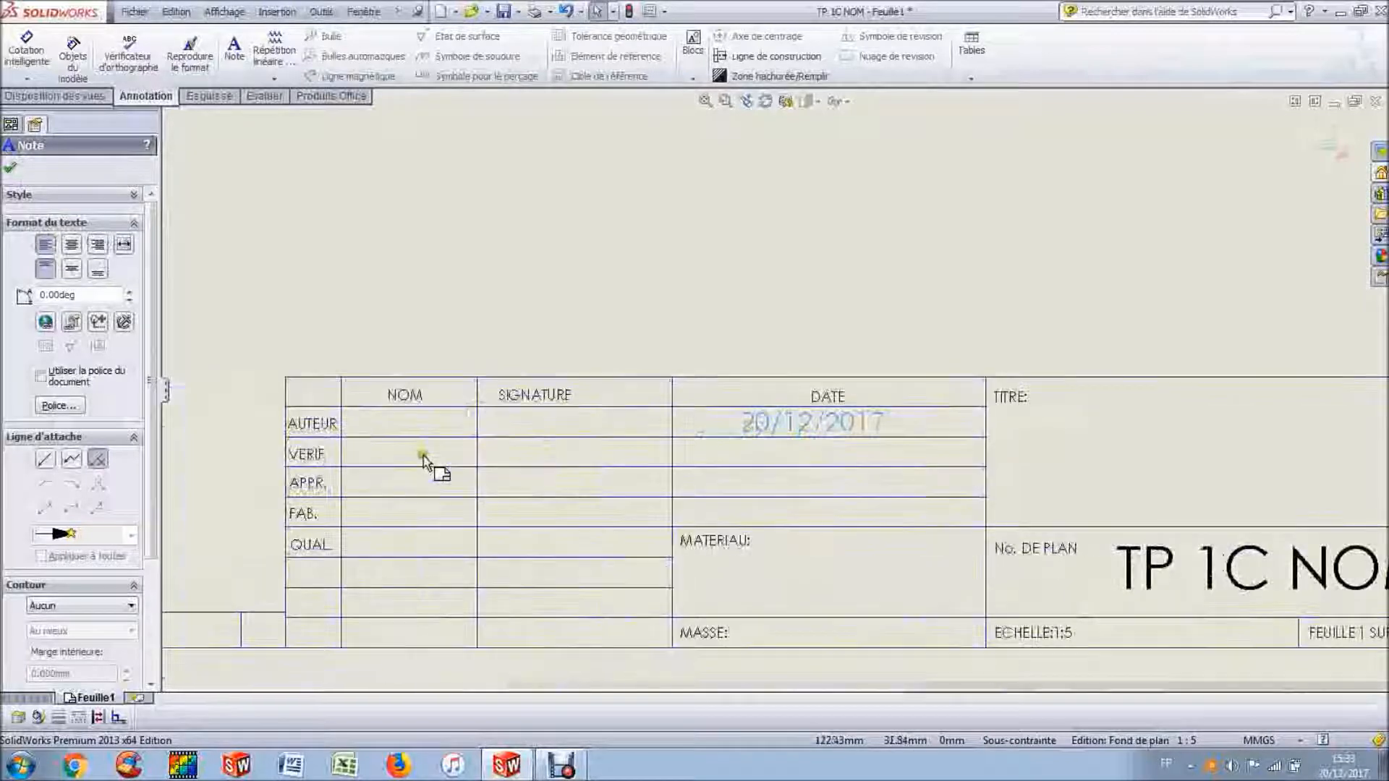
pyautogui.scroll(-3, 415, 445)
pyautogui.click(383, 407)
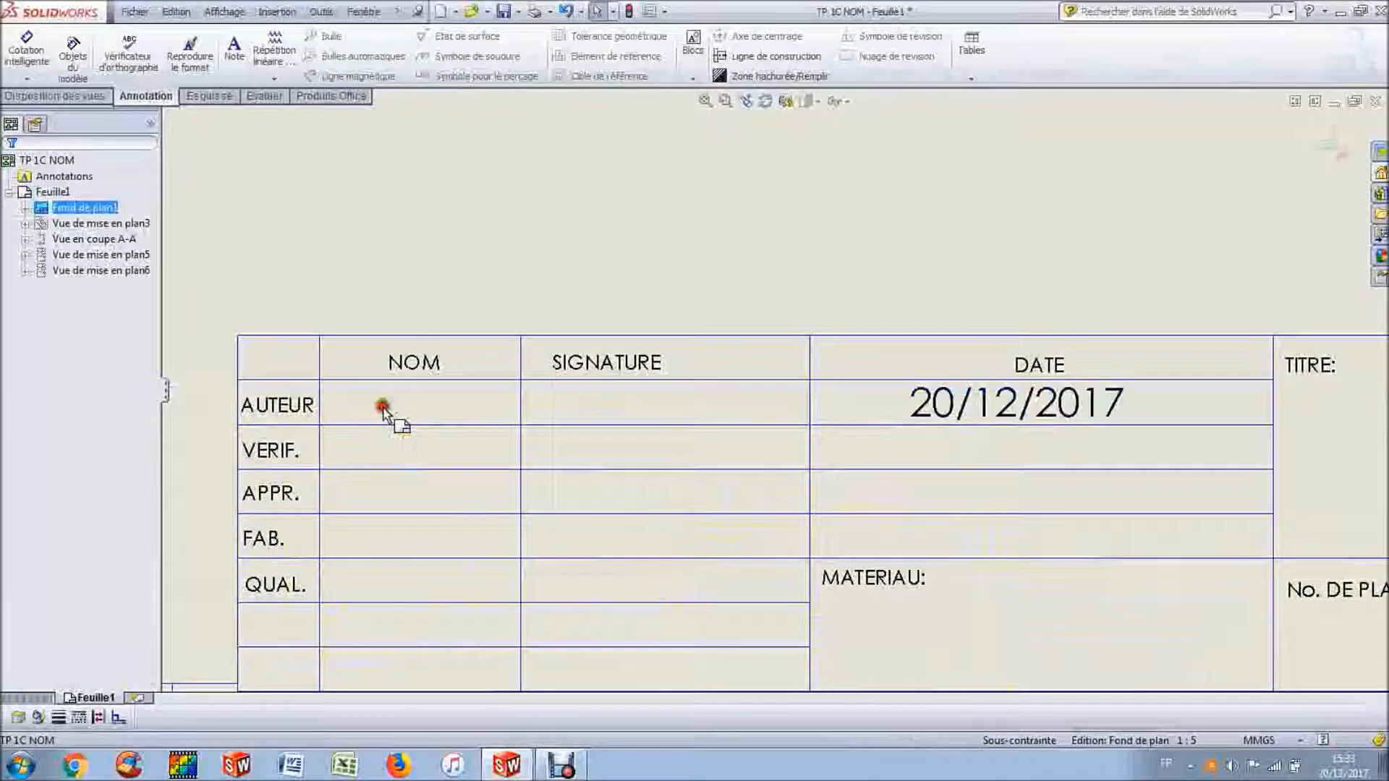
pyautogui.hotkey('ctrl', 'v')
pyautogui.moveTo(453, 424); pyautogui.dragTo(394, 410)
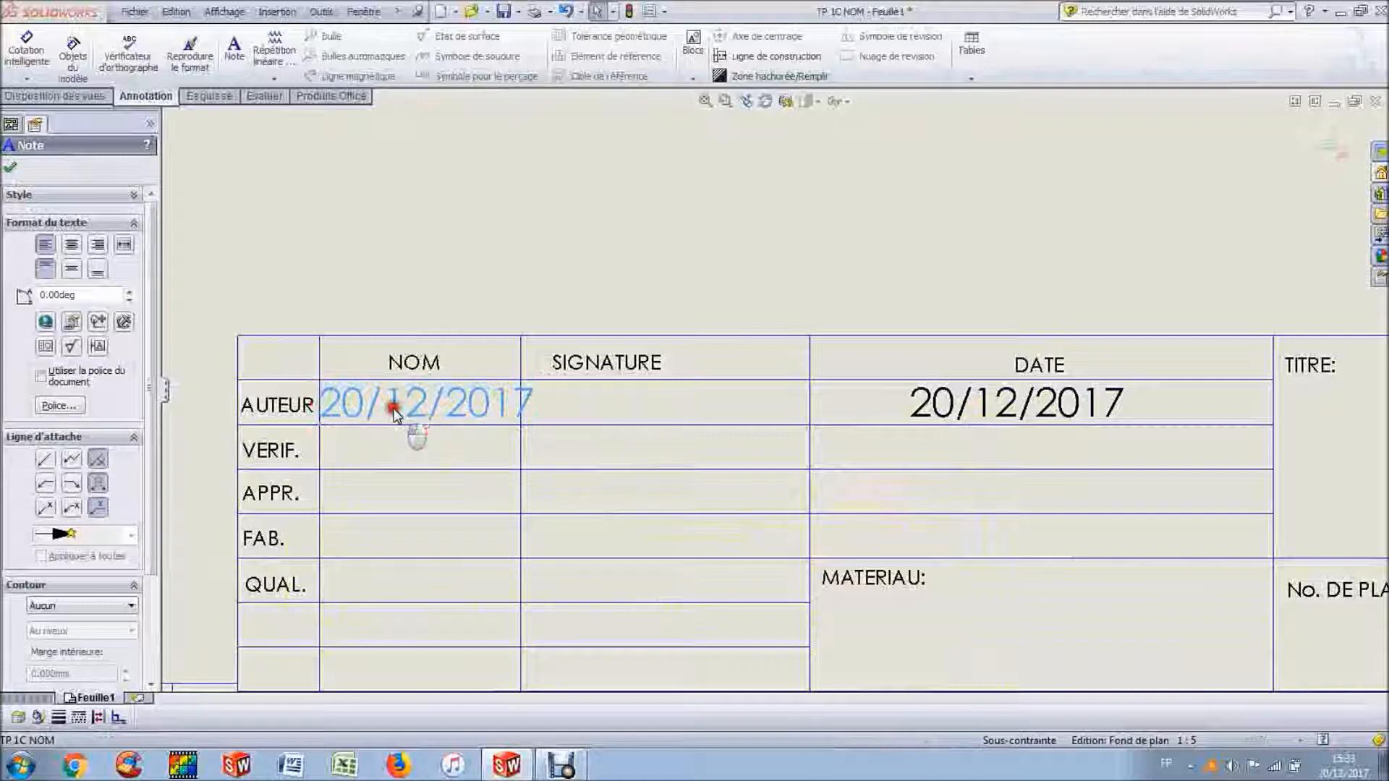
# Step: Replace the copied note's text in the NOM column with the author's surname and nudge it within its cell
pyautogui.doubleClick(394, 408)
pyautogui.hotkey('ctrl', 'c')
pyautogui.write('LOPES')
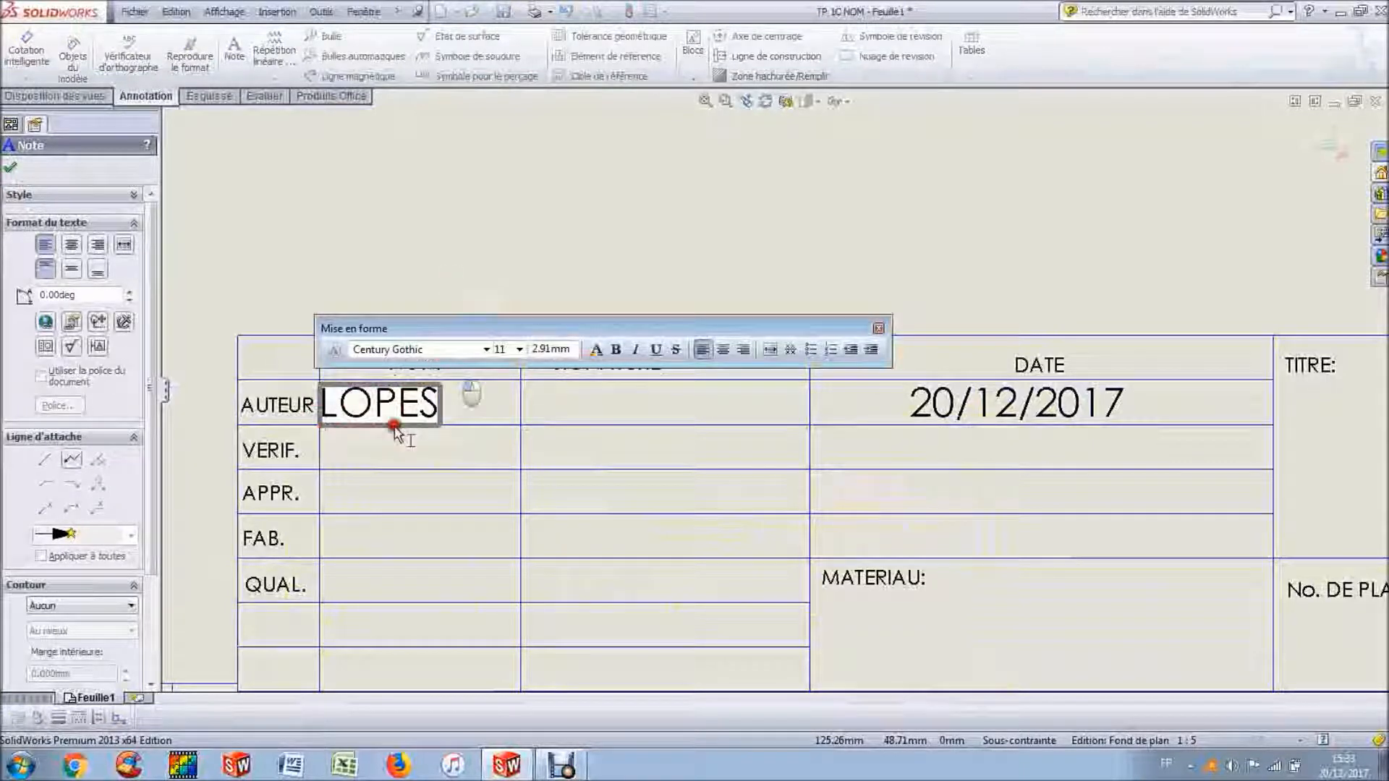
pyautogui.click(398, 435)
pyautogui.moveTo(377, 409); pyautogui.dragTo(391, 412)
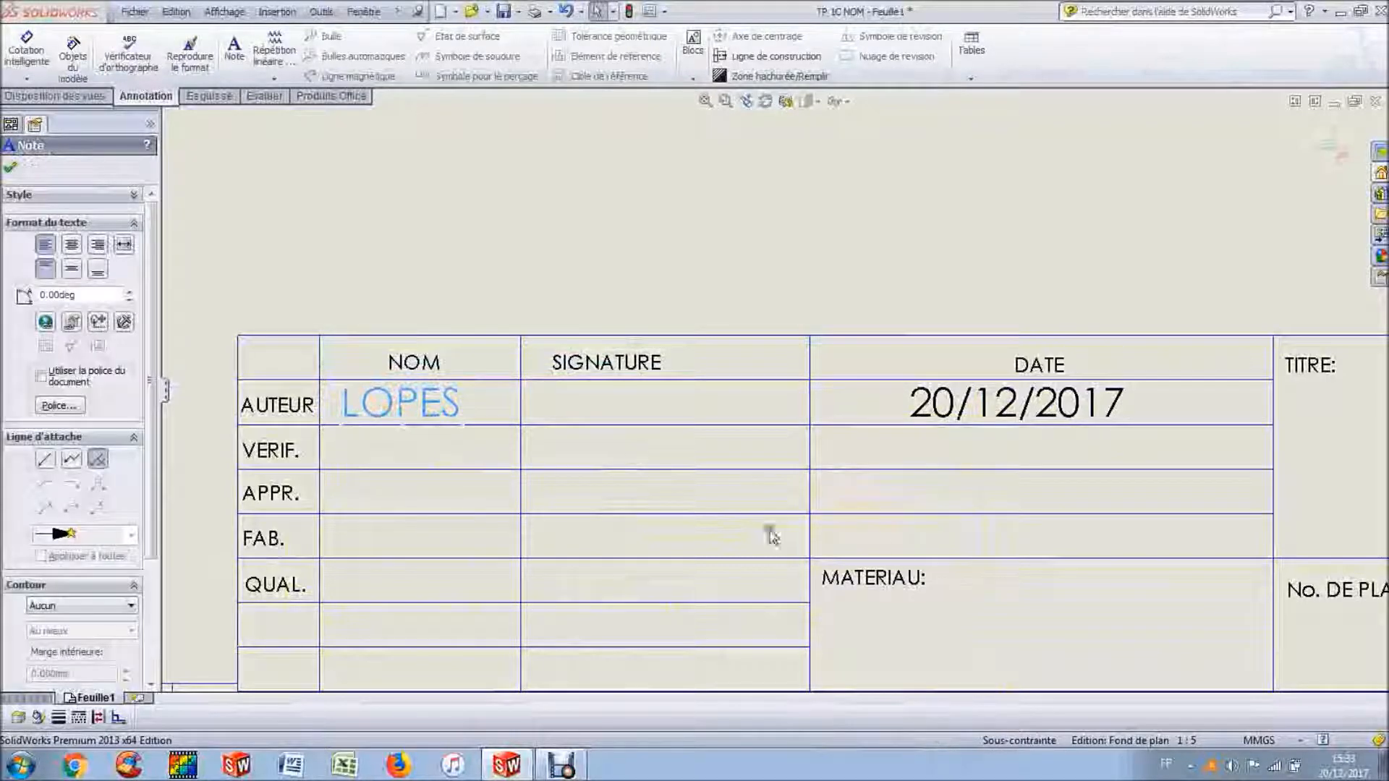
# Step: Paste another copy of the date note into the MATERIAU cell and change its text to "16 NiCr4"
pyautogui.click(1012, 672)
pyautogui.scroll(3, 968, 649)
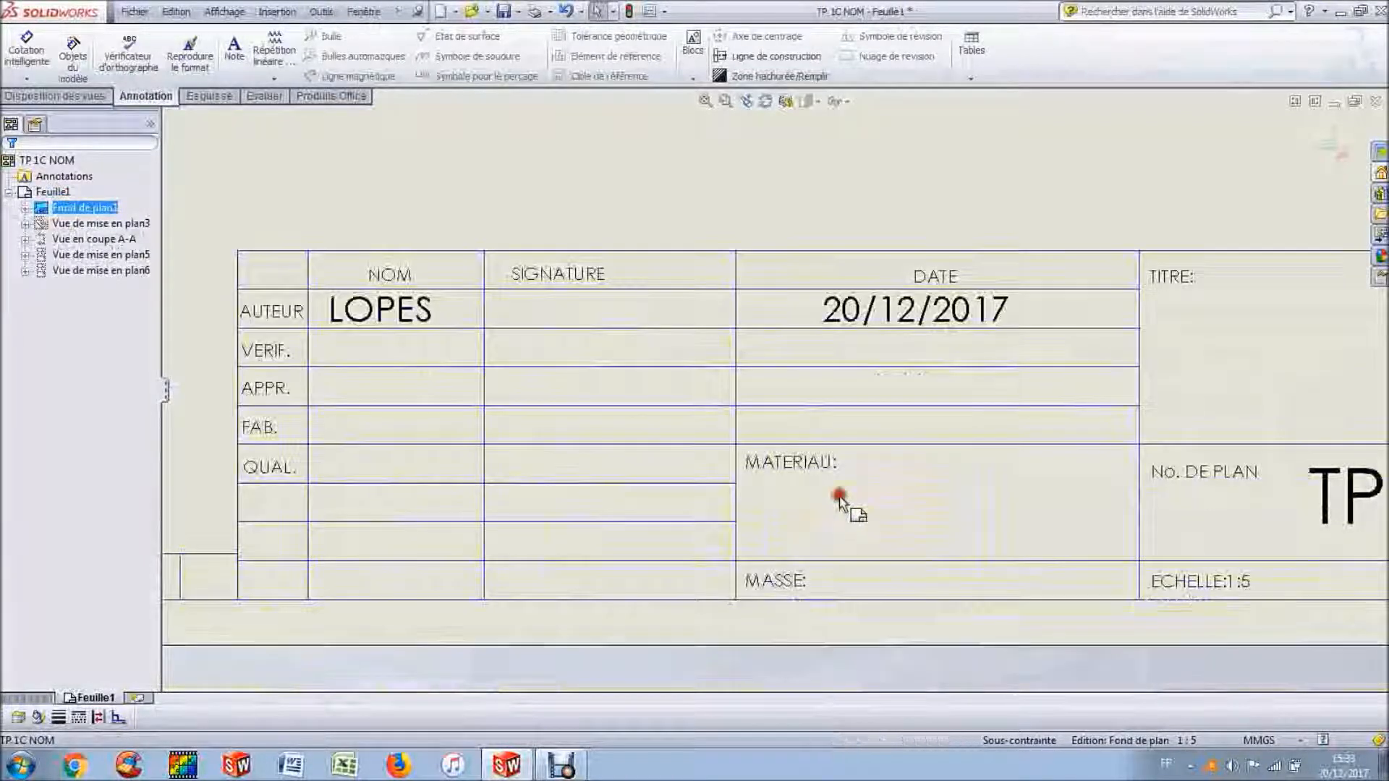
pyautogui.hotkey('ctrl', 'v')
pyautogui.doubleClick(893, 510)
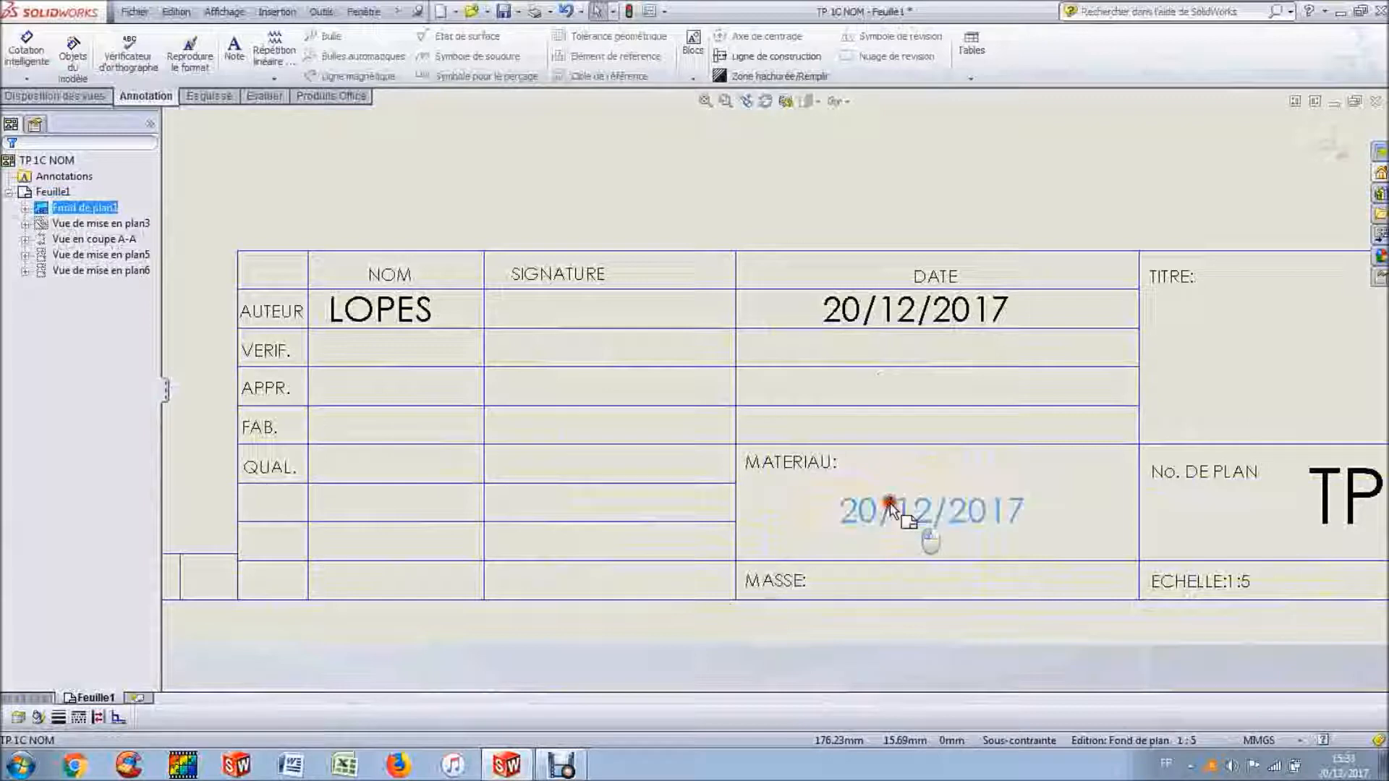
pyautogui.hotkey('ctrl', 'a')
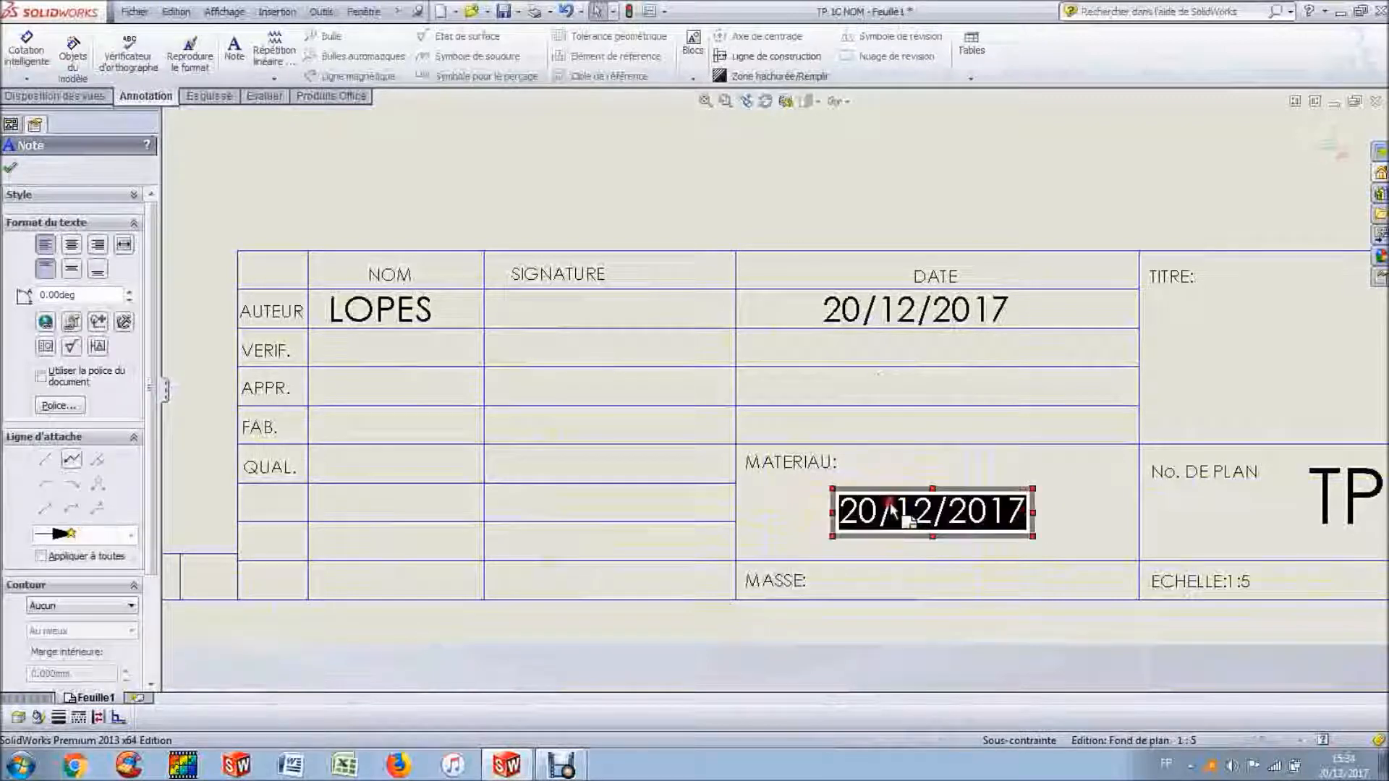
pyautogui.write('16')
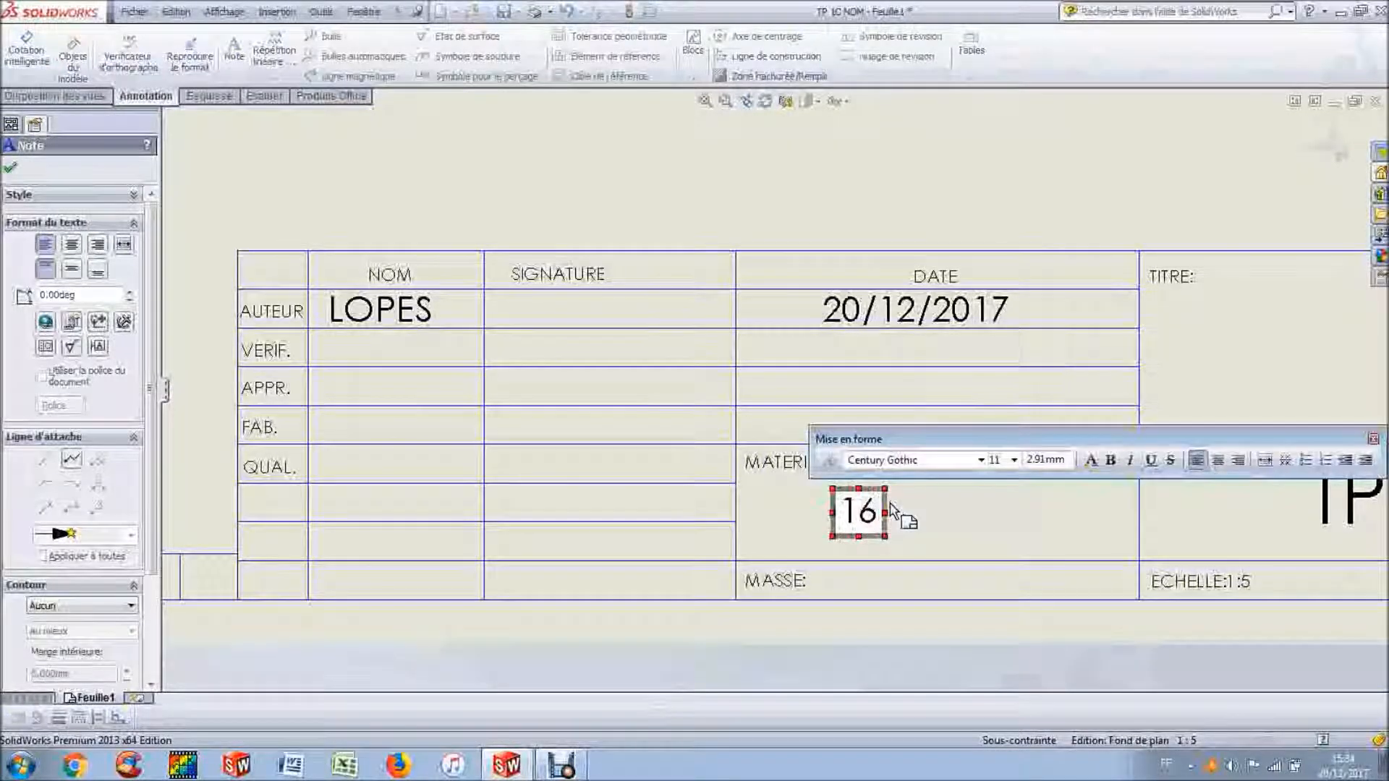
pyautogui.write(' NiCr4')
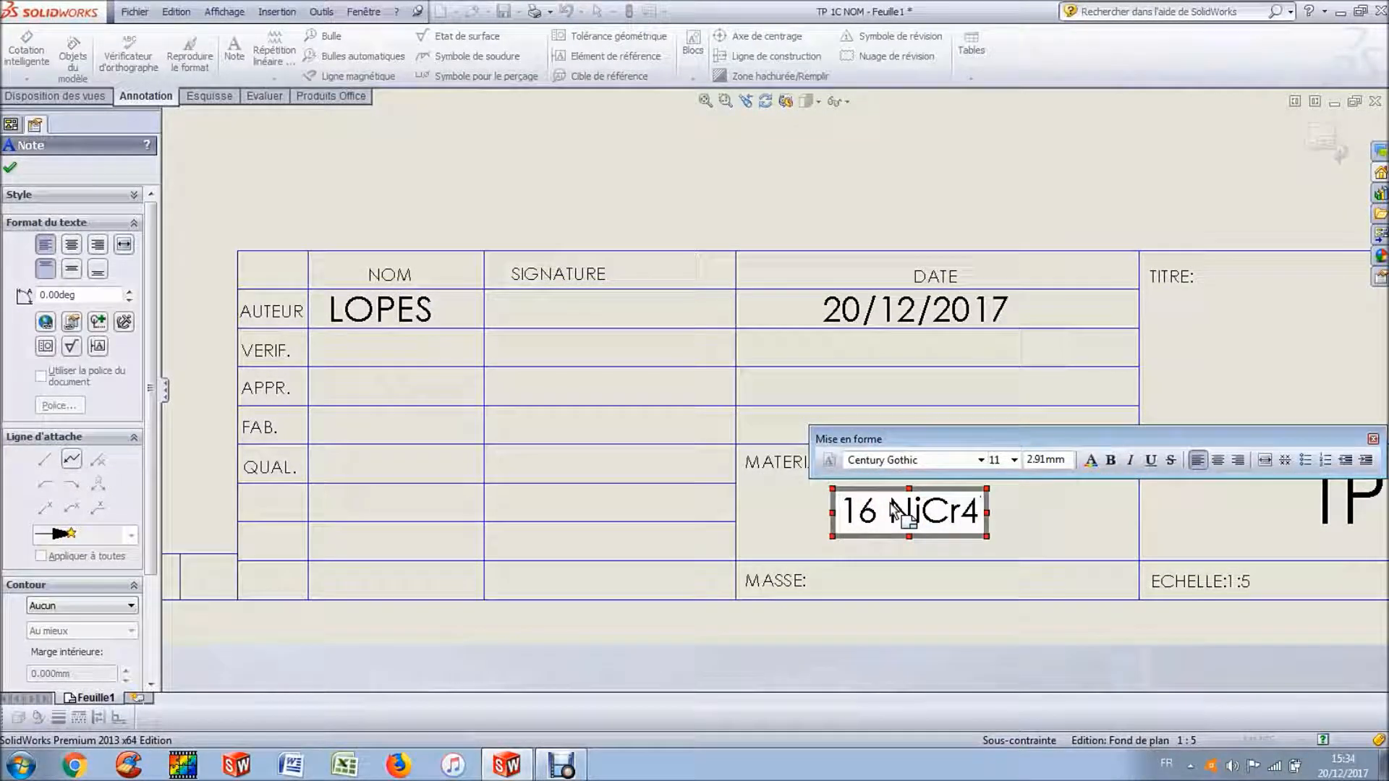
pyautogui.click(1067, 517)
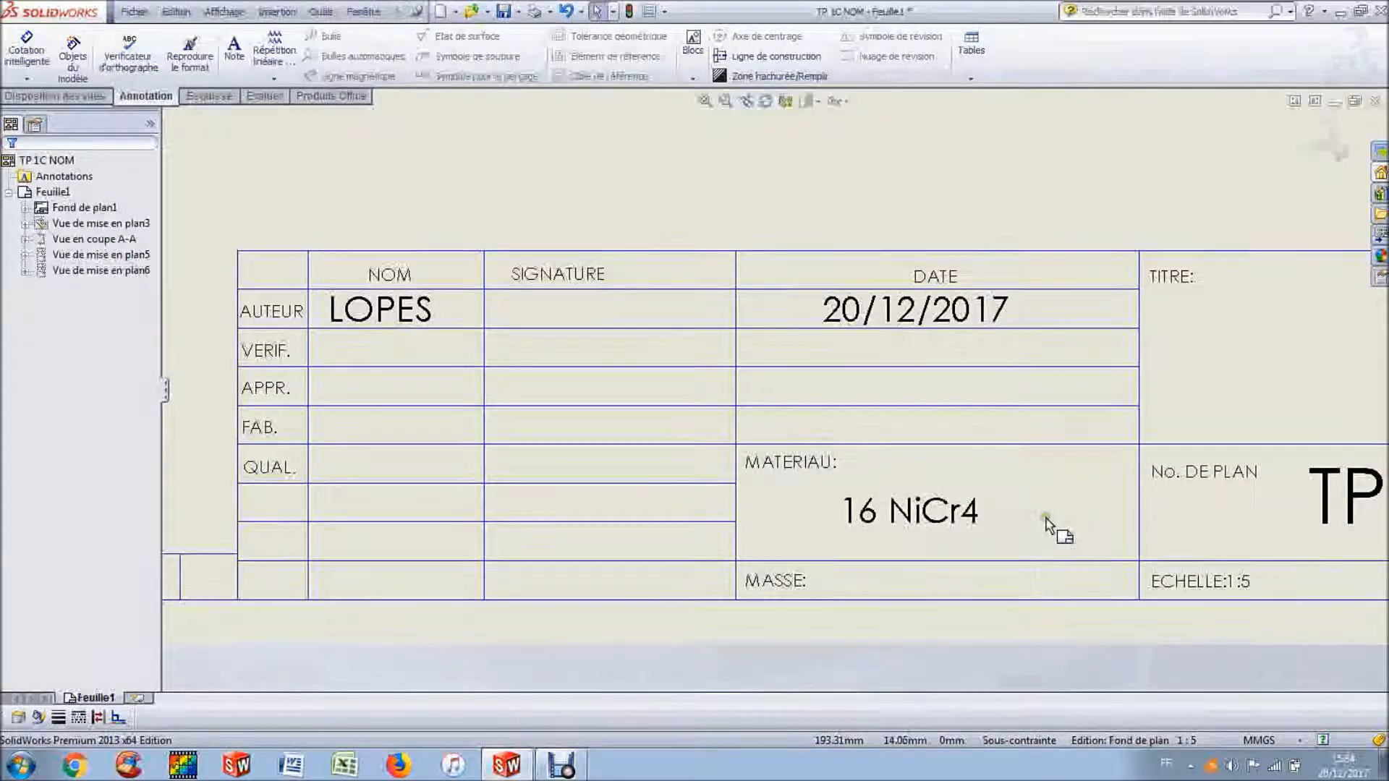
# Step: Paste a copy of the date note into the TITRE cell and change its text to "PLAQUE SUPPORT"
pyautogui.scroll(1, 1050, 526)
pyautogui.scroll(1, 1047, 525)
pyautogui.scroll(1, 1049, 526)
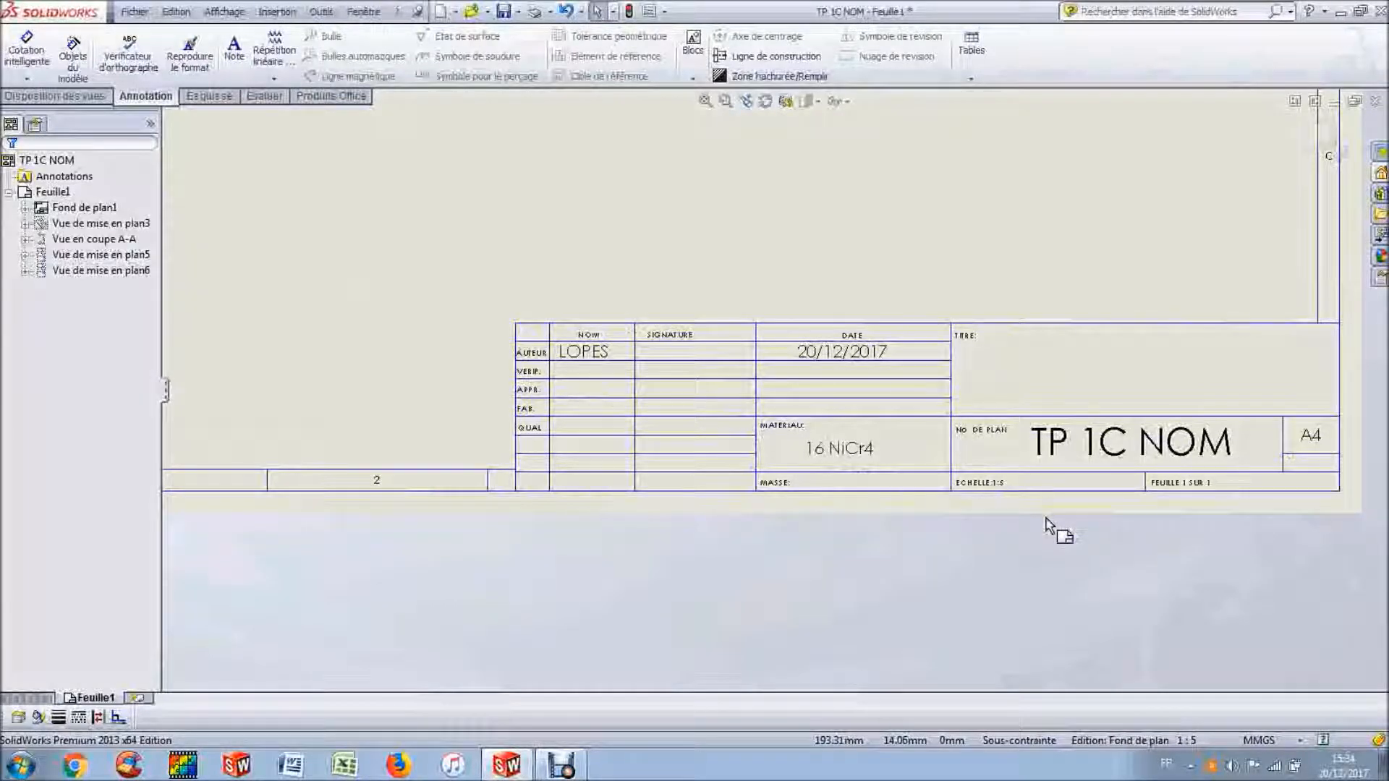
pyautogui.click(1019, 350)
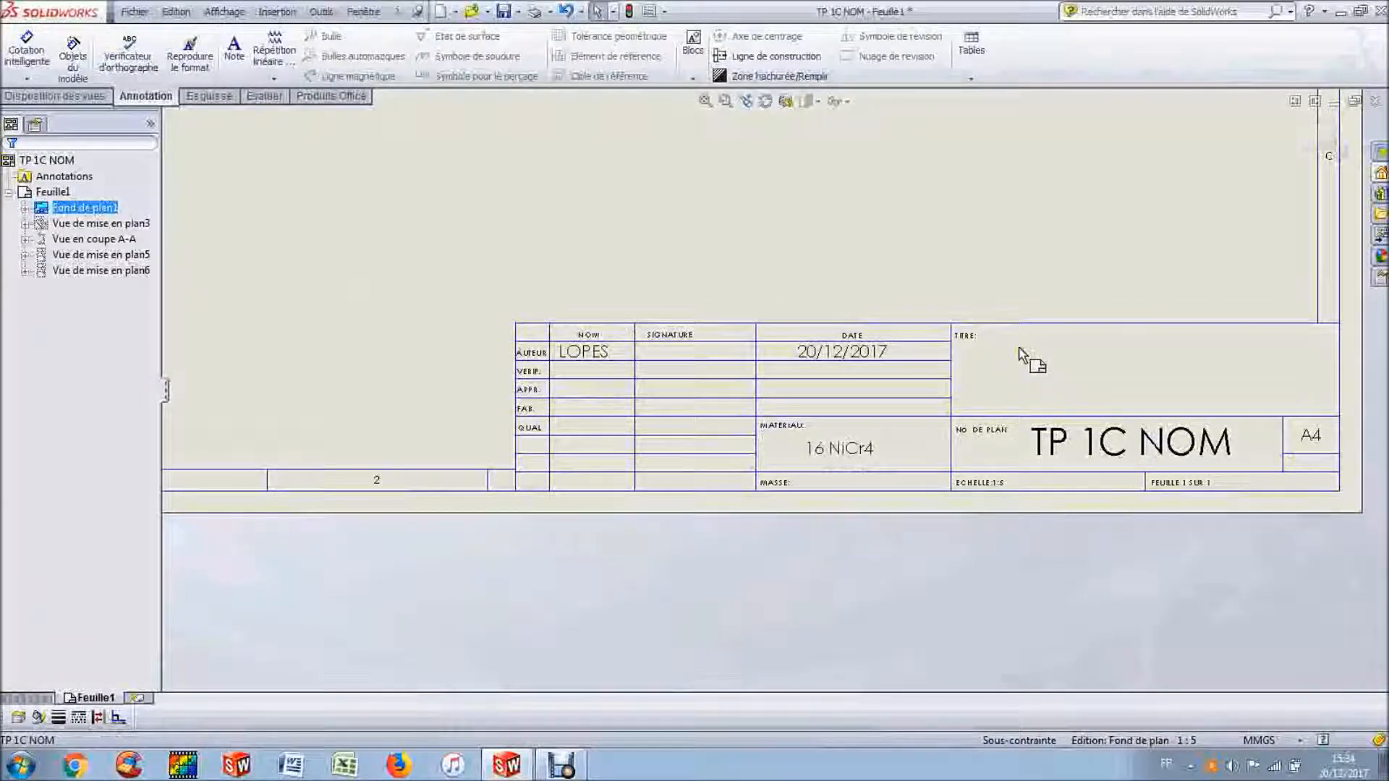
pyautogui.hotkey('ctrl', 'v')
pyautogui.moveTo(1056, 365); pyautogui.dragTo(1063, 369)
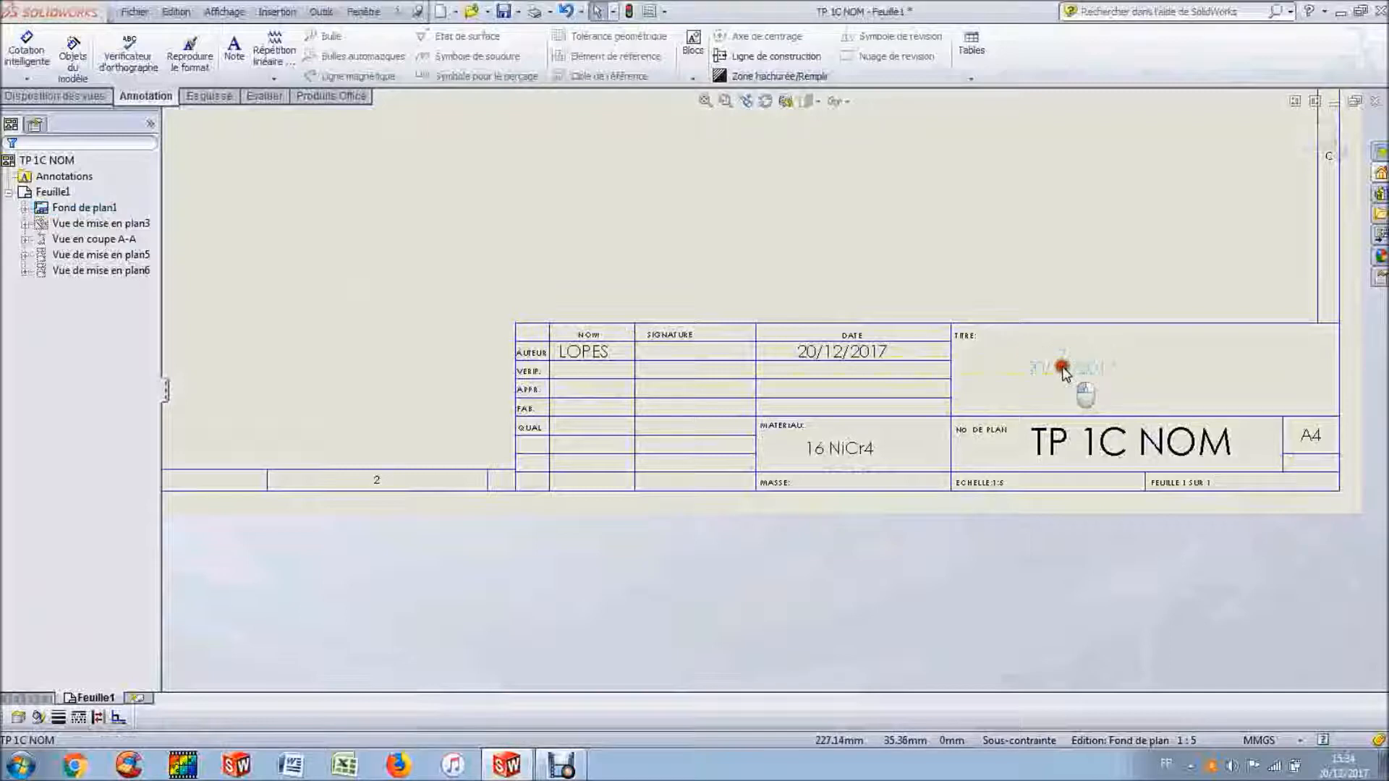
pyautogui.doubleClick(1062, 366)
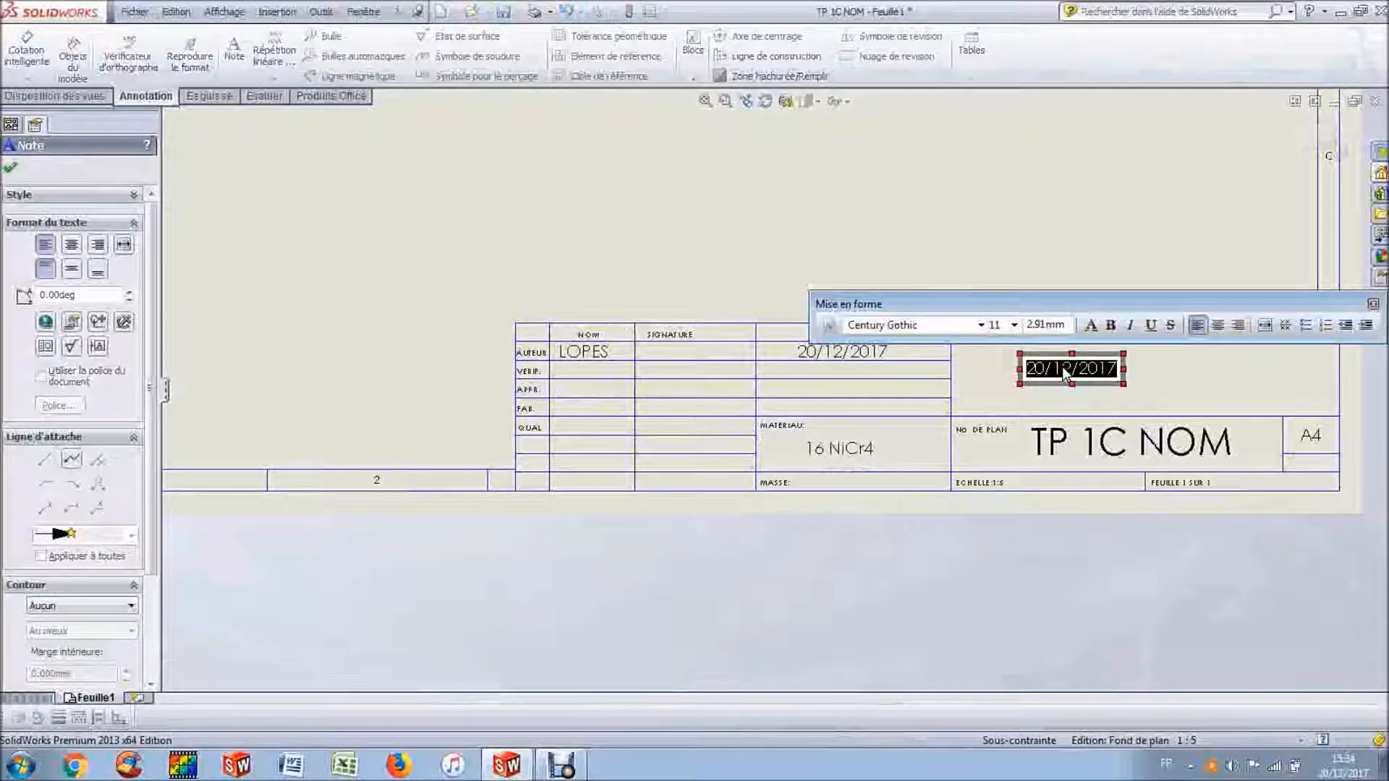
pyautogui.hotkey('ctrl', 'a')
pyautogui.write('PLAQUE S')
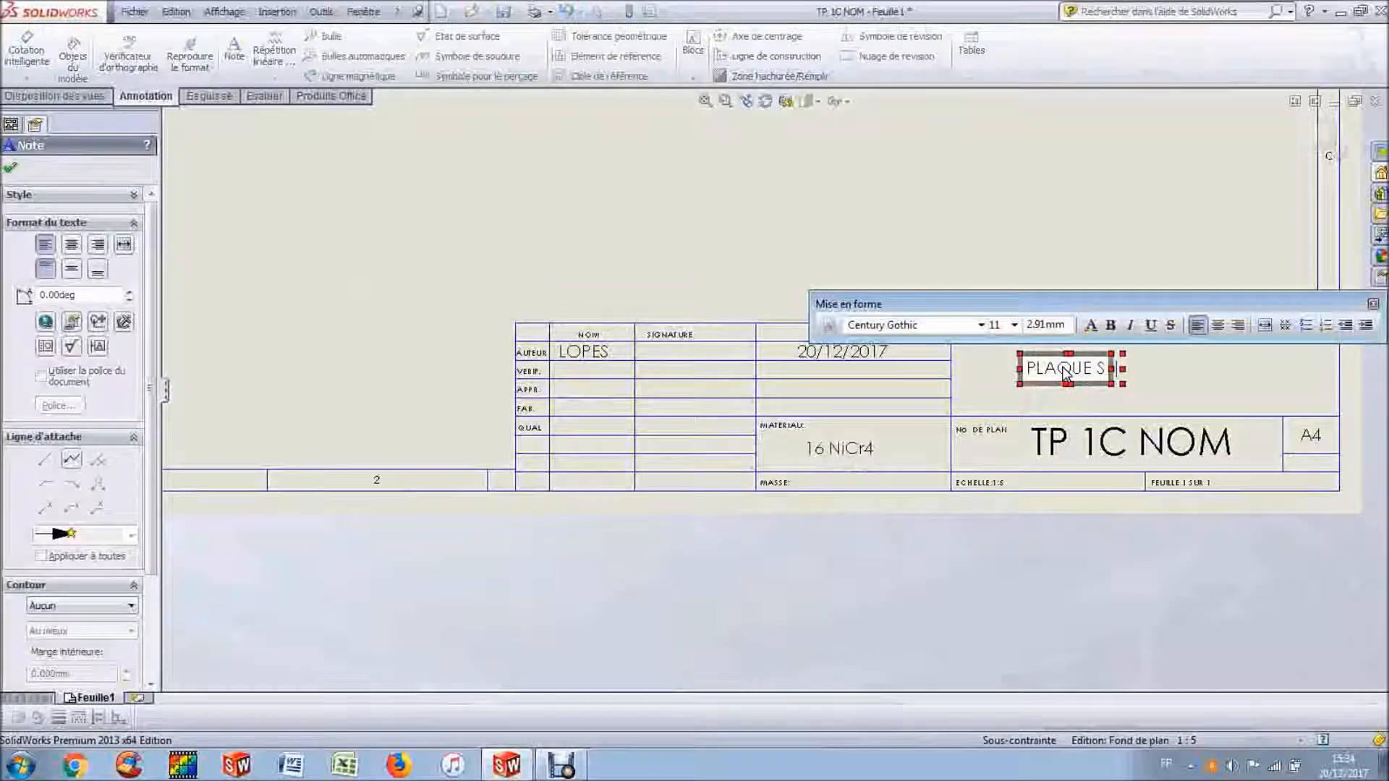
pyautogui.write('UPPORT')
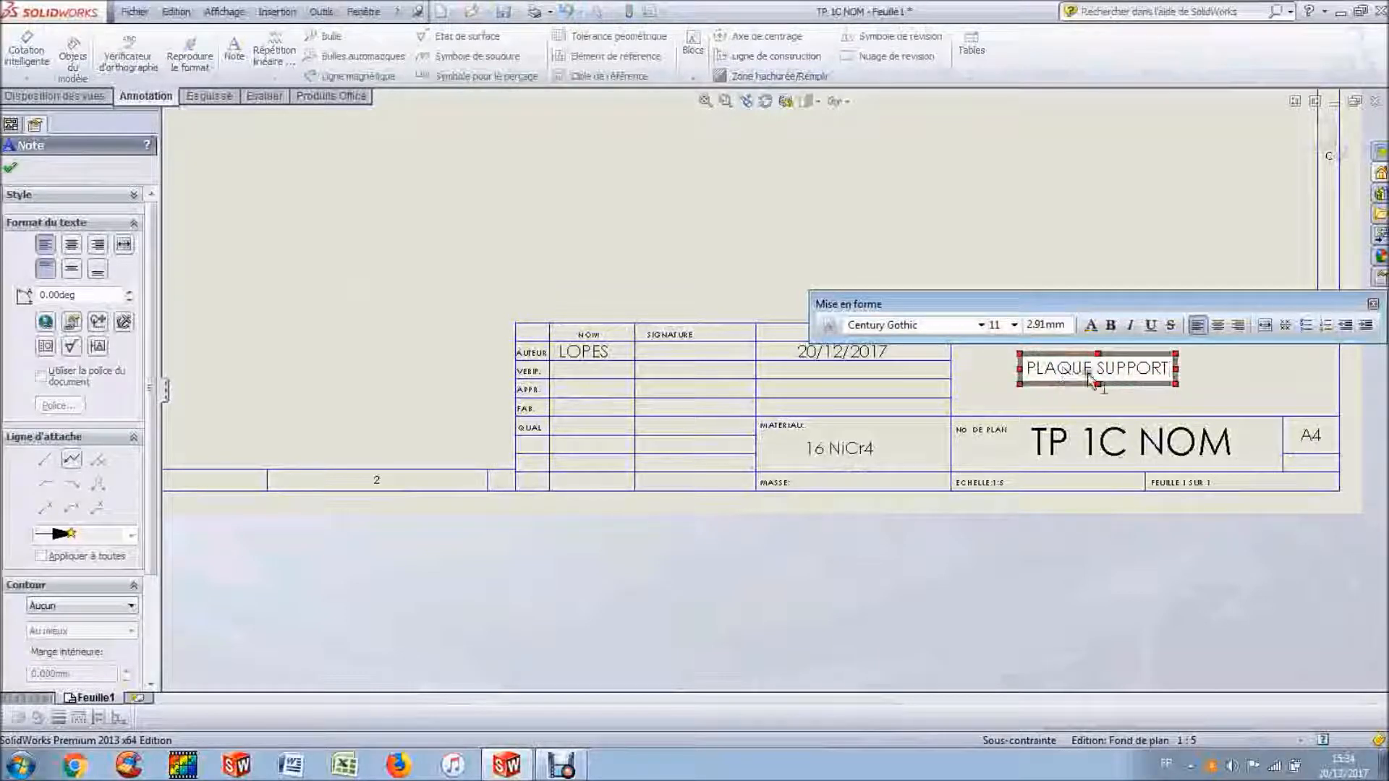
pyautogui.click(1290, 368)
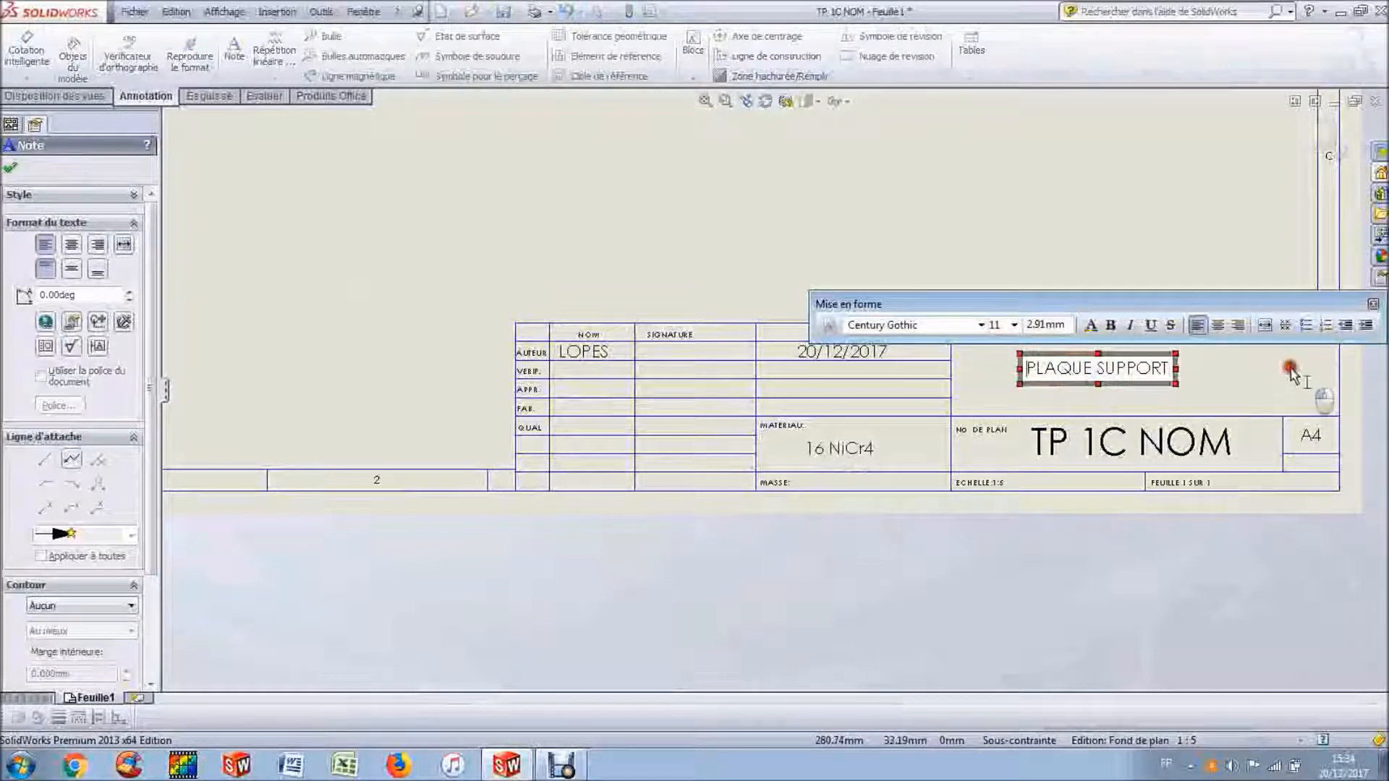
# Step: Set the font size of the "PLAQUE SUPPORT" title note to 16
pyautogui.click(1094, 369)
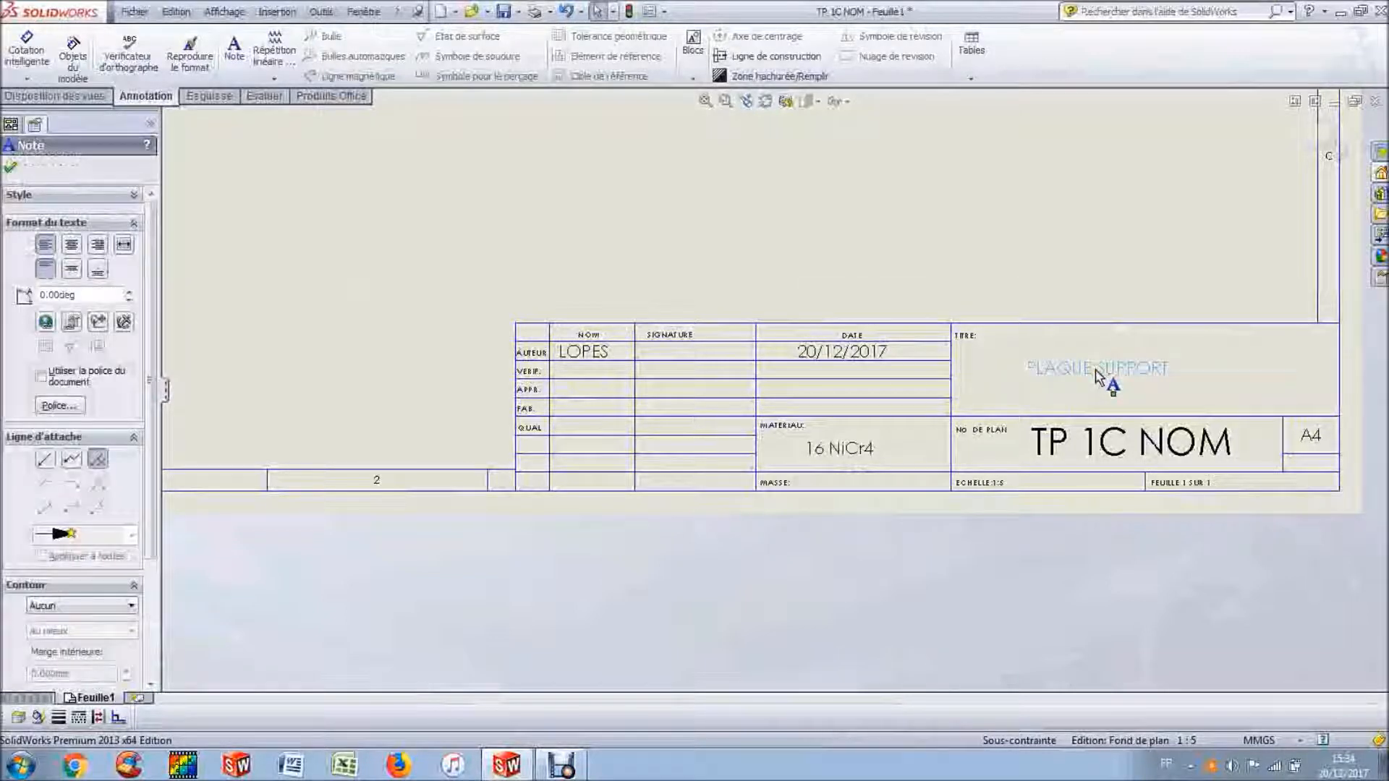
pyautogui.doubleClick(1096, 369)
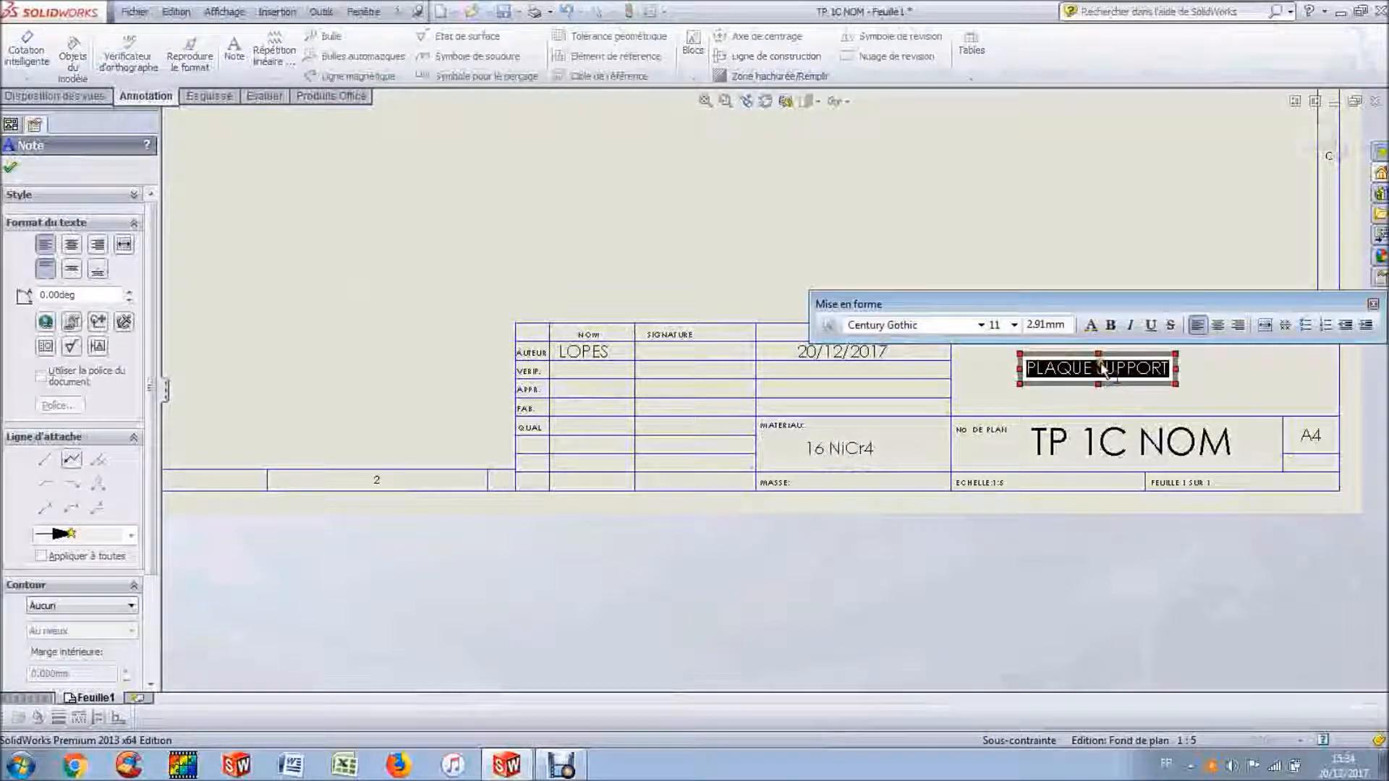
pyautogui.click(1014, 326)
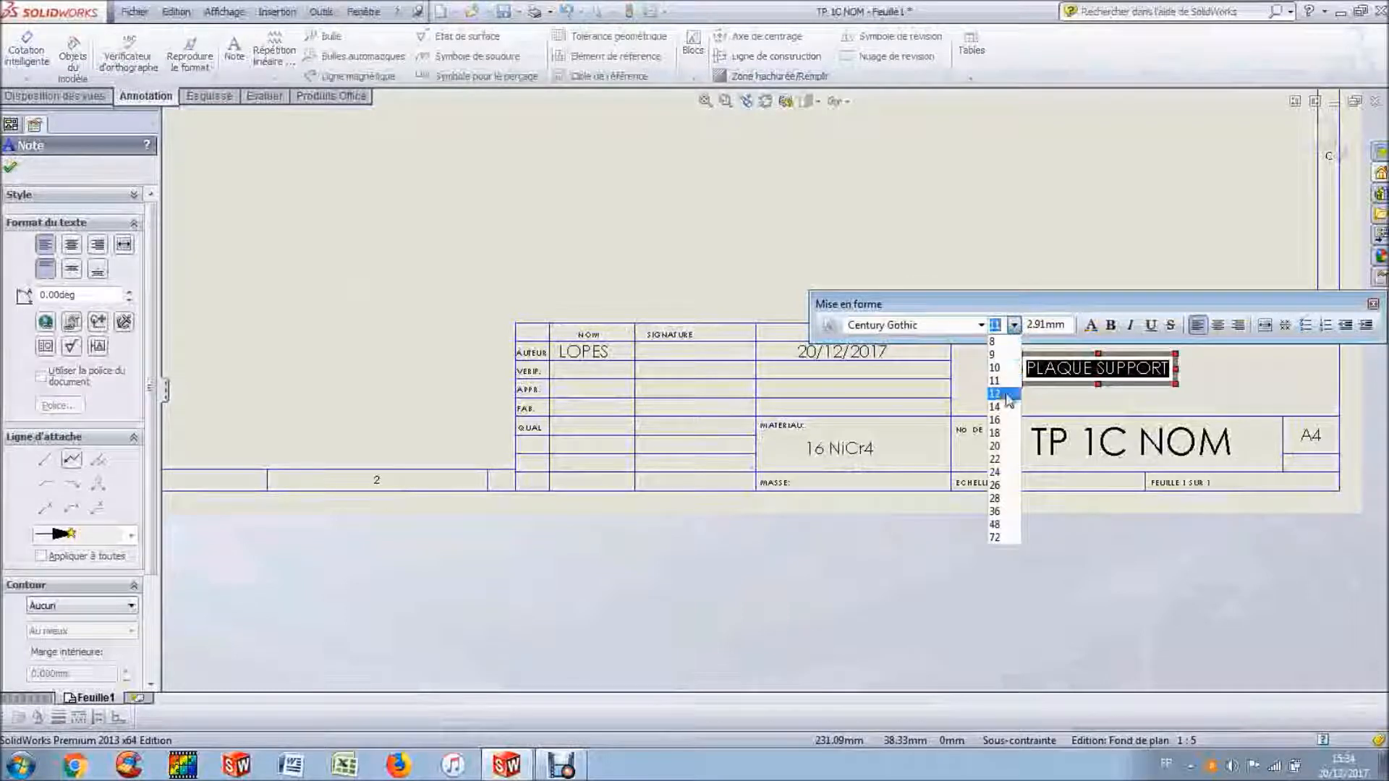
pyautogui.click(996, 420)
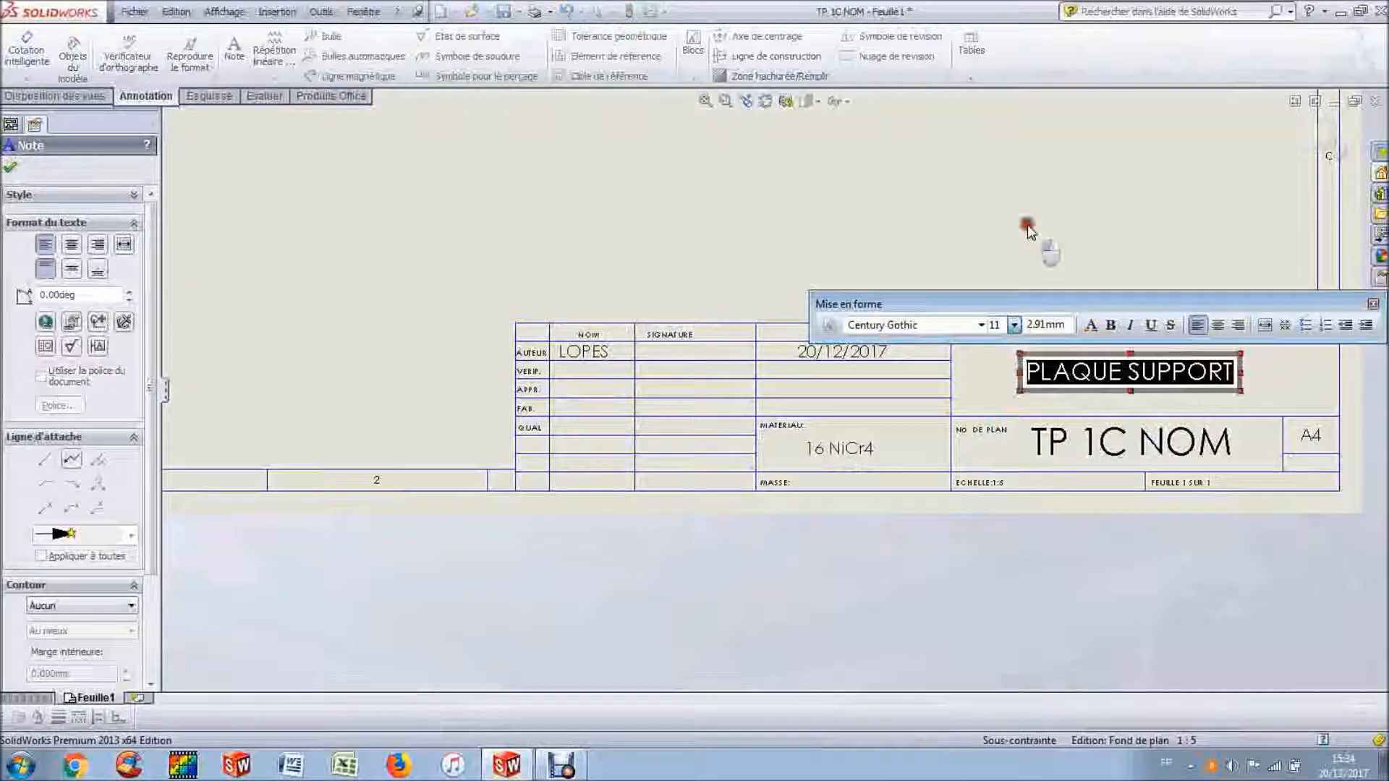
pyautogui.click(1149, 395)
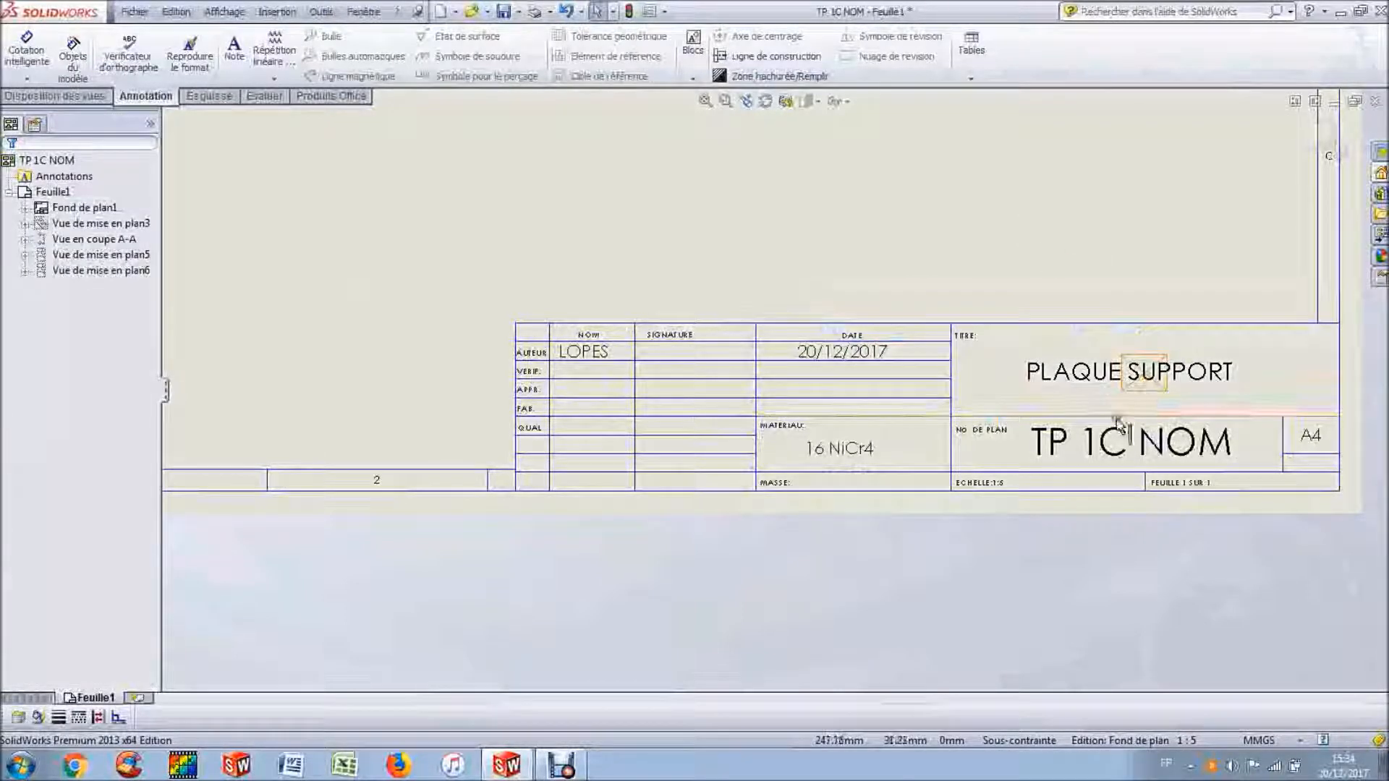
pyautogui.click(1139, 387)
pyautogui.click(1126, 308)
pyautogui.click(1130, 268)
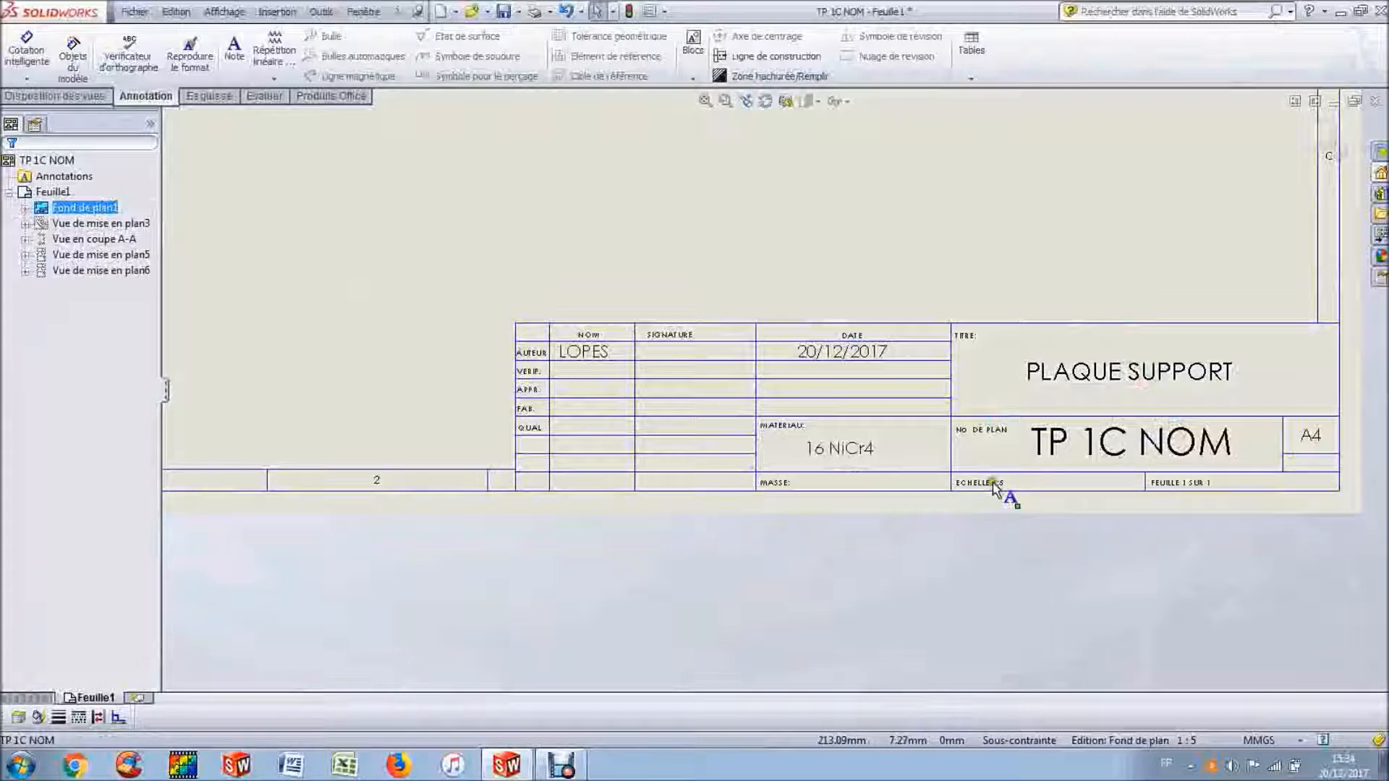
# Step: Exit sheet format editing and return to the drawing sheet with its views
pyautogui.scroll(-5, 1000, 489)
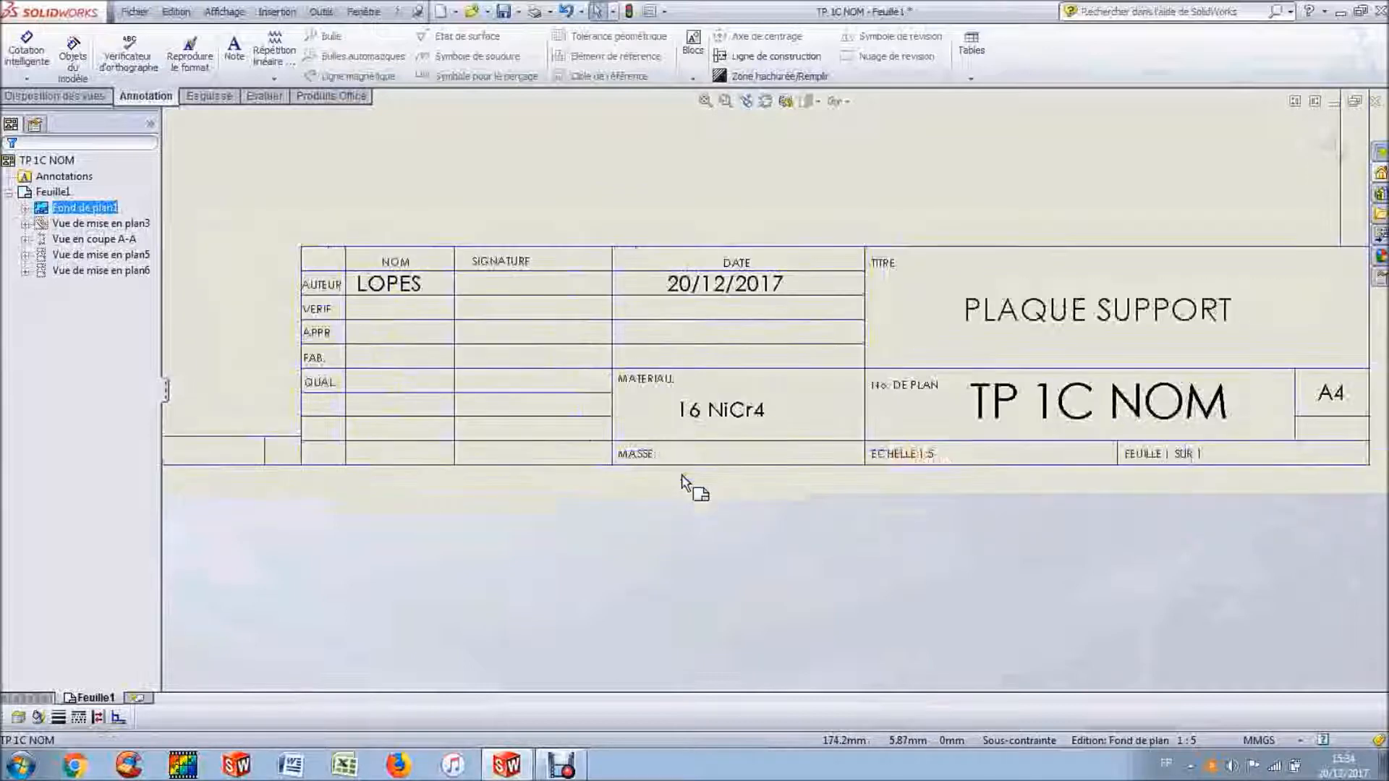
pyautogui.scroll(3, 691, 485)
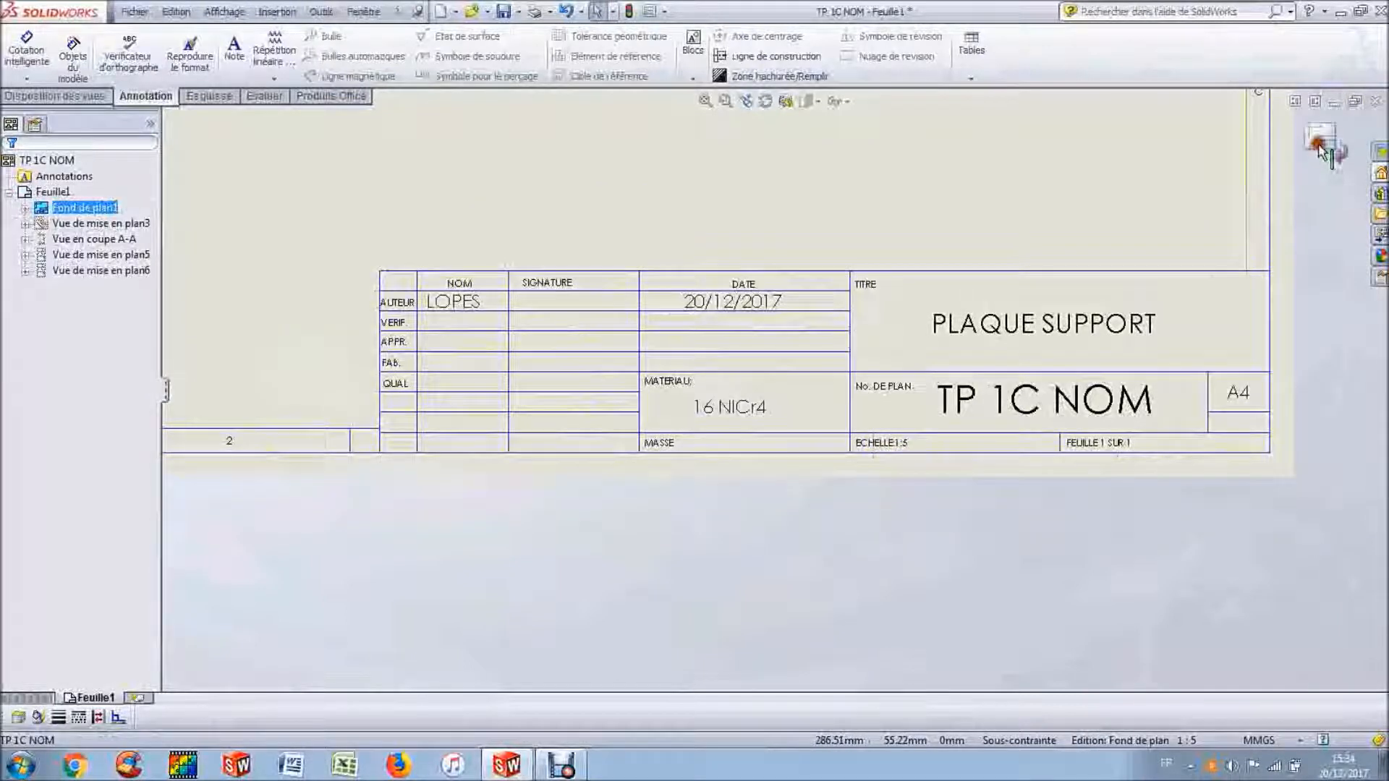
pyautogui.click(1318, 143)
# Step: Open the part TP 1C NOM from the shaded isometric view on the sheet
pyautogui.scroll(6, 549, 242)
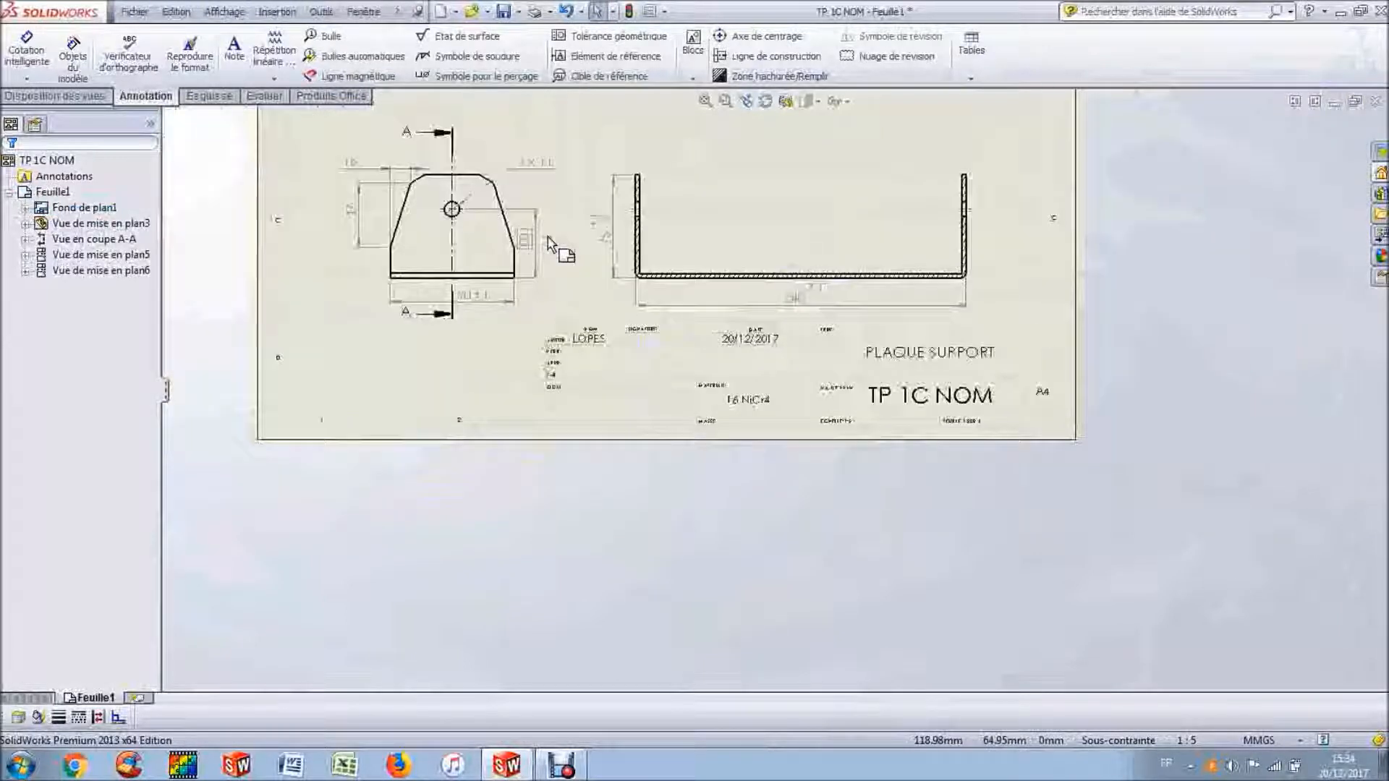
pyautogui.scroll(-5, 630, 182)
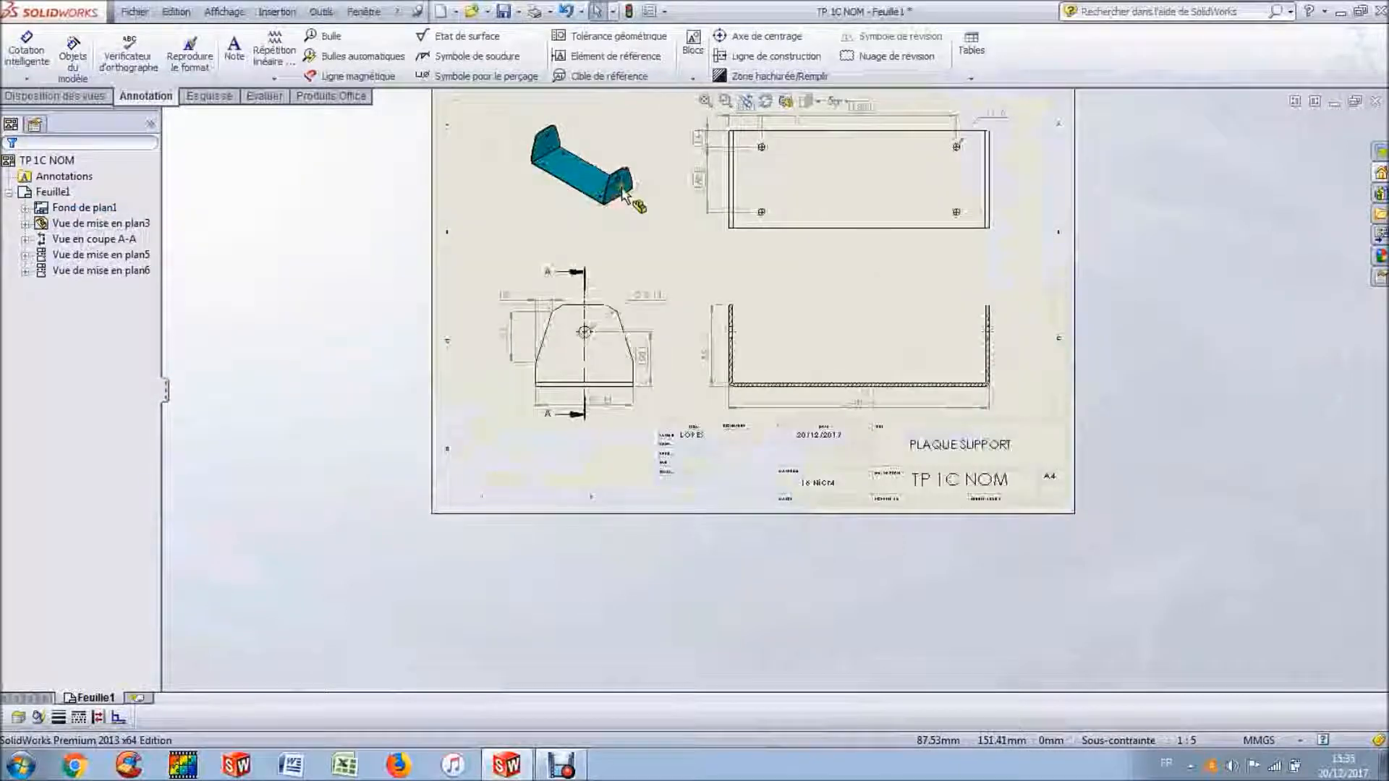
pyautogui.click(563, 172)
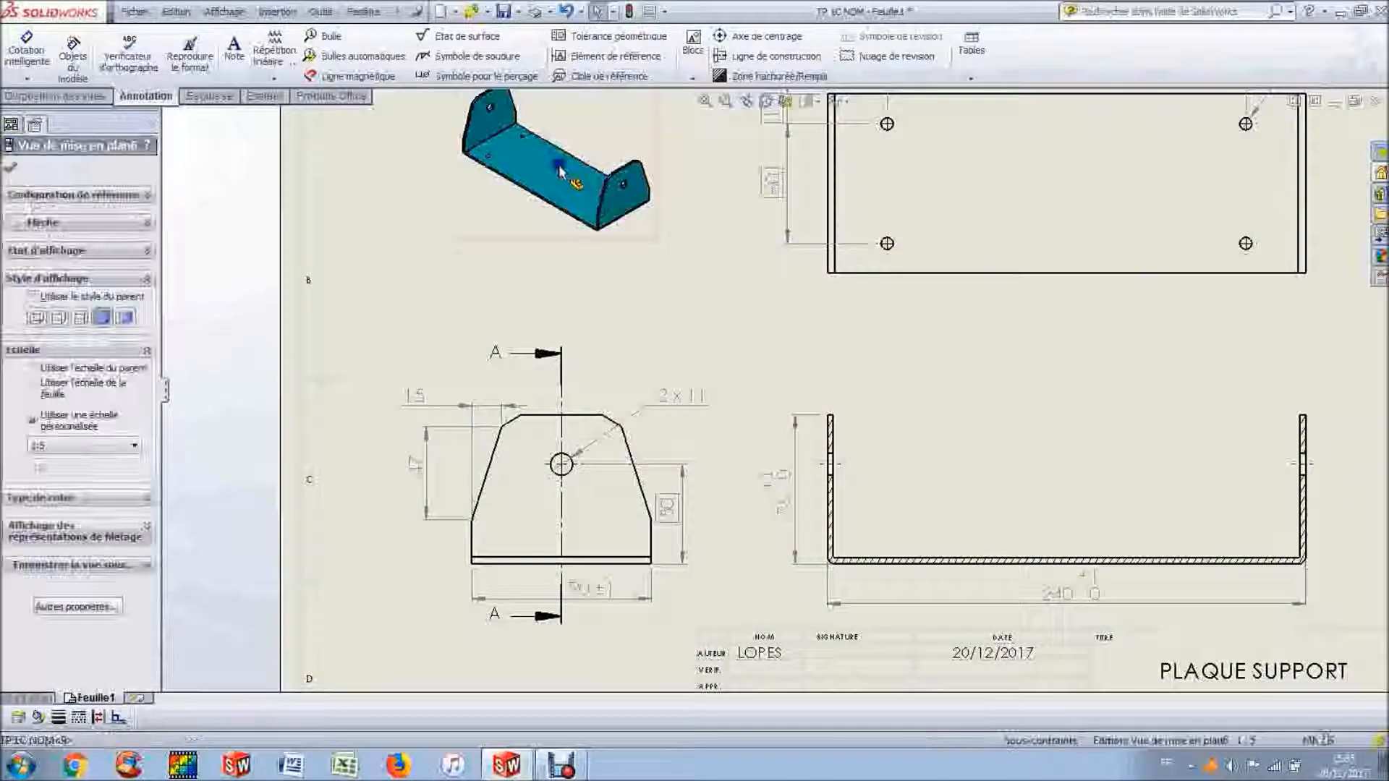
pyautogui.rightClick(563, 171)
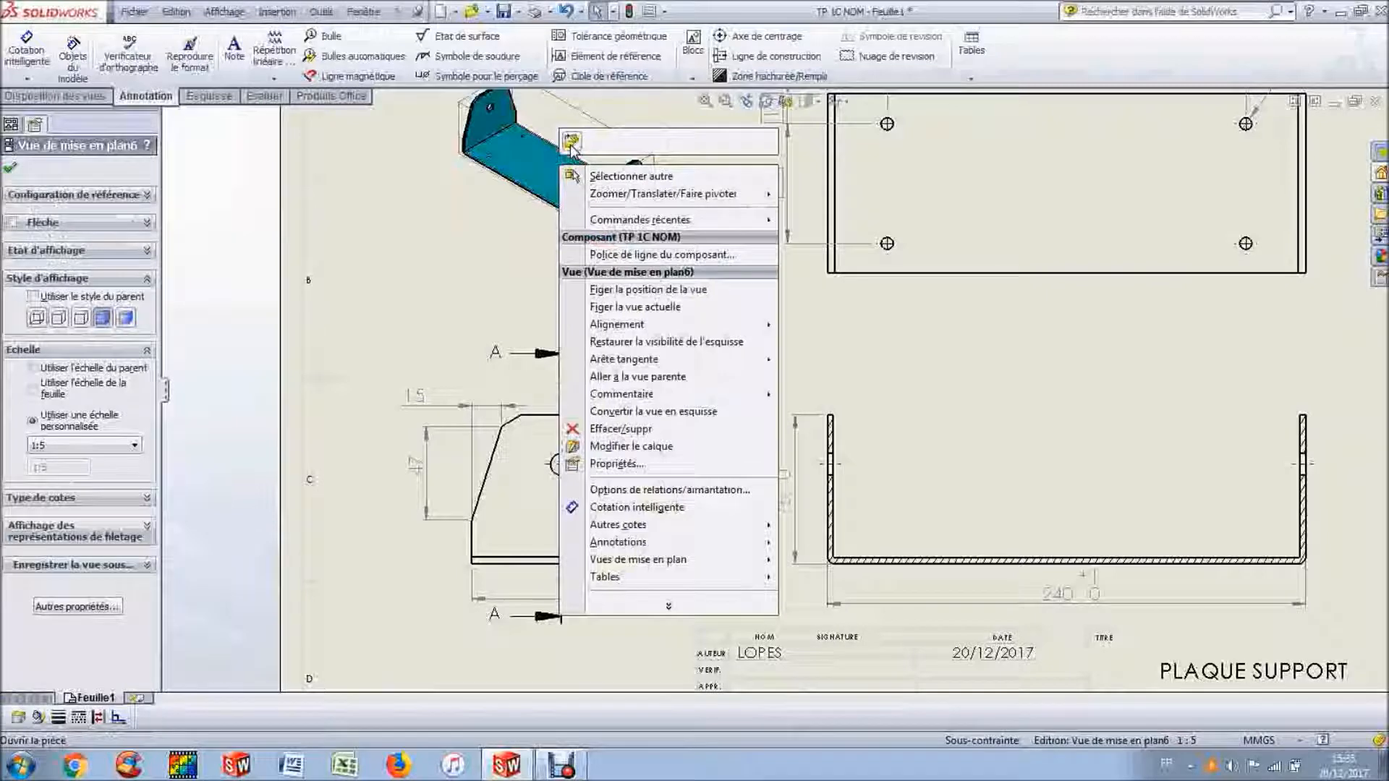
pyautogui.click(572, 145)
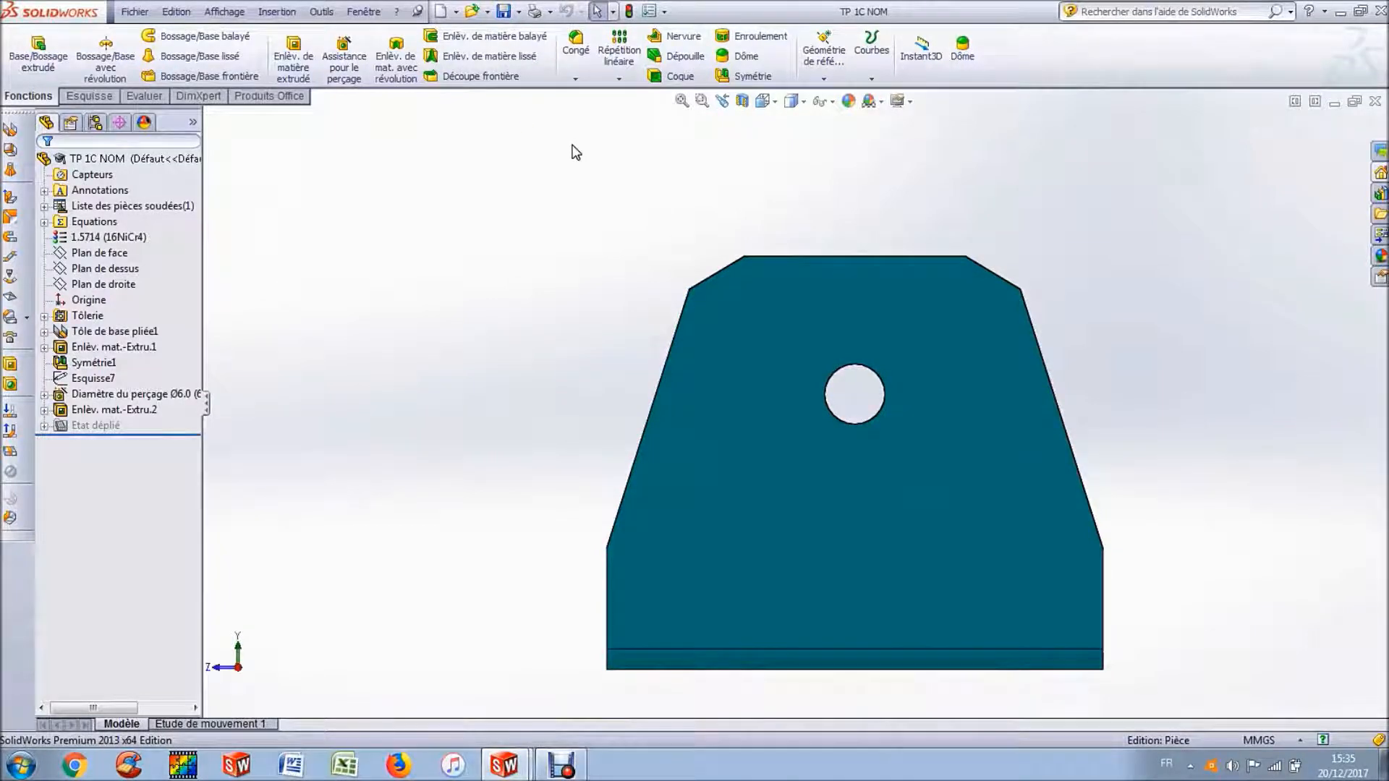
# Step: Calculate the part's mass properties to read its mass, close the results and switch back to the drawing
pyautogui.click(145, 97)
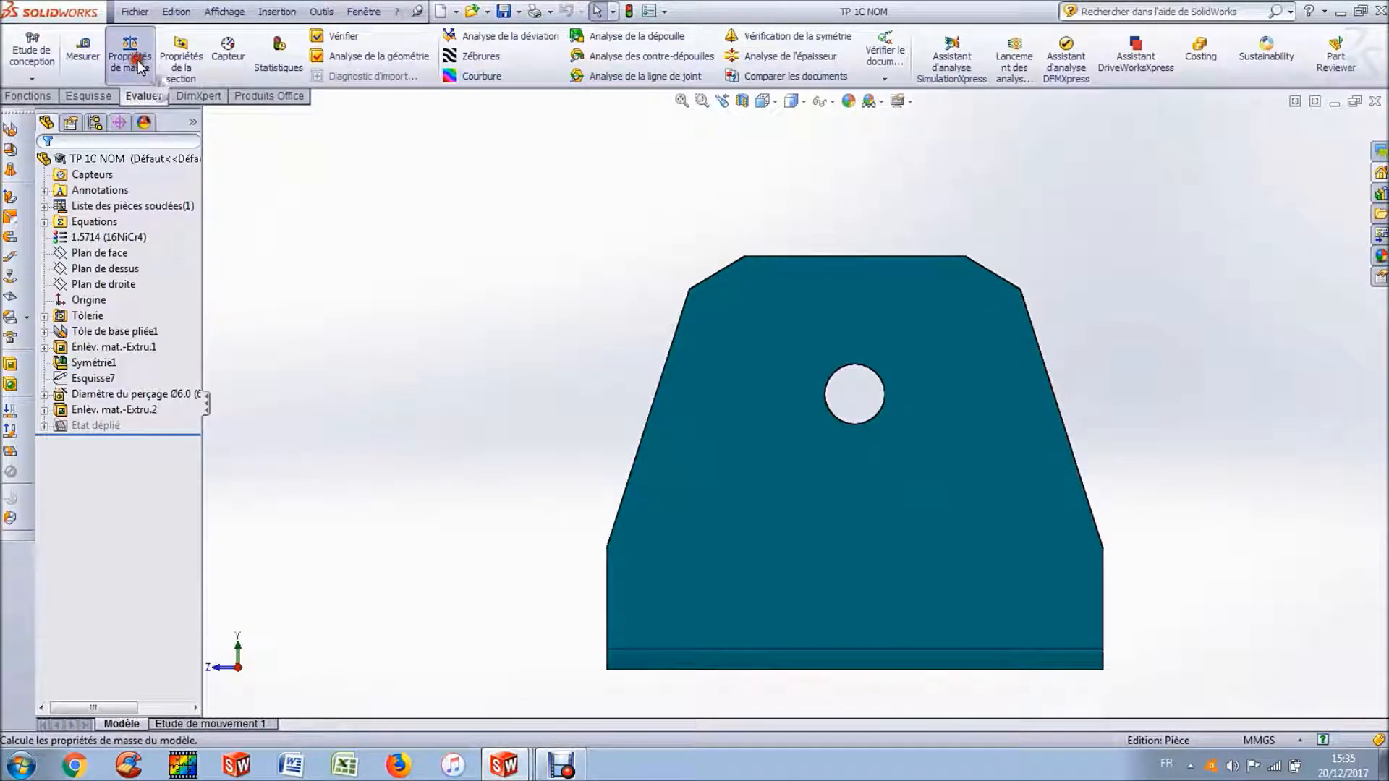
pyautogui.click(139, 67)
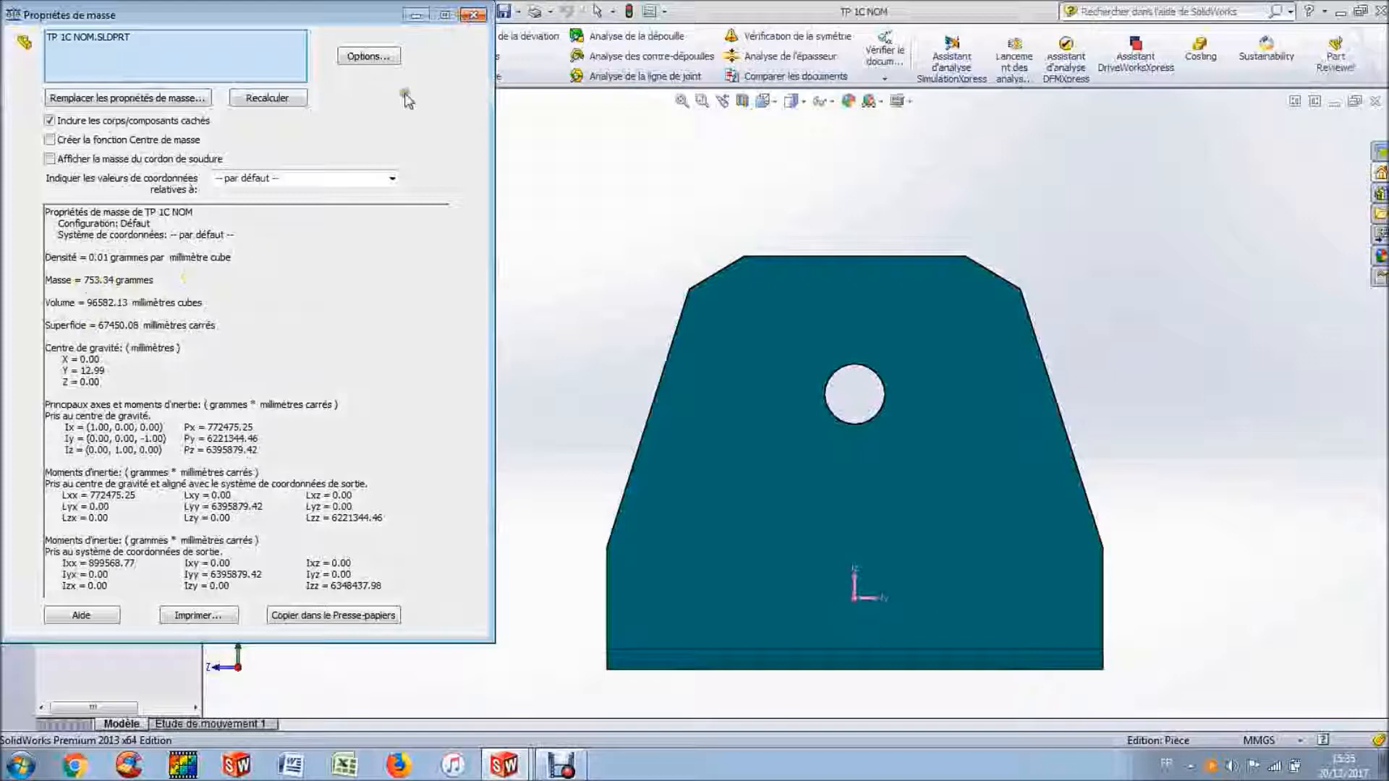
pyautogui.click(473, 14)
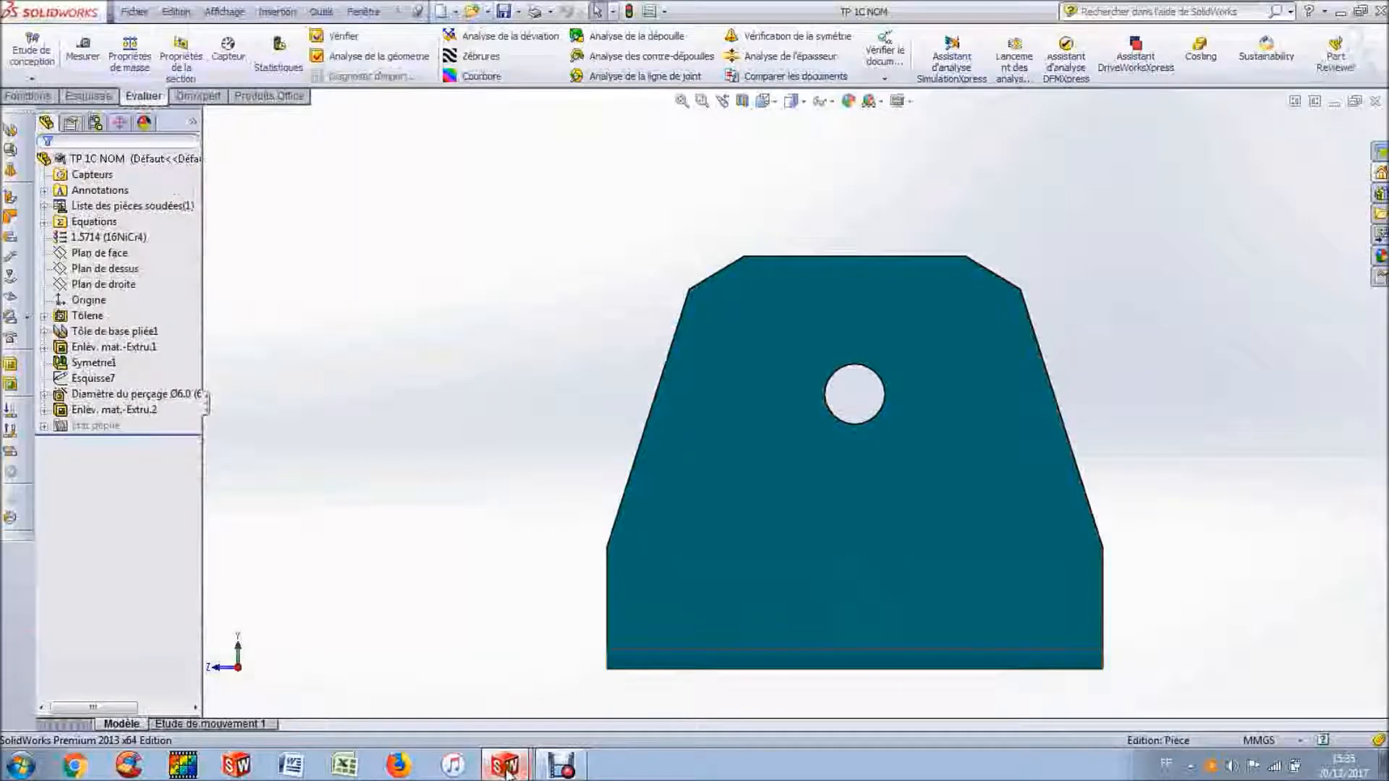
pyautogui.click(500, 704)
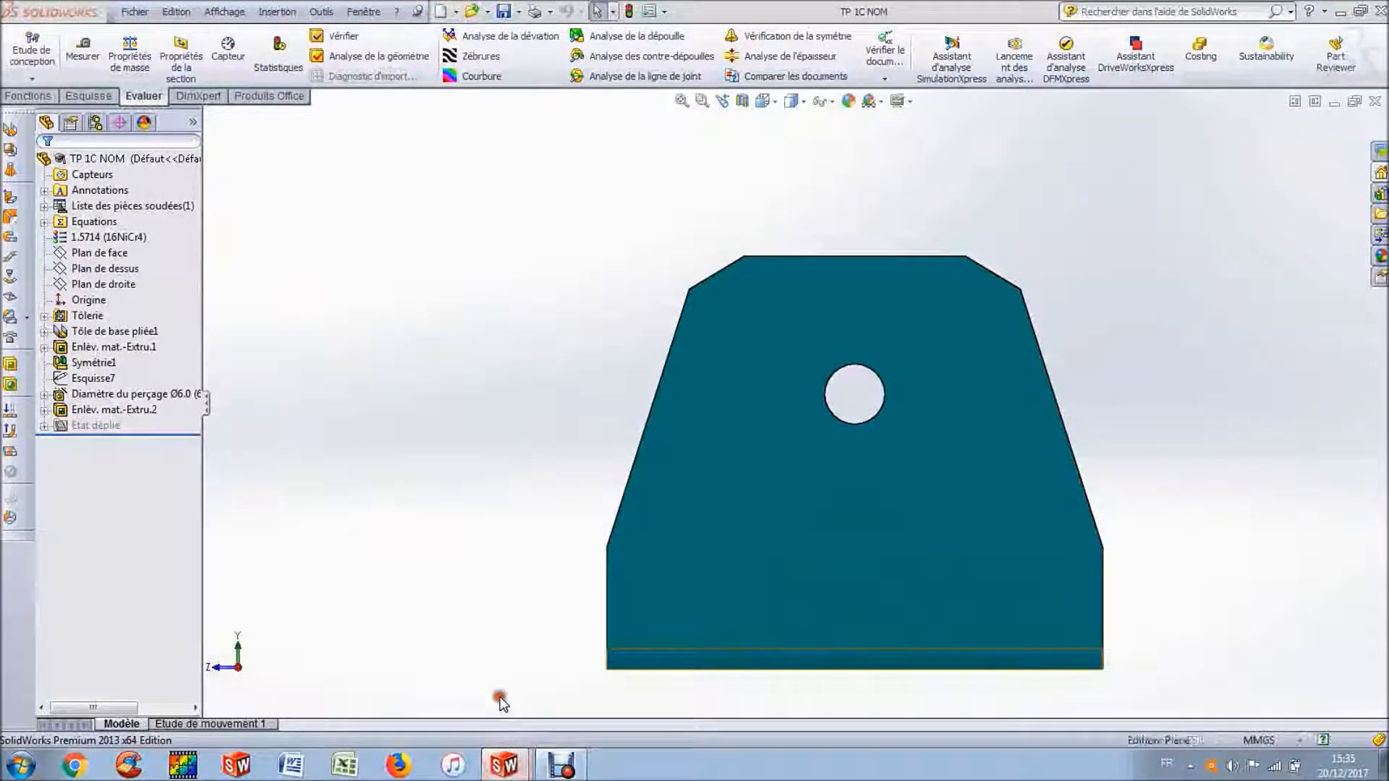
# Step: Return to the drawing and start editing its sheet format
pyautogui.click(891, 608)
pyautogui.scroll(-5, 941, 615)
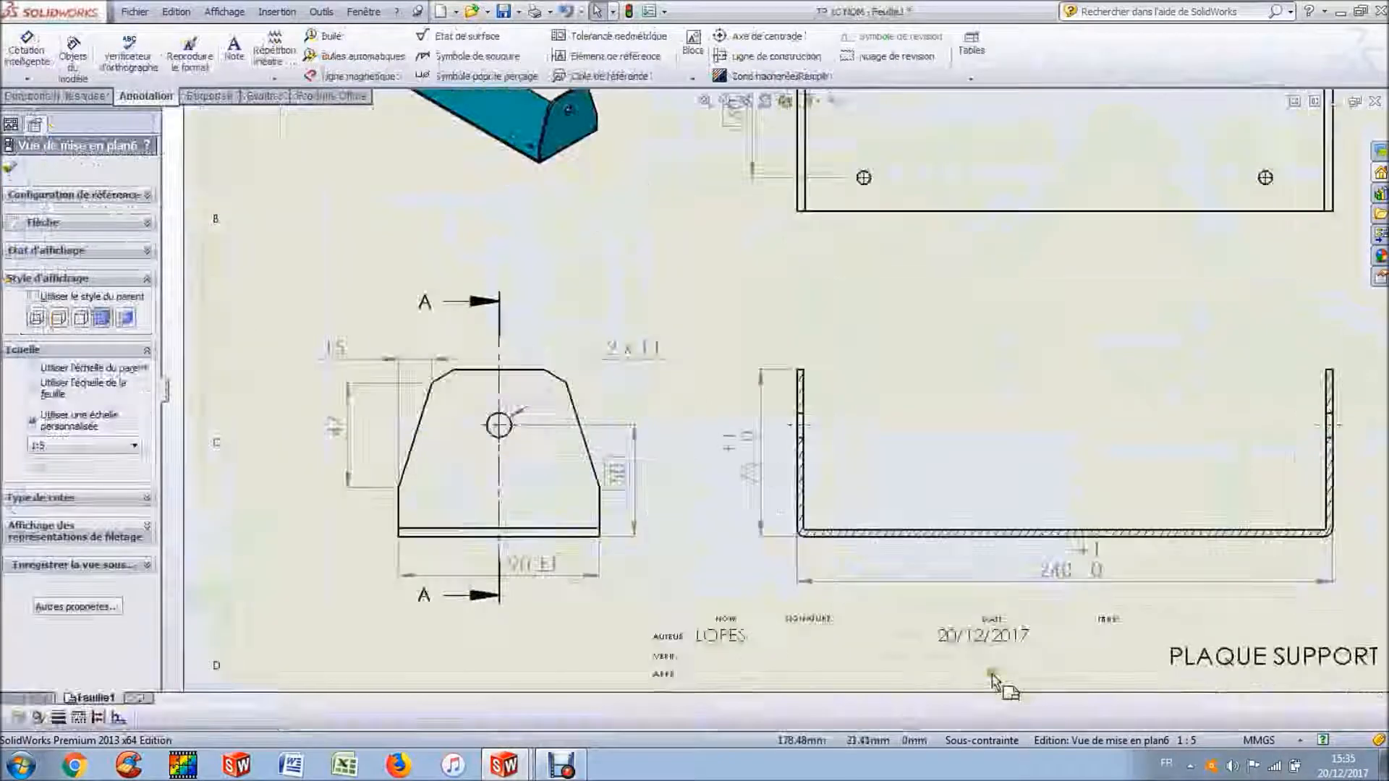
pyautogui.click(934, 611)
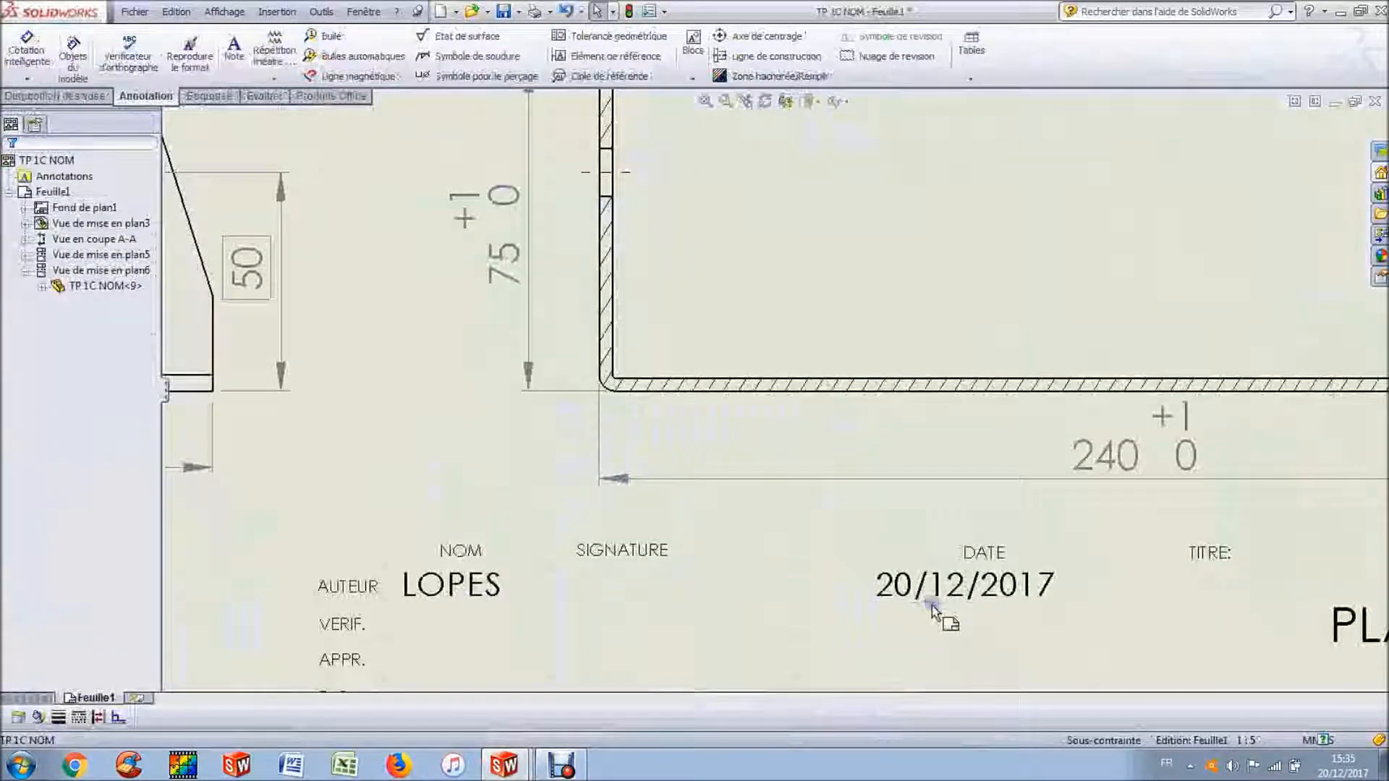
pyautogui.rightClick(932, 612)
pyautogui.click(1000, 308)
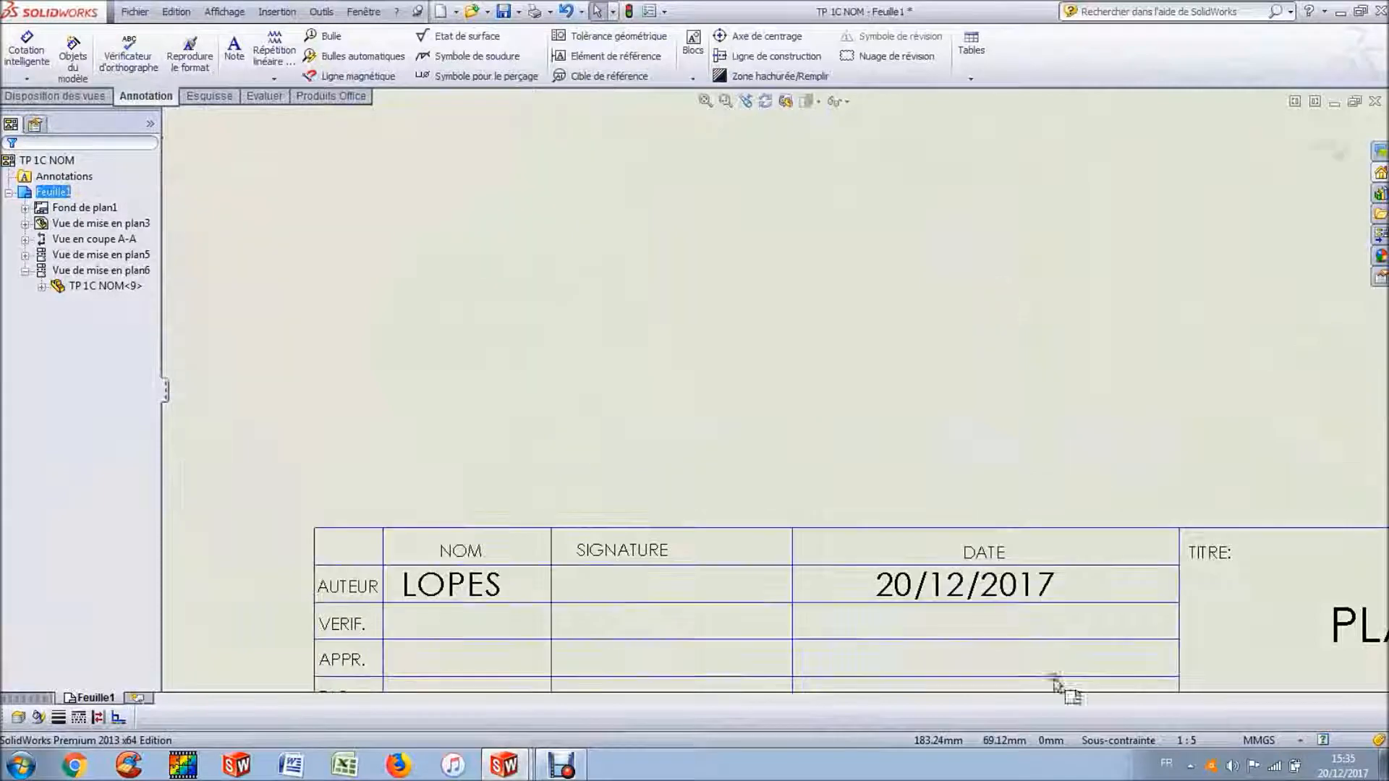
# Step: Place a copy of the "20/12/2017" date note beside the MASSE label in the title block
pyautogui.scroll(2, 1063, 679)
pyautogui.scroll(2, 946, 661)
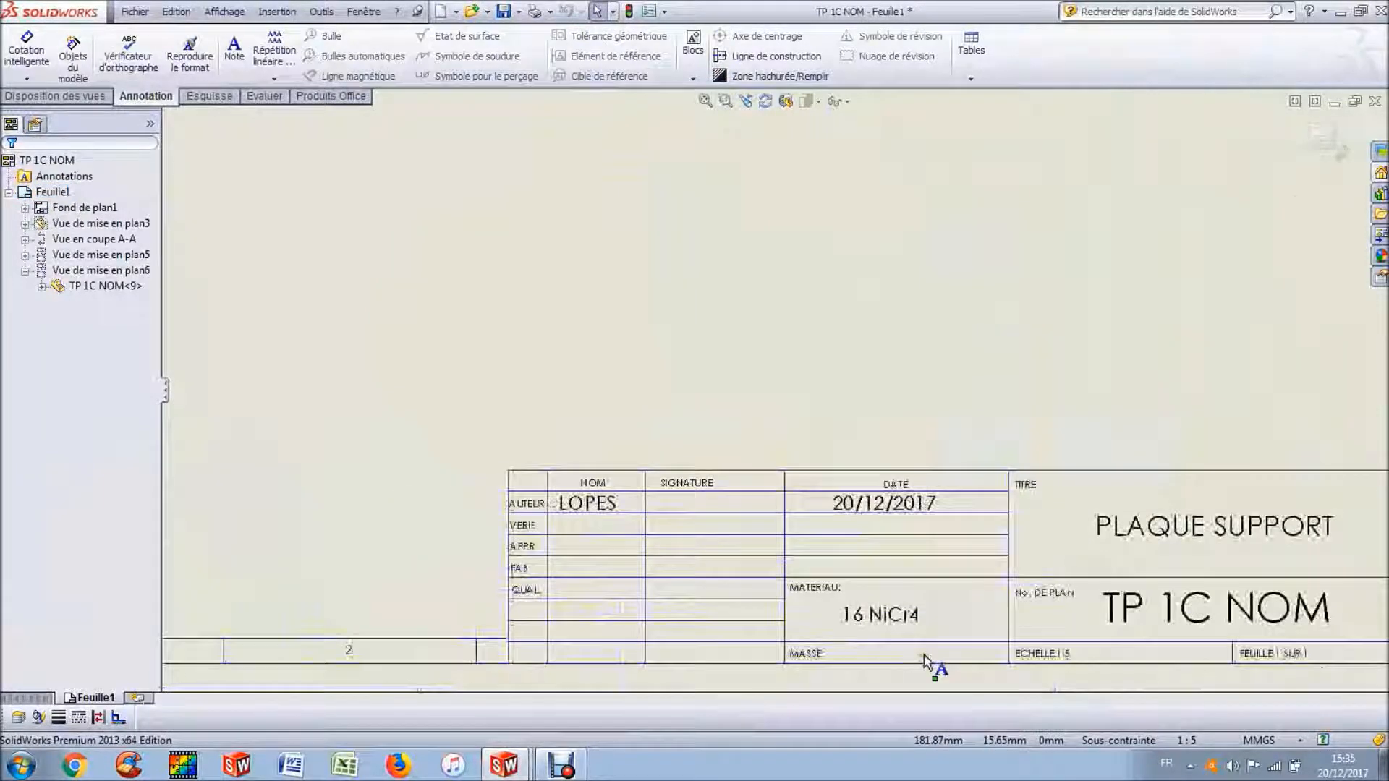
pyautogui.scroll(-4, 821, 506)
pyautogui.scroll(-3, 707, 520)
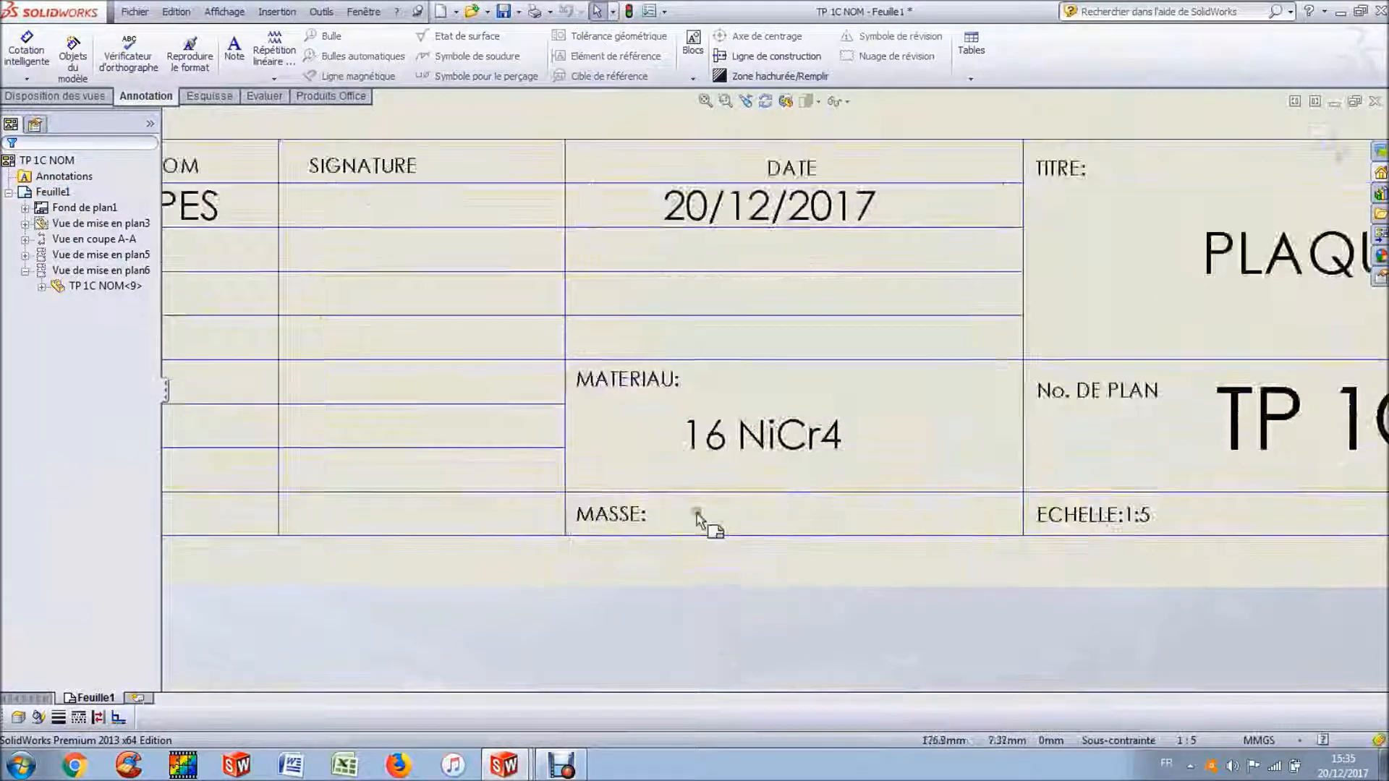
pyautogui.write('20/12/2017')
pyautogui.click(627, 511)
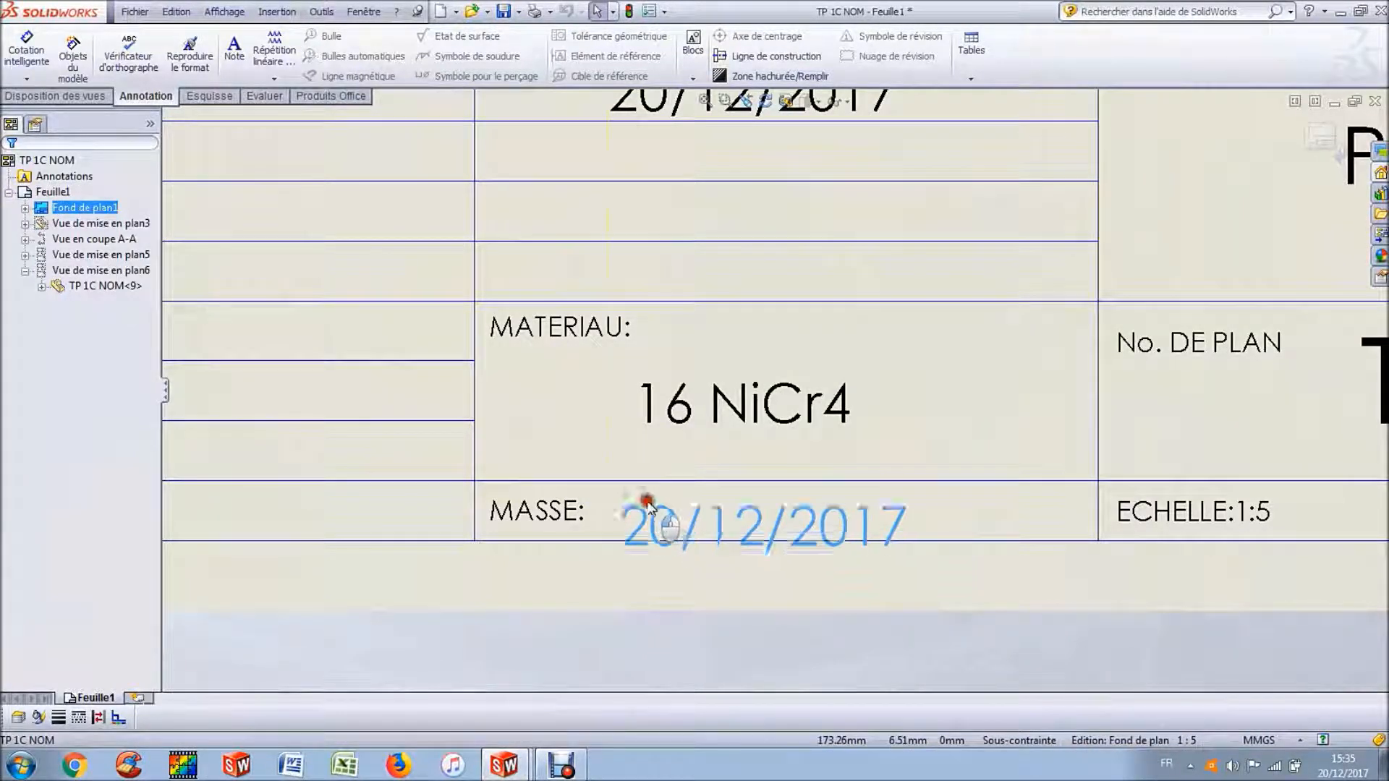
pyautogui.click(649, 508)
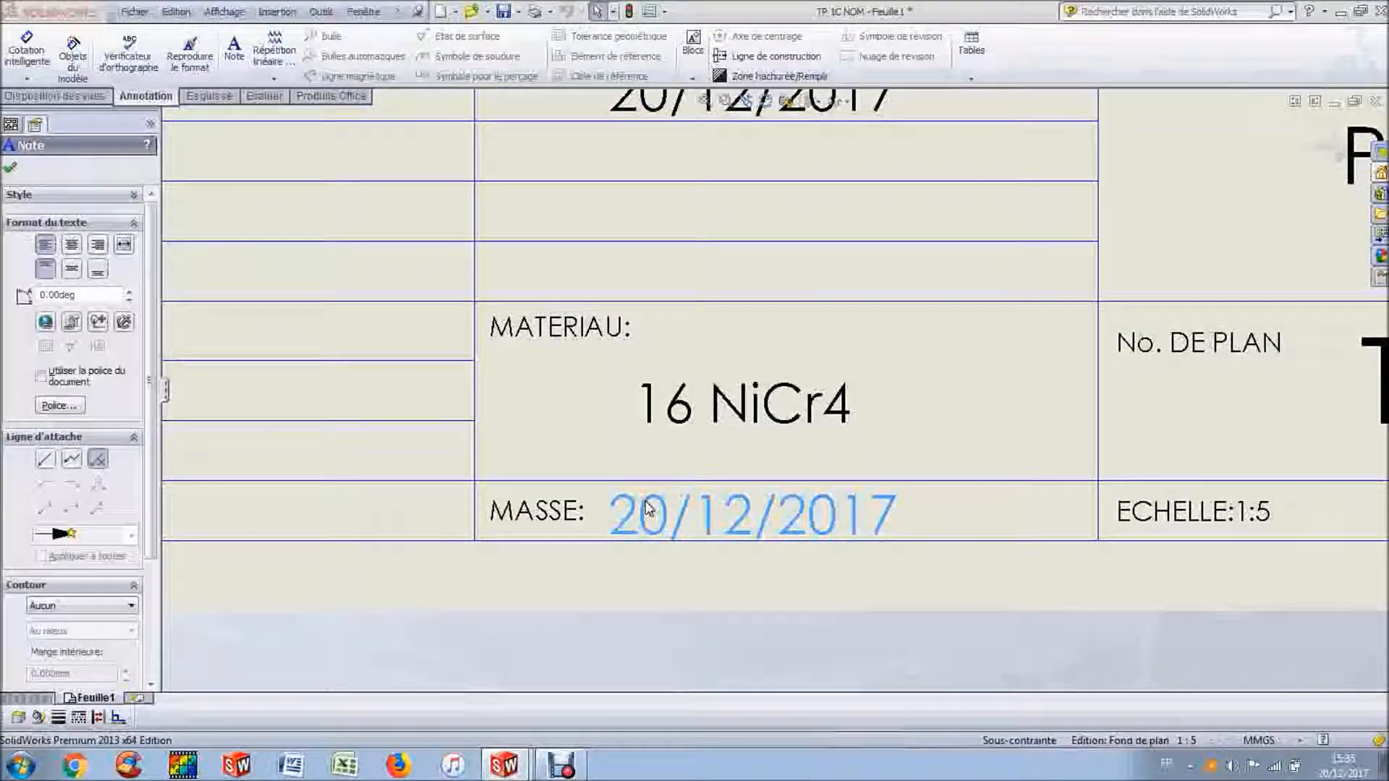
# Step: Change the copied note's text to "753 grammes" and align it within the MASSE cell
pyautogui.doubleClick(649, 508)
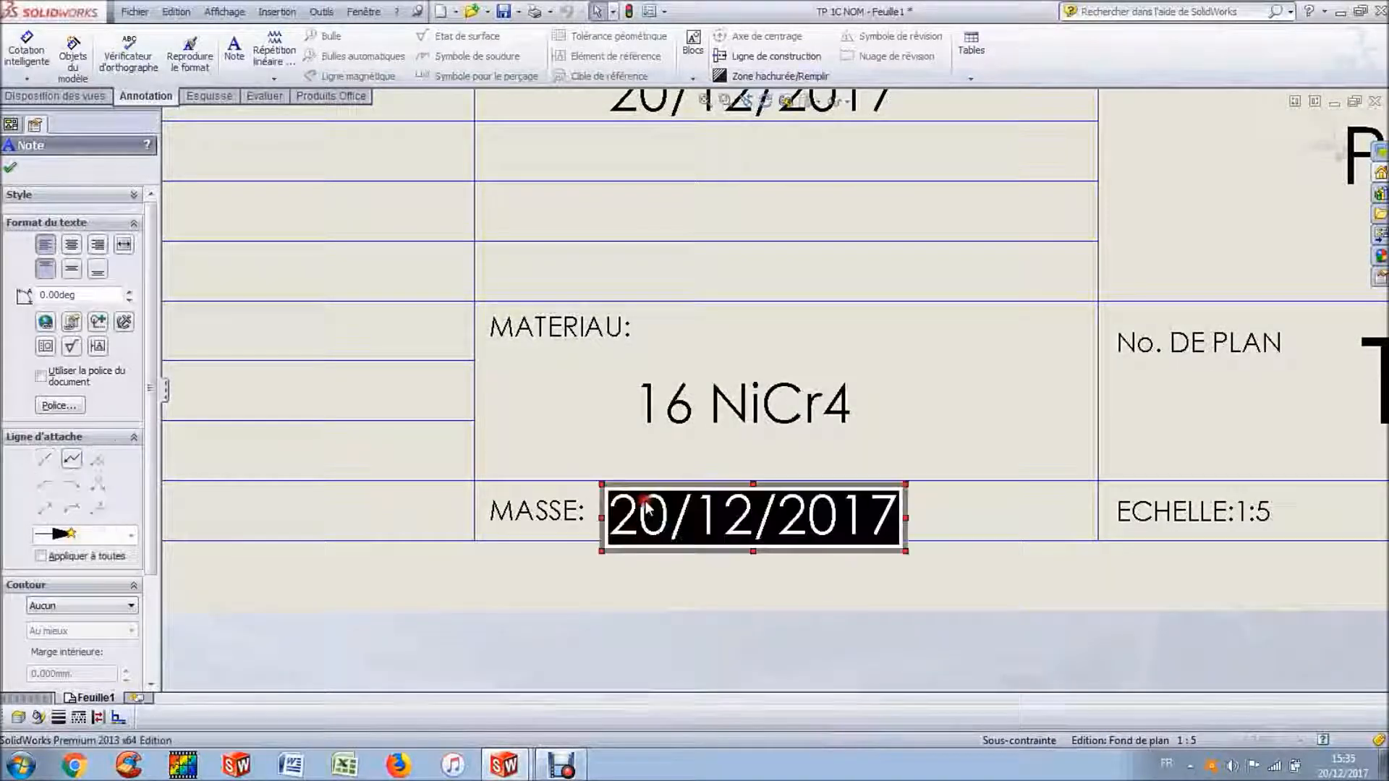
pyautogui.write('753')
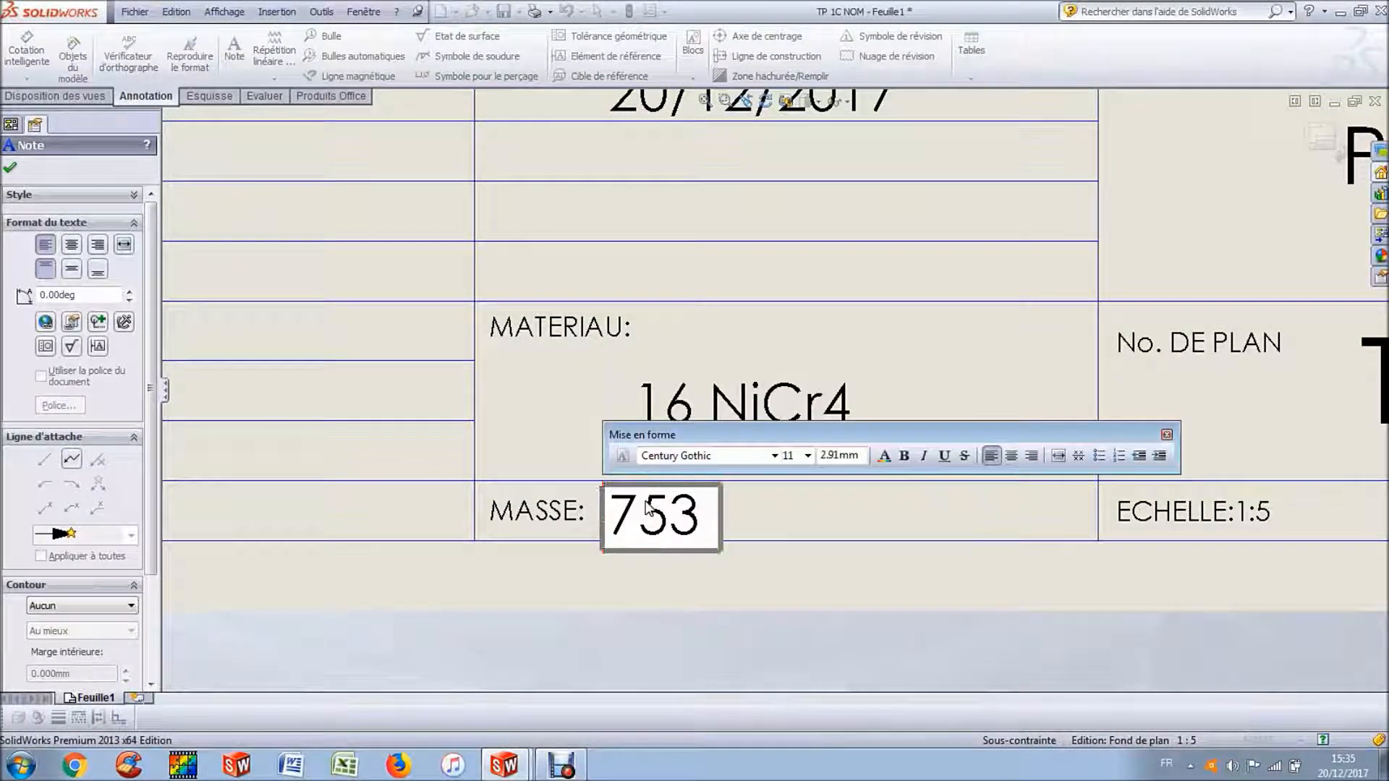
pyautogui.write(' grammes')
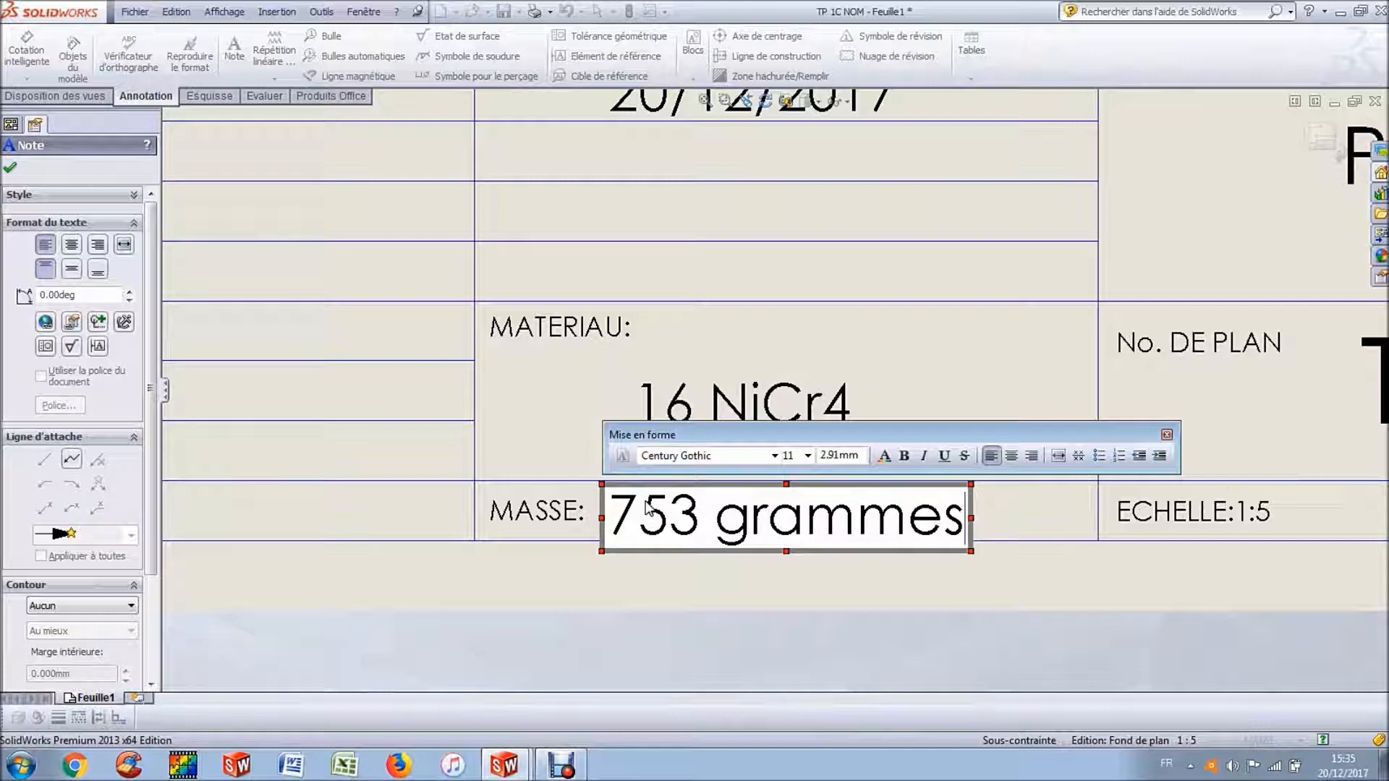
pyautogui.click(692, 571)
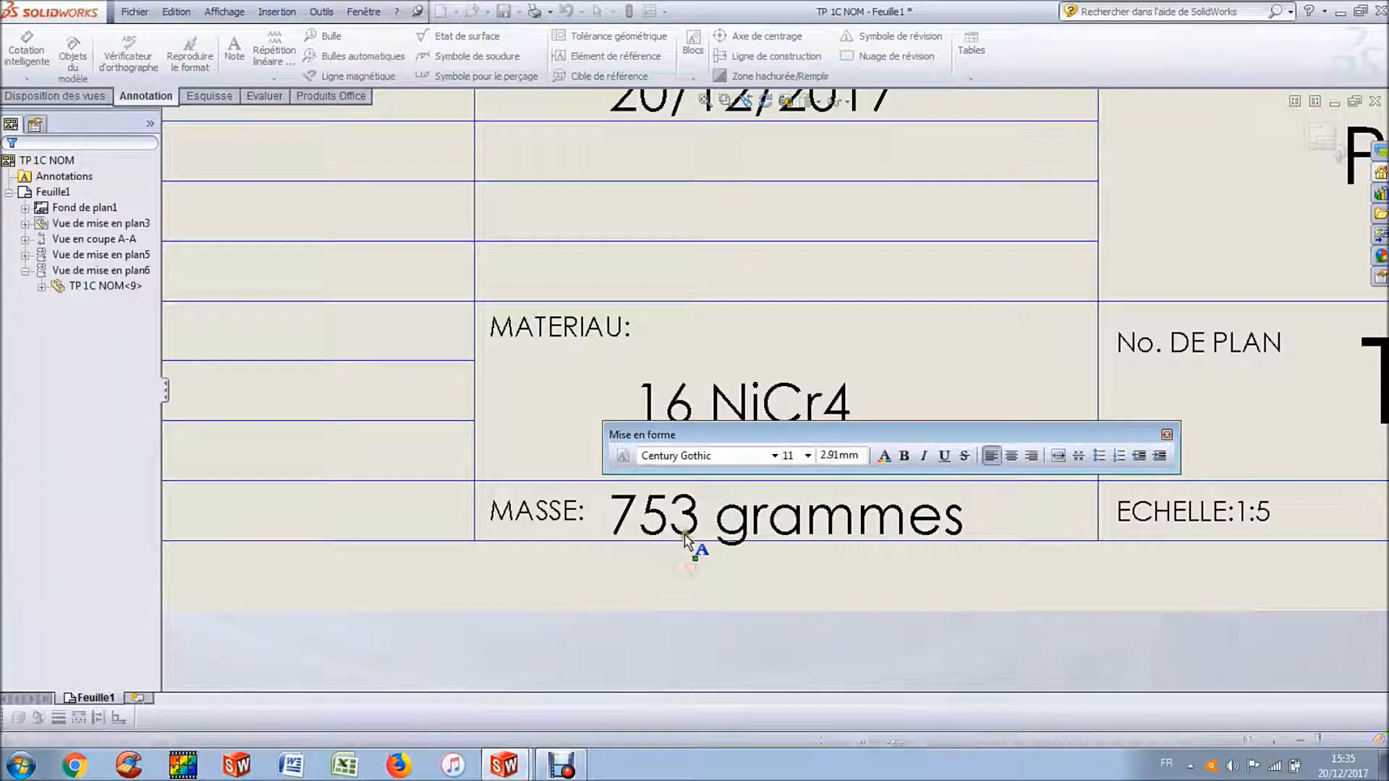
pyautogui.moveTo(693, 520); pyautogui.dragTo(680, 515)
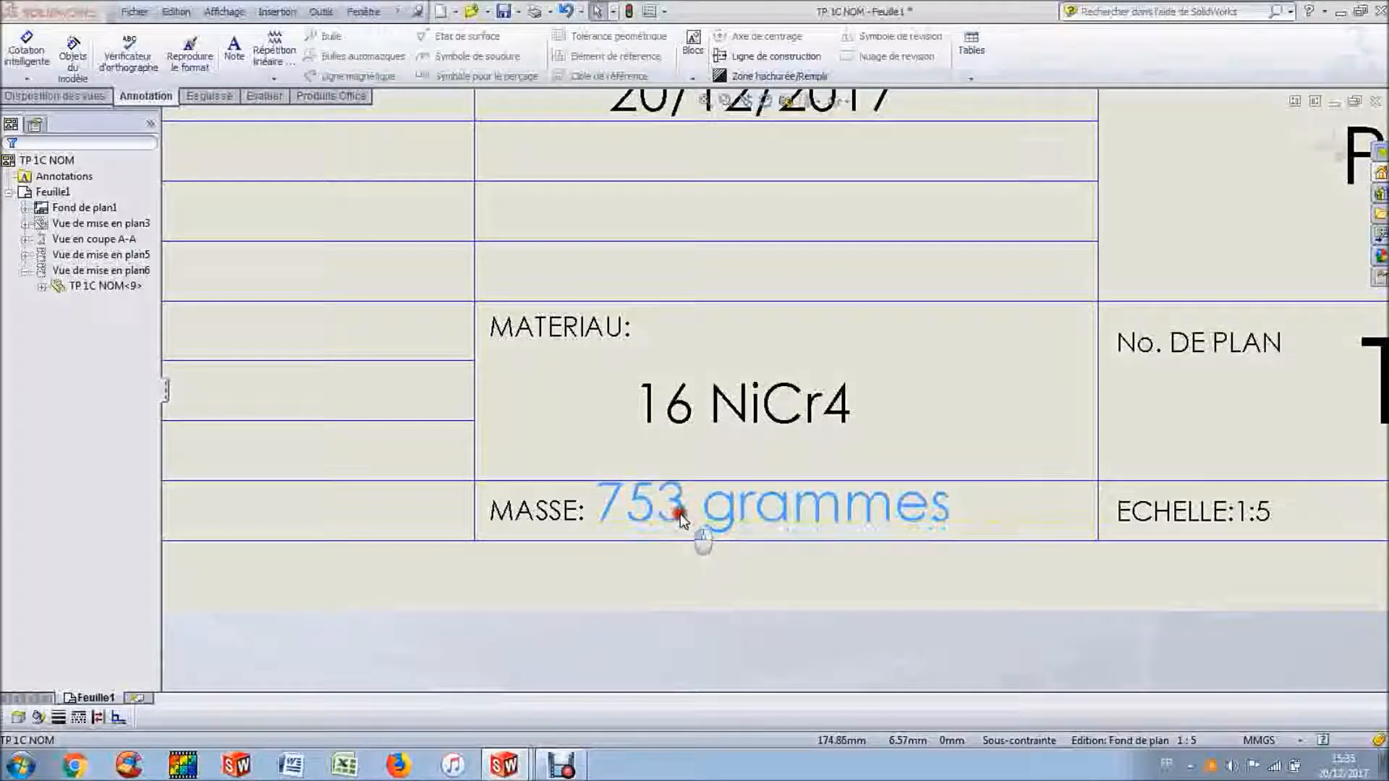
pyautogui.moveTo(680, 515); pyautogui.dragTo(683, 515)
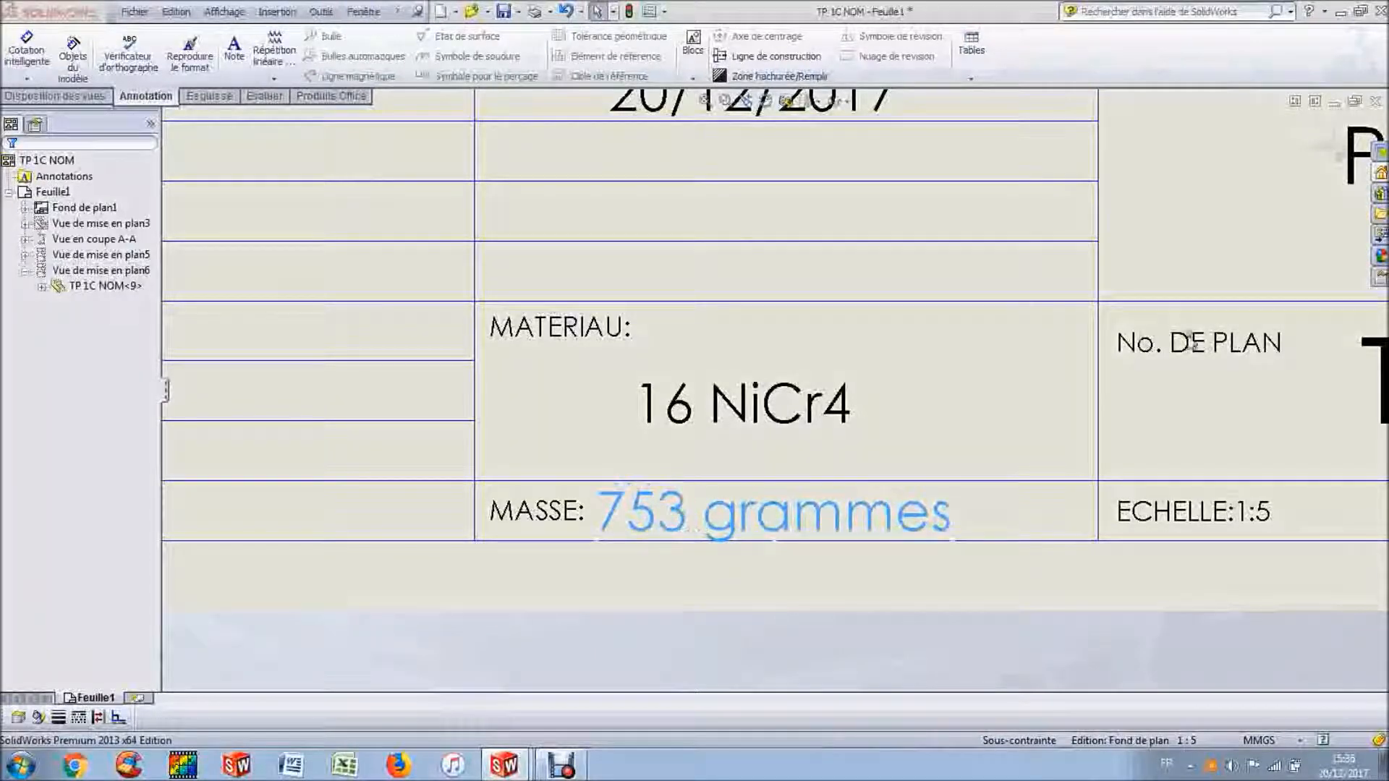
# Step: Exit sheet format editing and show the complete drawing sheet with its views
pyautogui.scroll(3, 957, 398)
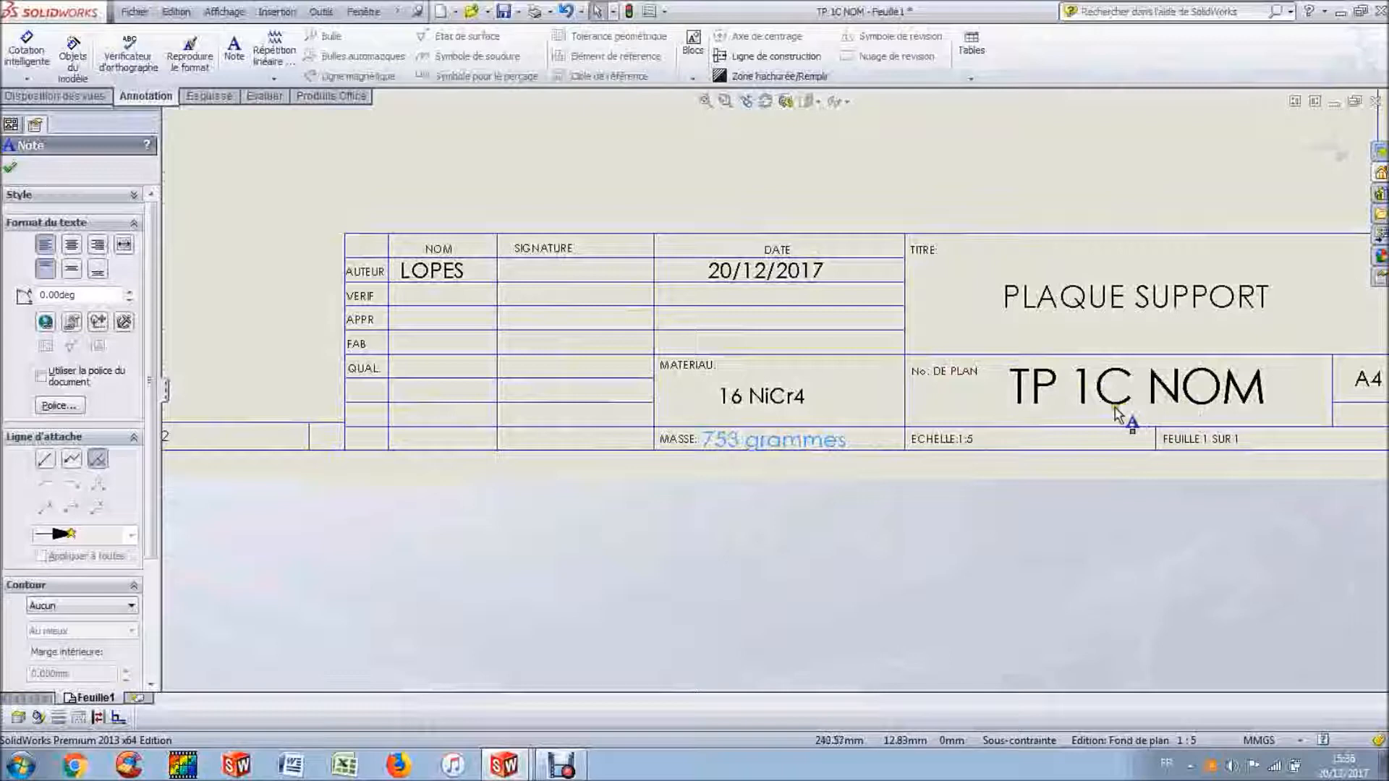
pyautogui.scroll(2, 1193, 406)
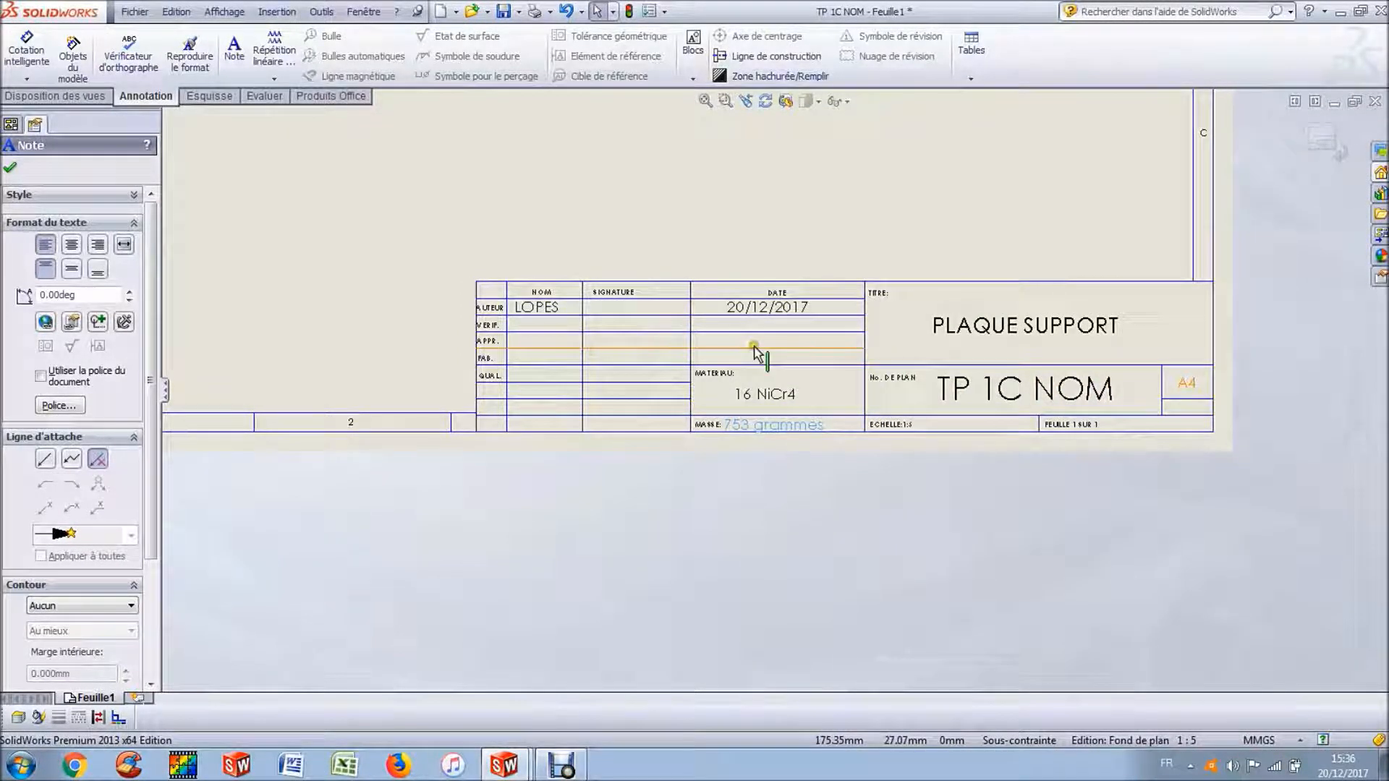
pyautogui.click(1322, 139)
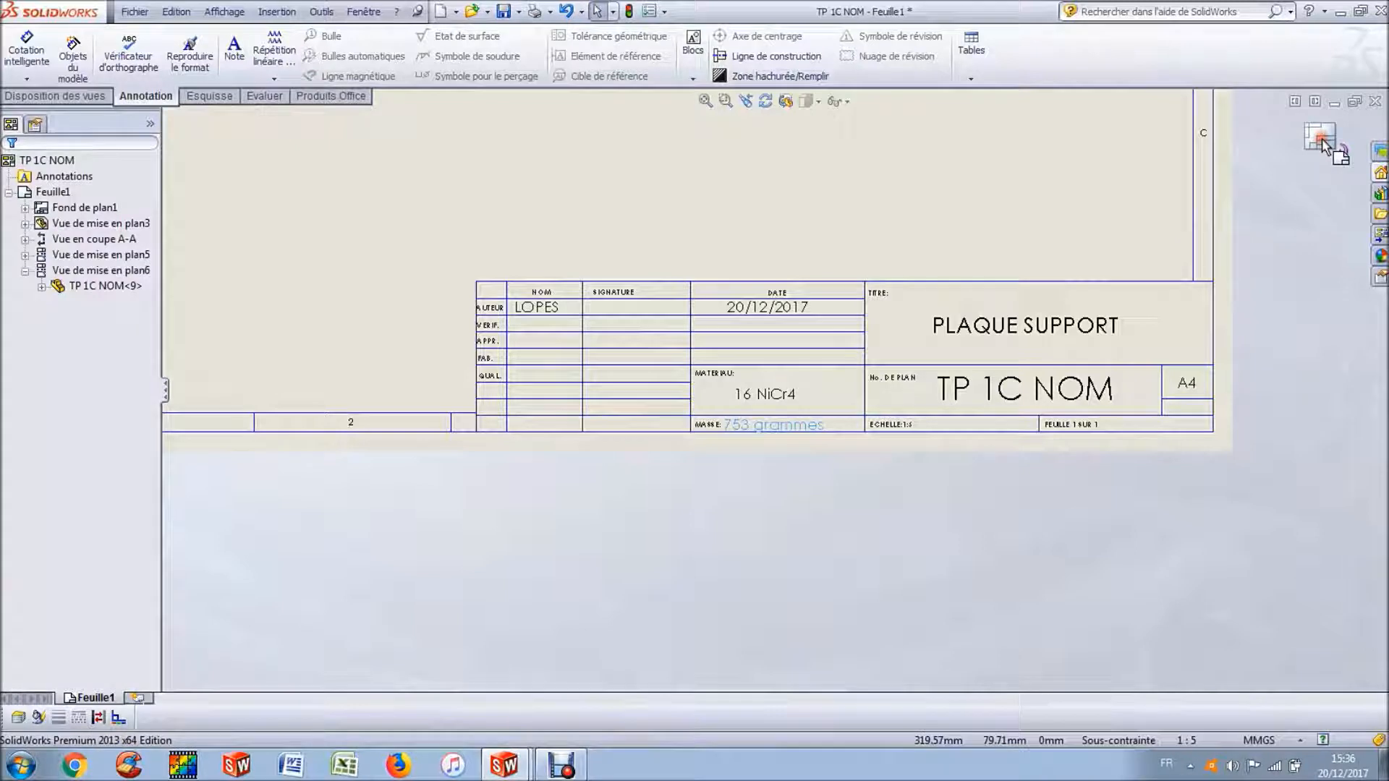
pyautogui.click(706, 102)
pyautogui.click(646, 331)
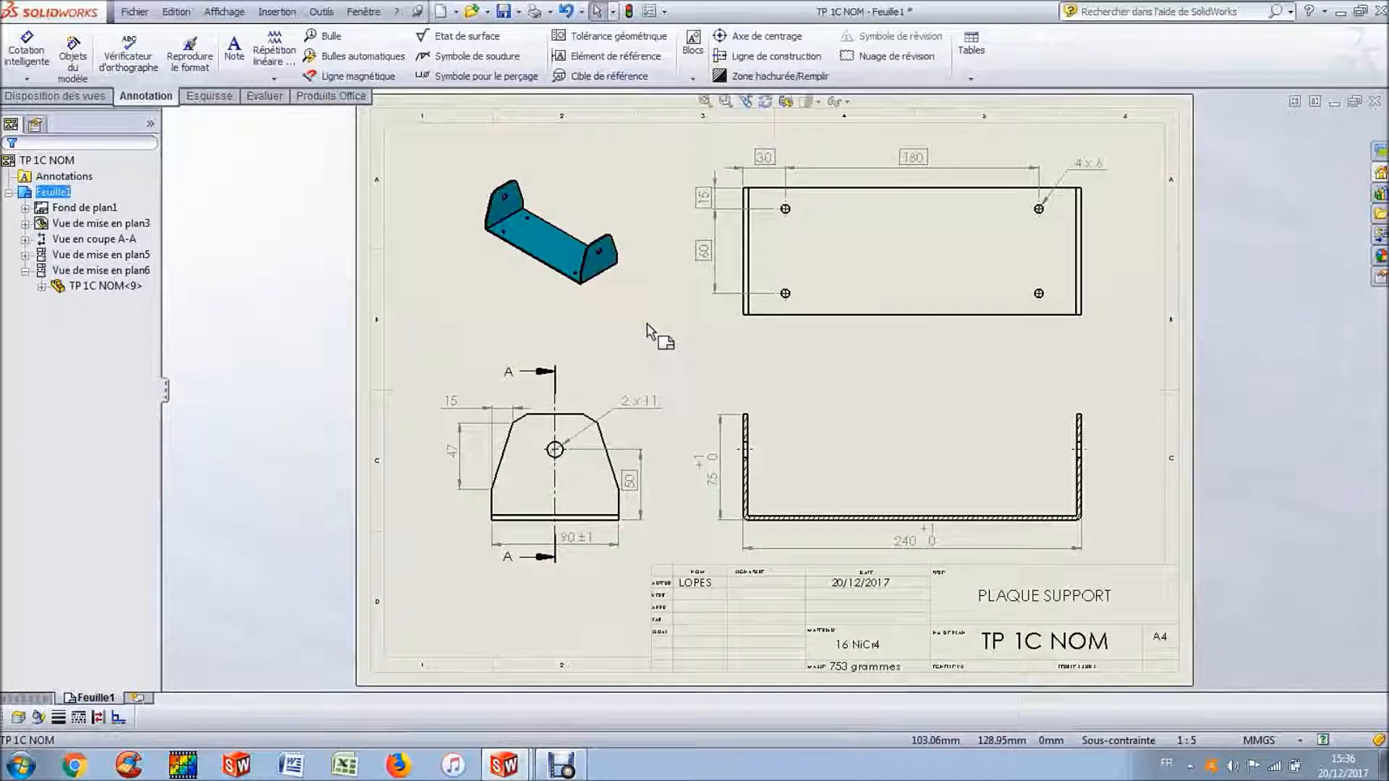